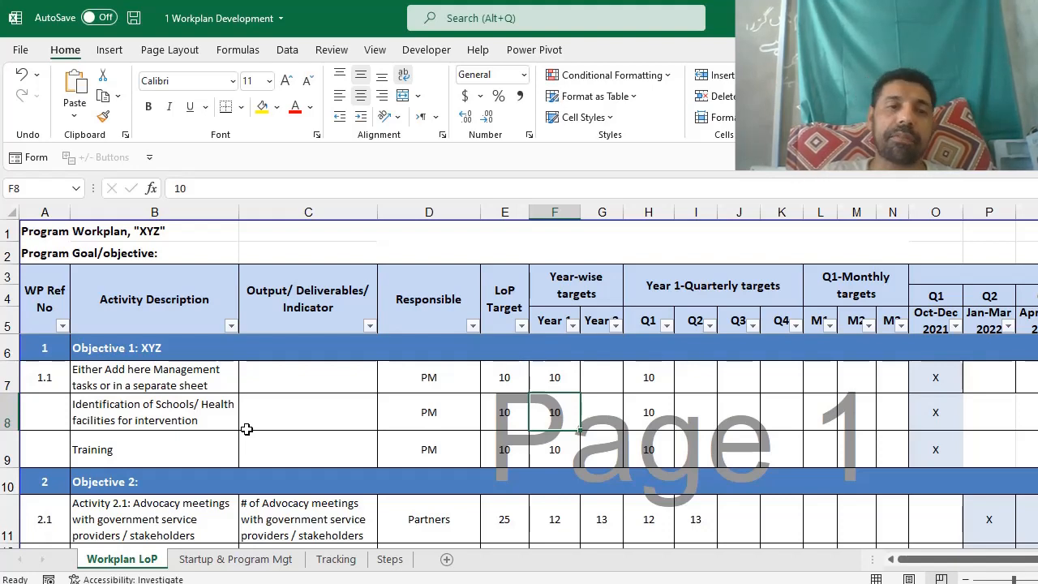
Look over the Steps sheet's LoP Workplan heading and its ten numbered steps.
left_click_drag(65, 306, 622, 348)
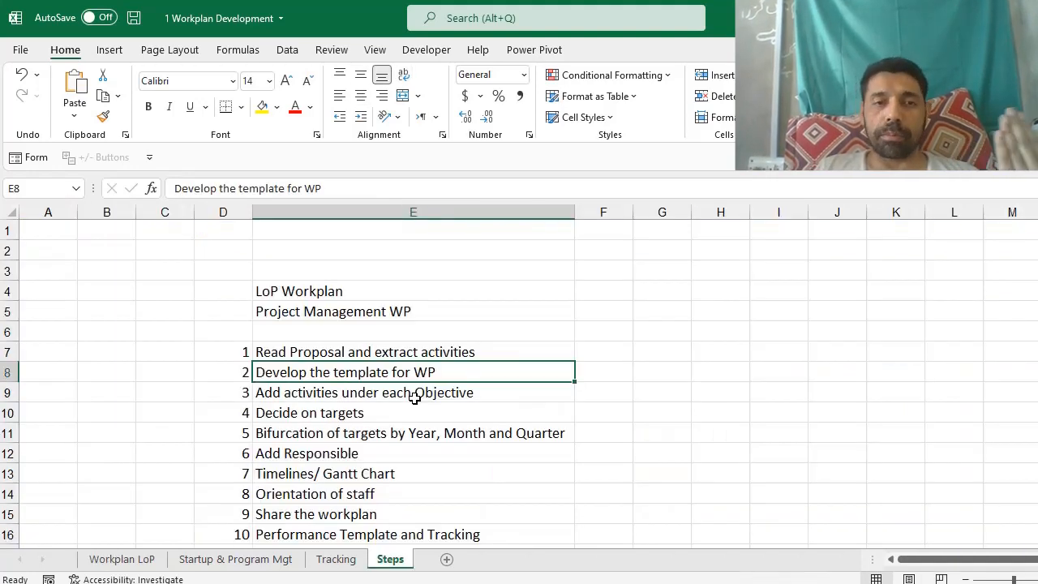
left_click(296, 289)
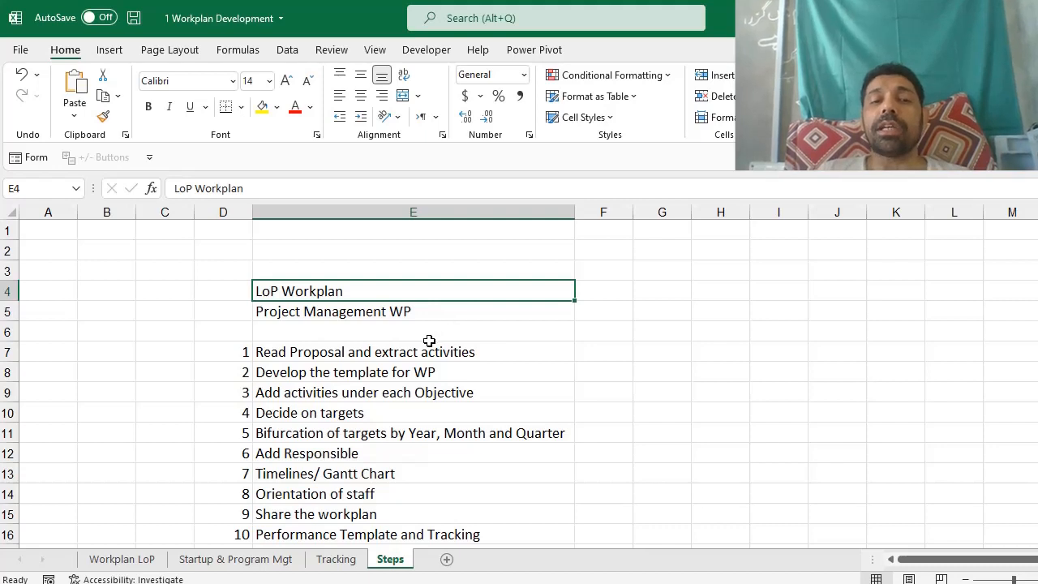
scroll(429, 340, "down", 1)
Review the twelve listed steps down to 'Develop the template for WP'.
left_click_drag(301, 294, 312, 512)
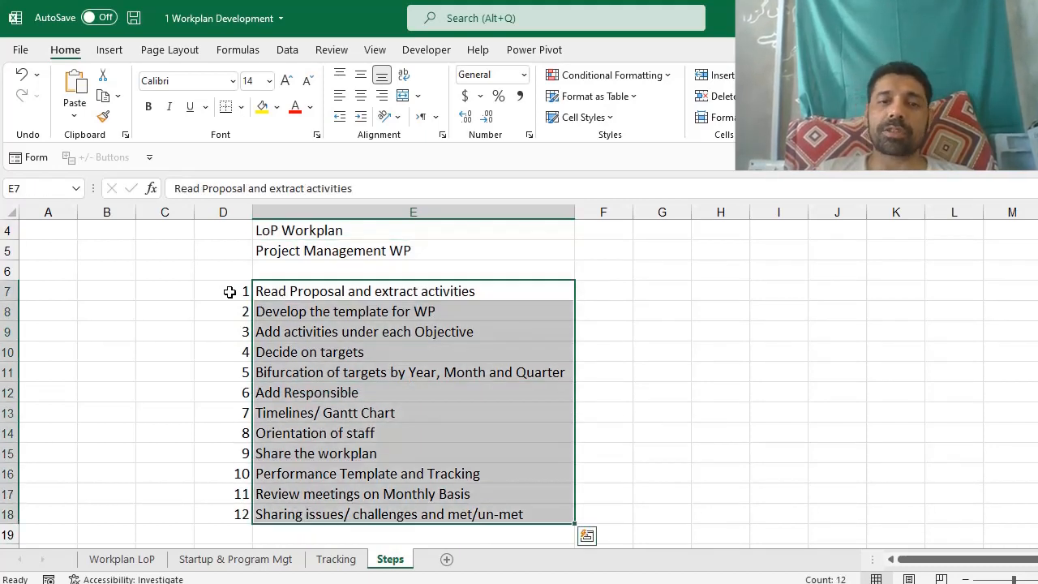
left_click(295, 291)
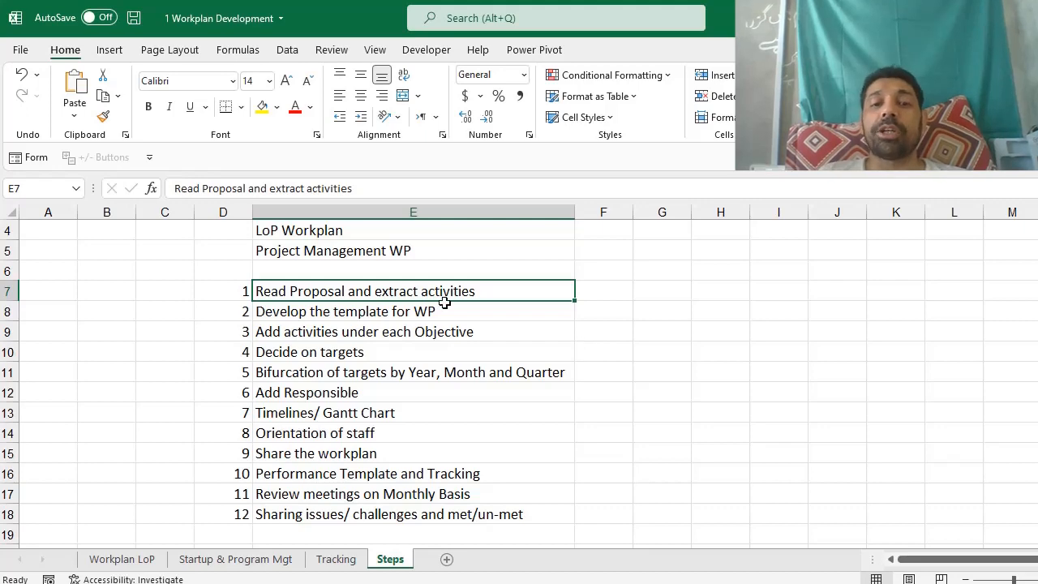
left_click(393, 314)
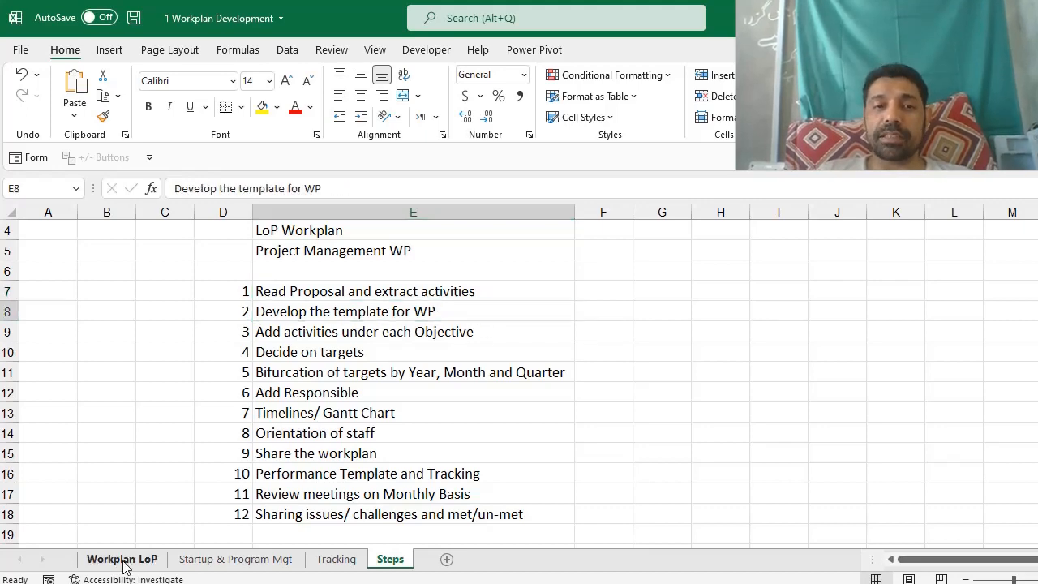
Glance at the Workplan LoP and Tracking sheets, revisit 'Add activities under each Objective', then go to Workplan LoP.
left_click(121, 558)
left_click_drag(99, 273, 754, 435)
left_click(360, 567)
left_click(389, 561)
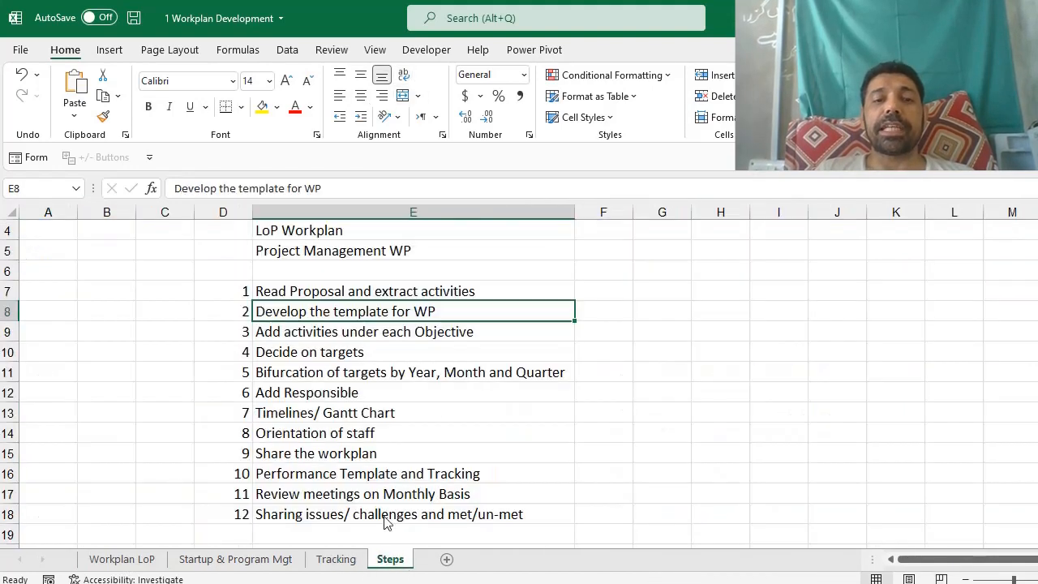
left_click(314, 333)
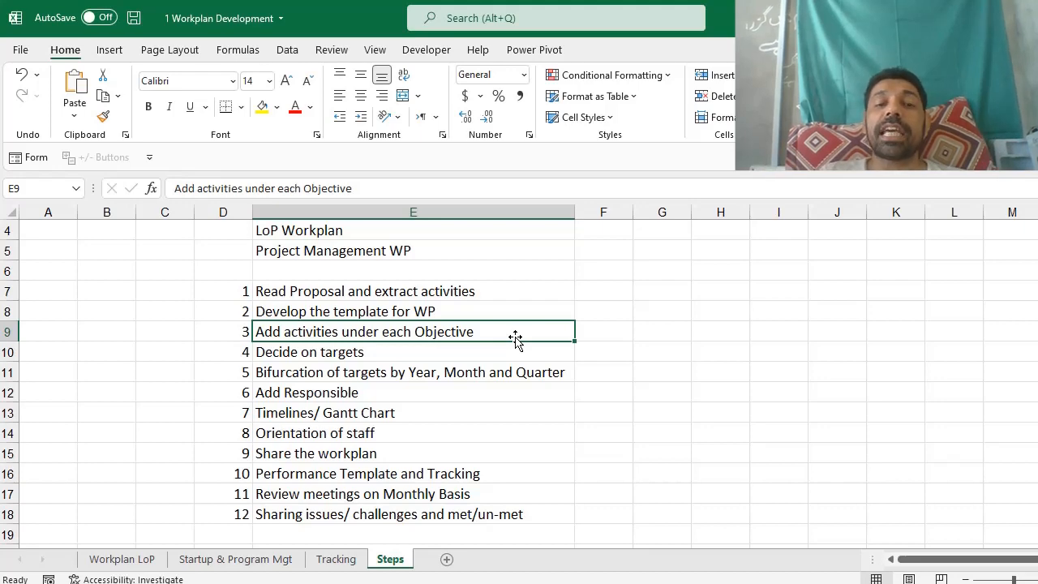
left_click(124, 558)
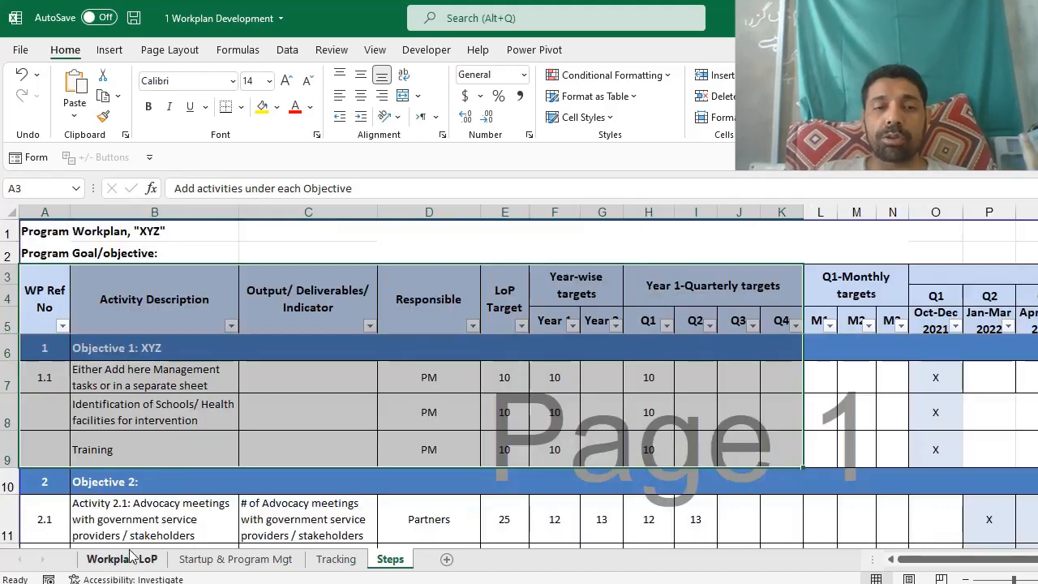
Go back to the Steps sheet at the 'Decide on targets' step.
left_click_drag(139, 380, 136, 430)
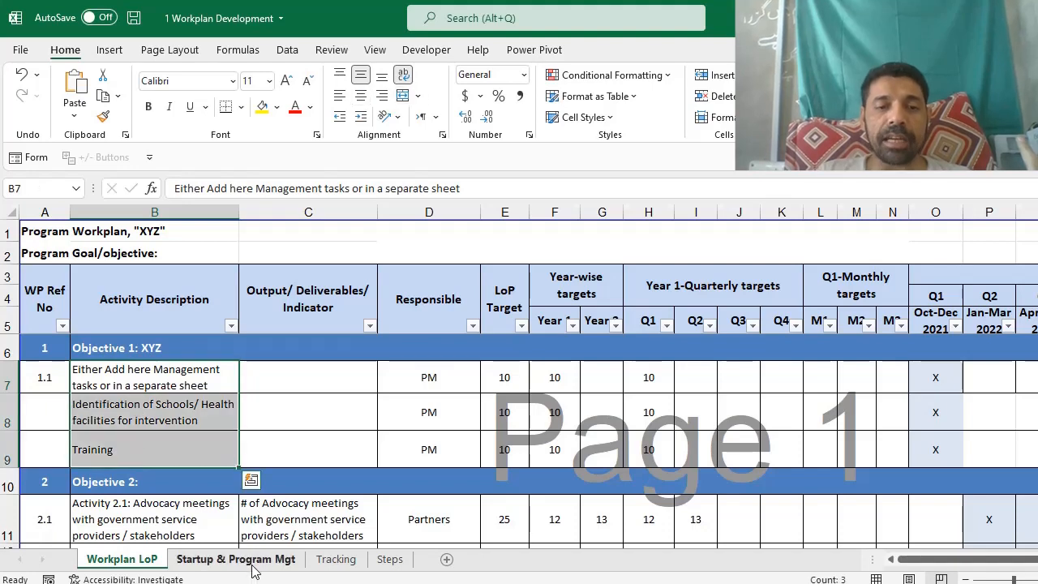
left_click(389, 559)
left_click(336, 357)
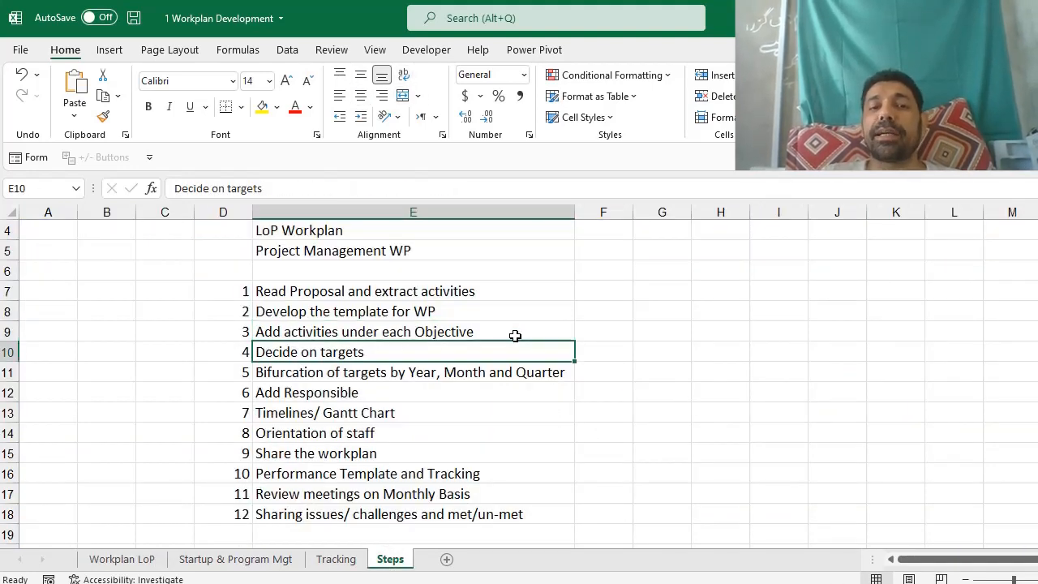
key("Down")
key("Up")
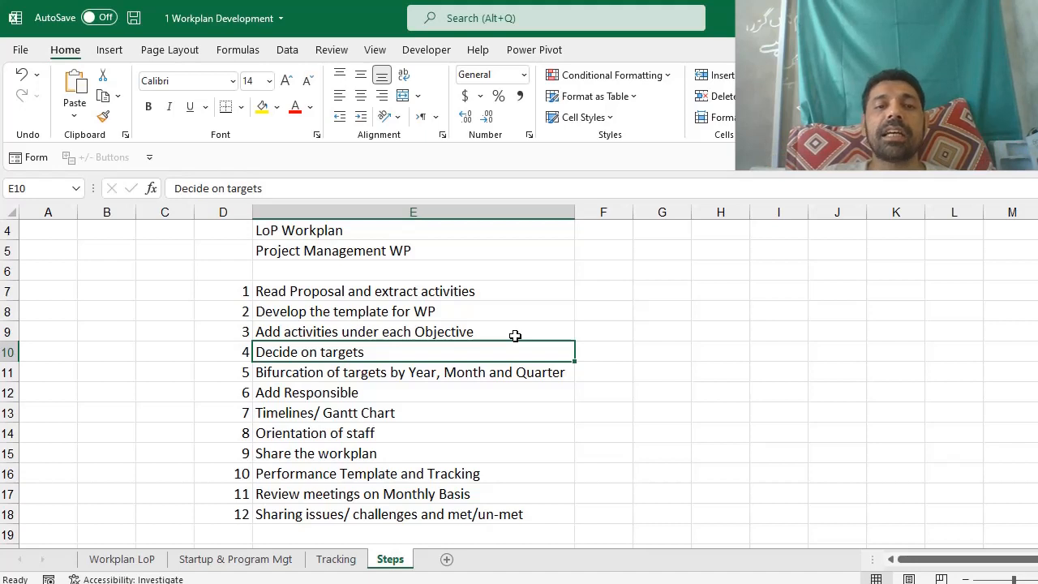
Step through Bifurcation of targets down to Performance Template and Tracking, briefly checking Workplan LoP.
key("Down")
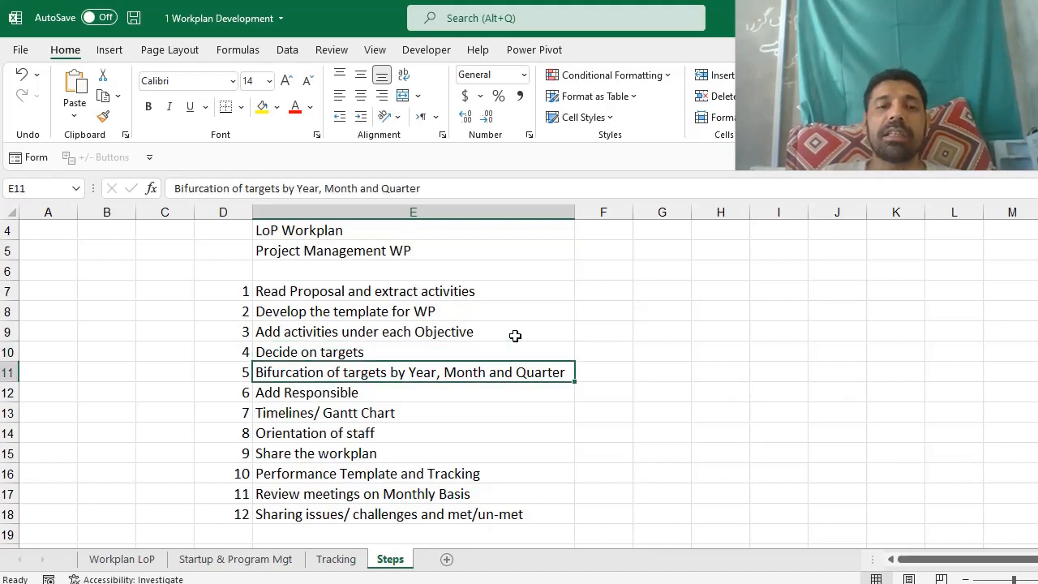
key("Down")
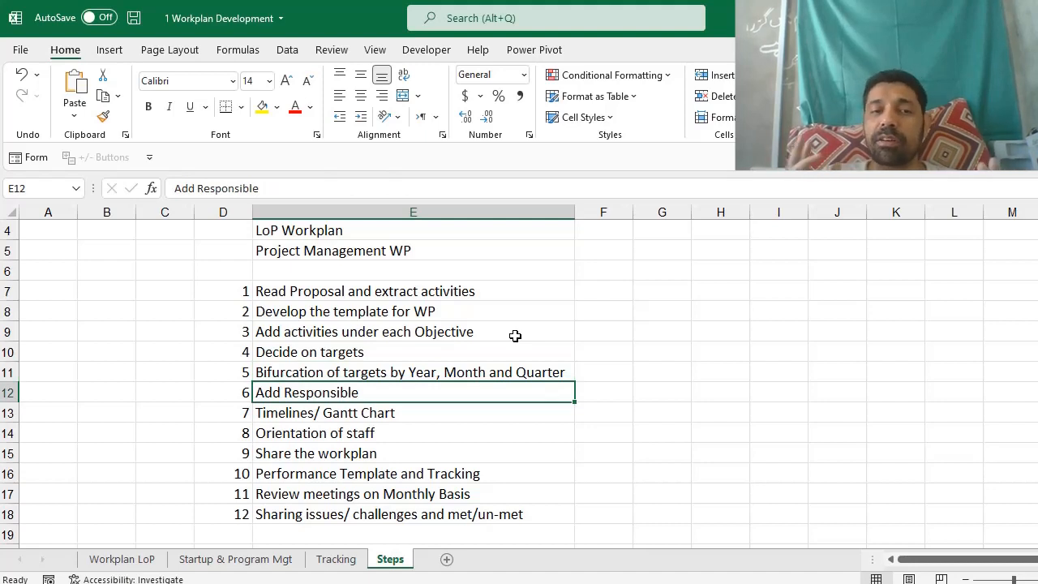
key("Down")
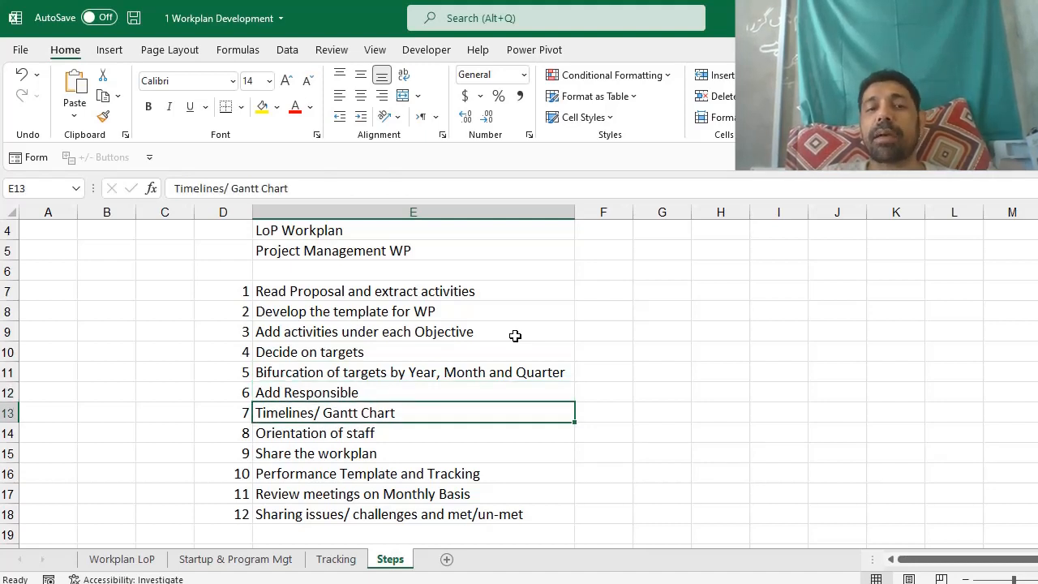
key("Down")
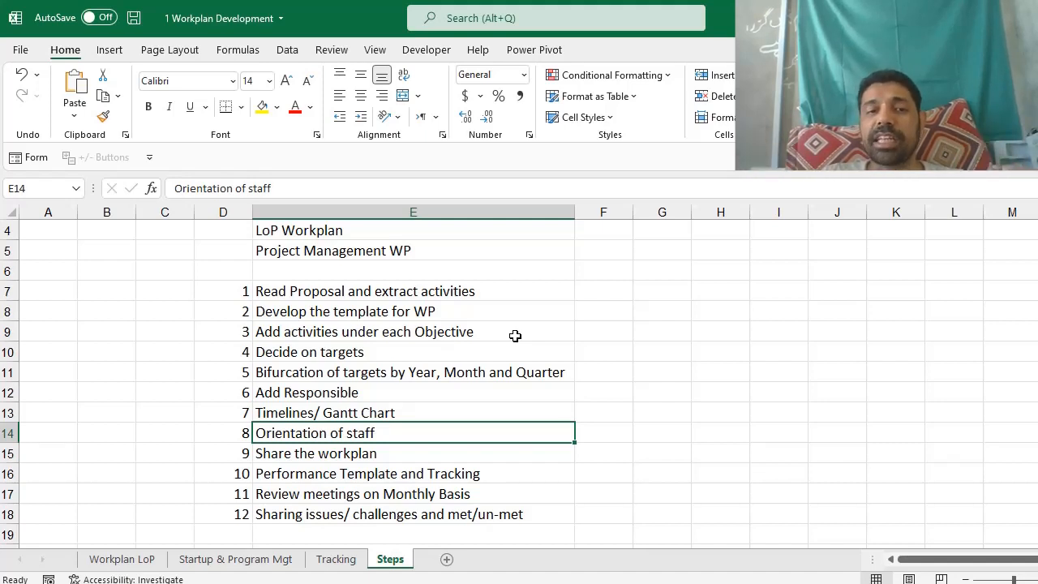
key("Down")
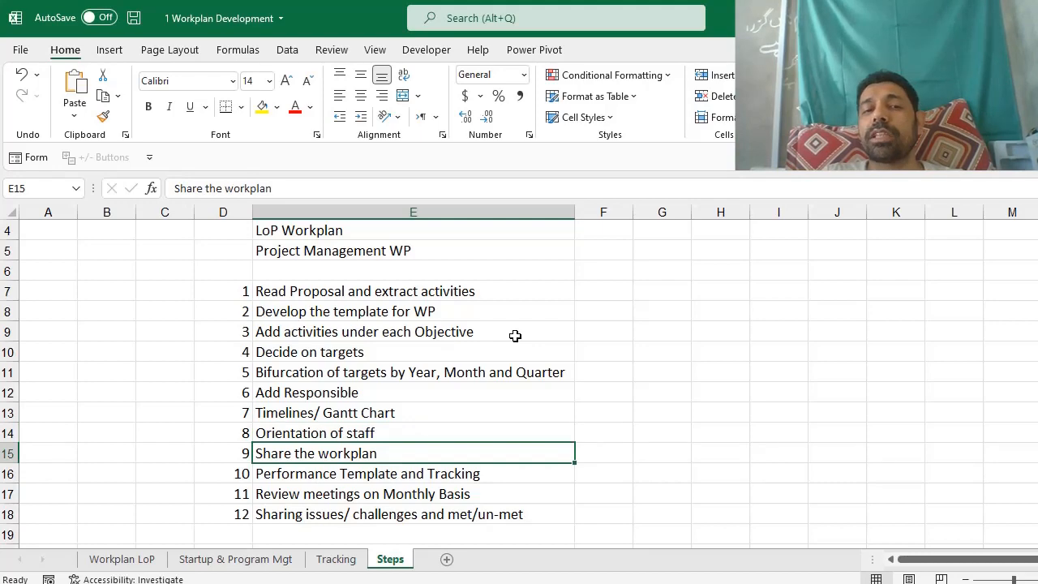
key("Down")
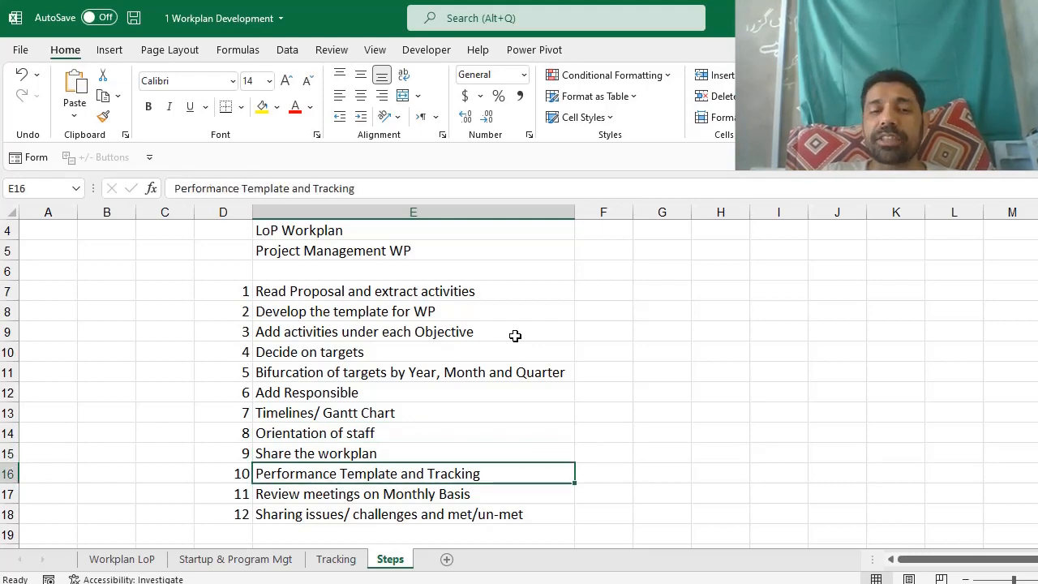
left_click(144, 558)
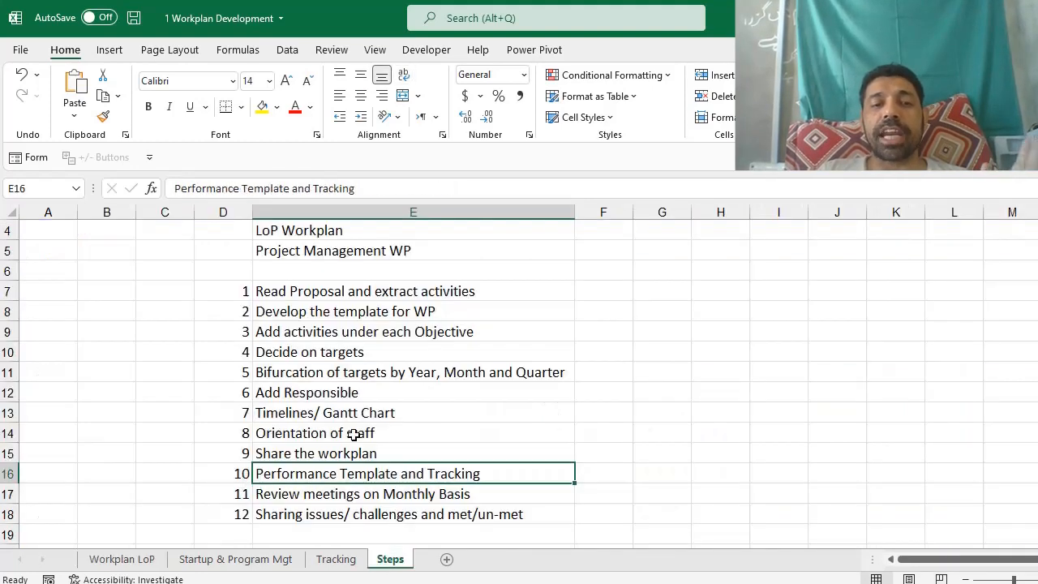
left_click(389, 559)
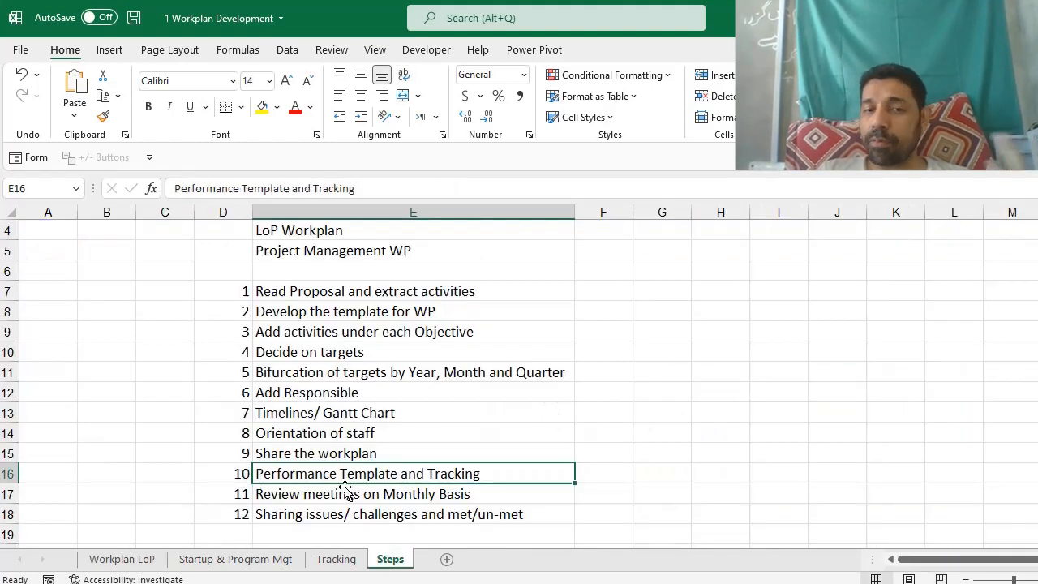
scroll(387, 486, "down", 1)
Select the 'Review meetings on Monthly Basis' step and scroll back up the list.
left_click(349, 431)
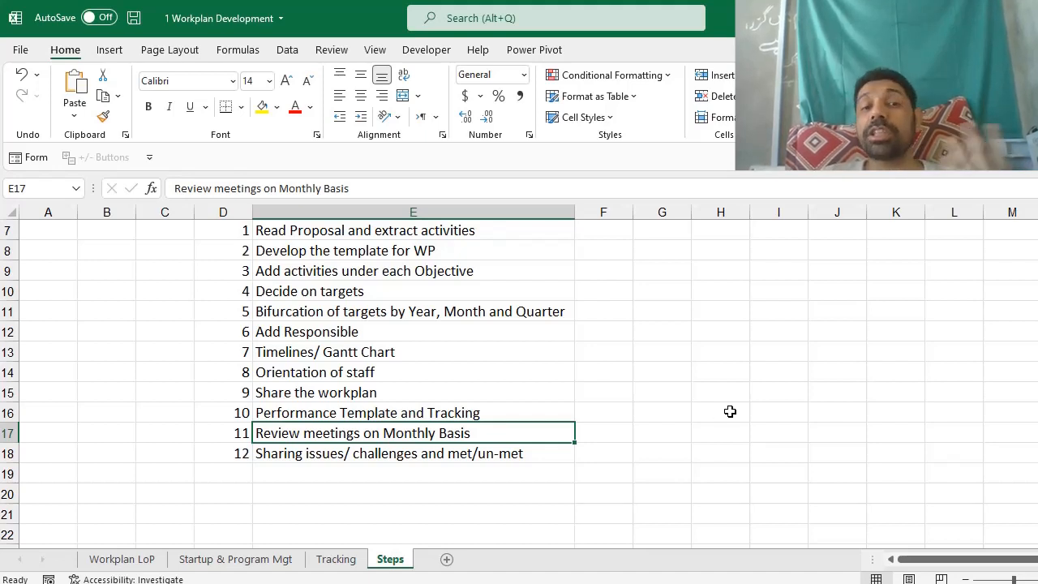
scroll(443, 276, "up", 1)
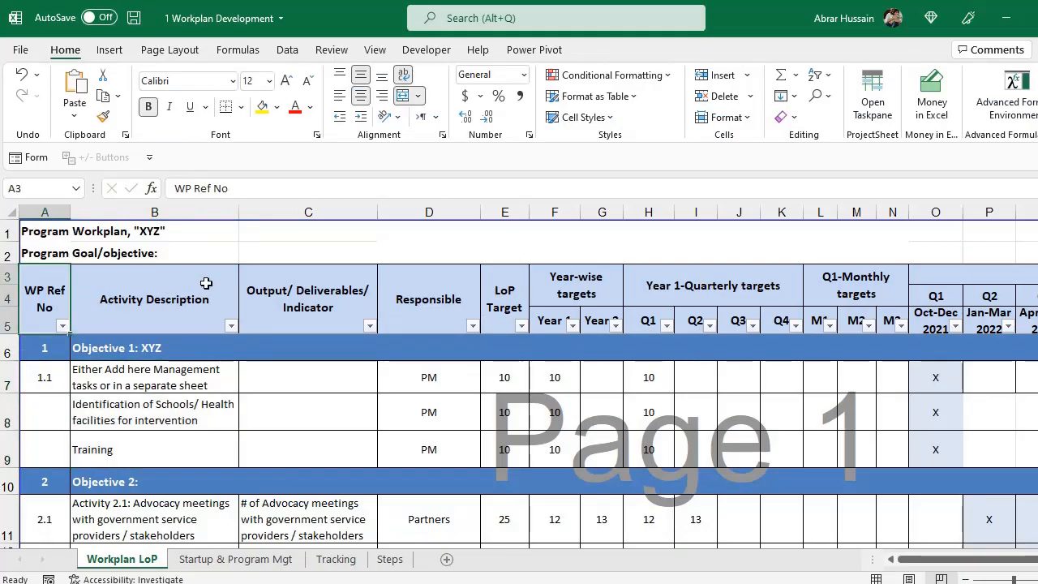
Inspect the Program Workplan title, Program Goal/objective cell and the table's header row.
left_click(64, 233)
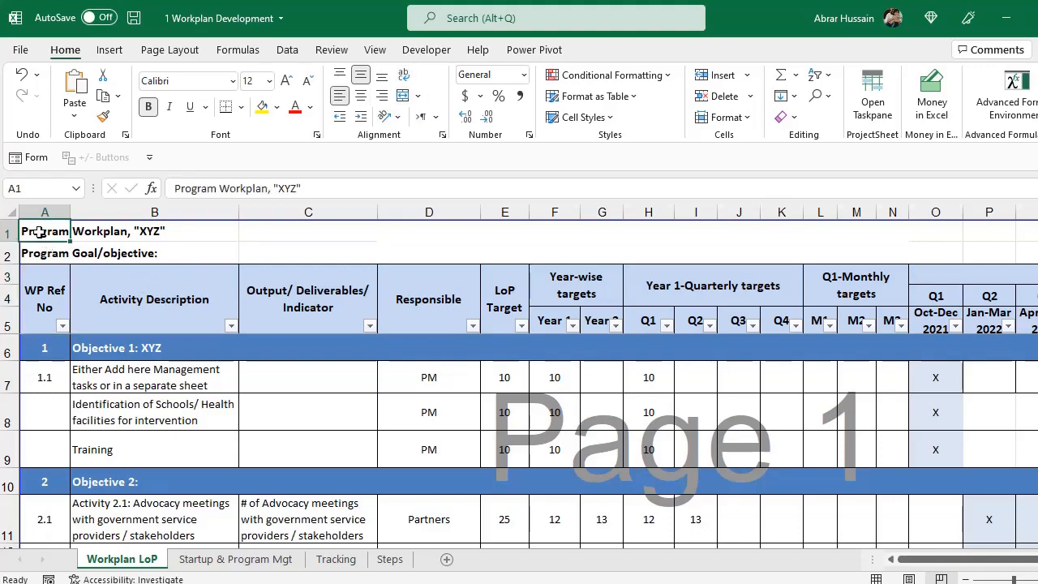
left_click_drag(39, 233, 513, 205)
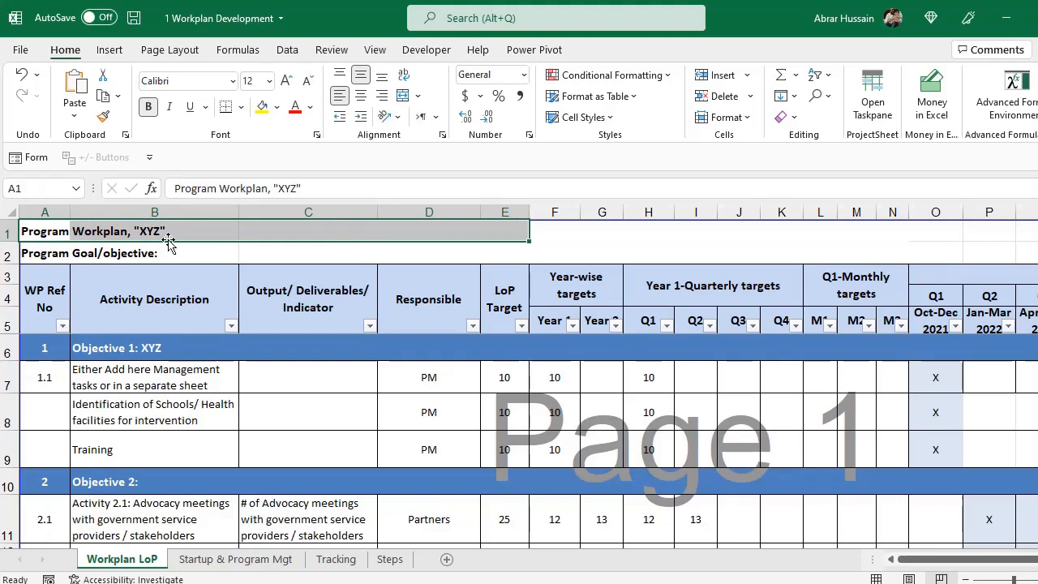
left_click(45, 254)
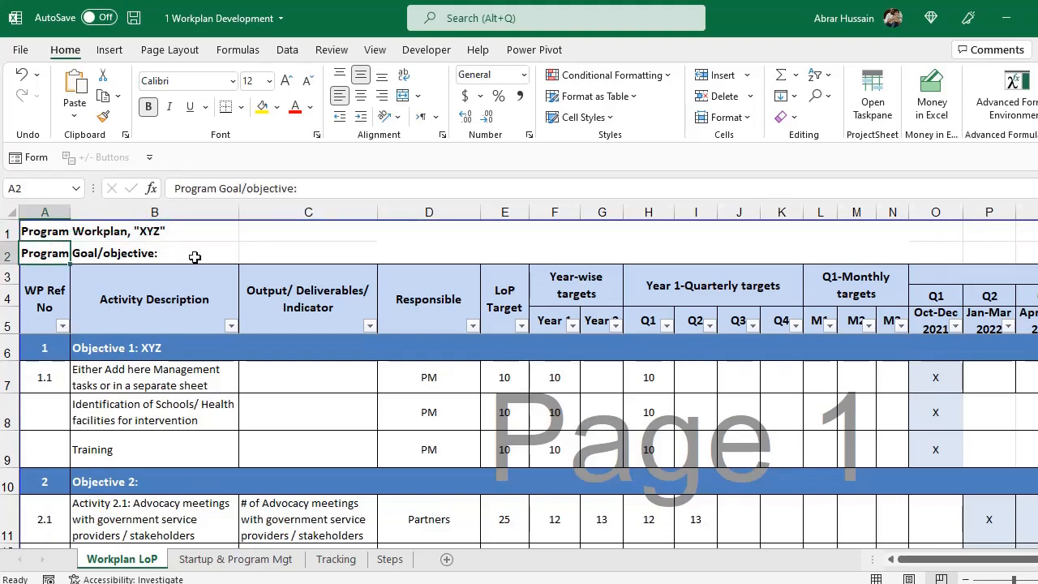
left_click_drag(34, 292, 590, 292)
left_click(49, 293)
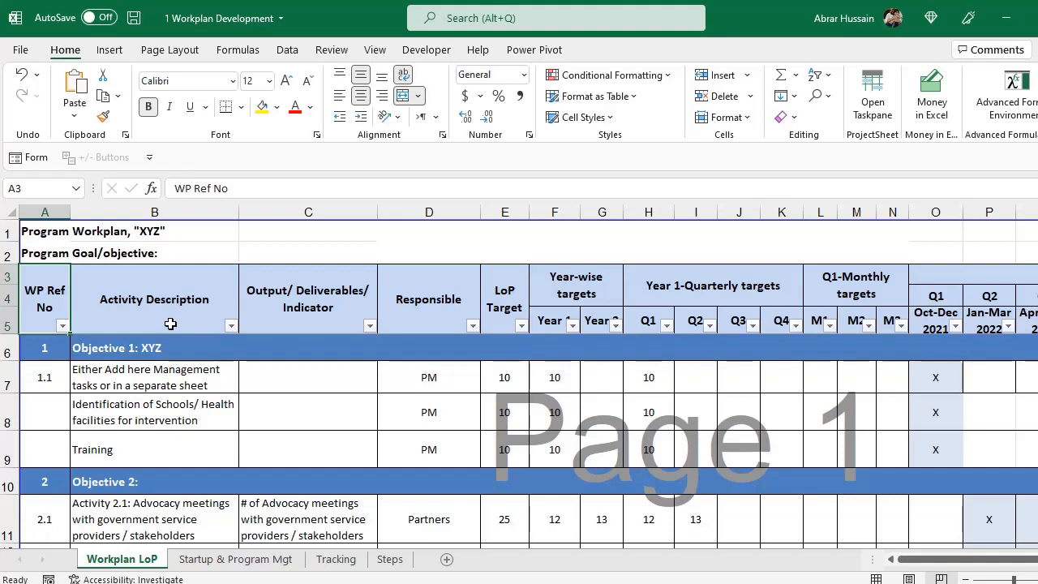
Walk through Objective 1: XYZ and its three activity descriptions and the Output column.
key("Right")
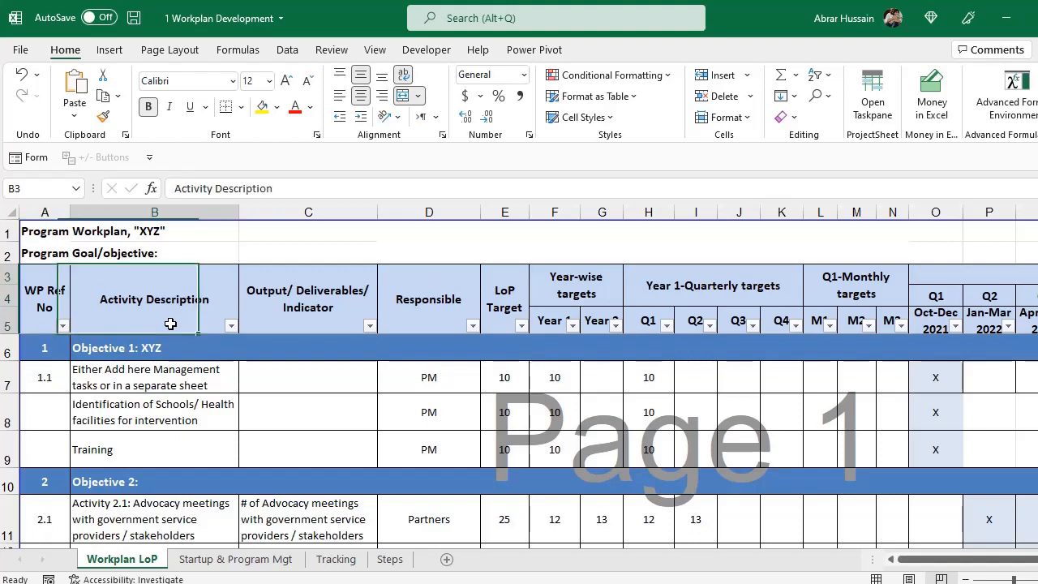
key("Down")
key("Down")
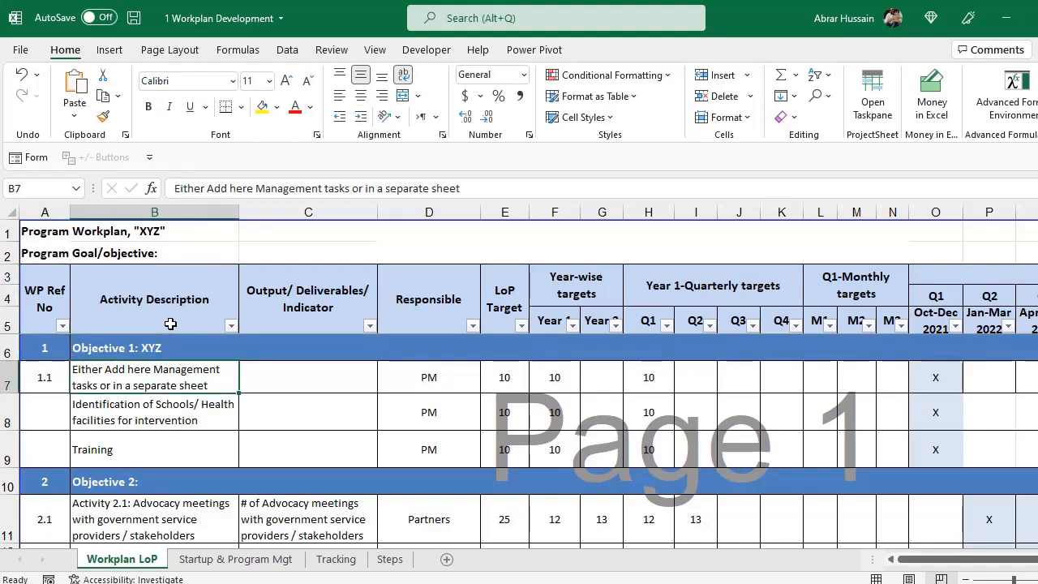
key("Up")
key("Left")
key("Right")
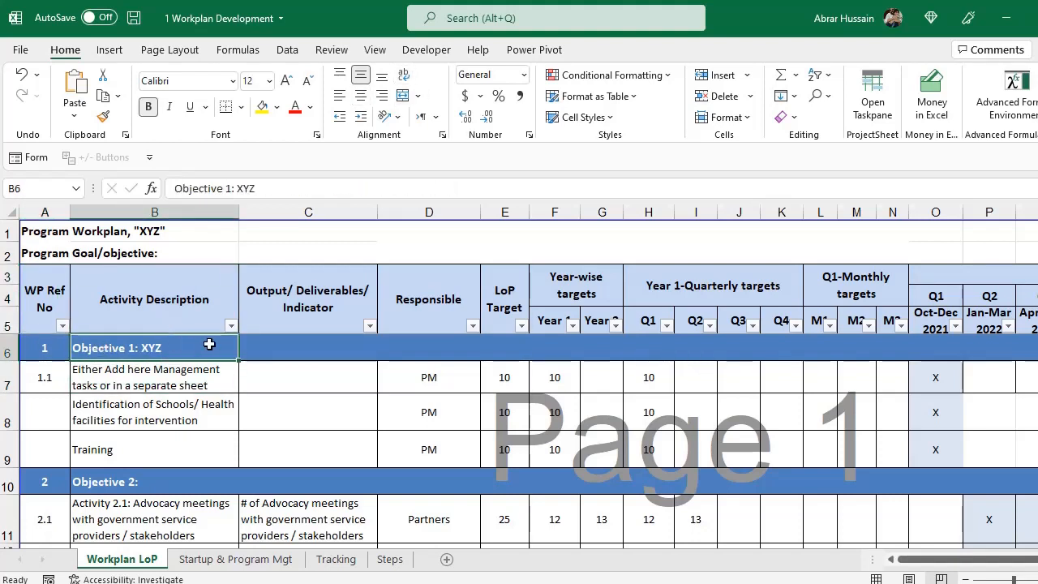
left_click_drag(124, 389, 123, 463)
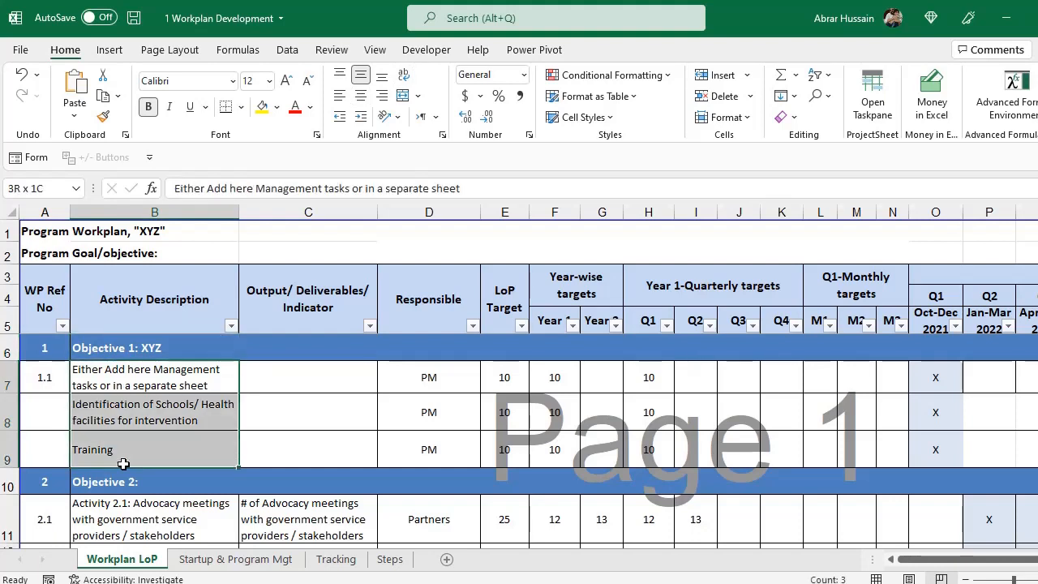
left_click(324, 308)
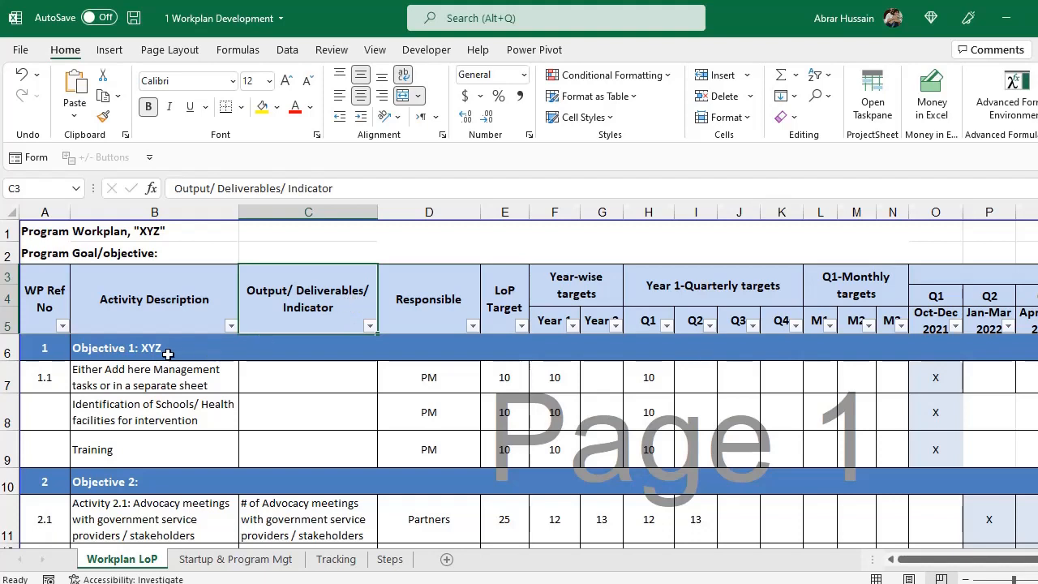
left_click(129, 379)
left_click_drag(129, 379, 133, 458)
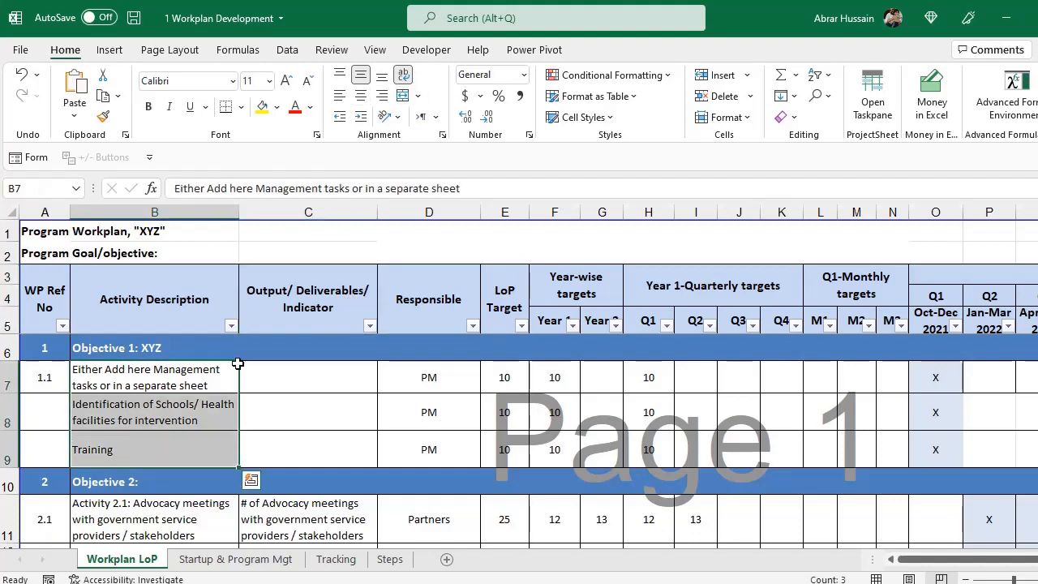
left_click(142, 373)
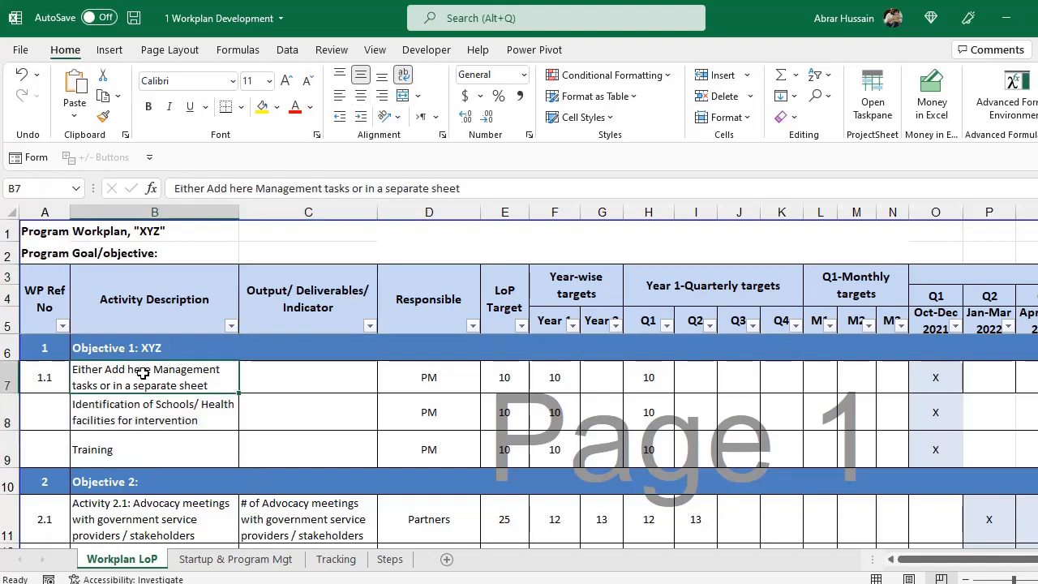
Check activity 1.1's output cell, the LoP Target column and the Year-wise/Year 1 headers.
left_click(287, 376)
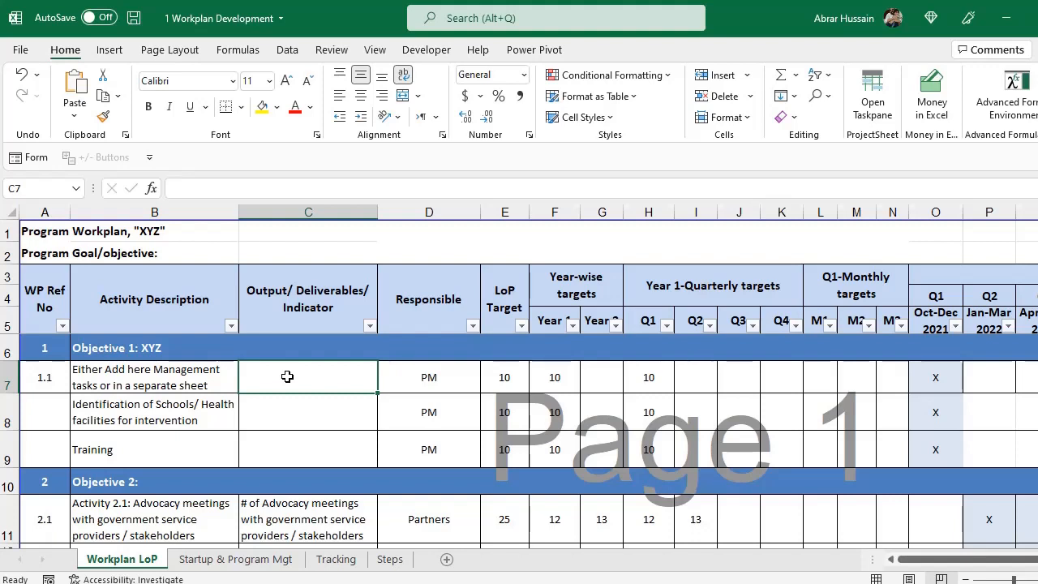
key("Right")
key("Right")
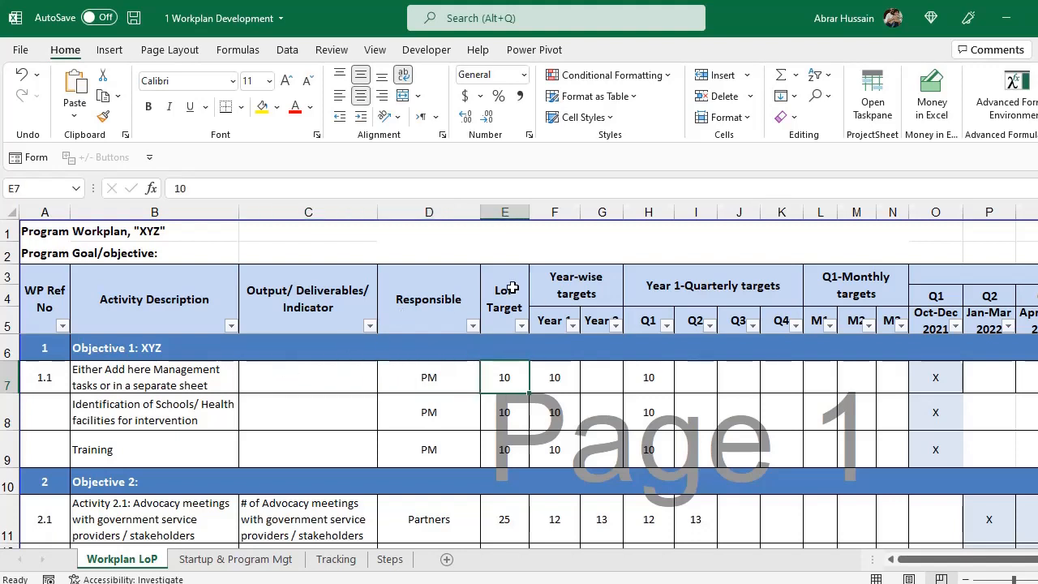
left_click_drag(513, 288, 537, 441)
left_click(579, 277)
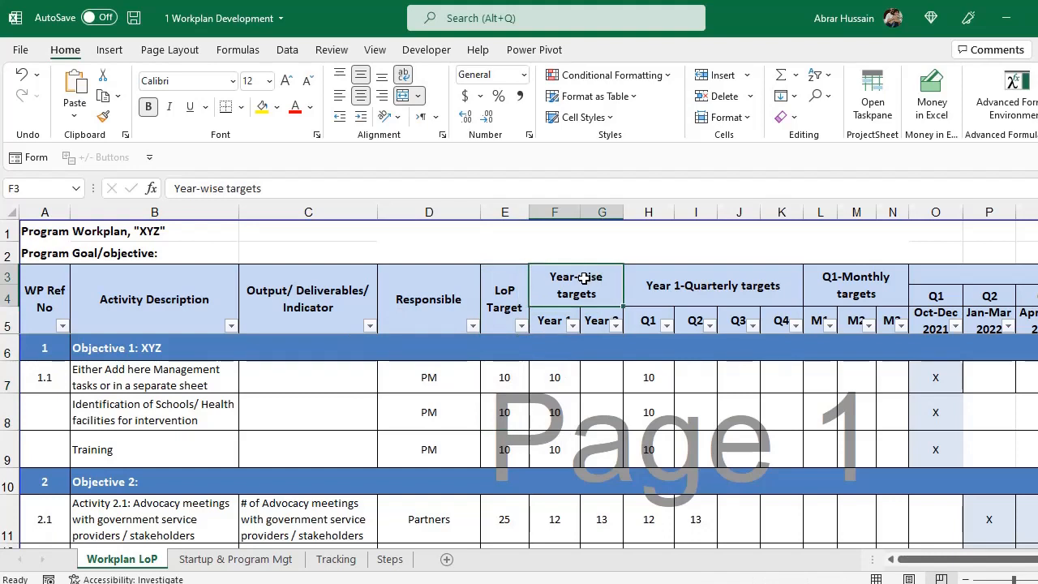
left_click(555, 321)
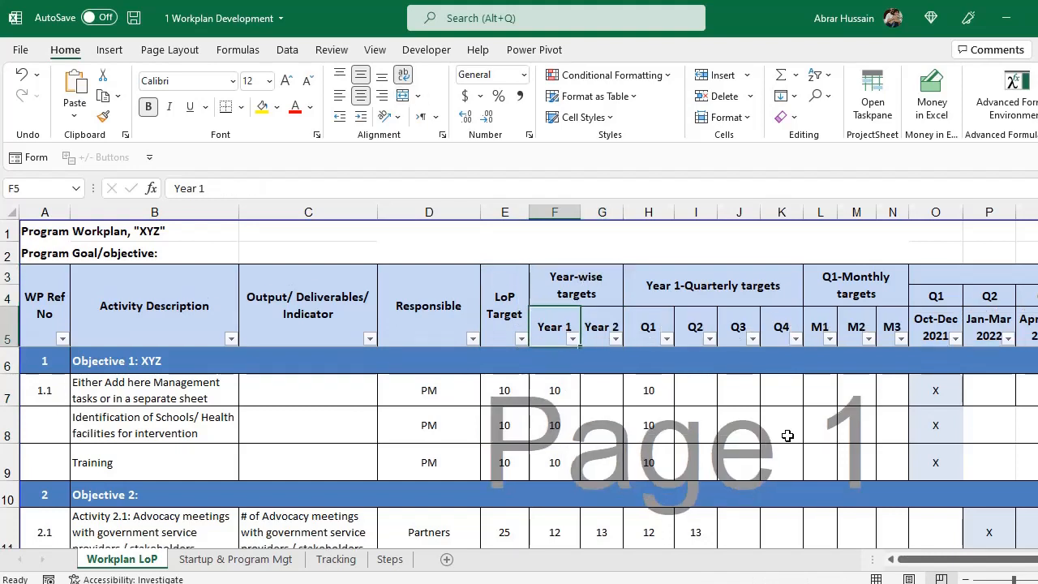
left_click(655, 299)
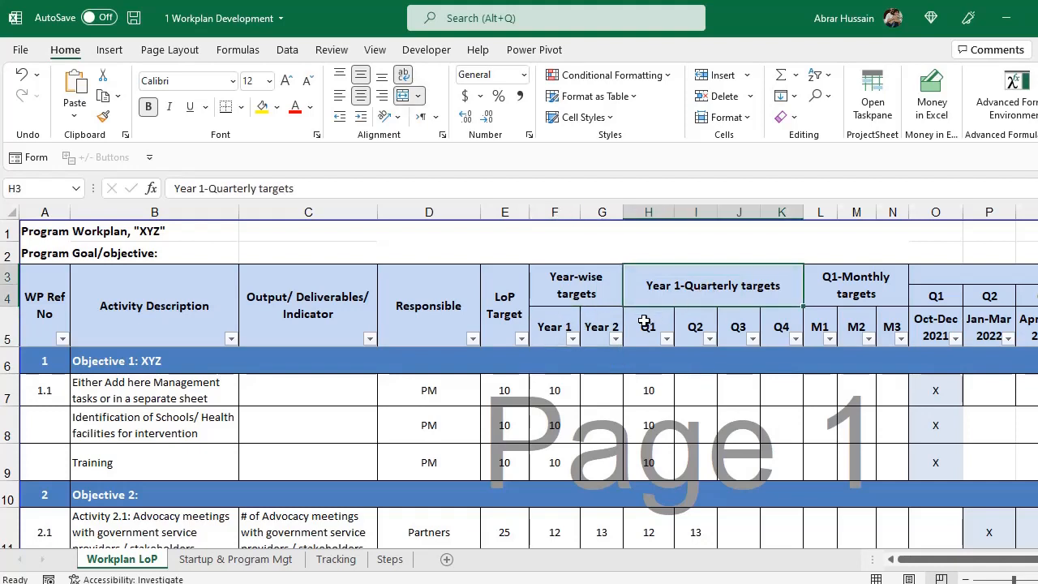
left_click_drag(649, 327, 790, 327)
left_click(850, 267)
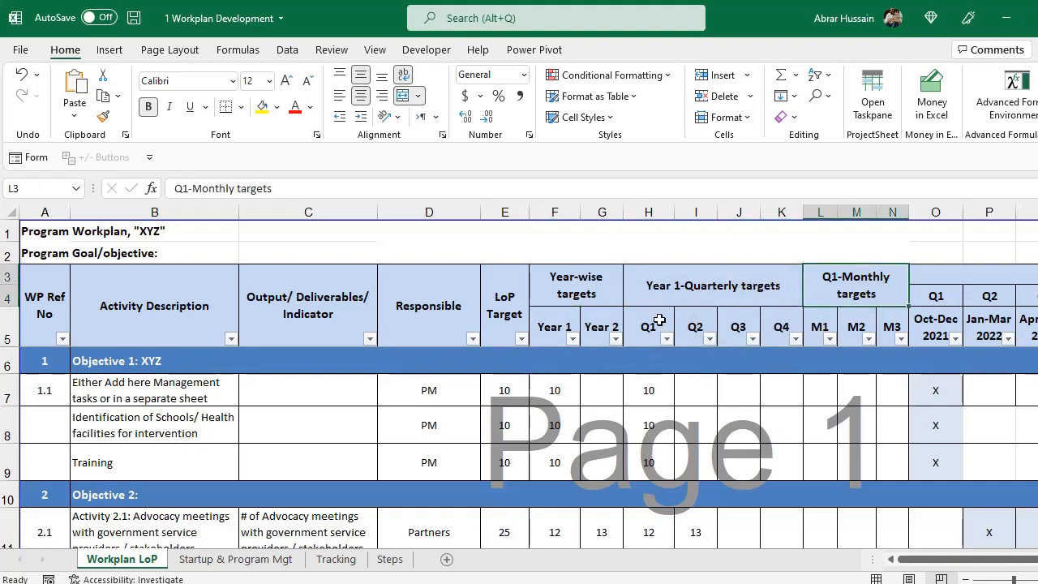
left_click(820, 324)
left_click_drag(825, 321, 881, 319)
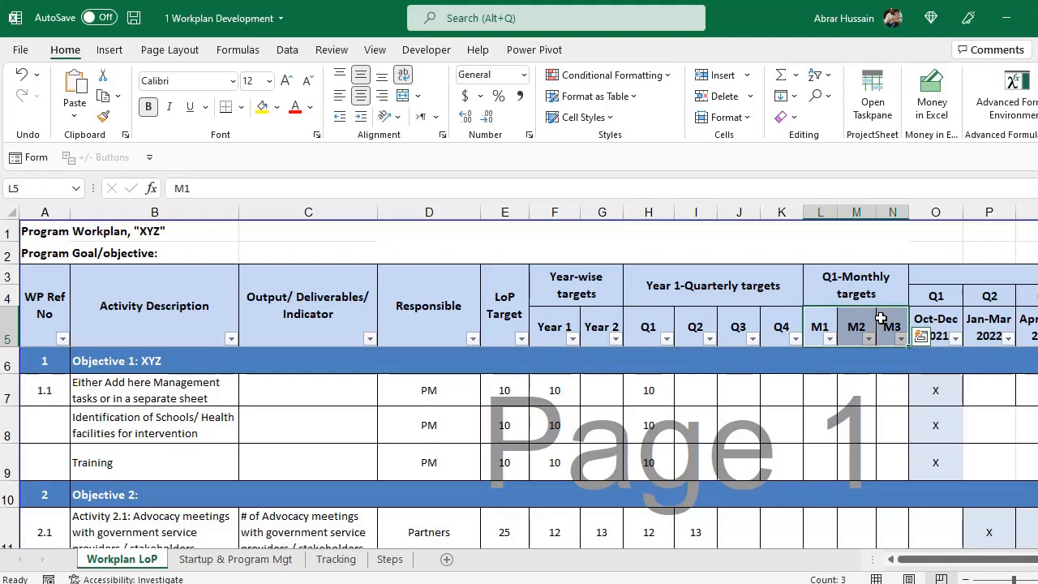
left_click_drag(955, 559, 981, 567)
left_click(609, 278)
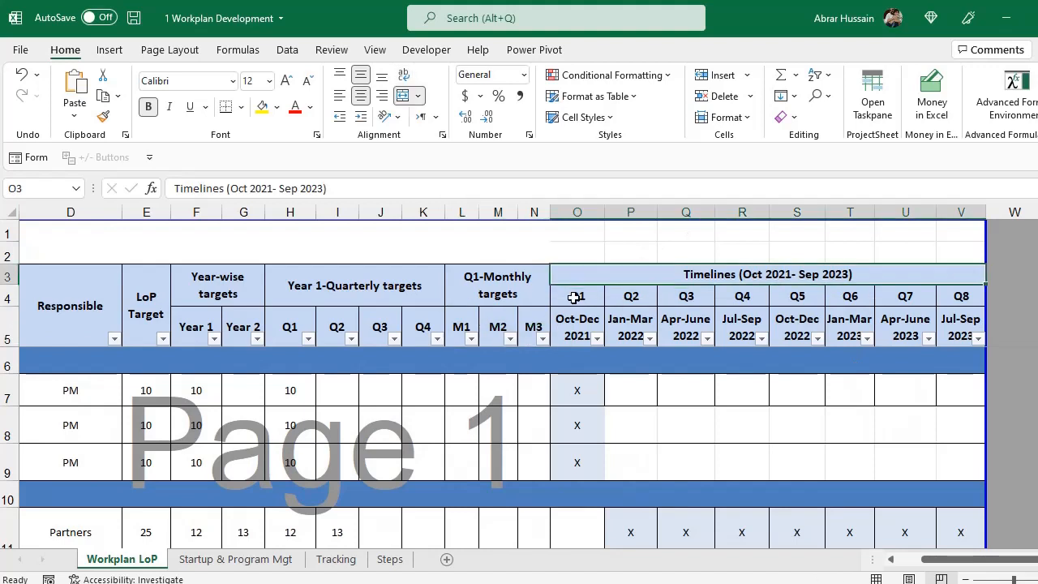
left_click(576, 299)
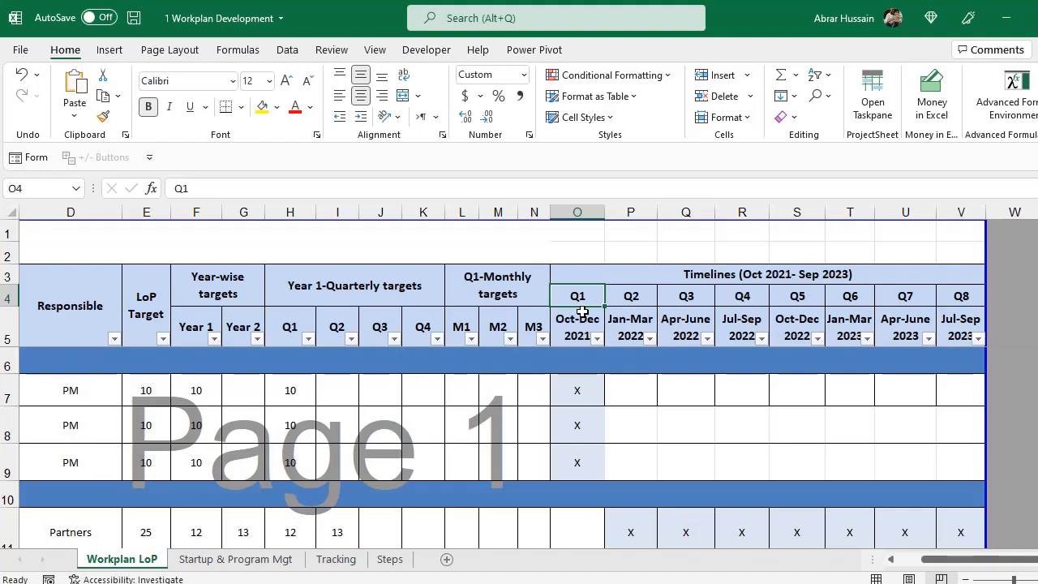
left_click_drag(983, 559, 958, 559)
left_click(47, 289)
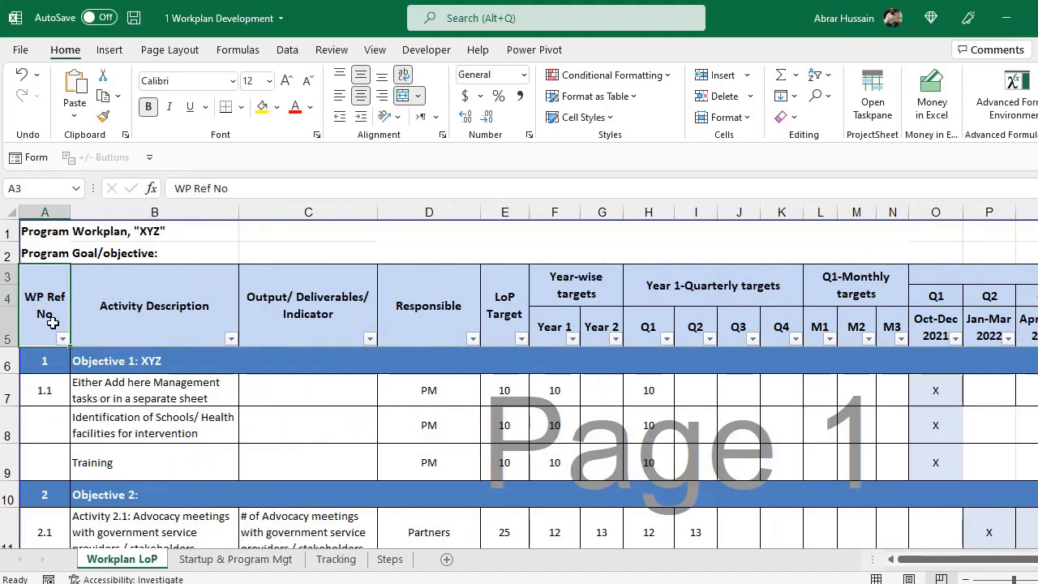
Examine the Objective 1: XYZ row across its output and target cells.
left_click(44, 364)
left_click(153, 362)
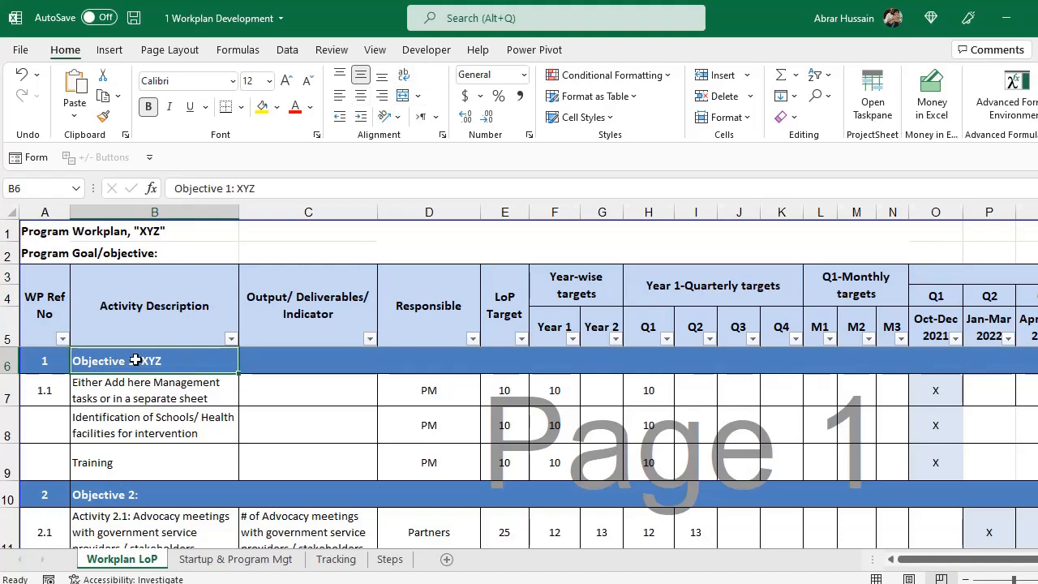
left_click_drag(150, 363, 661, 362)
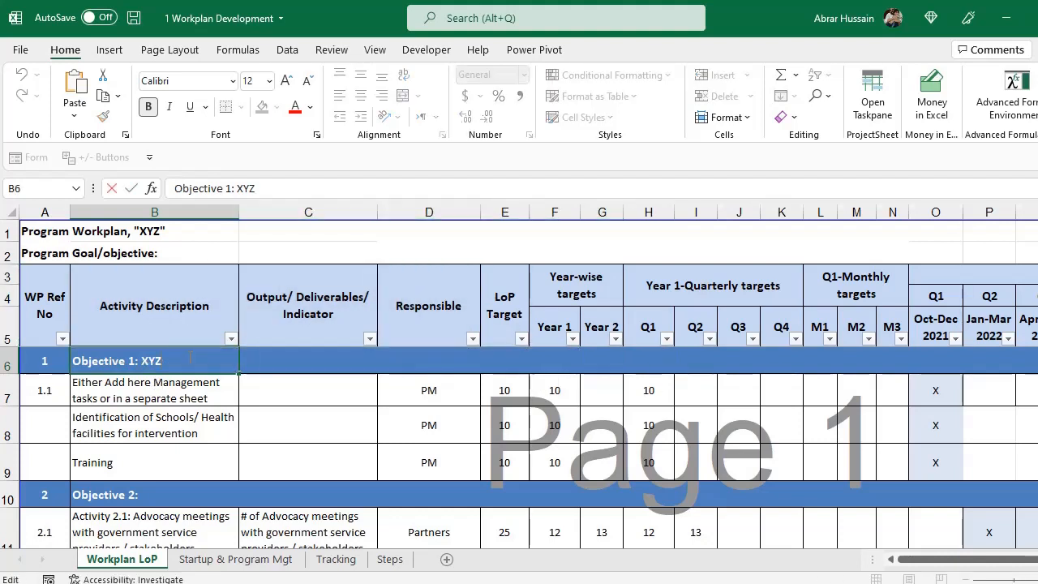
left_click_drag(260, 361, 911, 360)
left_click(162, 359)
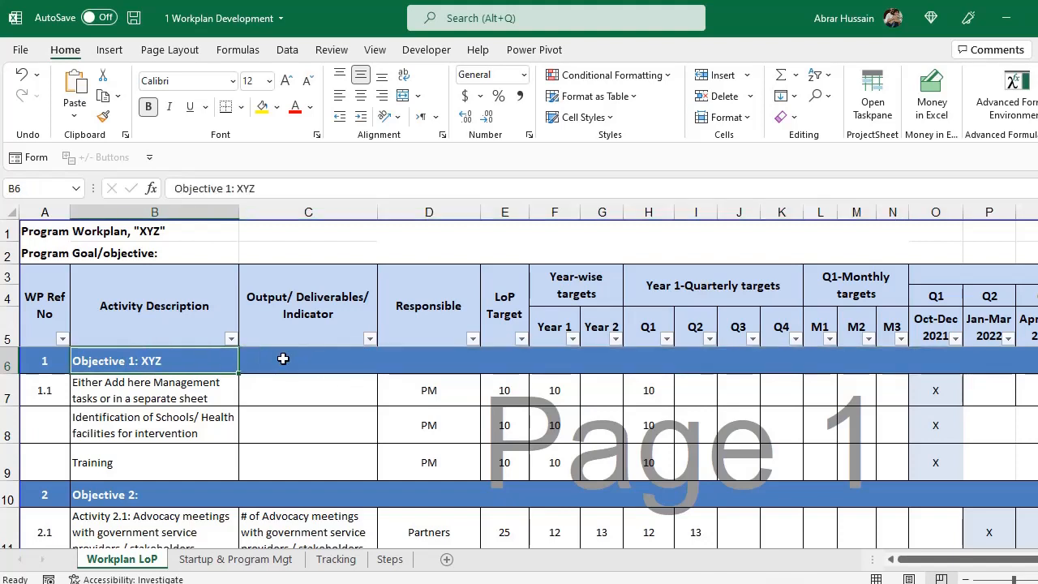
left_click(310, 352)
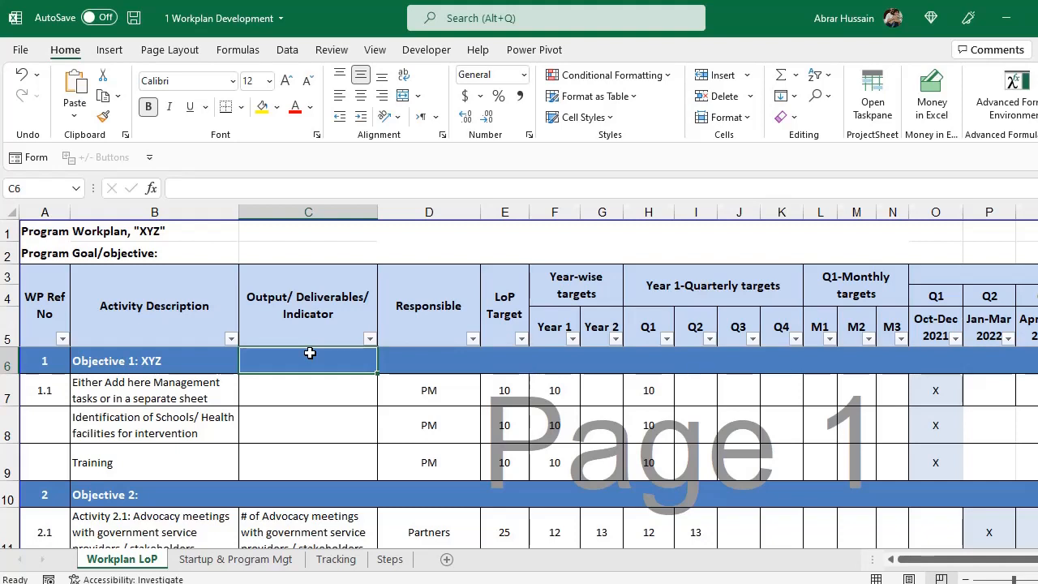
key("Left")
key("Down")
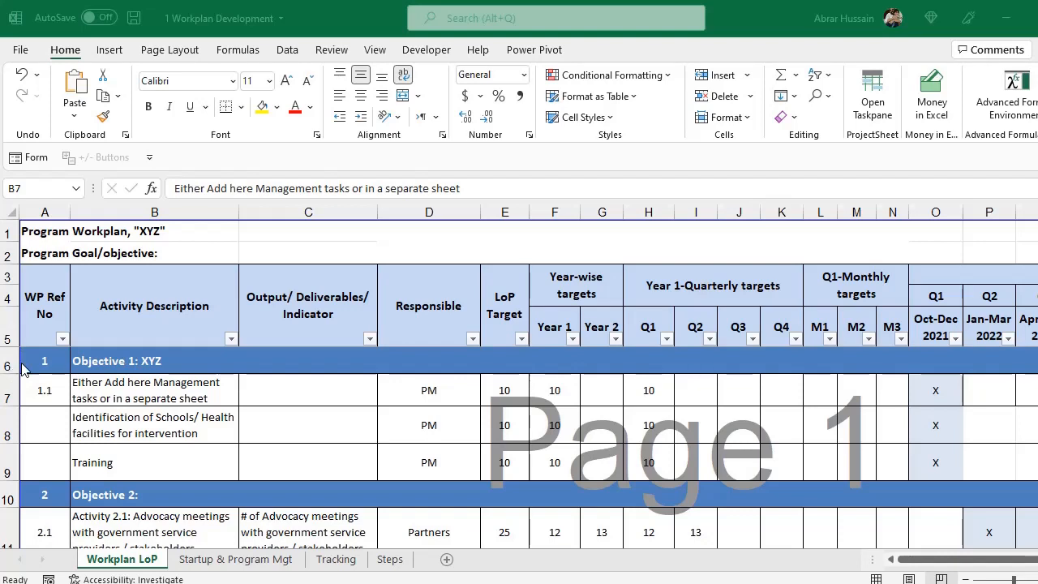
Select rows 6–8 of Objective 1, then view the Startup & Program Mgt activity names.
left_click(22, 369)
left_click(113, 361)
left_click_drag(10, 364, 9, 458)
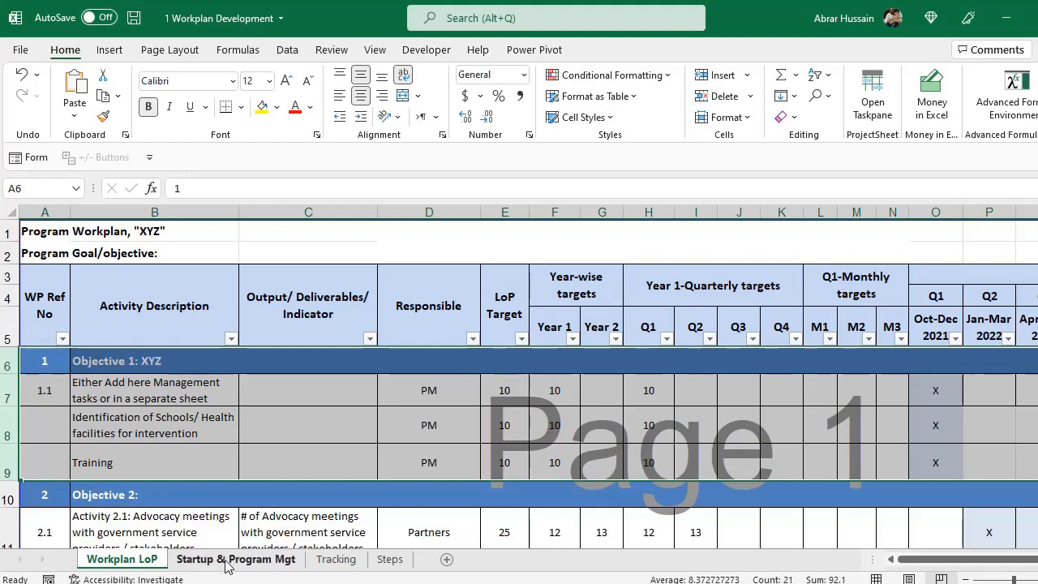
left_click(268, 565)
left_click_drag(181, 239, 198, 424)
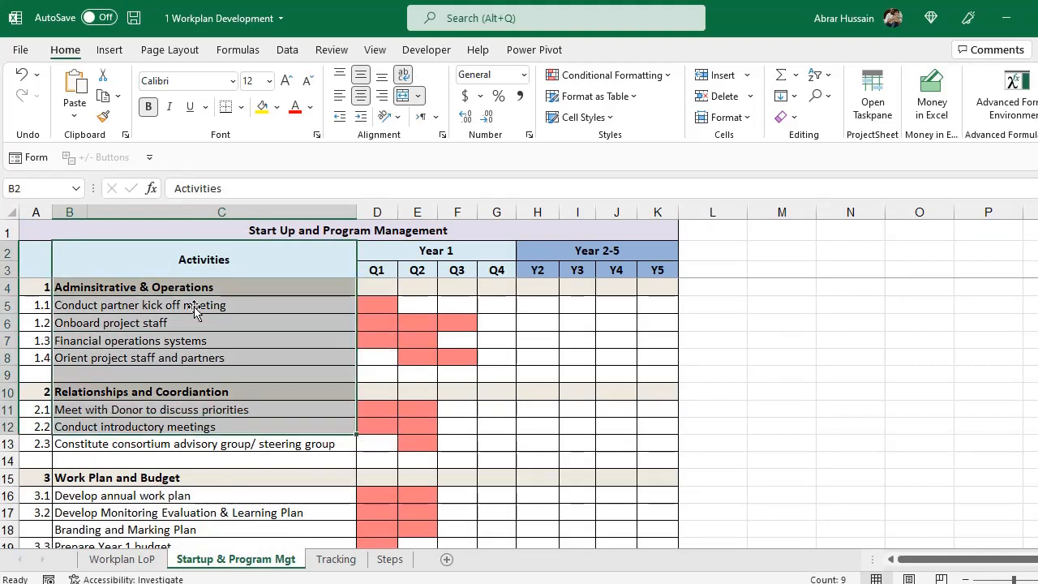
left_click(200, 262)
left_click_drag(199, 263, 207, 403)
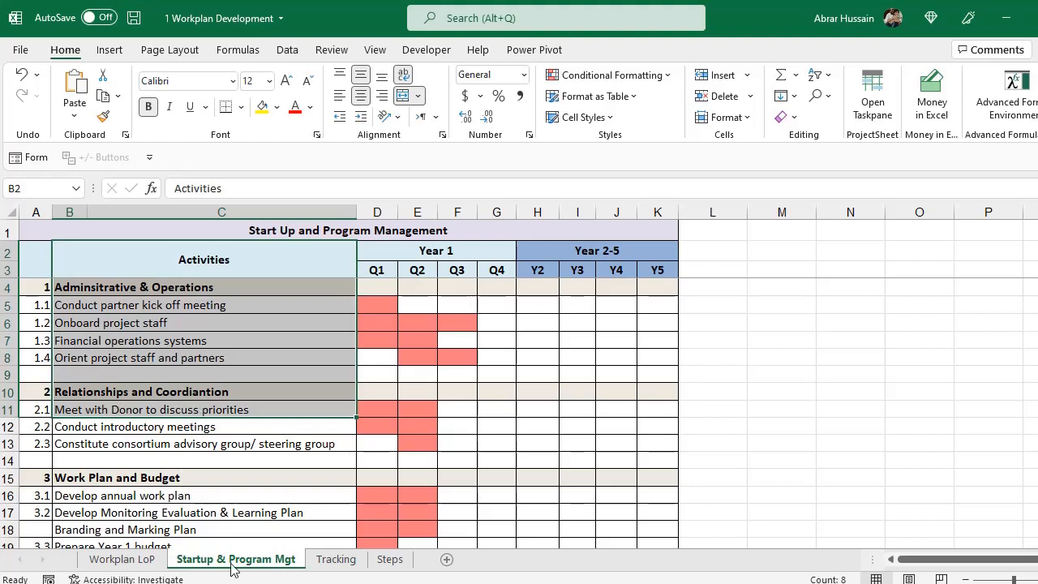
left_click(126, 560)
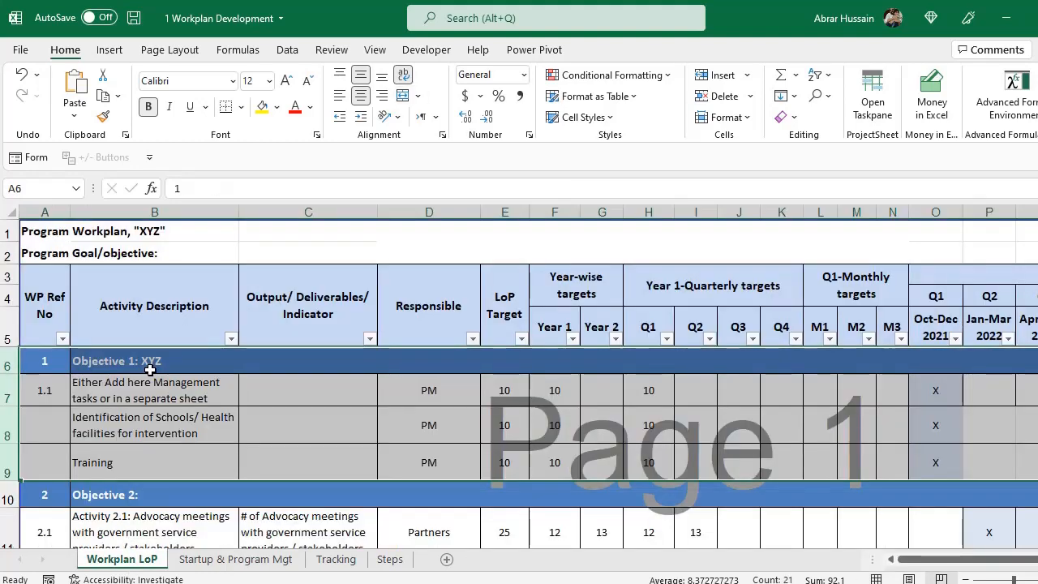
left_click(140, 361)
left_click_drag(7, 361, 4, 456)
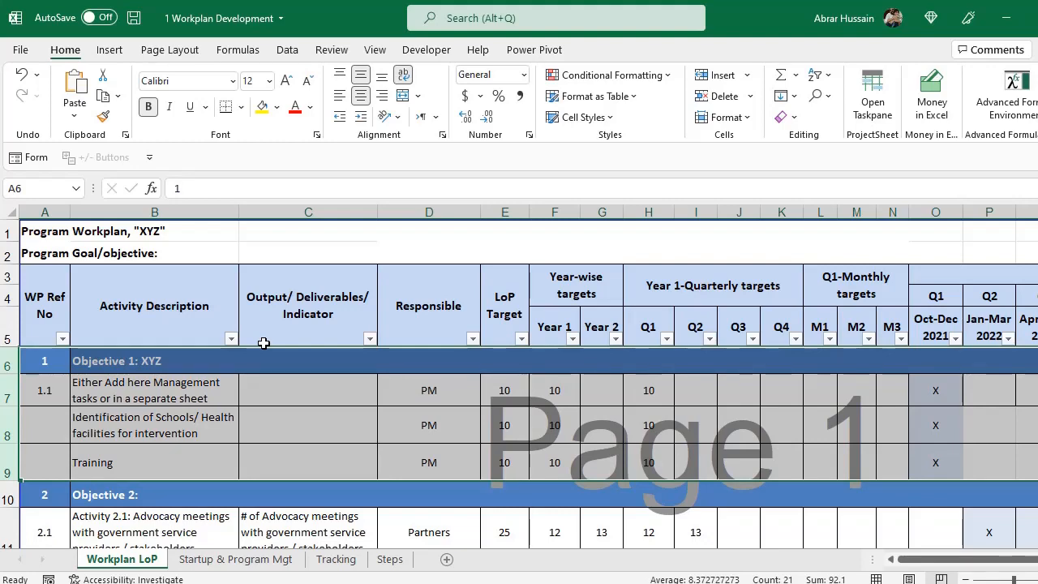
left_click(205, 558)
left_click(127, 273)
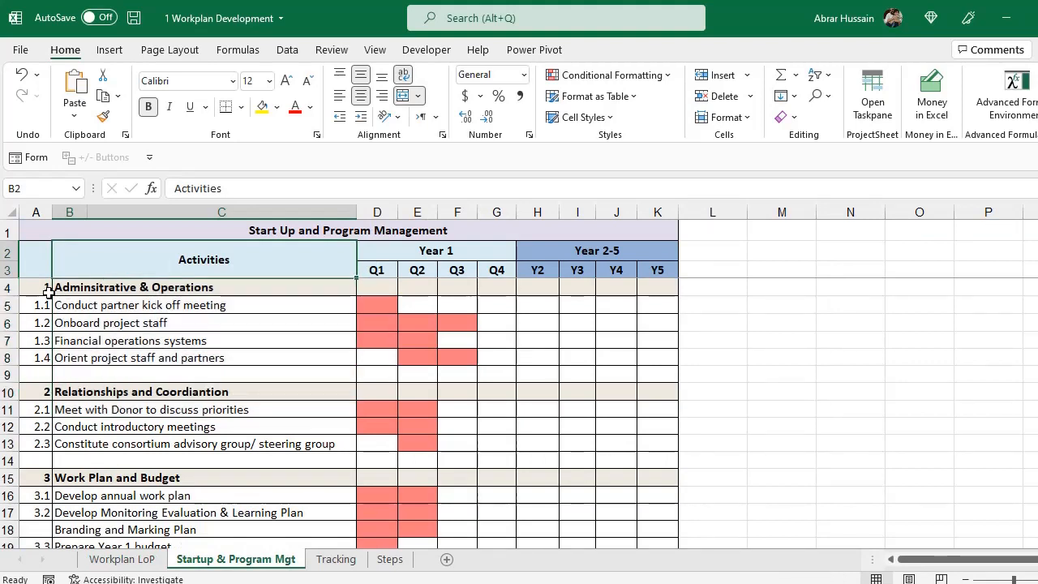
left_click_drag(40, 287, 189, 340)
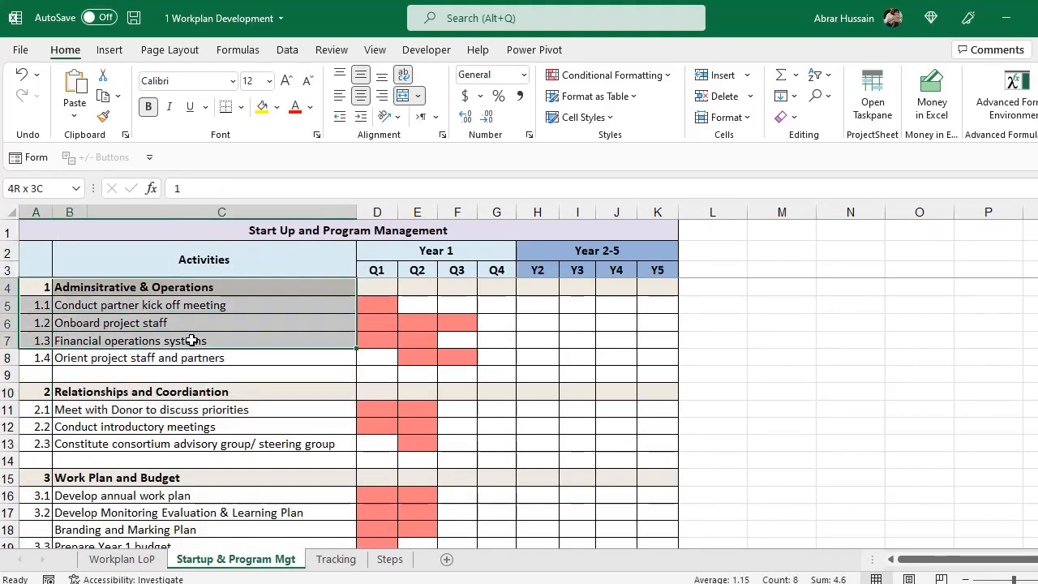
left_click(270, 230)
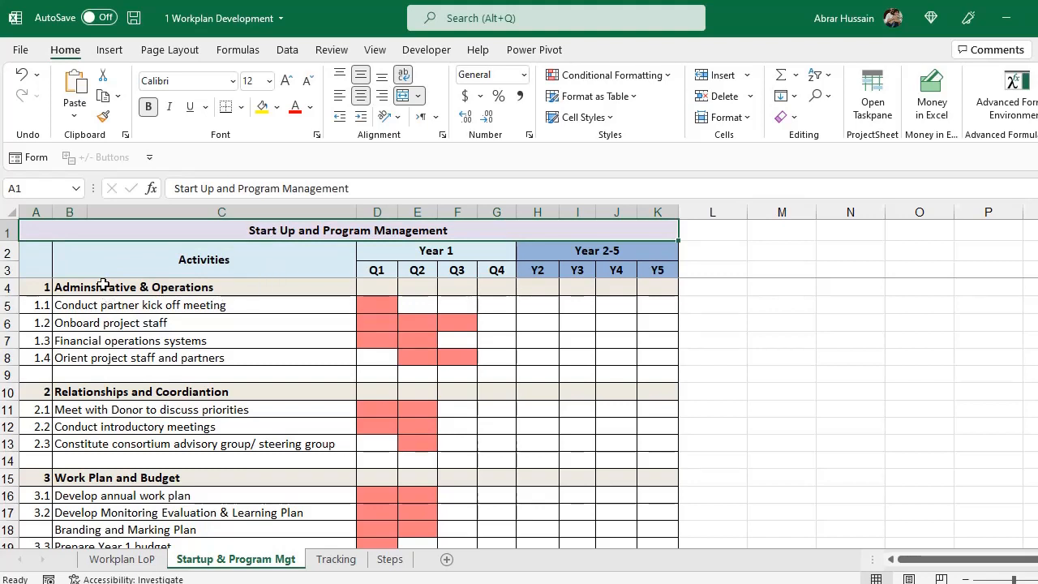
left_click(108, 308)
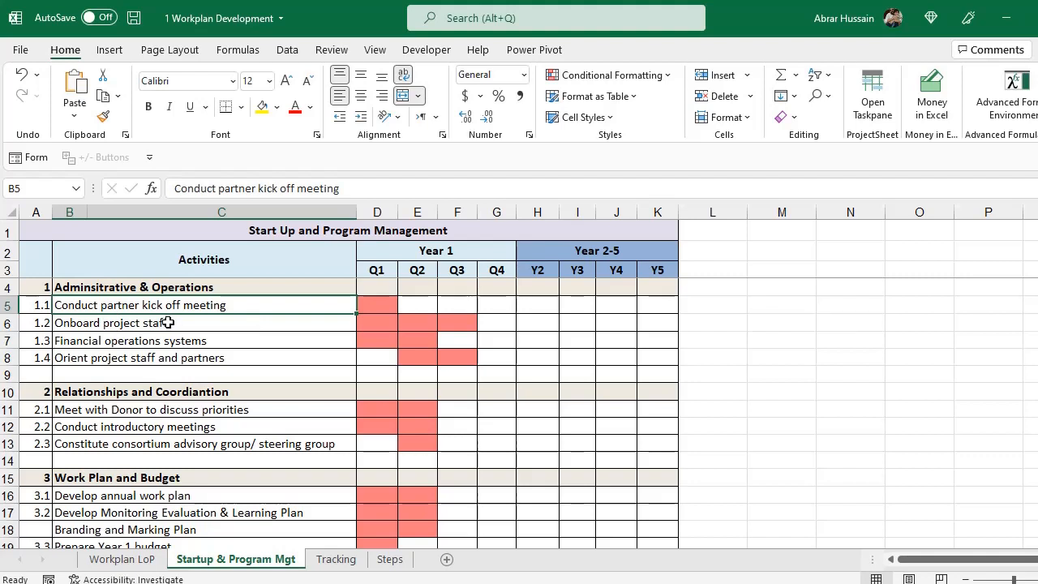
left_click(250, 323)
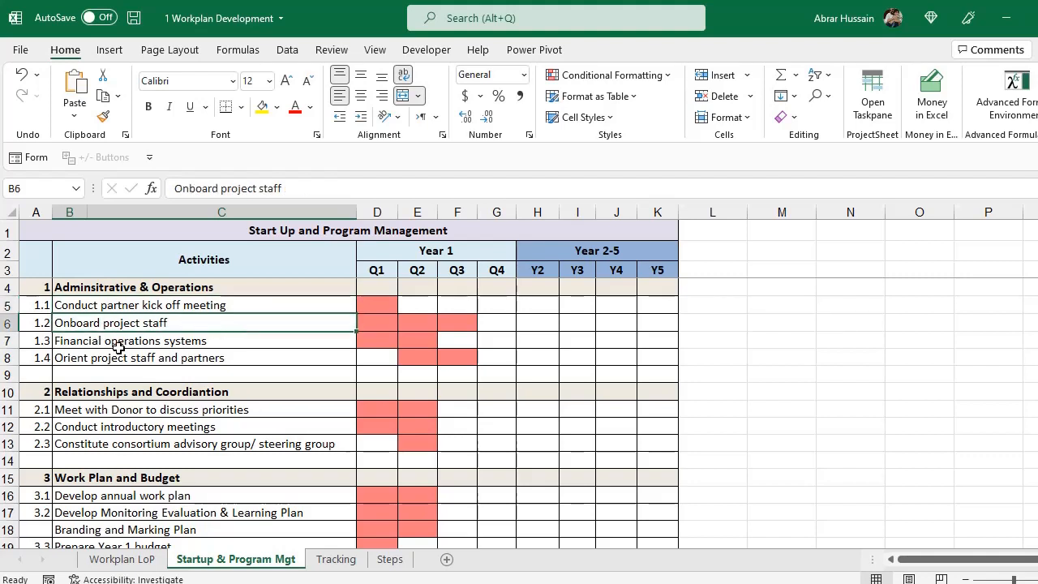
left_click(91, 339)
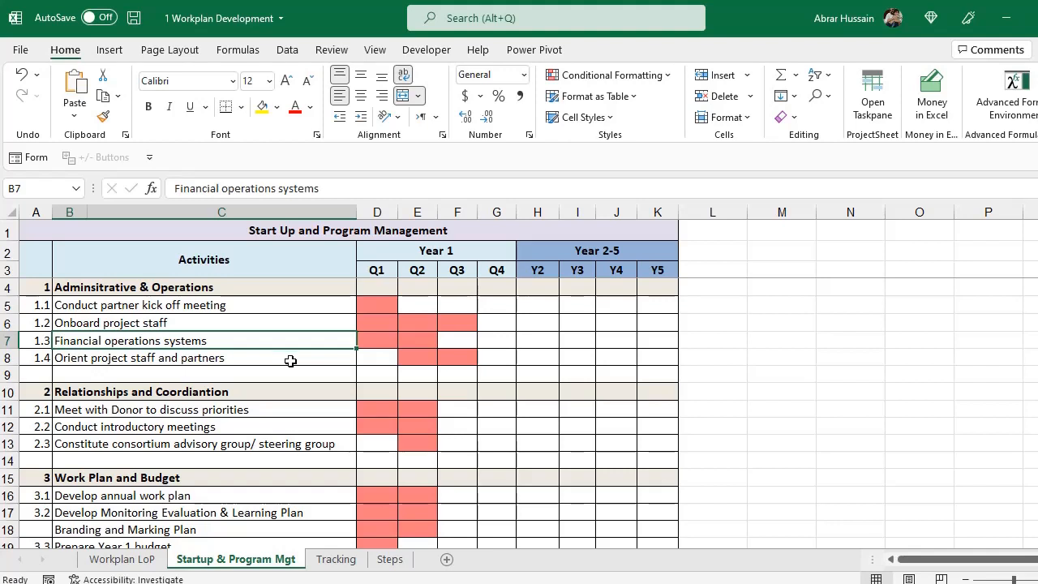
left_click(110, 359)
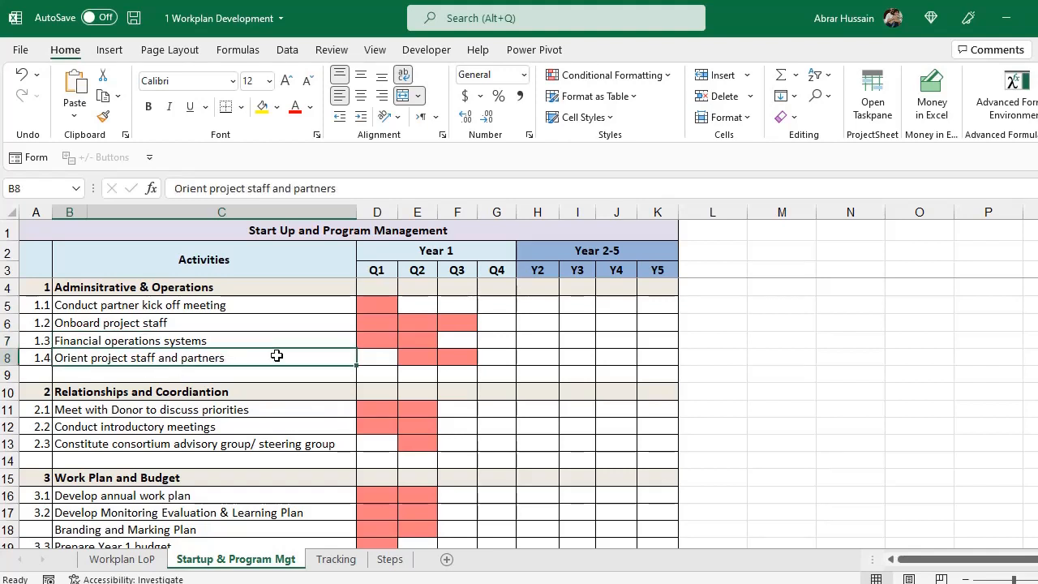
left_click_drag(121, 304, 170, 356)
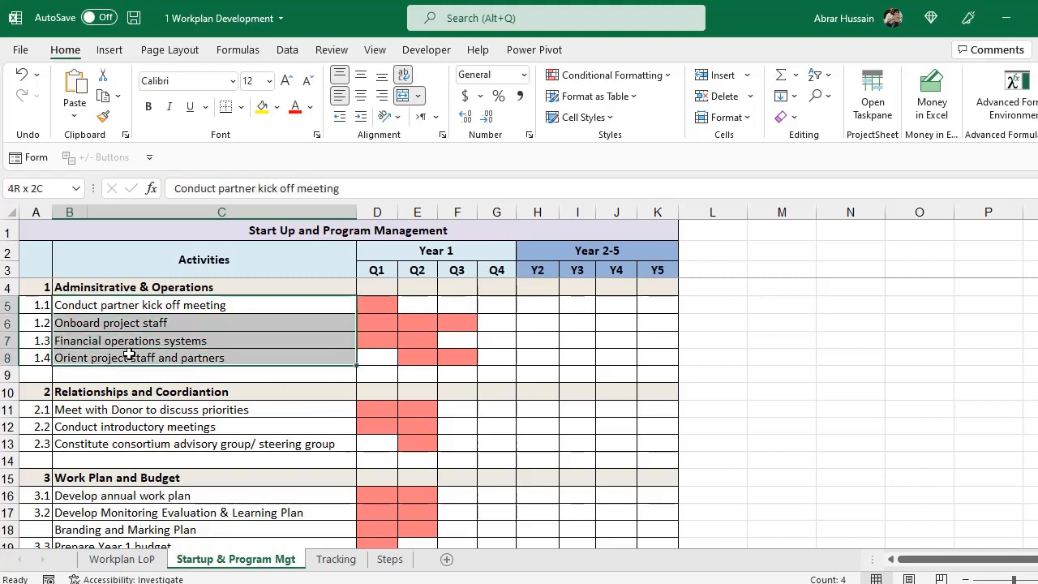
Mark the relationships/coordination and Work Plan and Budget activity groups on the Startup sheet.
scroll(248, 341, "down", 1)
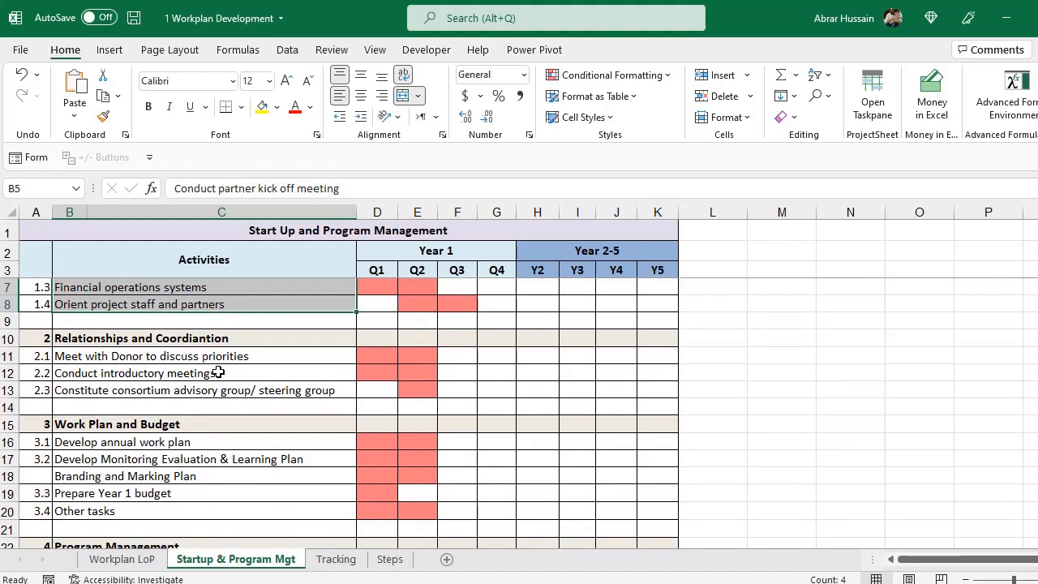
left_click_drag(134, 340, 187, 388)
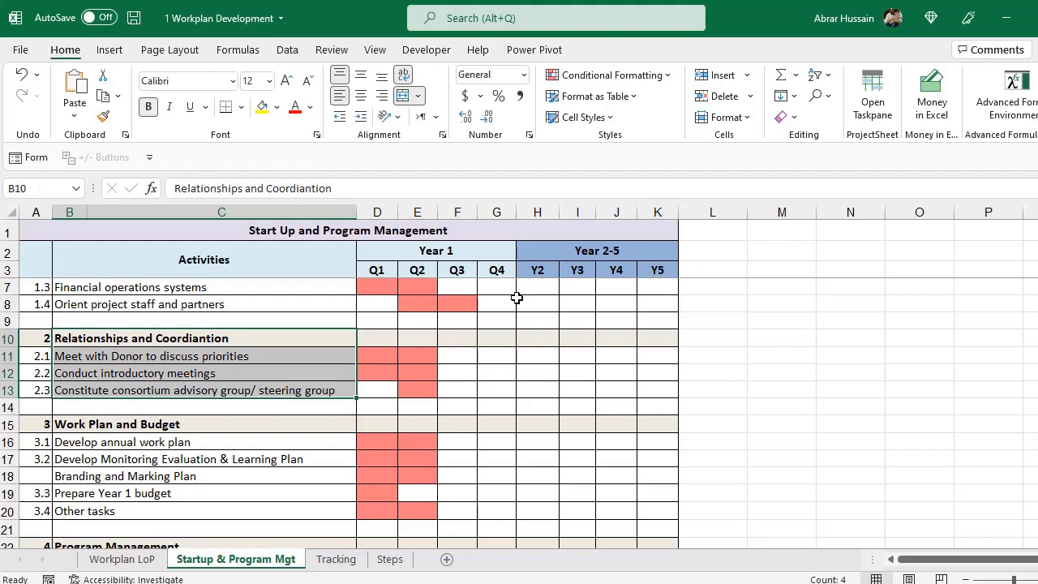
scroll(191, 412, "down", 2)
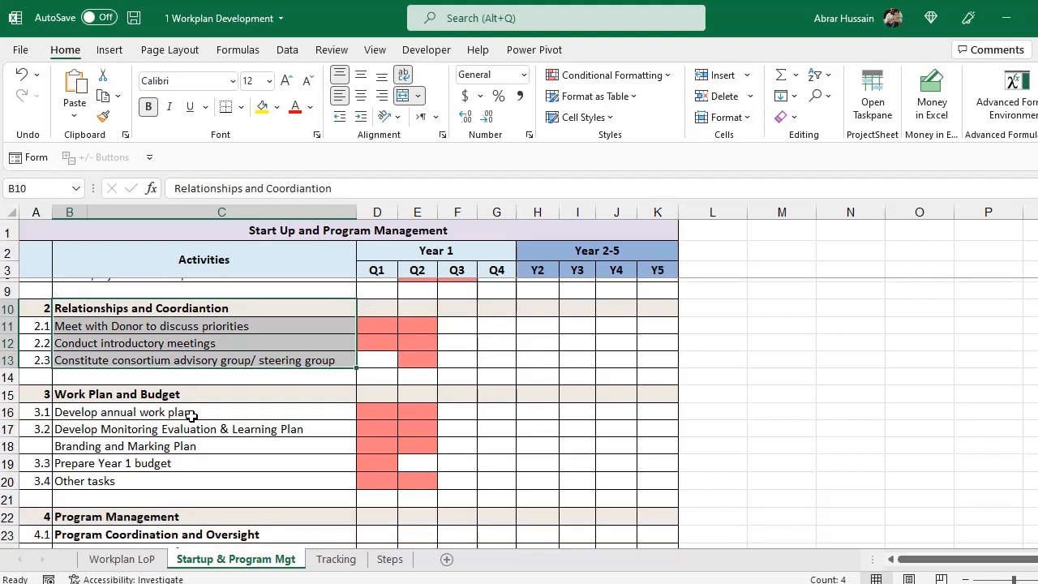
left_click(134, 321)
left_click_drag(134, 321, 170, 390)
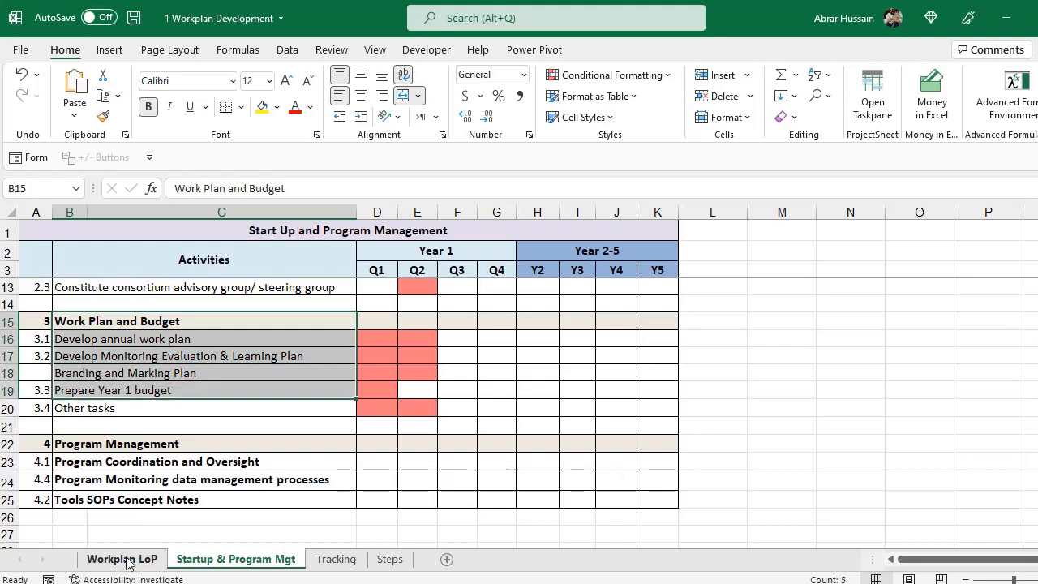
left_click_drag(130, 320, 162, 409)
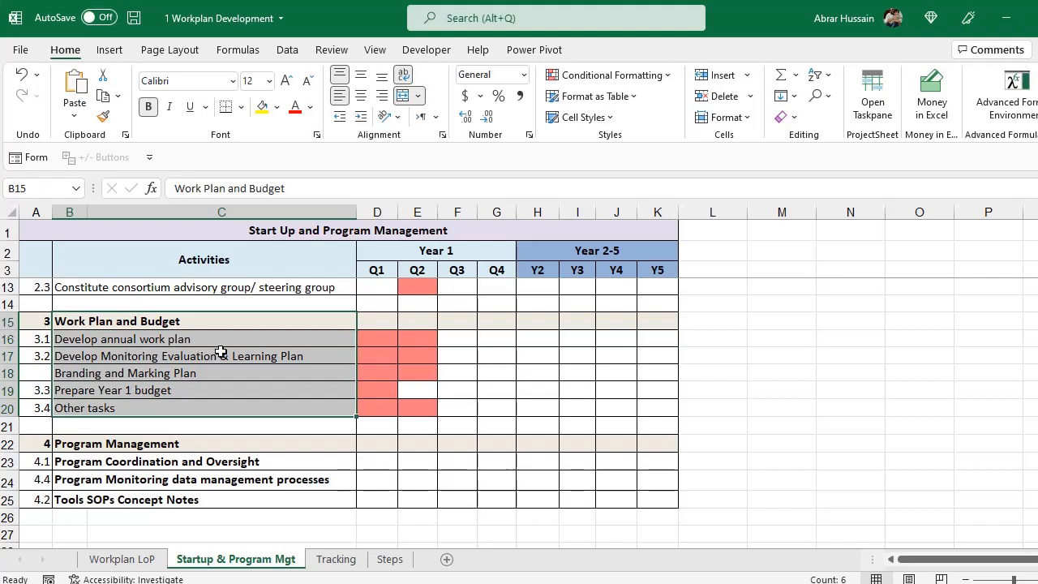
Mark the Program Management group and its three sub-items, from Coordination to Tools SOPs.
scroll(170, 468, "down", 1)
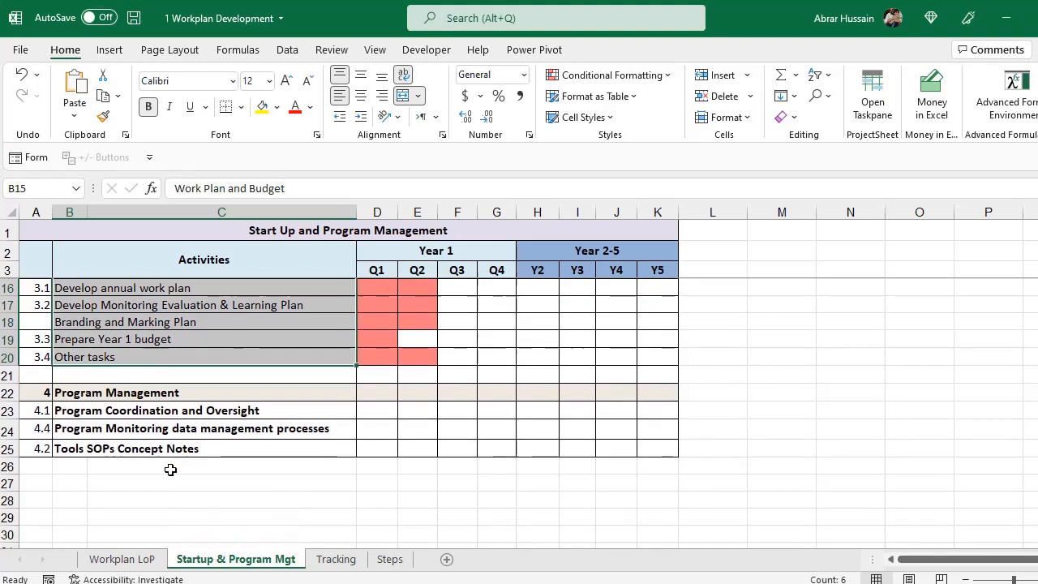
left_click(166, 387)
left_click_drag(167, 387, 170, 447)
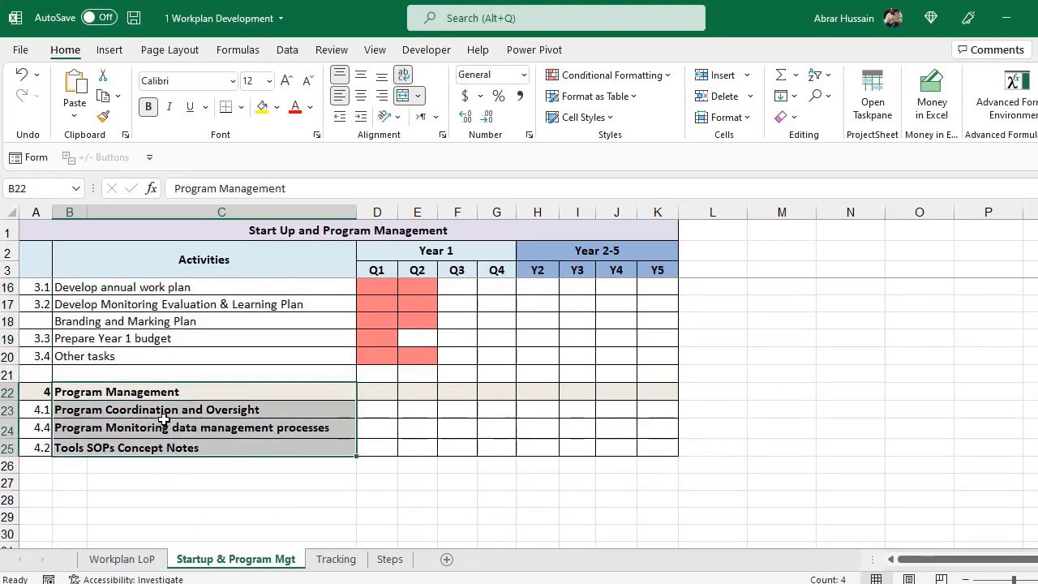
left_click(165, 411)
left_click(247, 428)
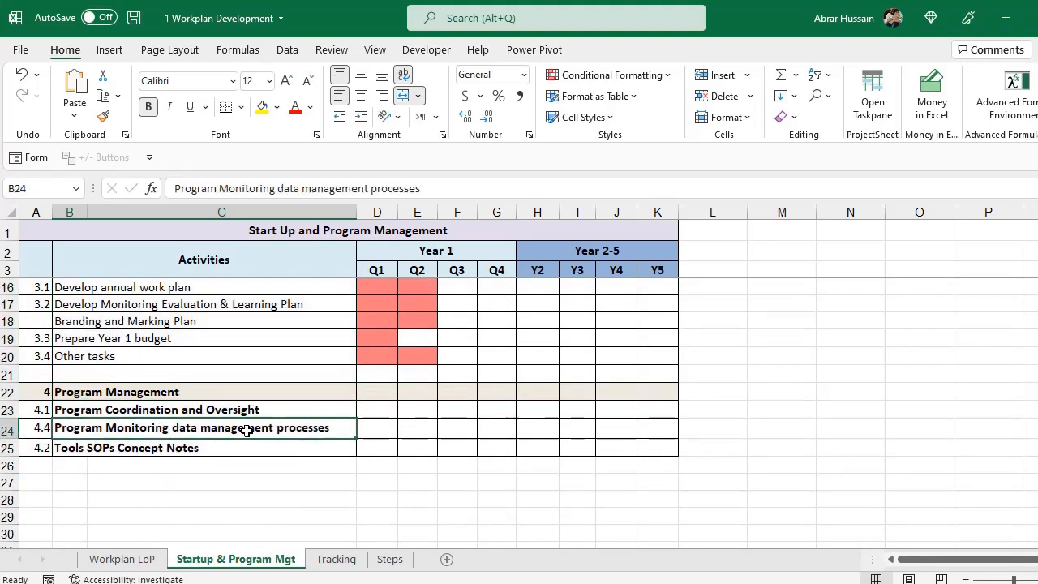
left_click(138, 446)
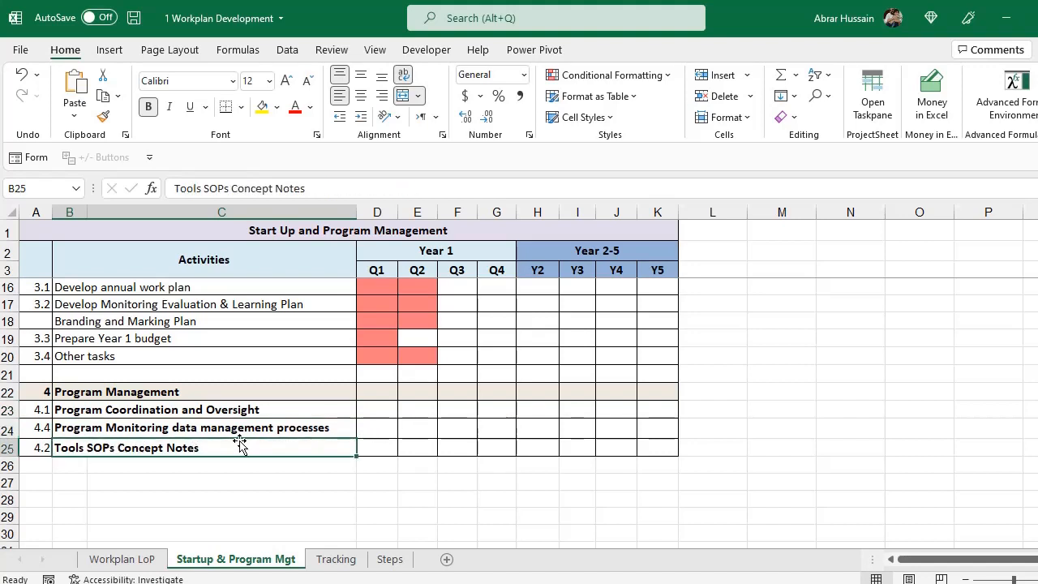
left_click_drag(162, 409, 160, 438)
Select the Gantt chart from its title down, then return to Workplan LoP.
scroll(187, 410, "up", 4)
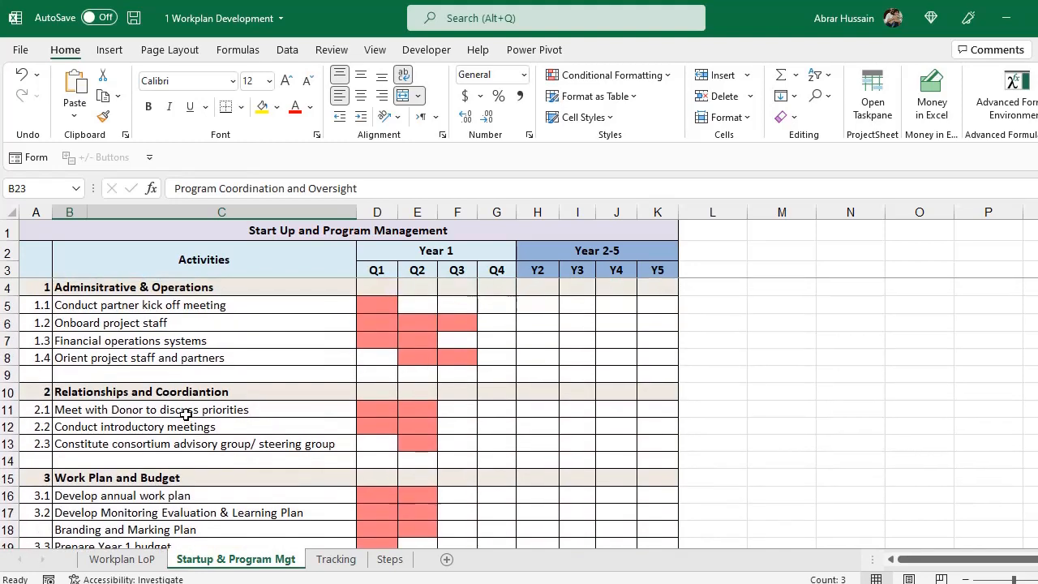
left_click(215, 271)
left_click_drag(284, 233, 284, 426)
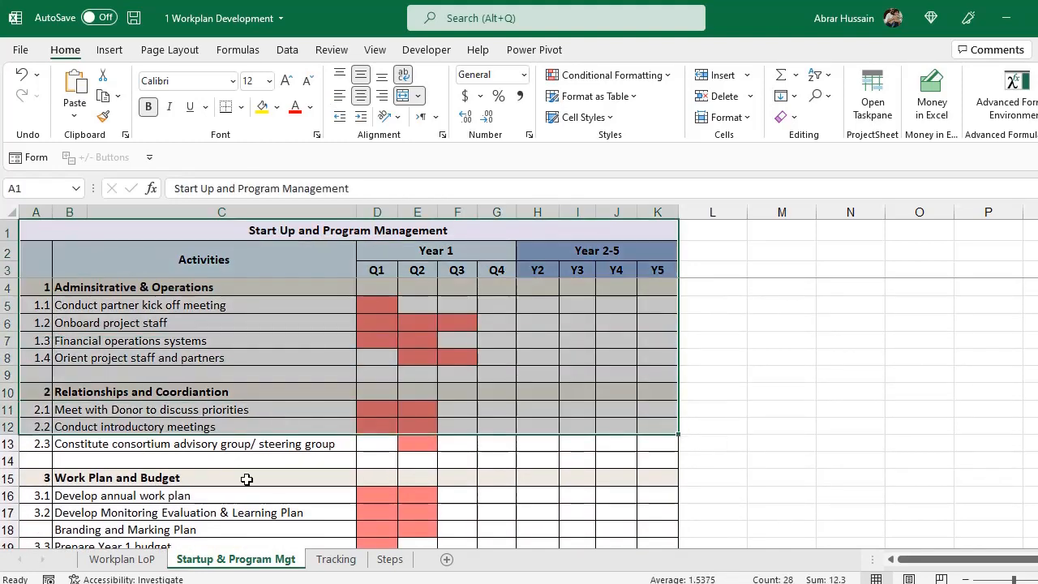
left_click(121, 558)
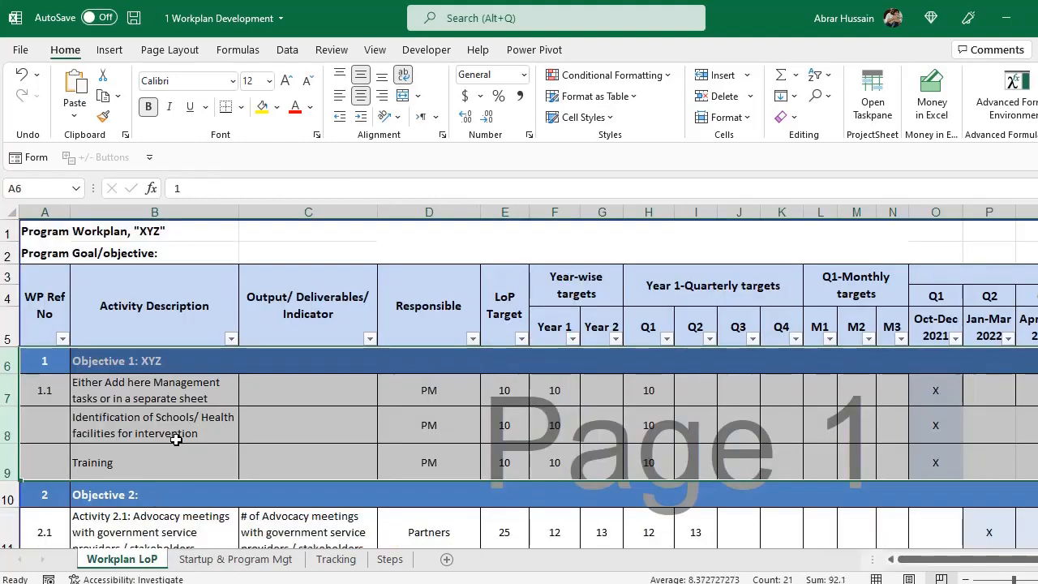
Replace 'XYZ' in cell B6 with 'Enhanced Teacher caapcities'.
left_click(150, 363)
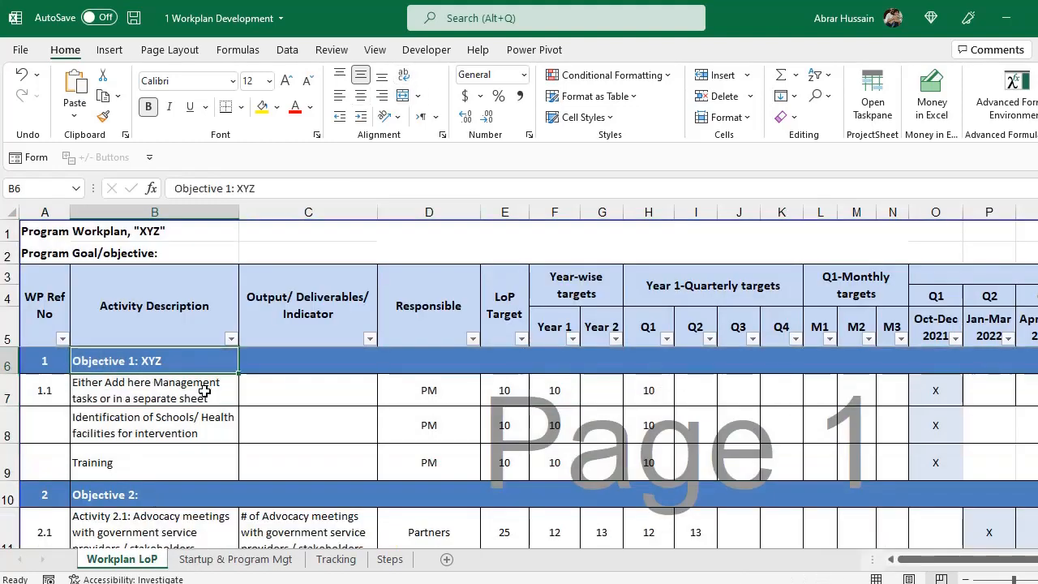
double_click(170, 359)
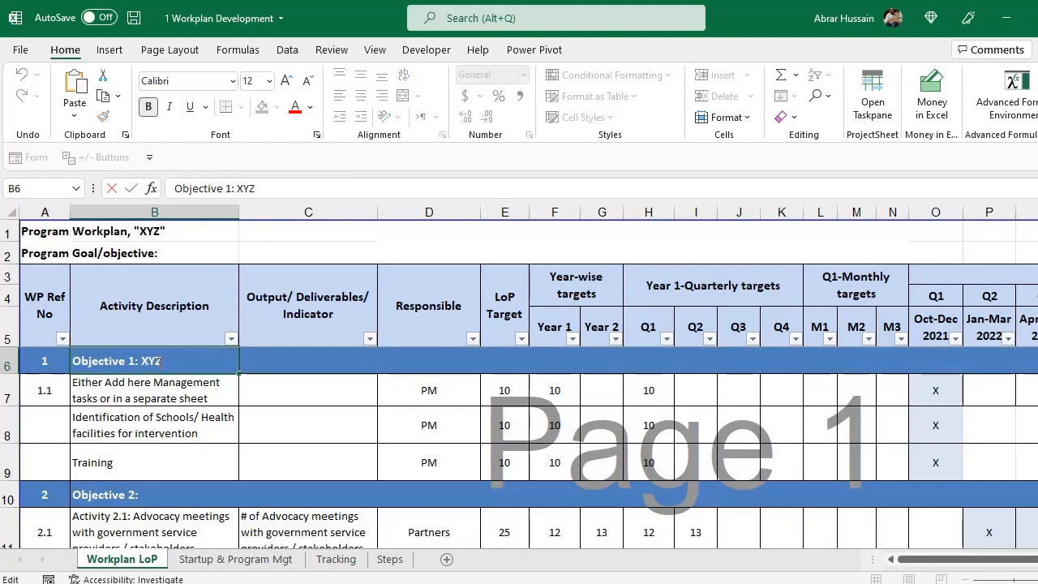
double_click(152, 360)
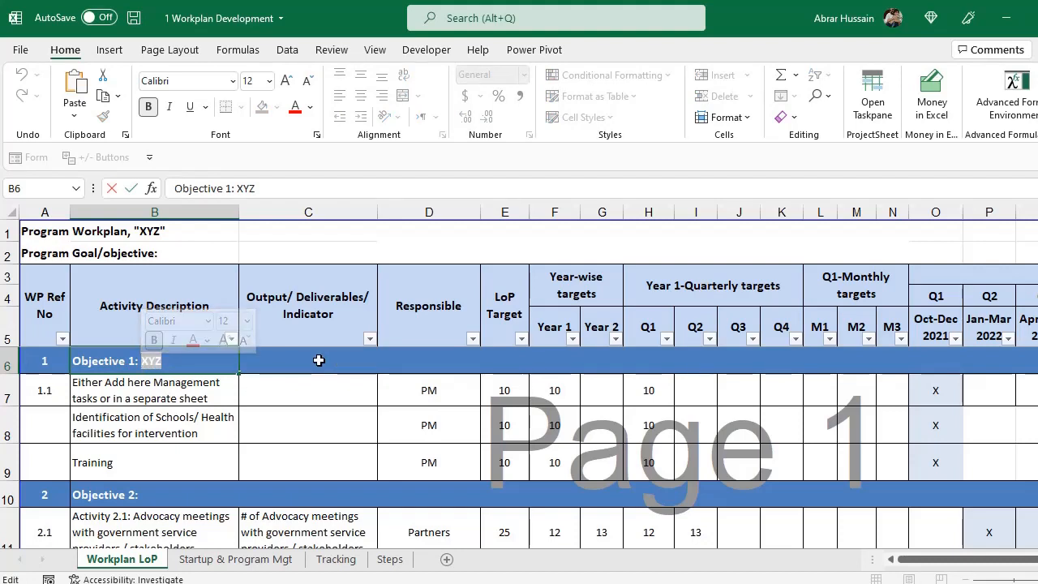
type("Enhanced")
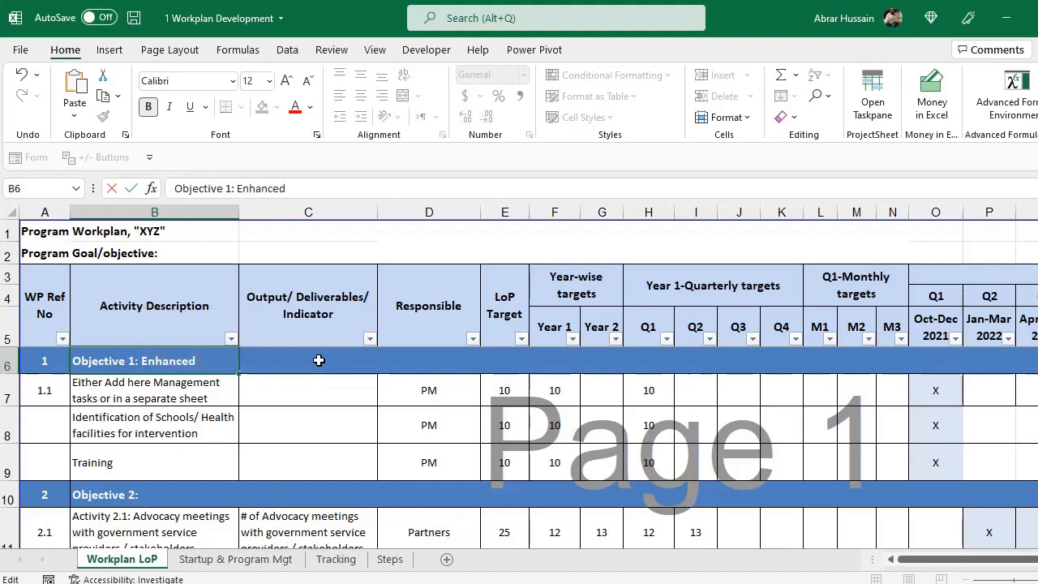
type(" Teacher caap")
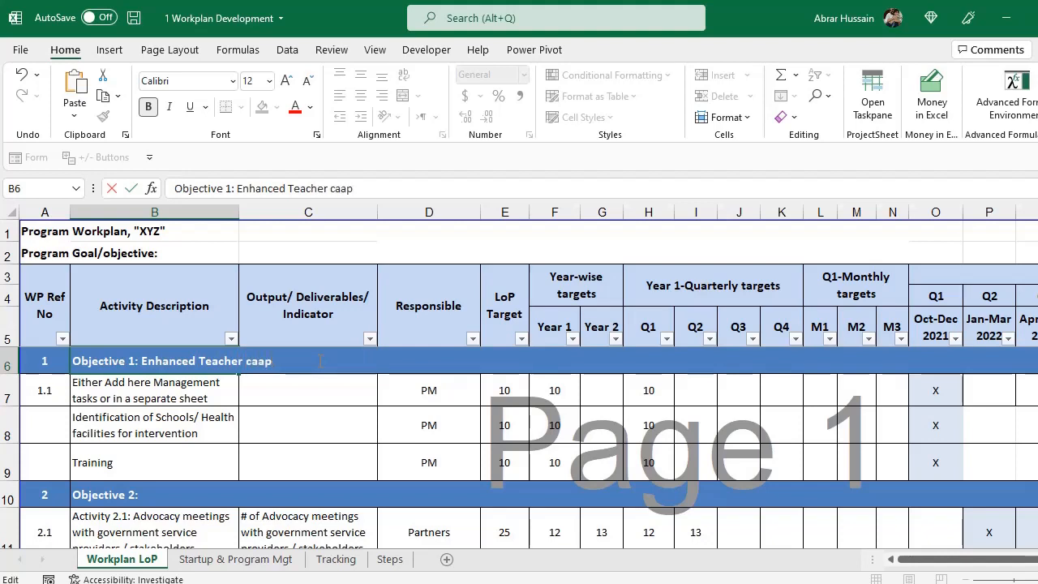
type("cities")
key("Return")
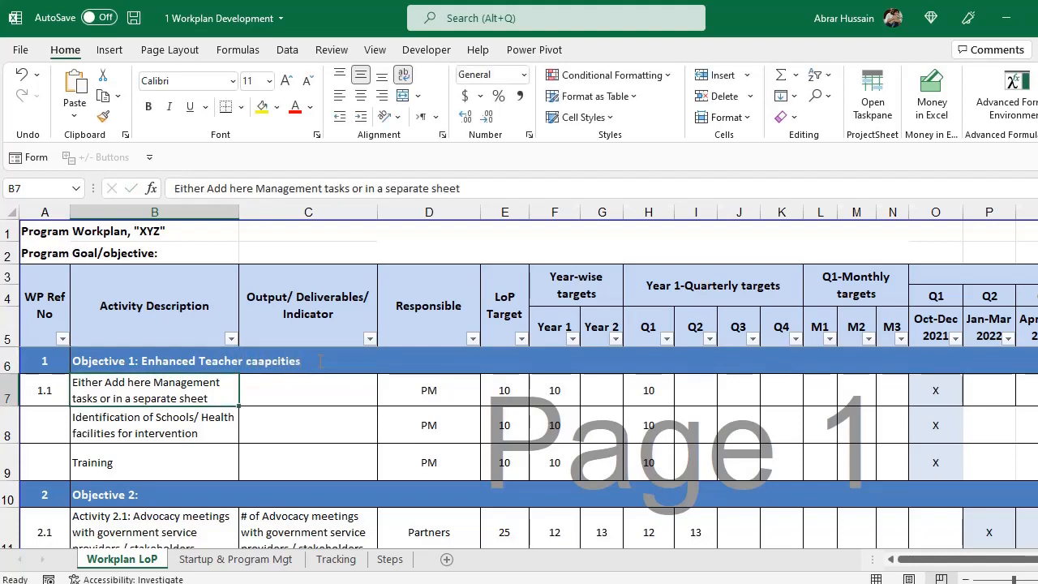
Copy 'Identification of Schools/ Health facilities for intervention' from B8 into activity 1.1 in B7.
key("Down")
key("ctrl+c")
key("Up")
key("ctrl+v")
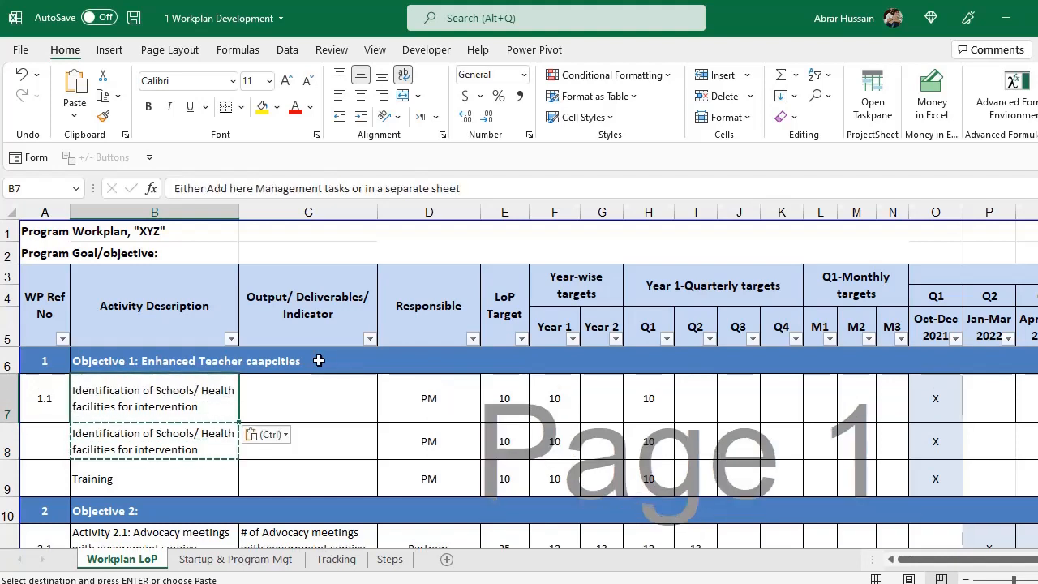
key("Escape")
key("F2")
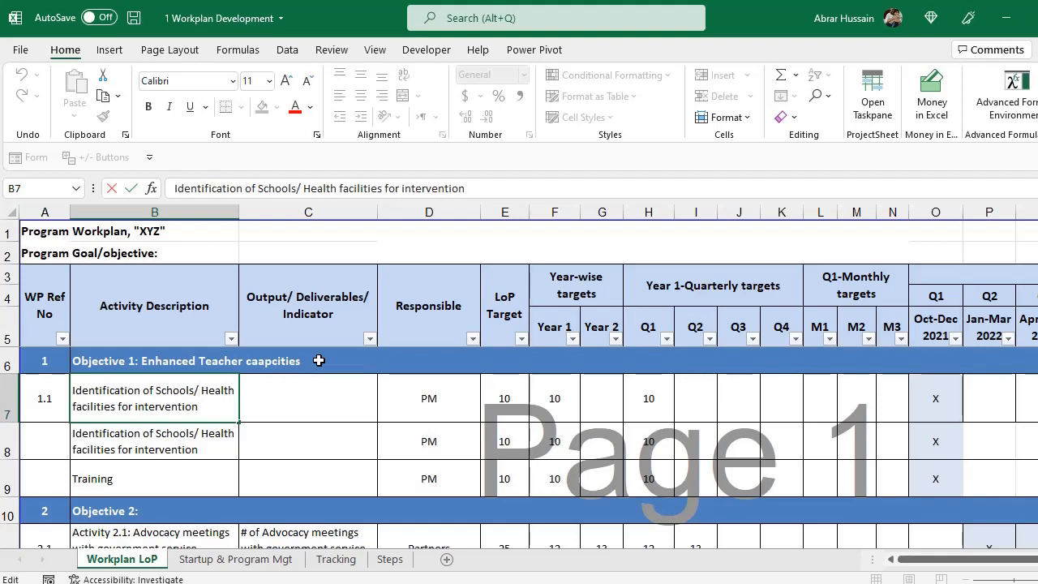
key("Return")
Copy the phrase 'Schools/ Health facilities for intervention' from activity 1.1's text.
key("Up")
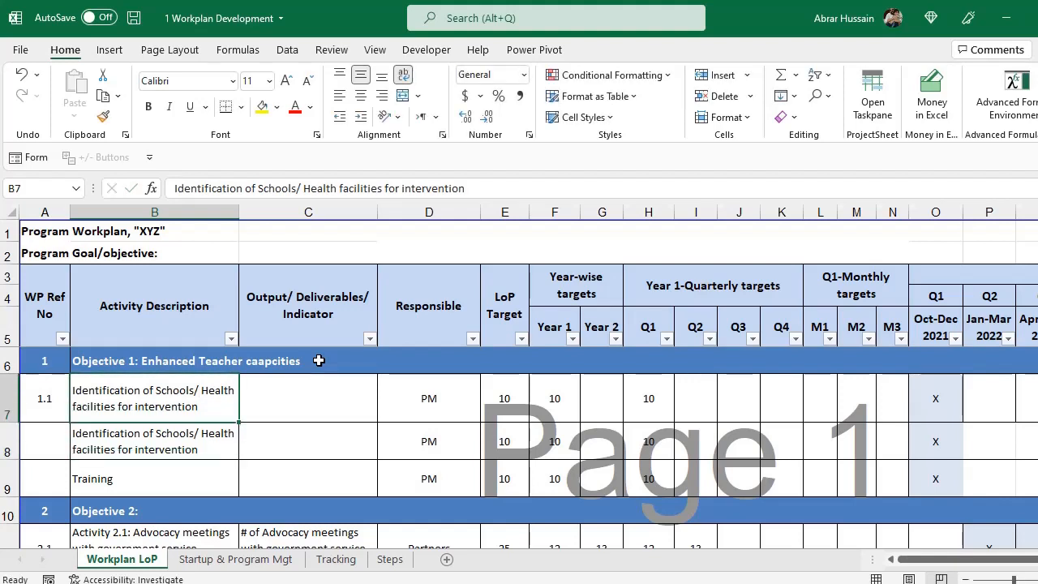
key("Right")
key("Up")
key("Up")
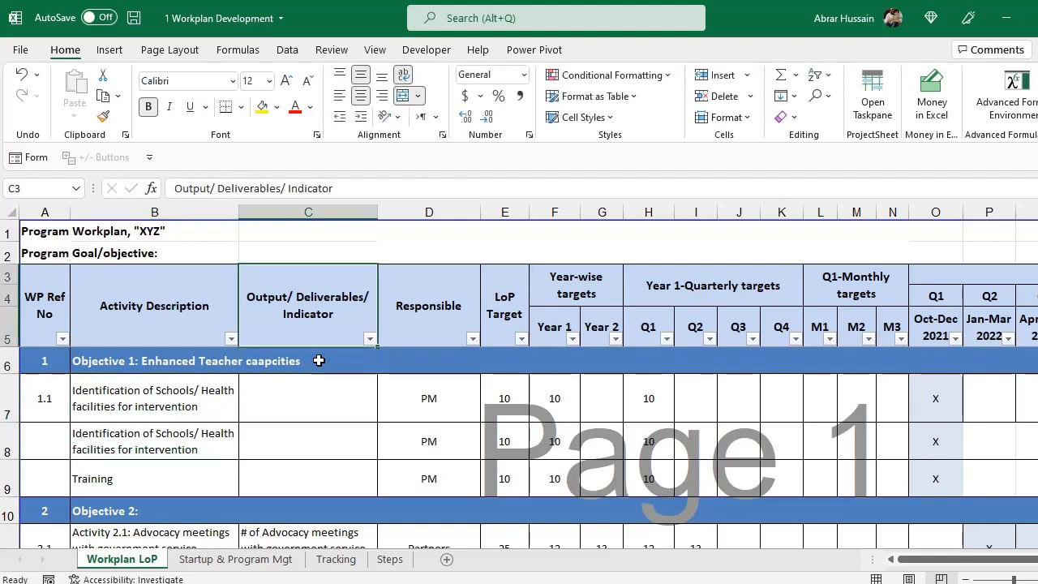
key("Down")
key("Down")
key("Left")
key("Up")
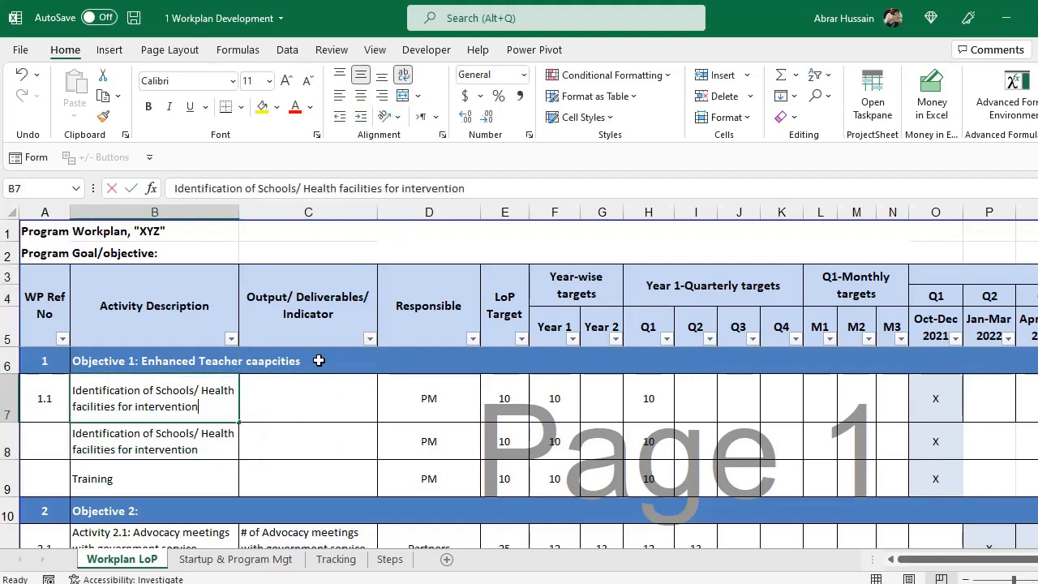
key("F2")
key("ctrl+shift+Left")
key("ctrl+shift+Left")
key("ctrl+shift+Left")
key("ctrl+shift+Left")
key("ctrl+shift+Left")
key("ctrl+shift+Left")
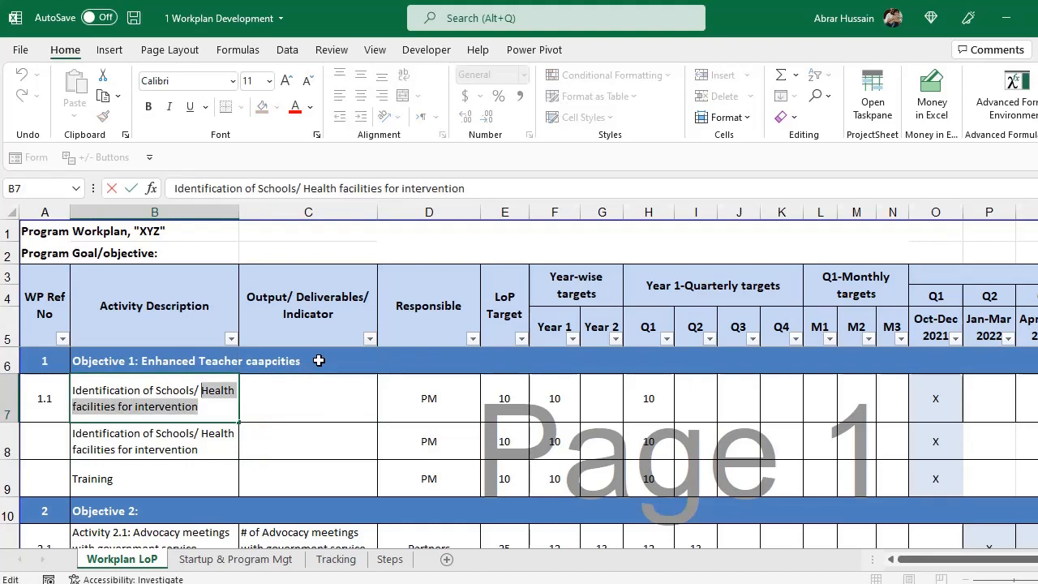
key("ctrl+c")
key("Escape")
key("Right")
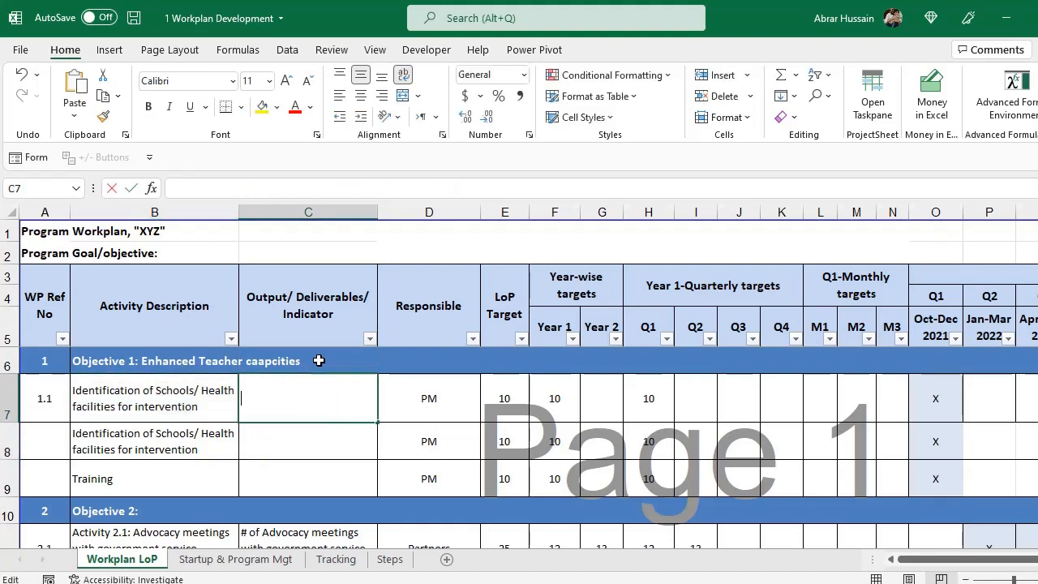
Set activity 1.1's output to 'Schools/ Health facilities for intervention identified'.
key("F2")
key("ctrl+v")
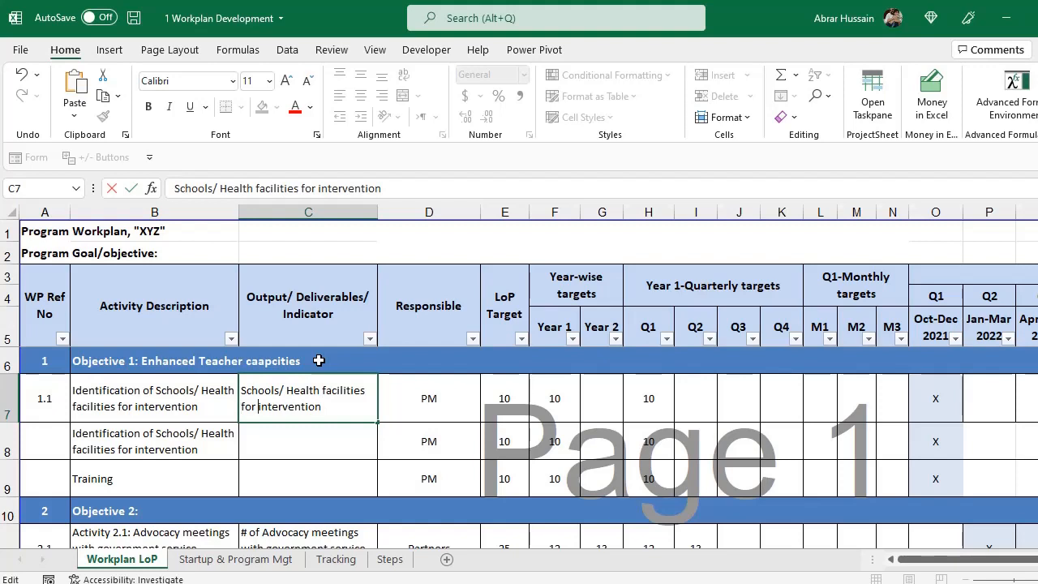
type("identified")
key("Return")
key("Up")
key("Left")
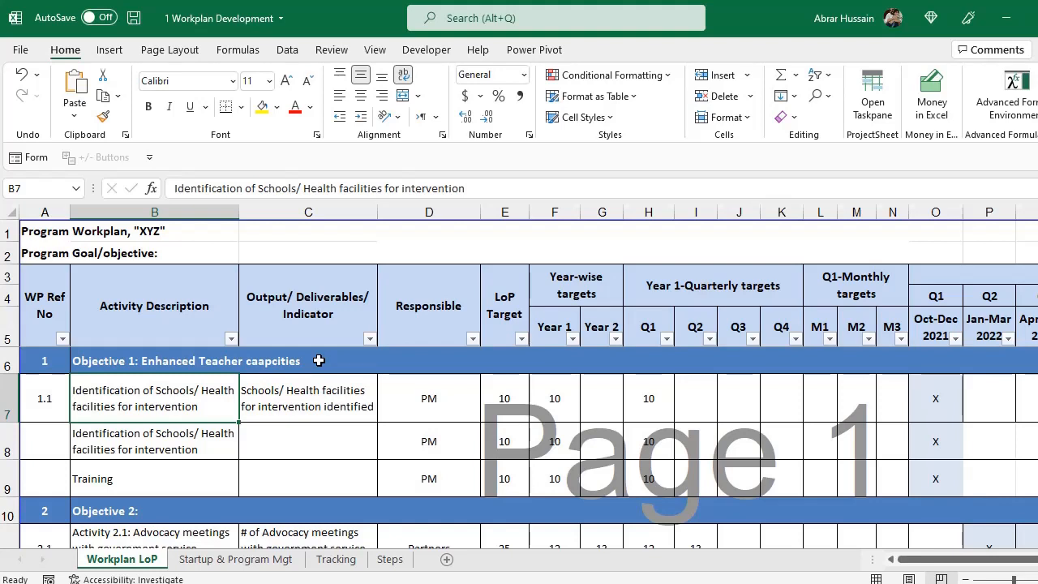
key("Right")
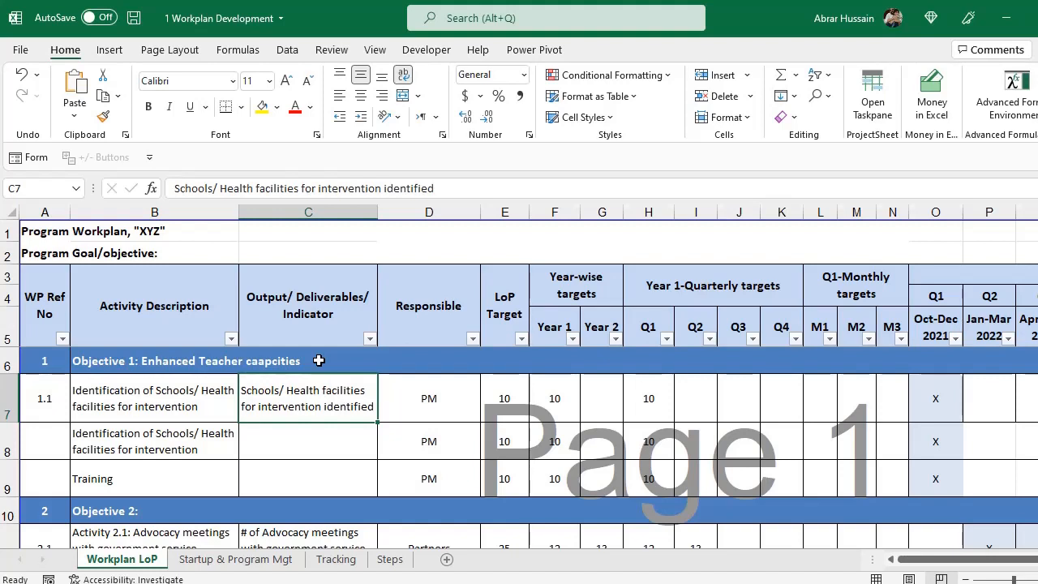
Enter PC as Responsible and 100 as the LoP Target for activity 1.1.
key("Right")
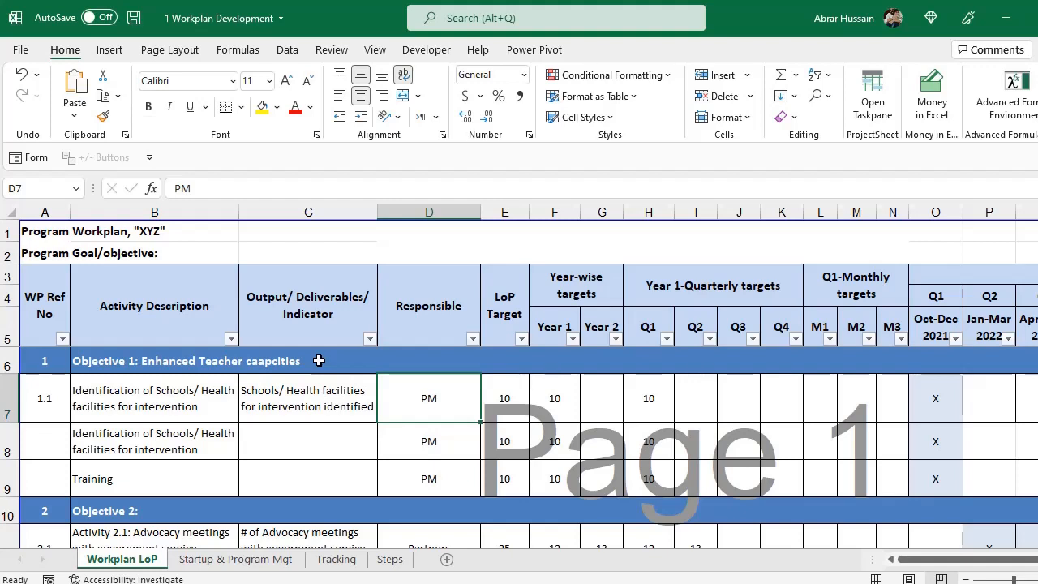
type("PC")
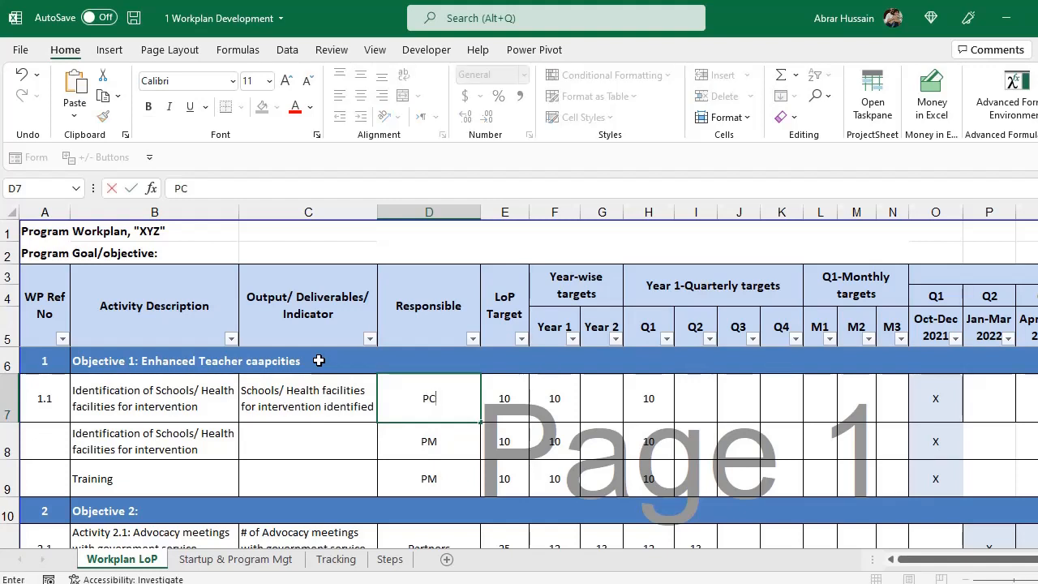
key("Return")
key("Up")
key("Right")
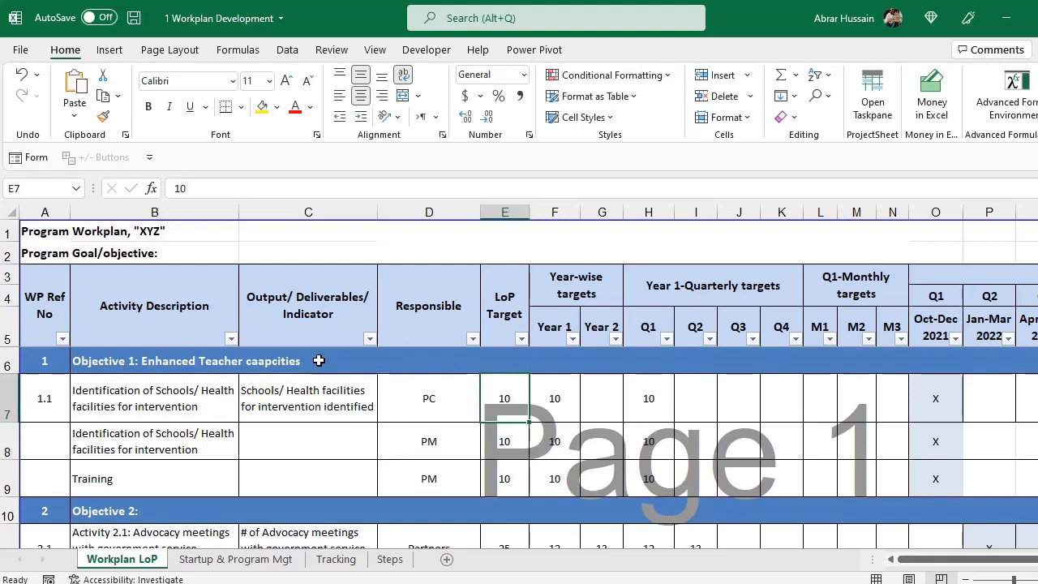
type("100")
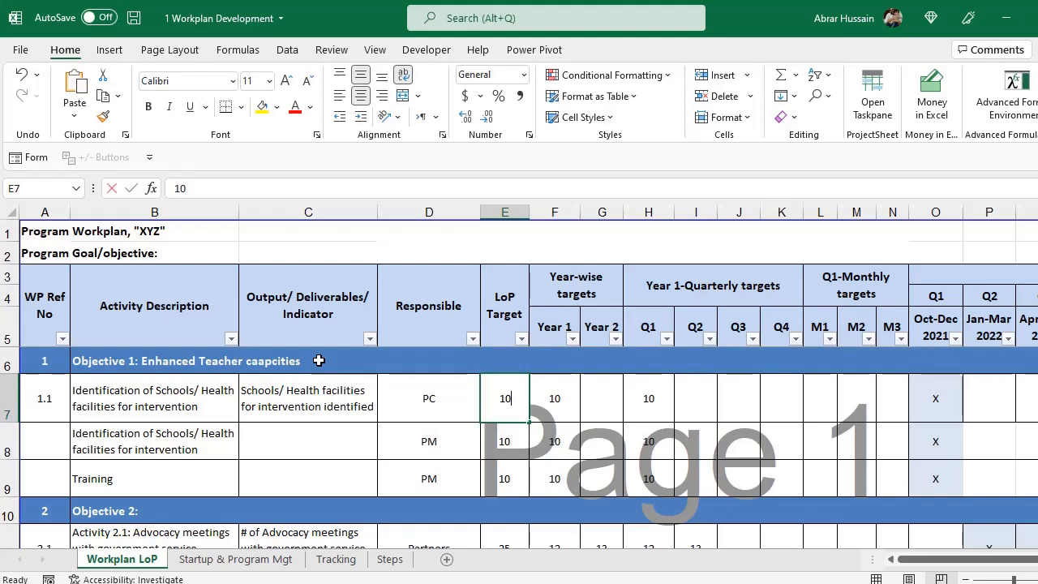
key("Tab")
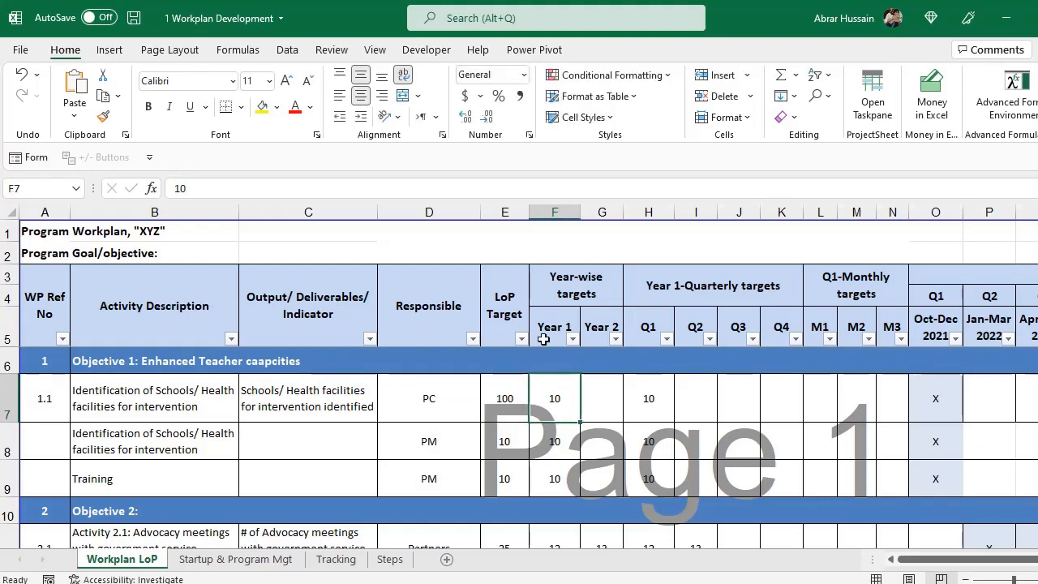
Switch the sheet to Normal view and select the Year 1 and Year 2 headers.
left_click(375, 50)
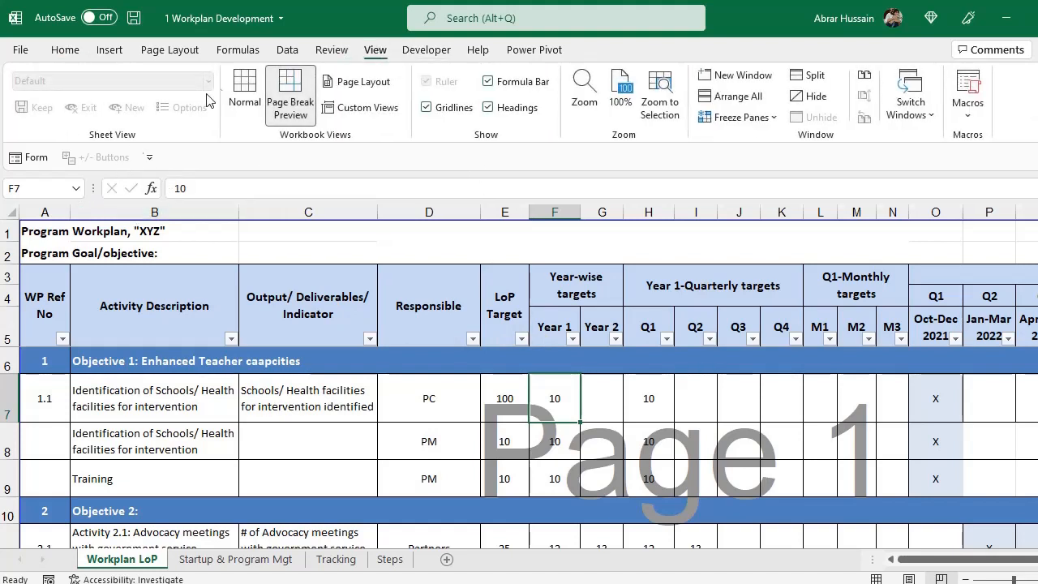
left_click(243, 90)
left_click(548, 322)
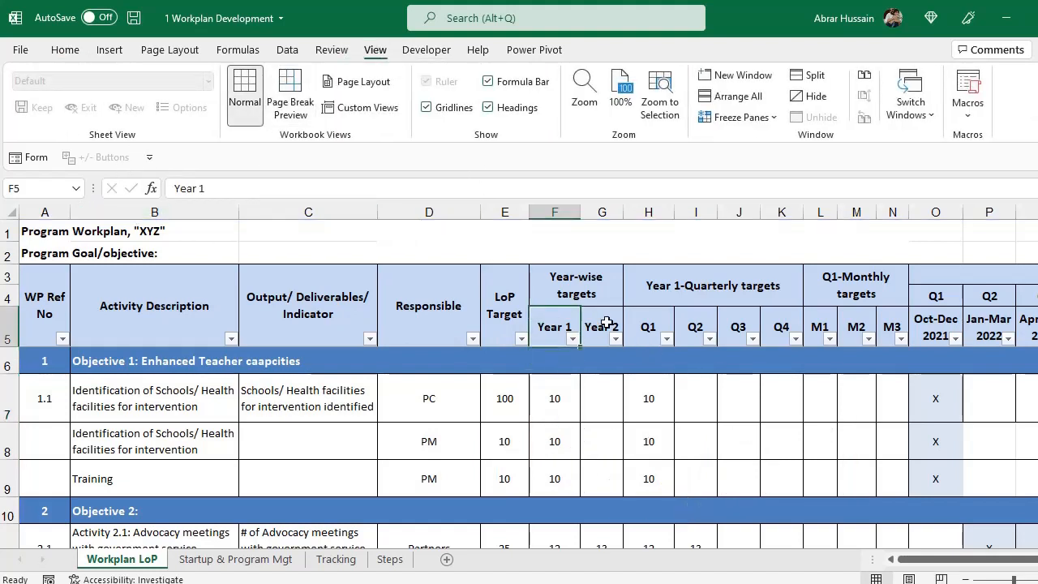
left_click(606, 322)
Copy the LoP target 100 from E7 into Year 1 (F7) and enter 0 for Year 2 (G7).
left_click(505, 398)
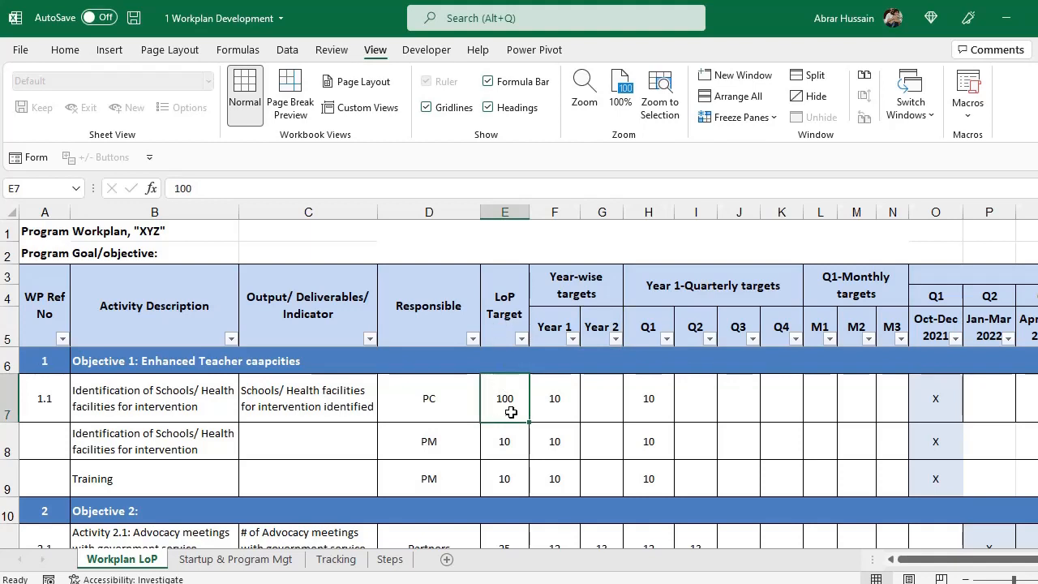
left_click_drag(560, 398, 590, 398)
left_click(144, 406)
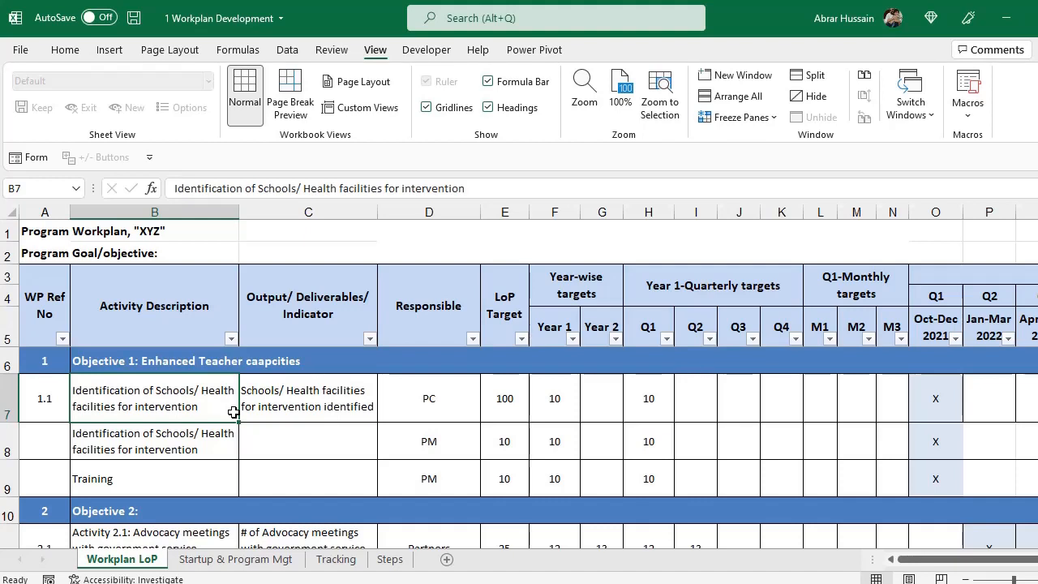
key("Right")
key("Right")
key("Right")
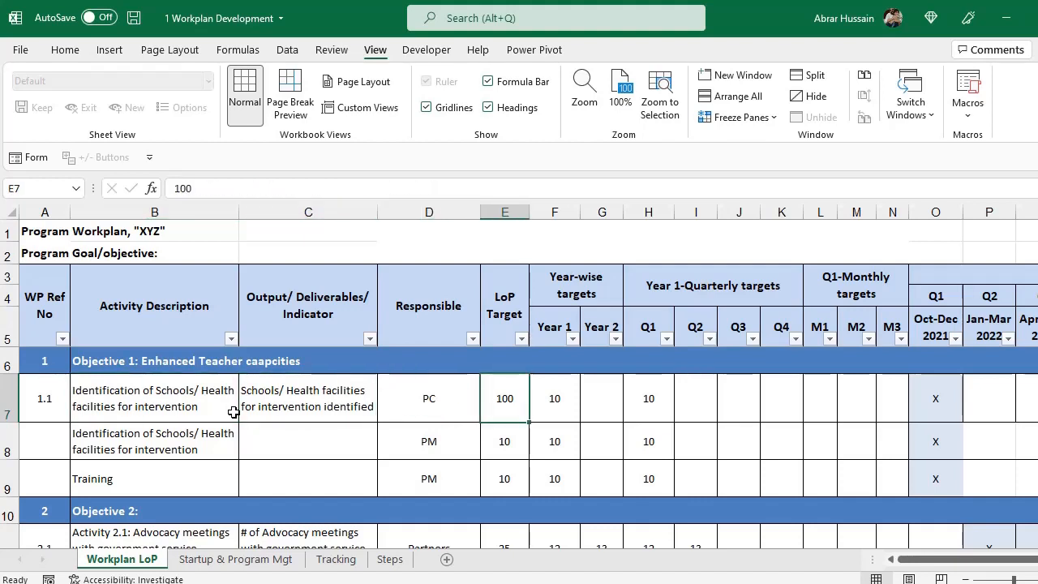
key("Right")
key("Left")
key("ctrl+c")
key("Right")
key("ctrl+v")
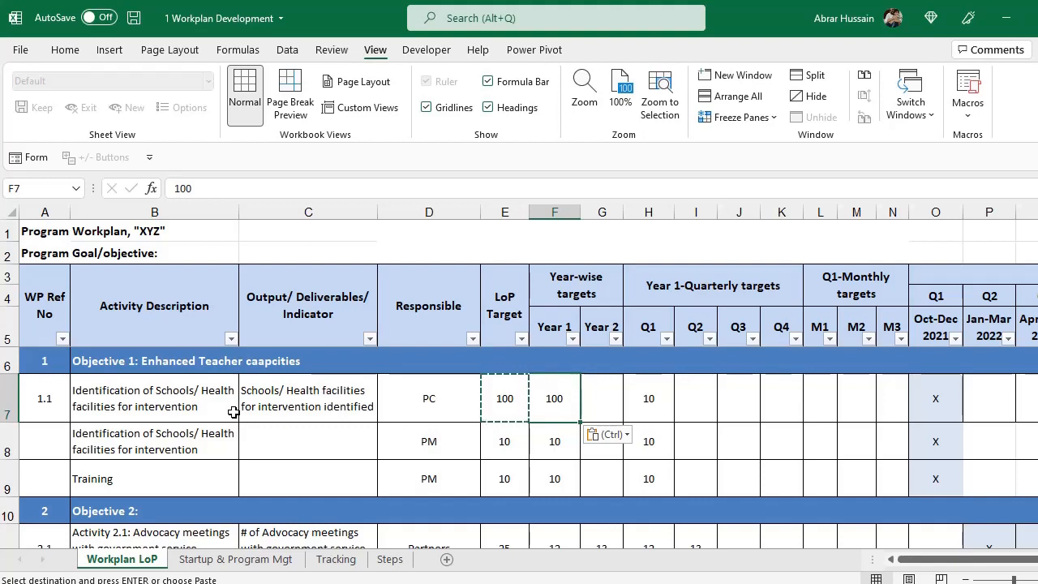
key("Right")
type("0")
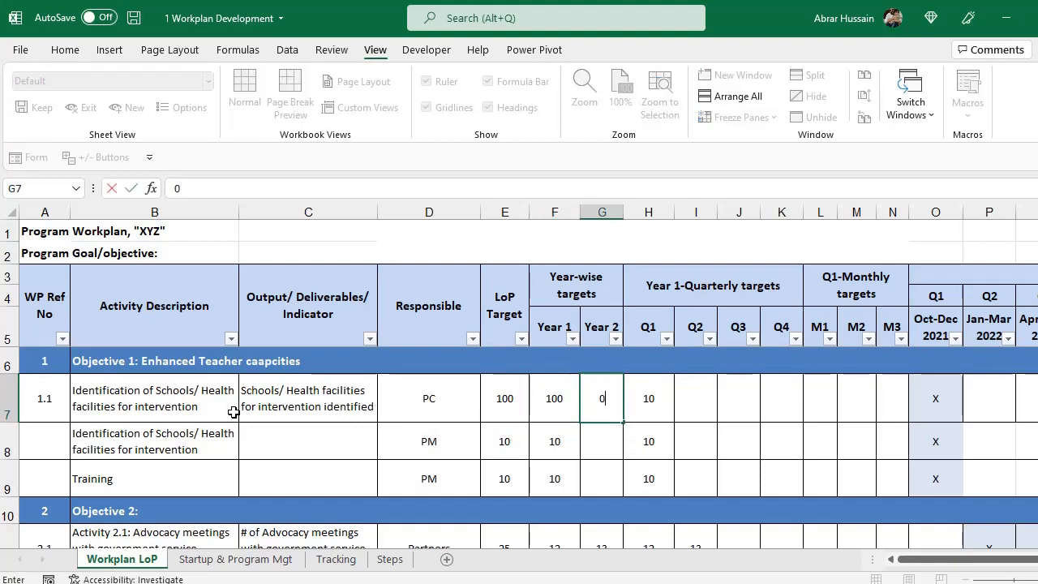
key("Return")
Review the Year-wise and Year 1-Quarterly target headings and their columns E through N.
key("Up")
key("Right")
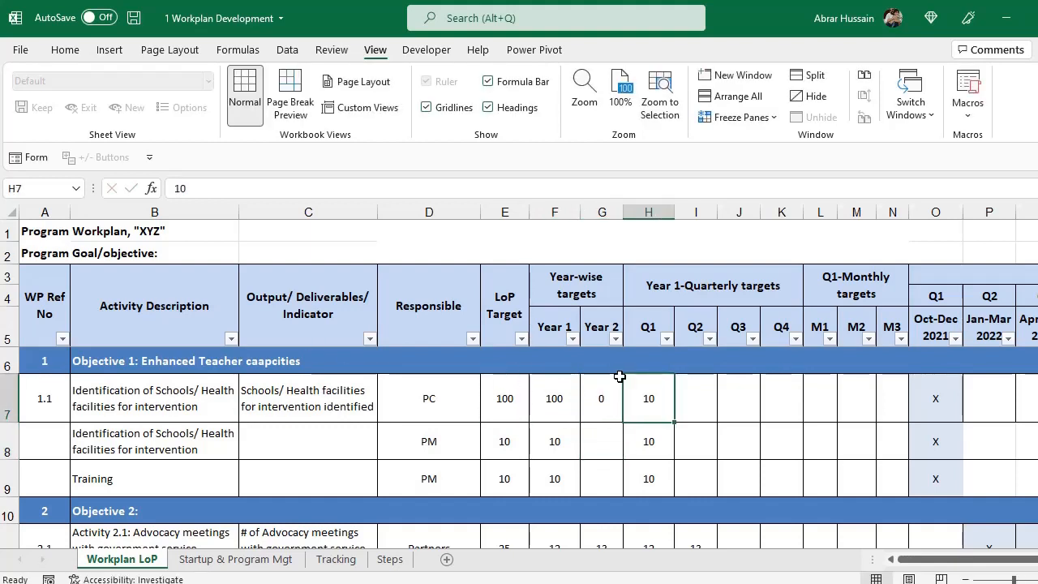
left_click(689, 289)
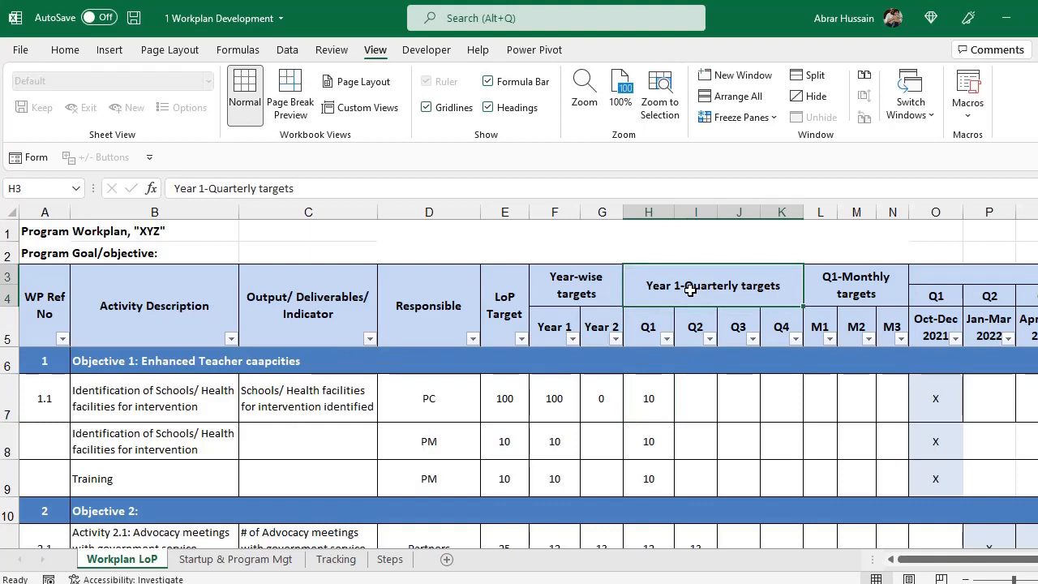
left_click_drag(638, 203, 886, 232)
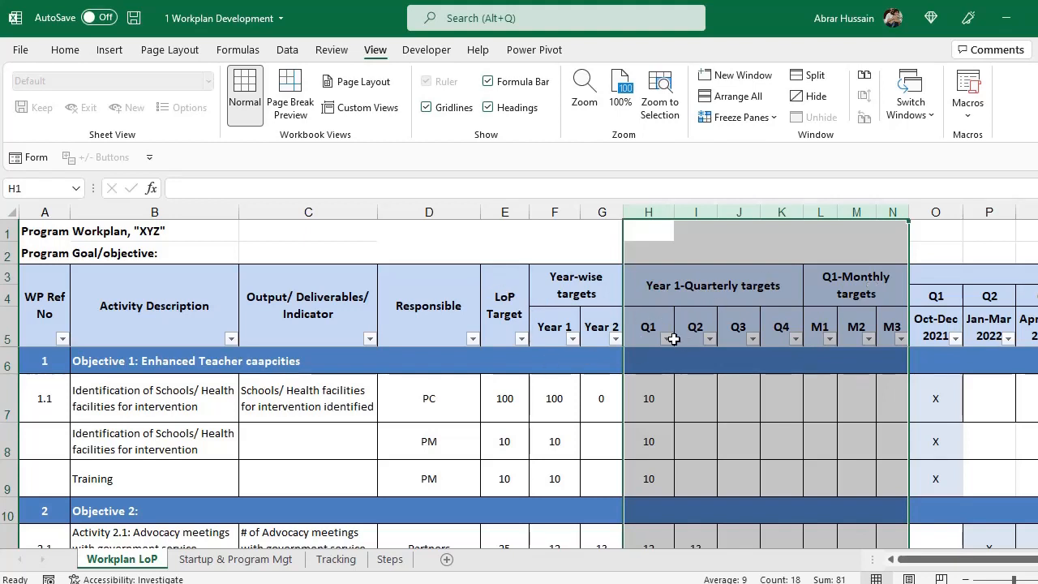
left_click_drag(504, 211, 880, 221)
left_click(702, 288)
left_click(709, 288)
left_click(646, 321)
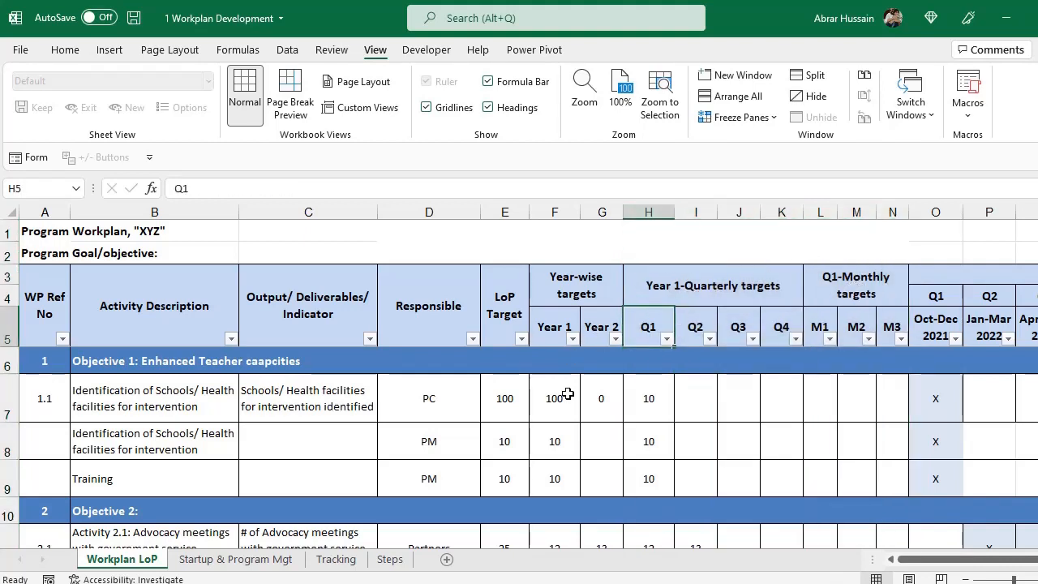
left_click(562, 282)
left_click_drag(562, 282, 551, 332)
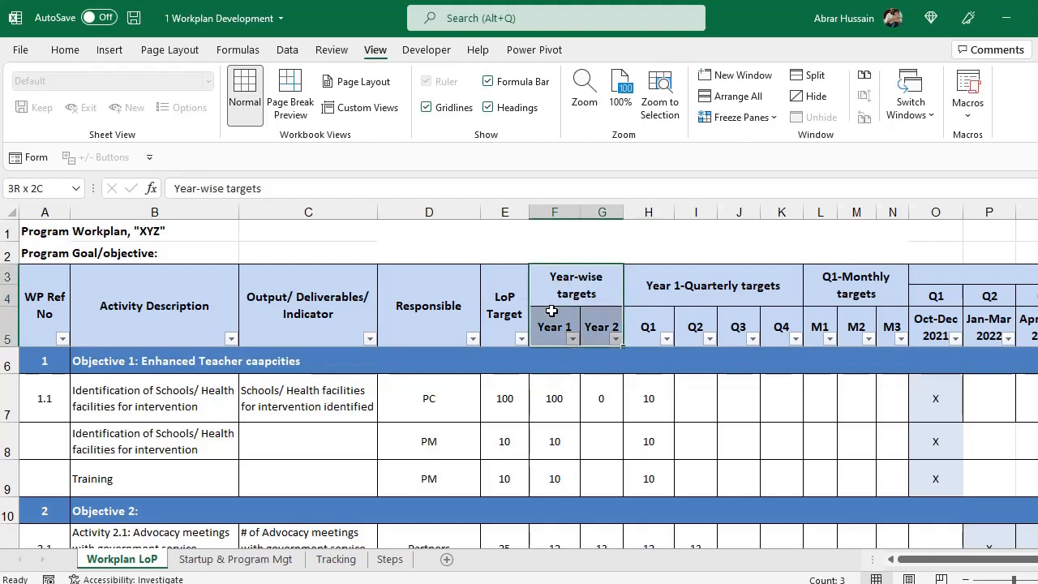
left_click(556, 395)
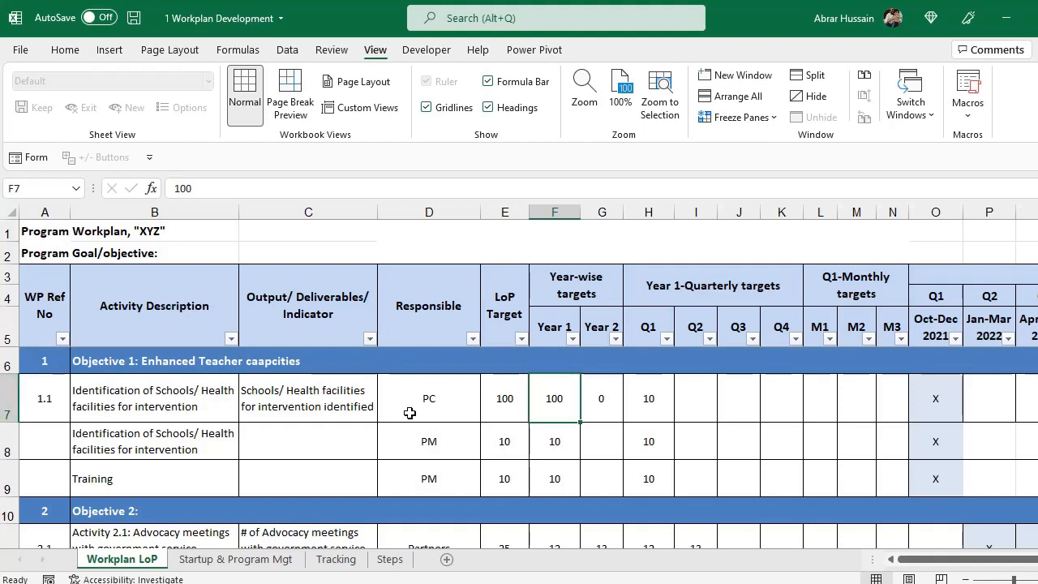
Enter 100, 0, 0, 0 as activity 1.1's Q1–Q4 targets in H7:K7.
left_click(636, 395)
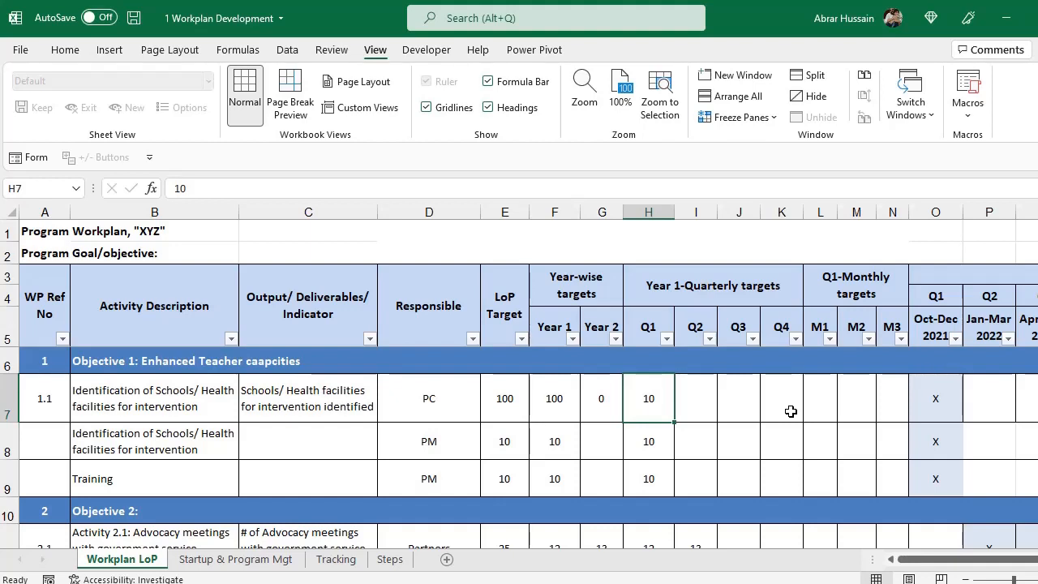
type("100")
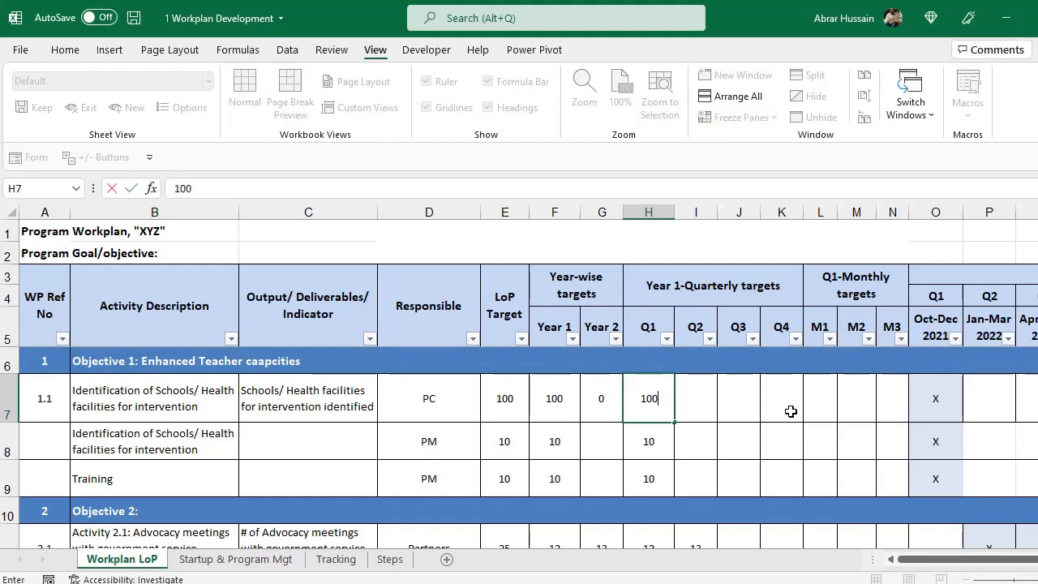
key("Tab")
type("0")
key("Tab")
type("0")
key("Tab")
type("0")
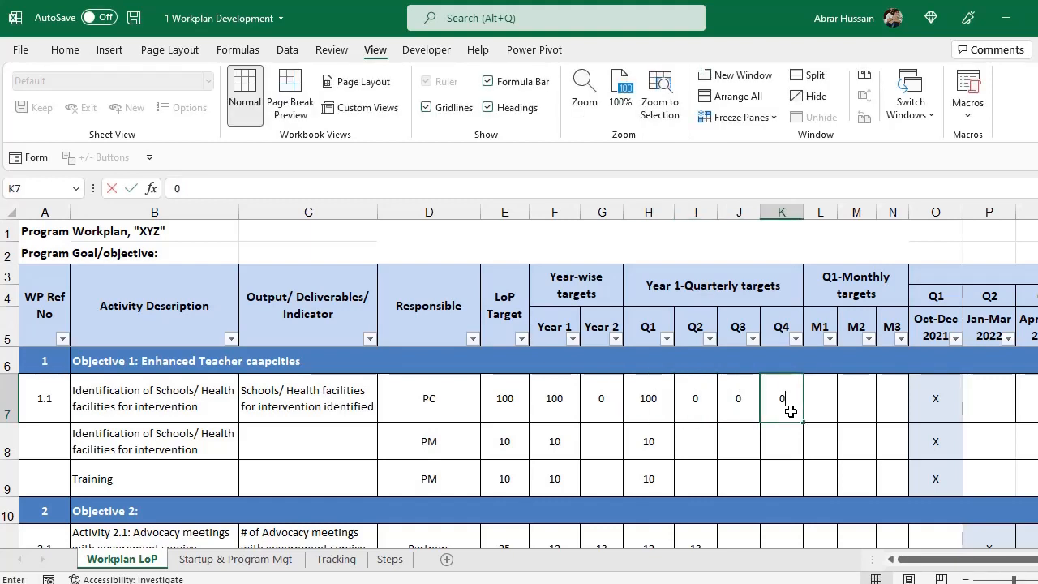
key("Right")
Check row 7's quarterly targets against the Q1-Monthly targets heading, ending on the M1 cell.
key("Left")
key("Left")
key("Left")
key("Right")
key("Right")
key("Left")
key("Left")
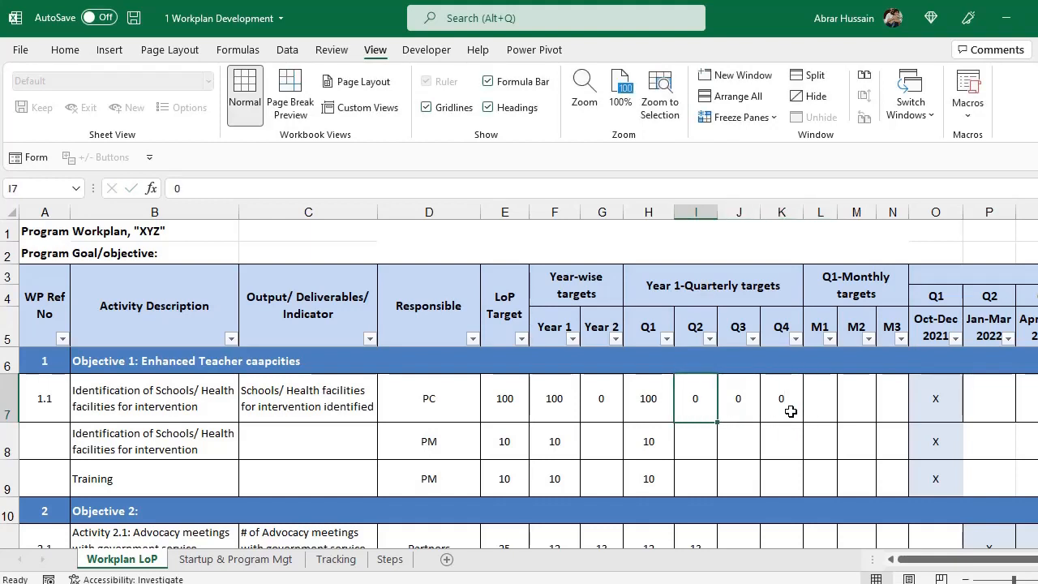
key("Right")
key("Right")
key("Right")
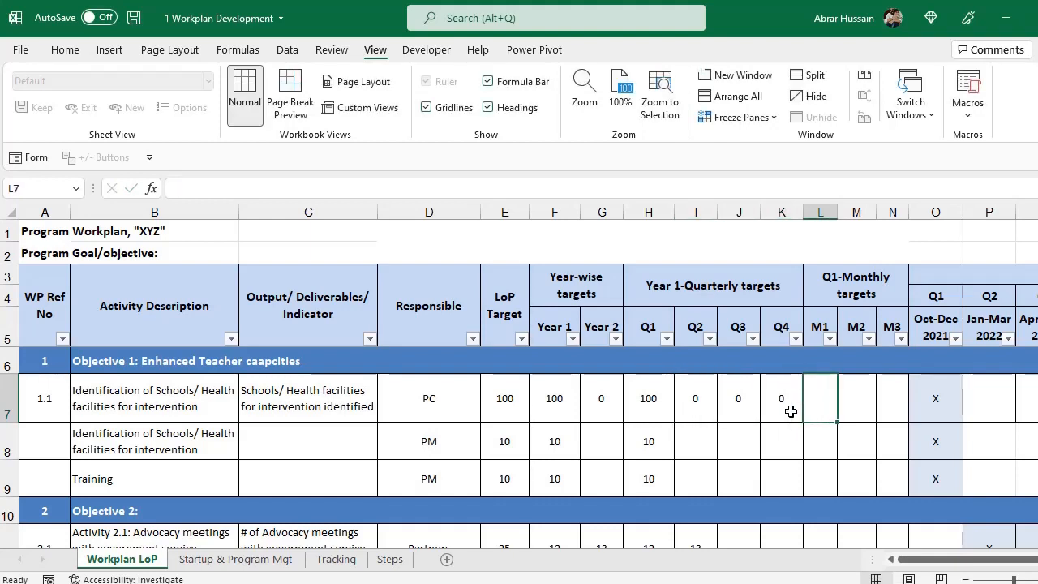
key("Left")
key("Left")
key("Left")
key("Left")
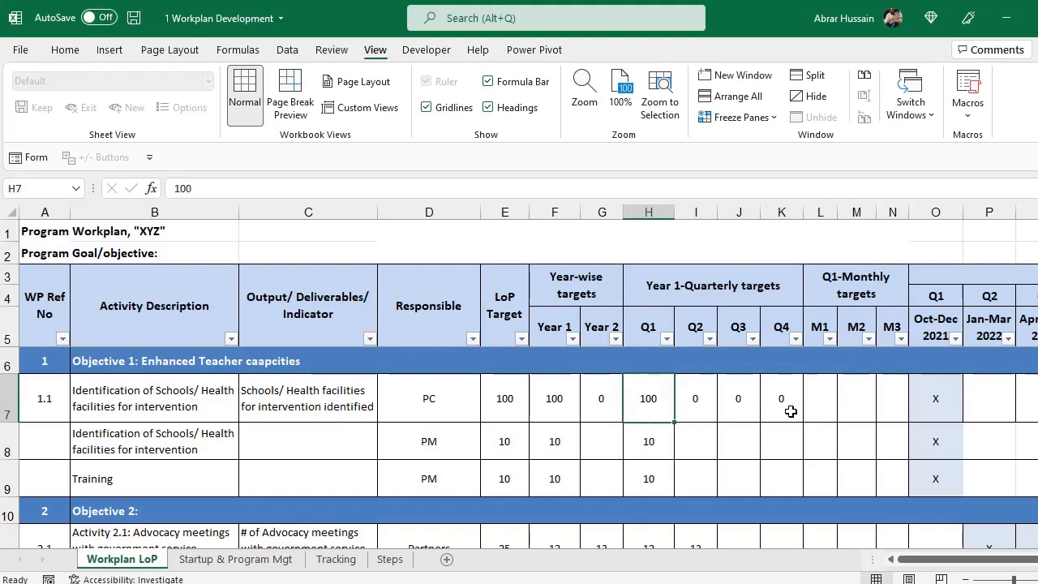
key("Down")
key("Up")
key("Right")
key("Right")
key("Right")
key("Right")
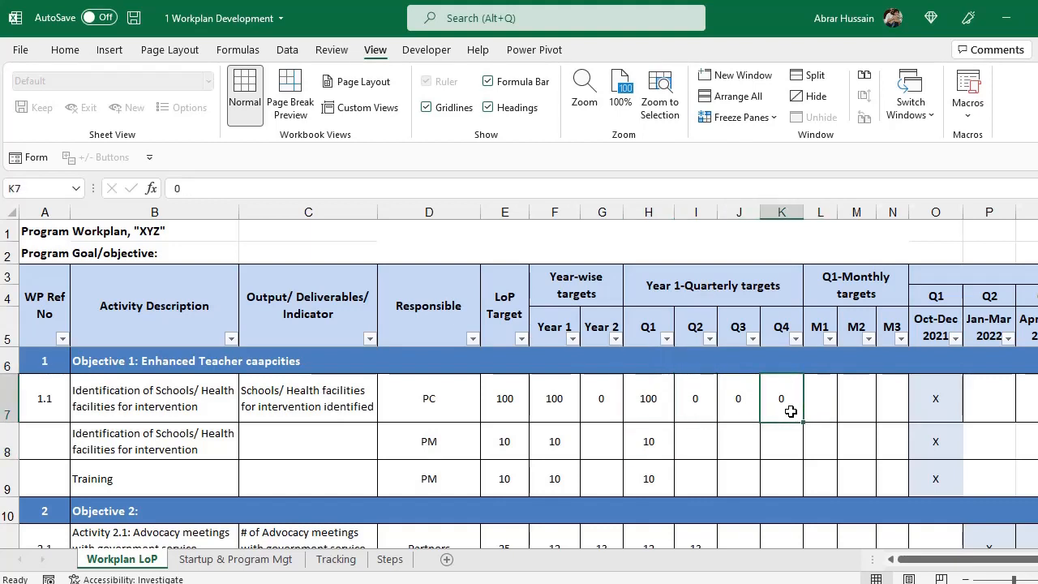
left_click(843, 291)
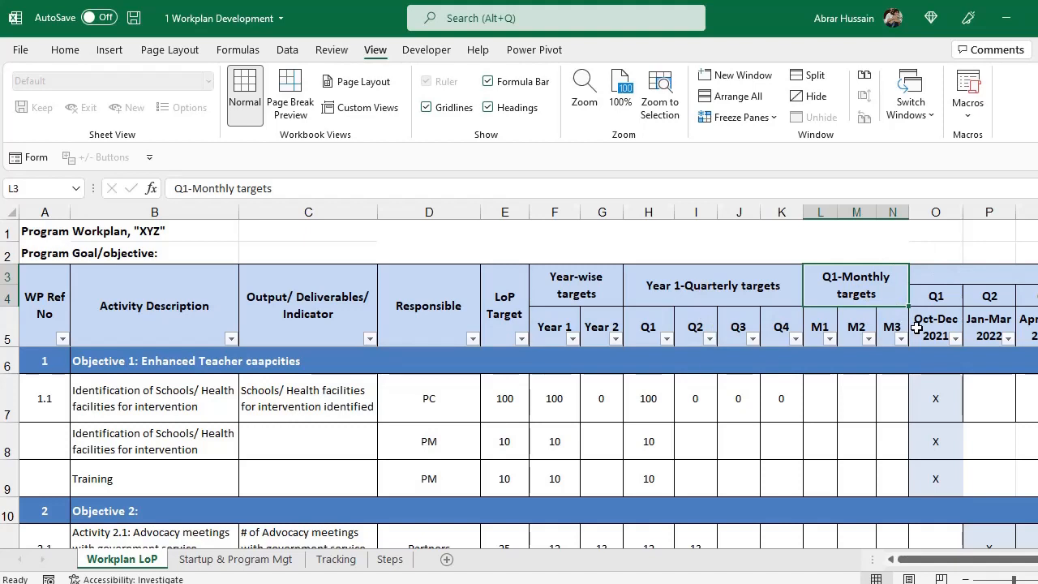
left_click_drag(695, 327, 714, 403)
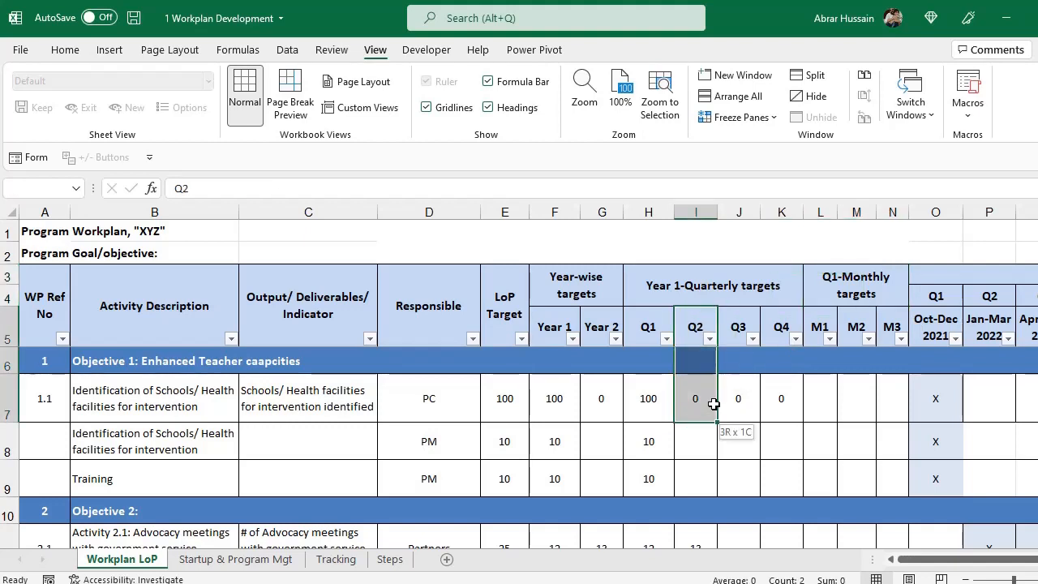
left_click(641, 397)
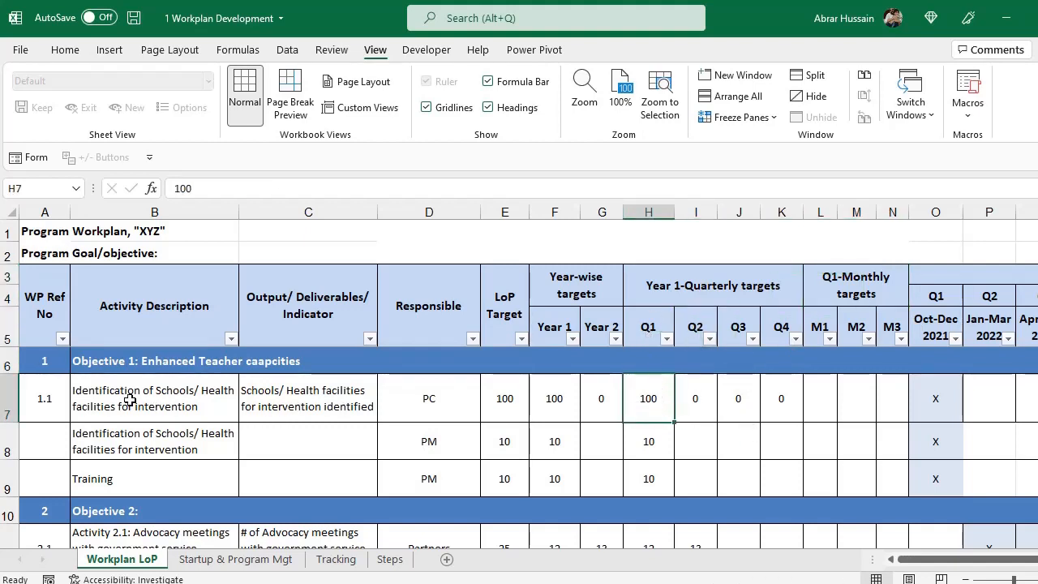
left_click(810, 388)
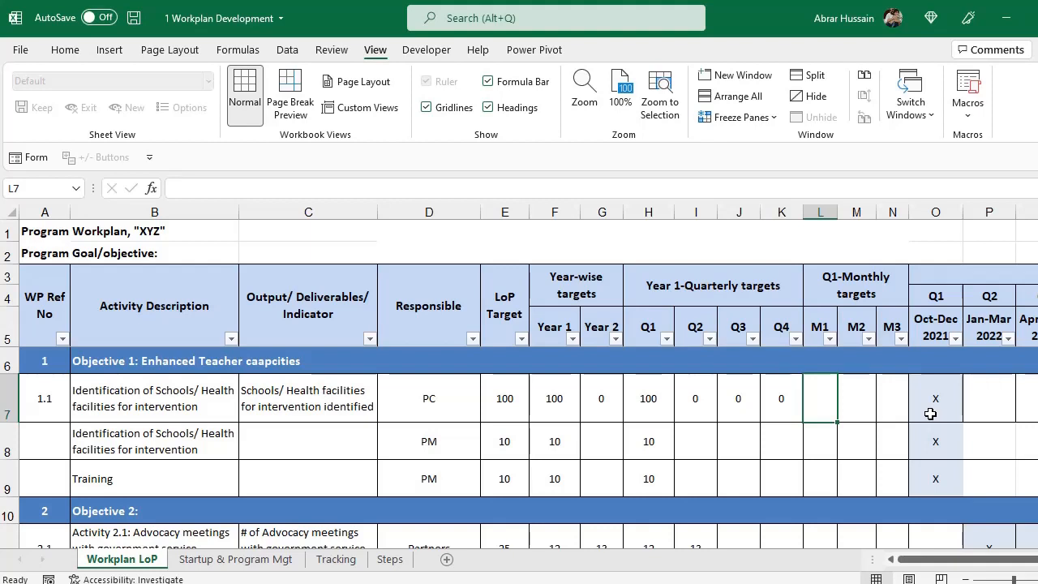
Enter 40, 40 and 20 as activity 1.1's M1, M2 and M3 targets.
type("40")
key("Tab")
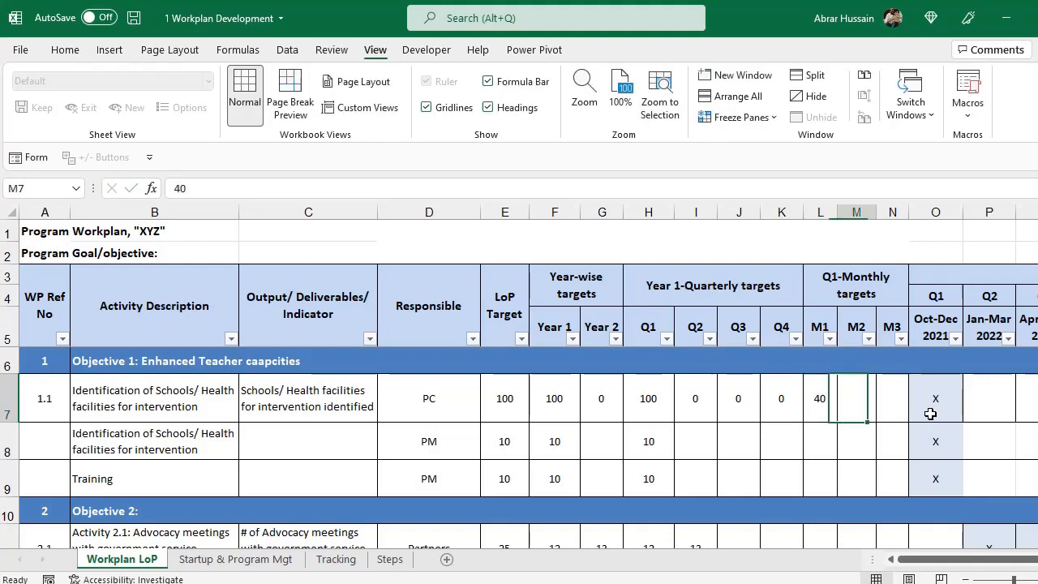
type("40")
key("Tab")
type("20")
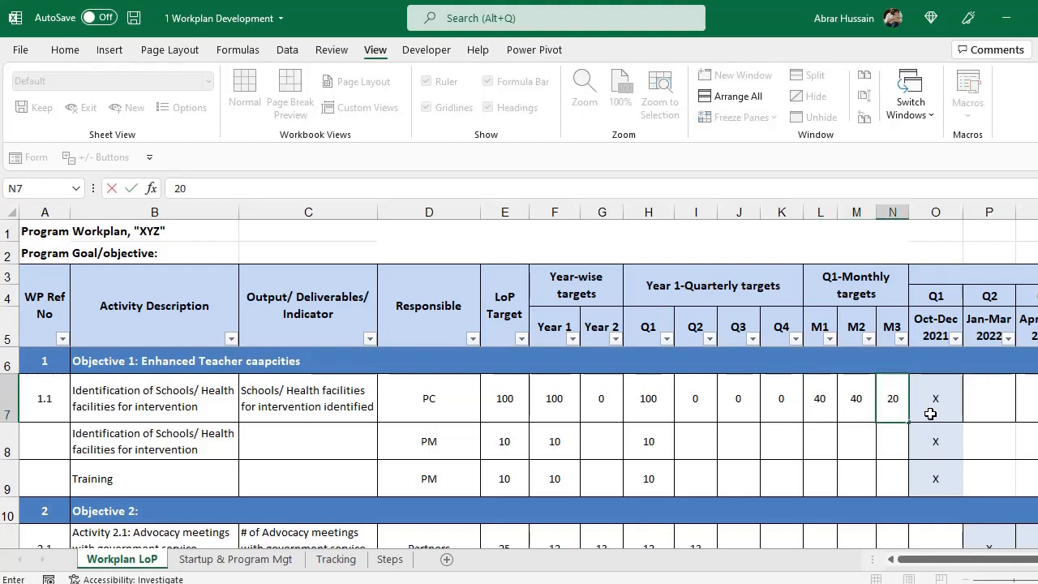
key("Left")
key("Left")
Select row 7's monthly and LoP-to-M3 target ranges to verify the sums.
key("shift+Right")
key("shift+Right")
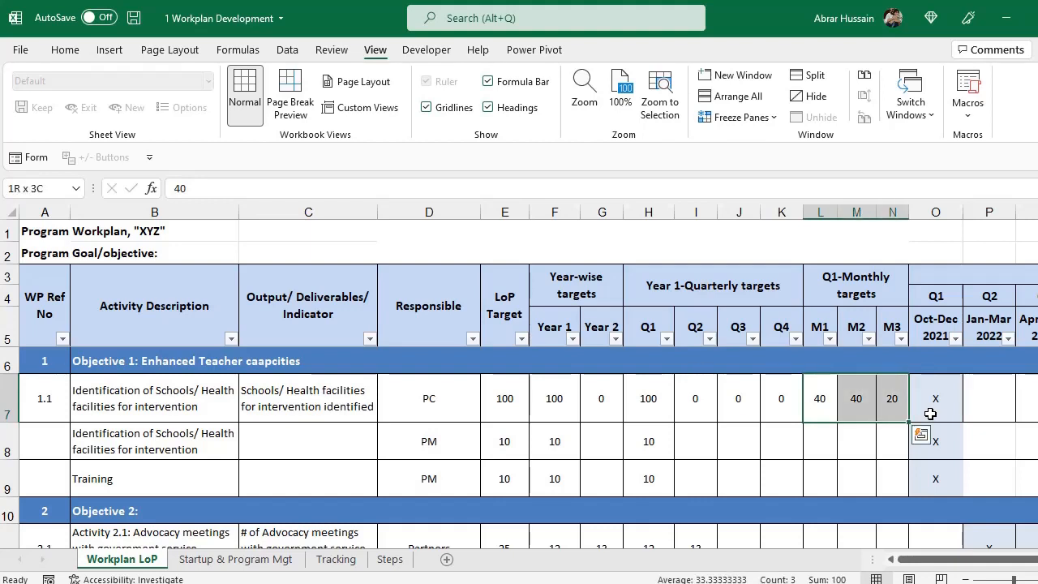
left_click_drag(891, 398, 514, 398)
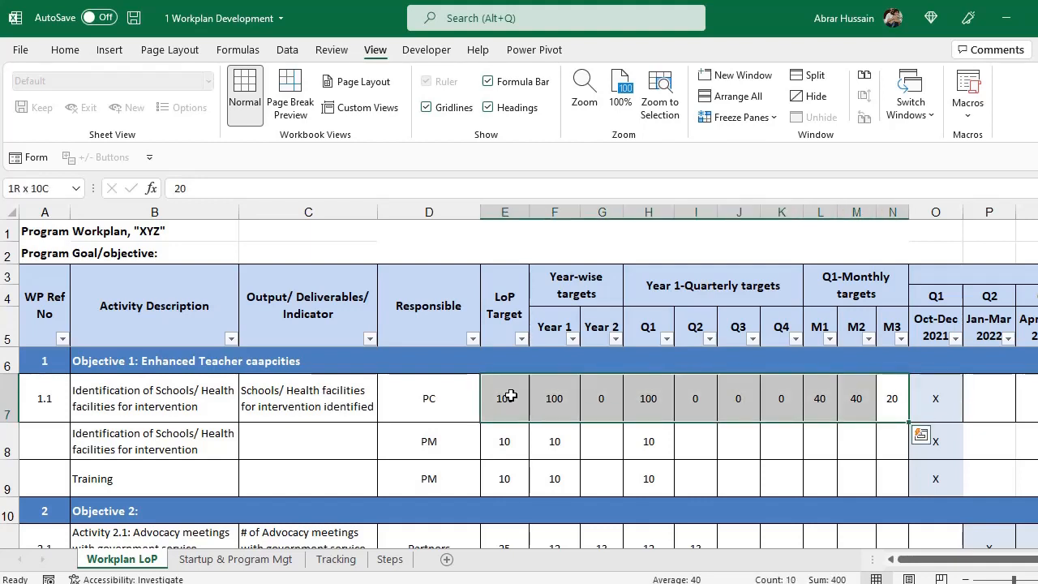
left_click(941, 398)
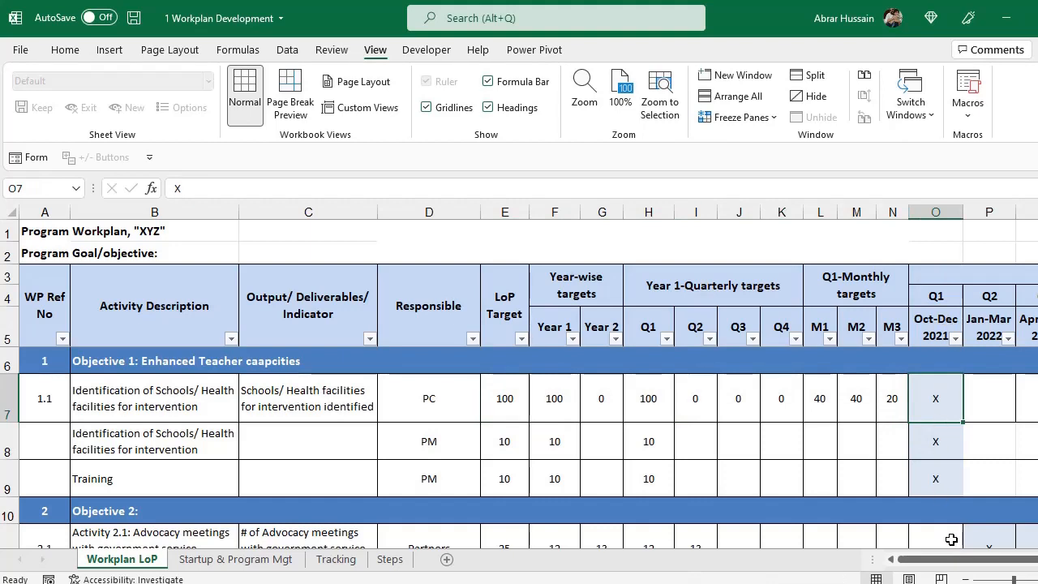
left_click_drag(932, 558, 954, 559)
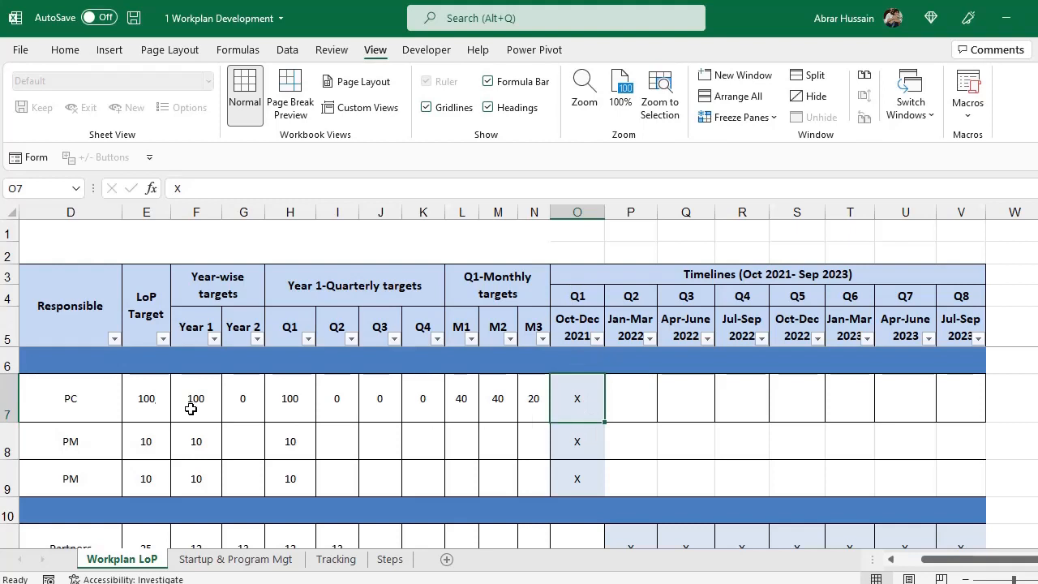
left_click_drag(154, 398, 589, 398)
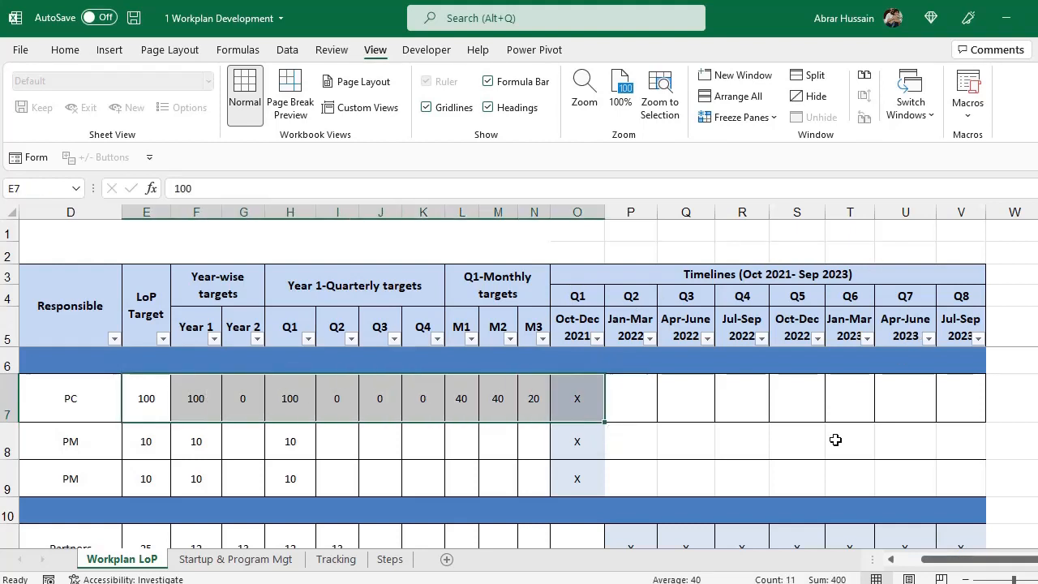
left_click_drag(940, 560, 908, 572)
left_click(144, 389)
Replace the second activity description in B8 with 'Training of Teachers/ Doctor'.
key("Down")
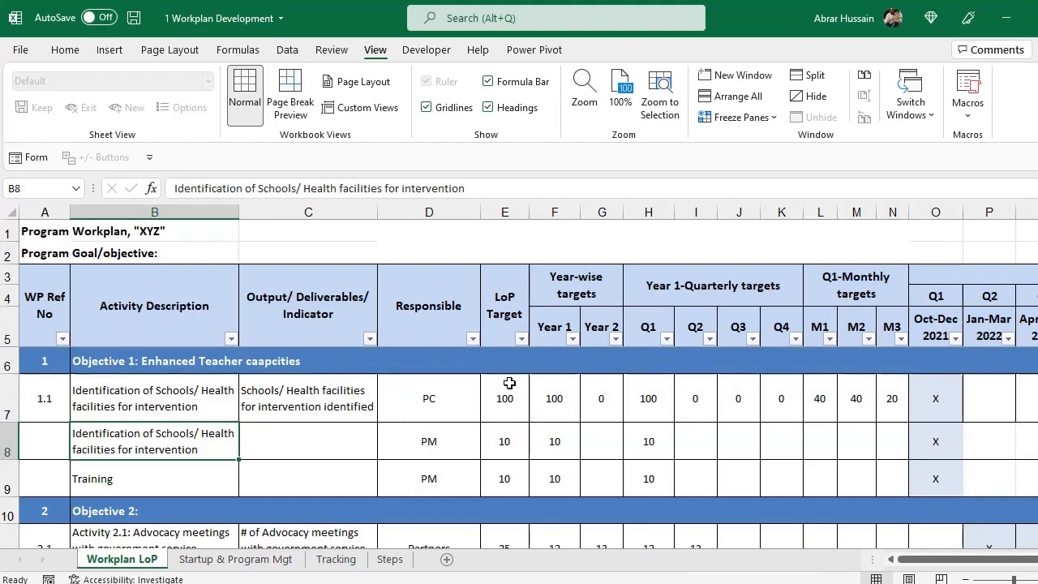
type("Training of T")
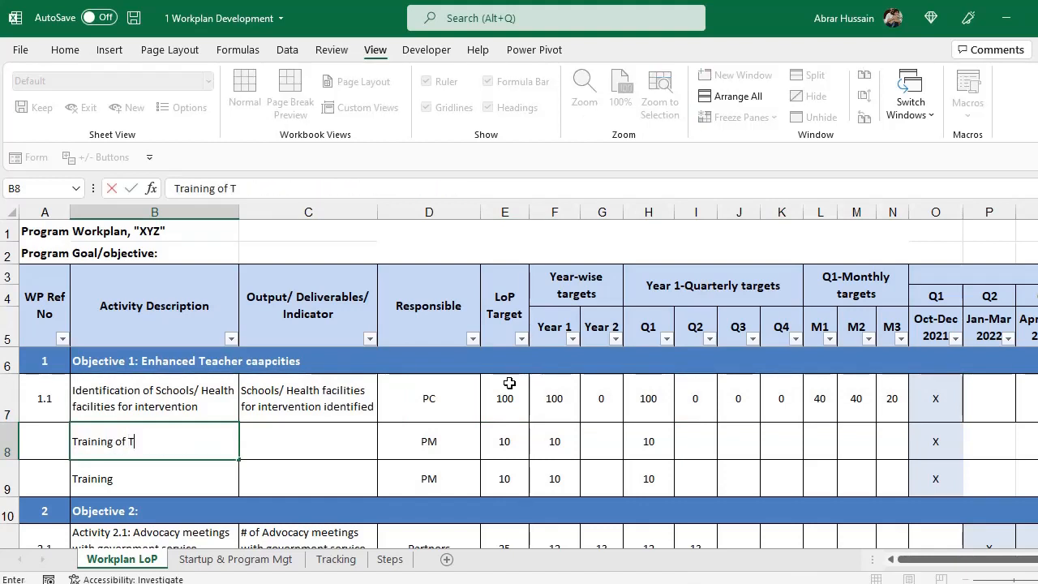
type("eachers/ Doctor")
key("Return")
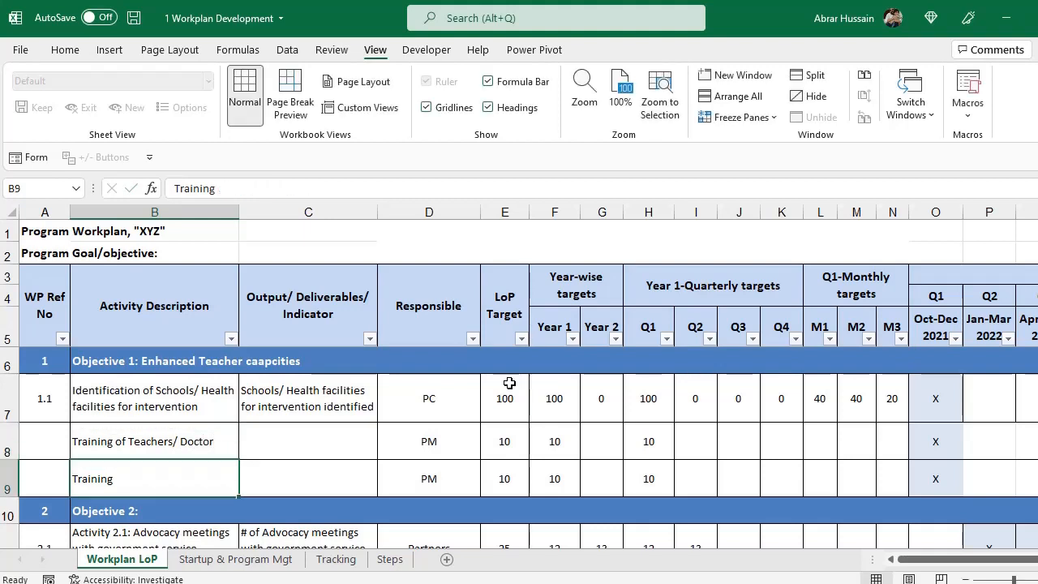
key("Up")
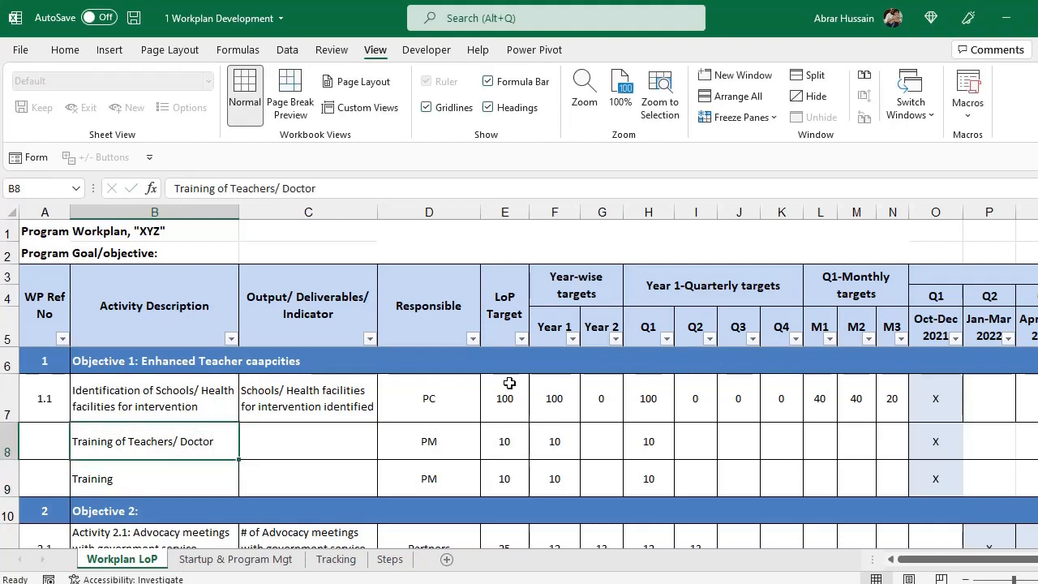
Enter the indicator 'XYZ number of teachers/ Doctors trained' in C8, correcting the 'bunmber' typo.
key("Right")
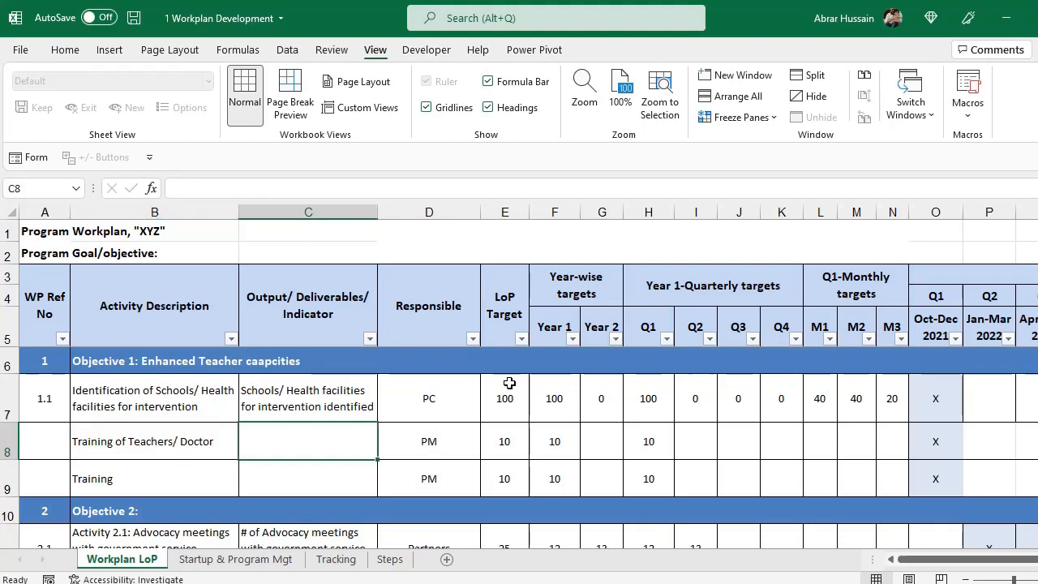
type("XYZ")
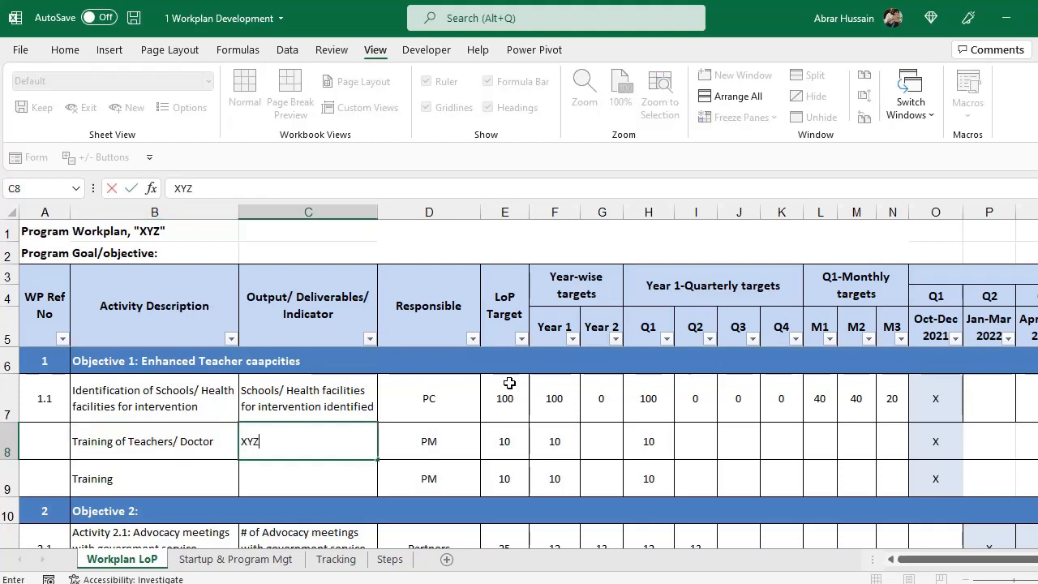
type(" bunmber of ")
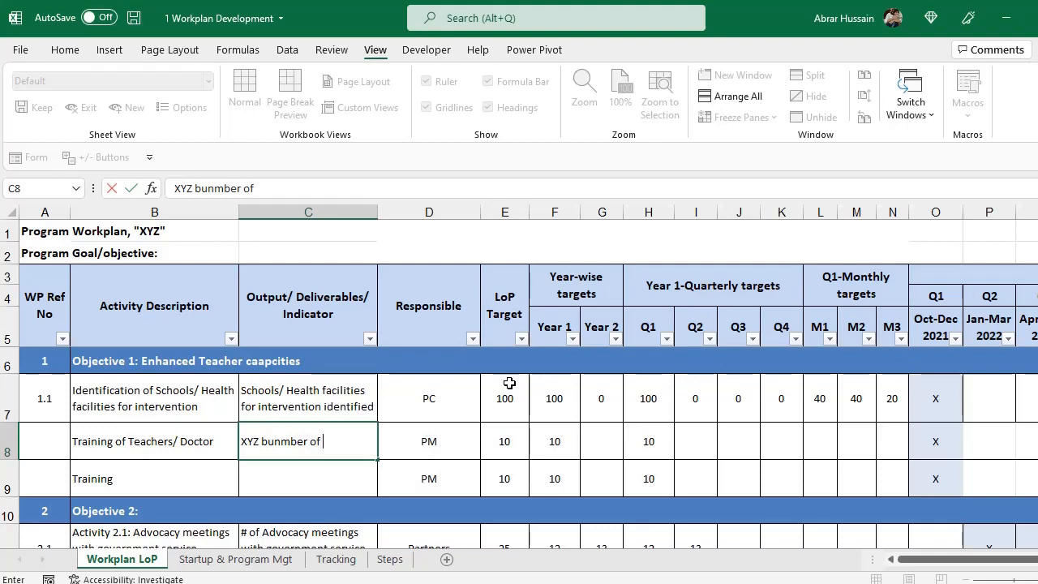
type("teachers/")
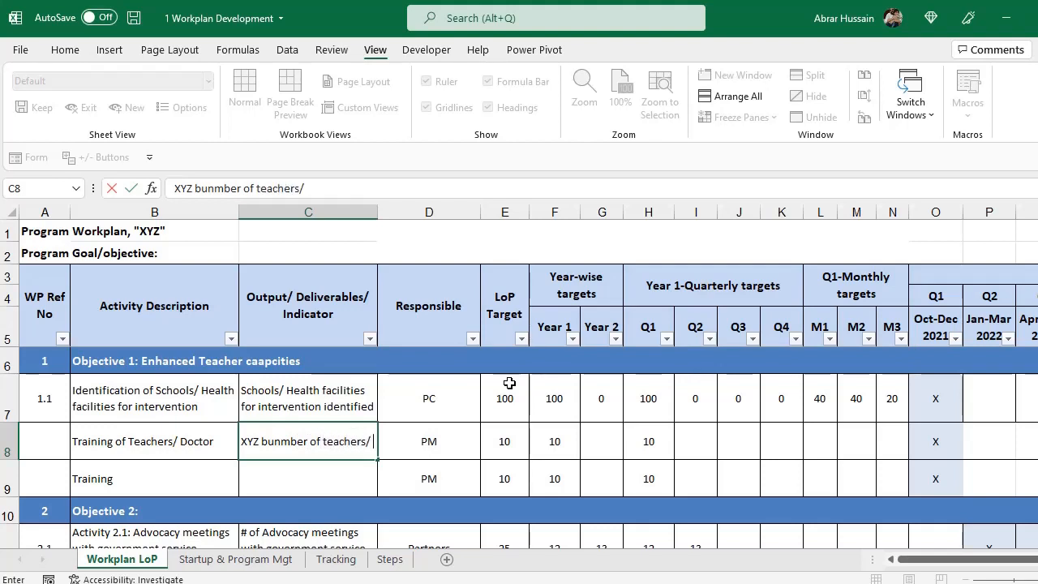
type(" Doctors traine")
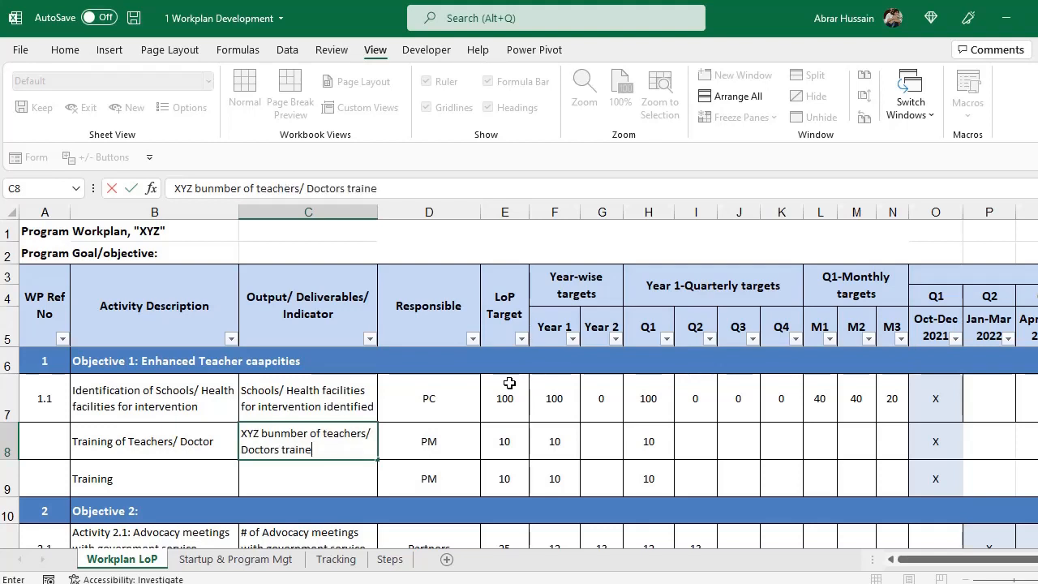
type("d")
key("Return")
key("Up")
key("F2")
key("Up")
key("ctrl+Left")
key("ctrl+Left")
key("Delete")
type("n")
key("Right")
key("Delete")
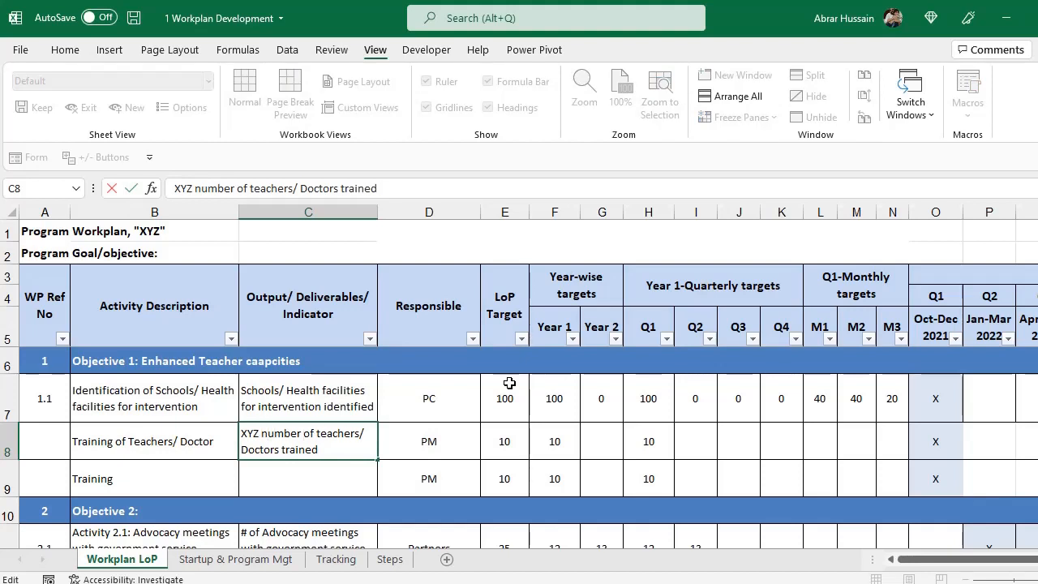
key("Return")
Change row 8's LoP target in E8 to 200.
key("Up")
key("Right")
key("Right")
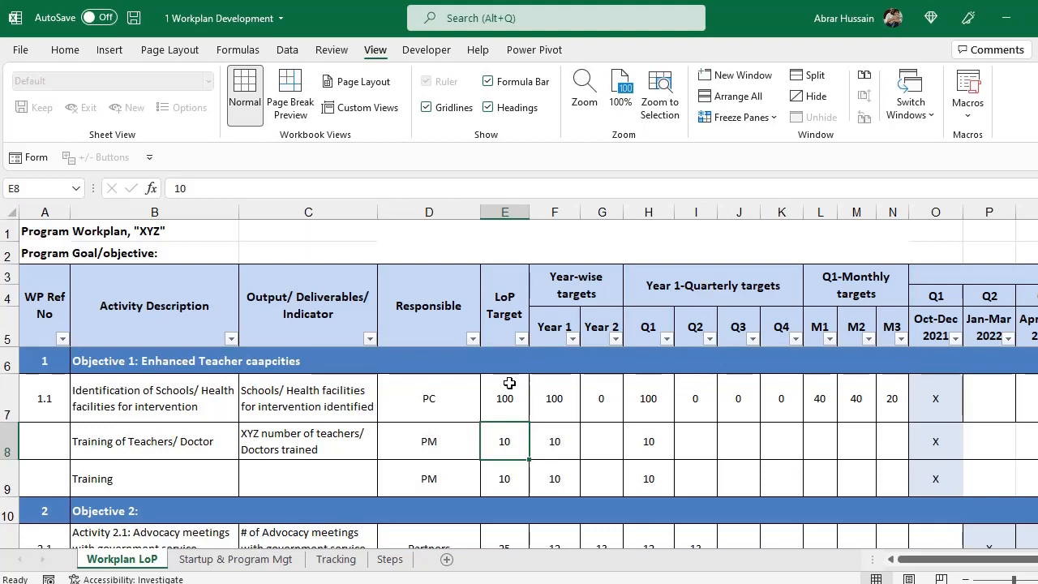
type("200")
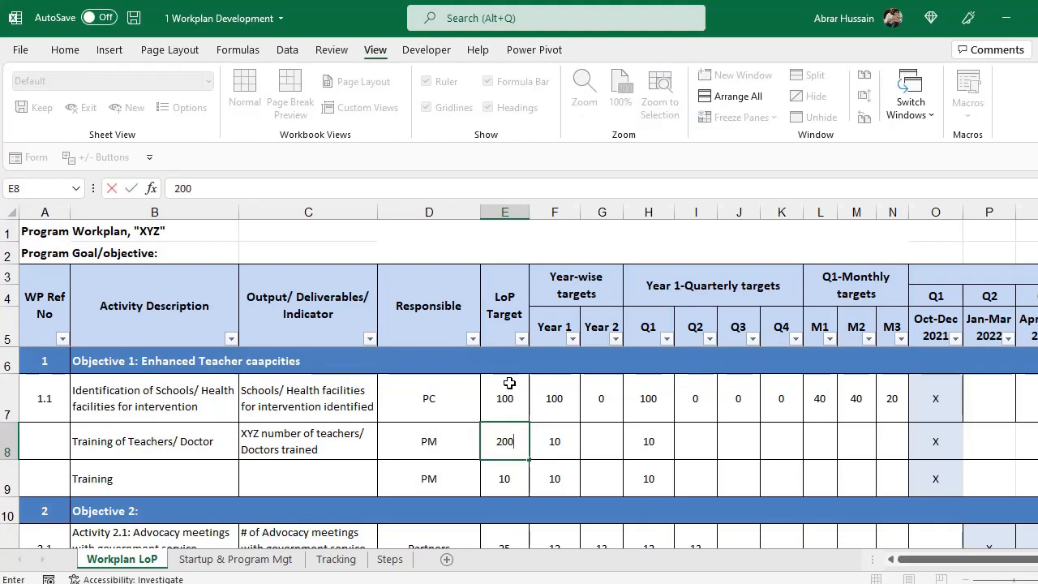
key("Return")
key("Up")
key("Up")
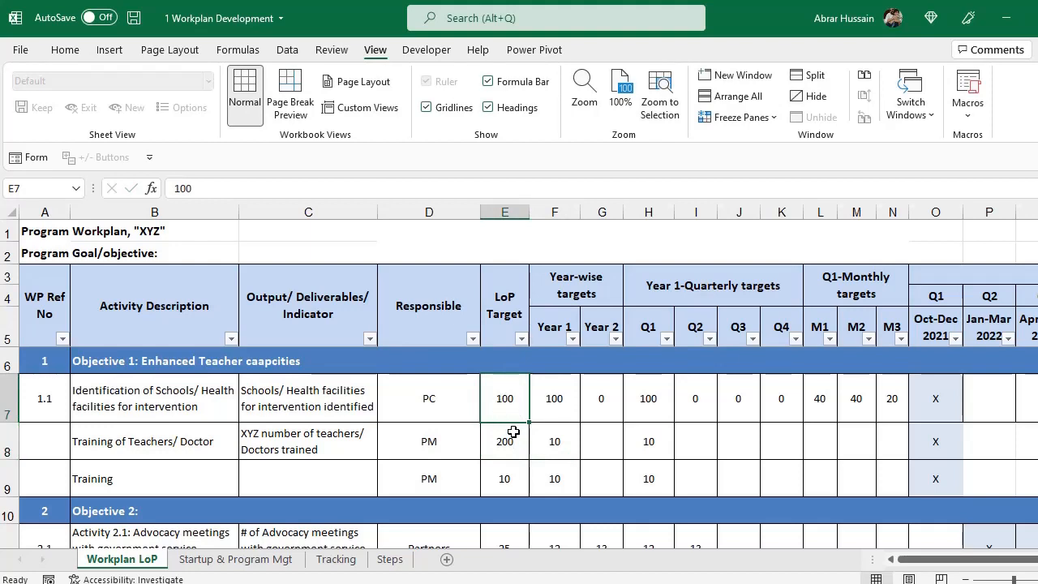
left_click(509, 430)
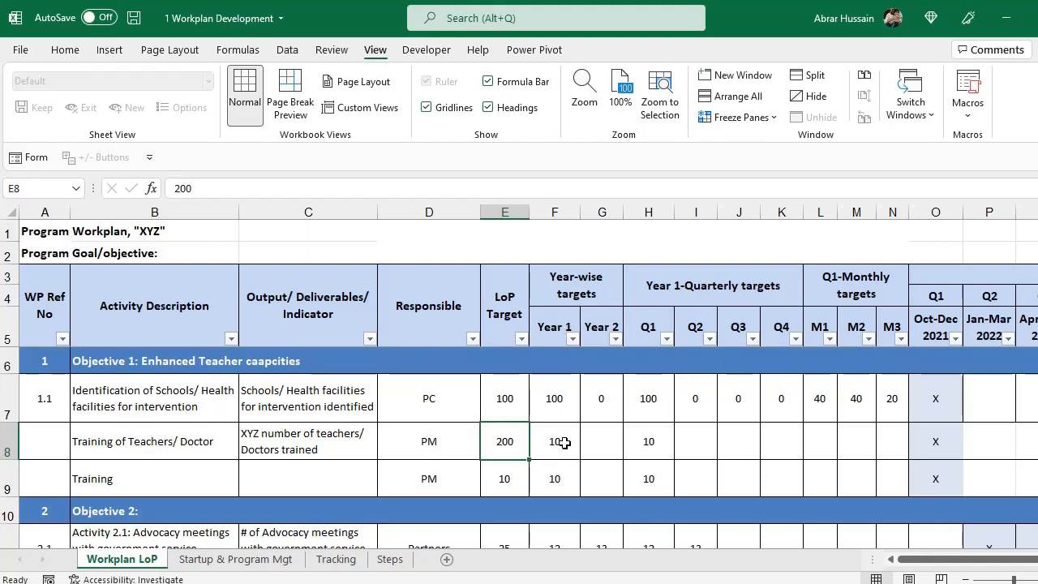
Set row 8's Year 1 target to 200 and Year 2 to 0 by copying existing values.
key("ctrl+c")
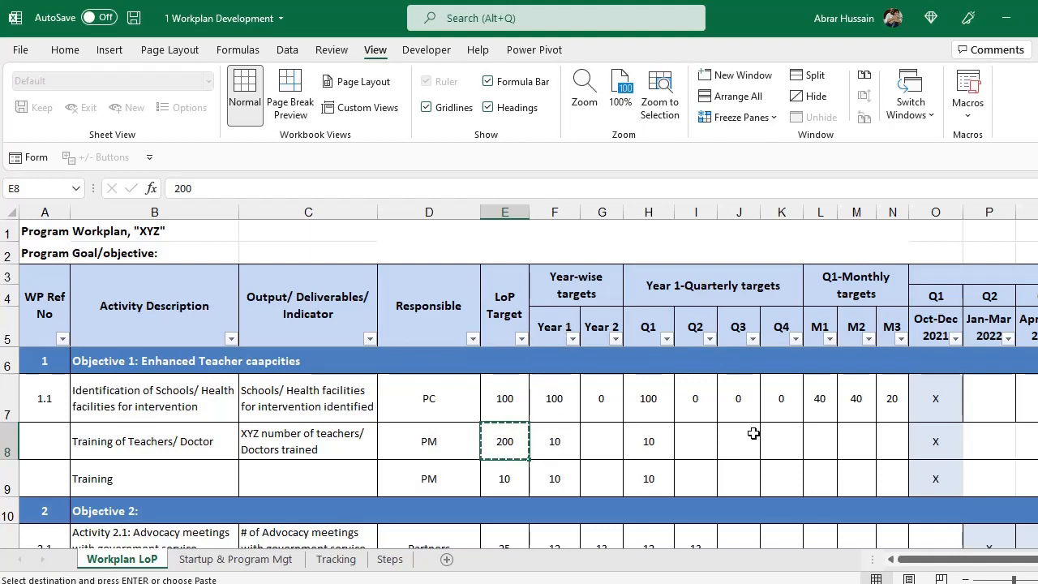
key("Right")
key("ctrl+v")
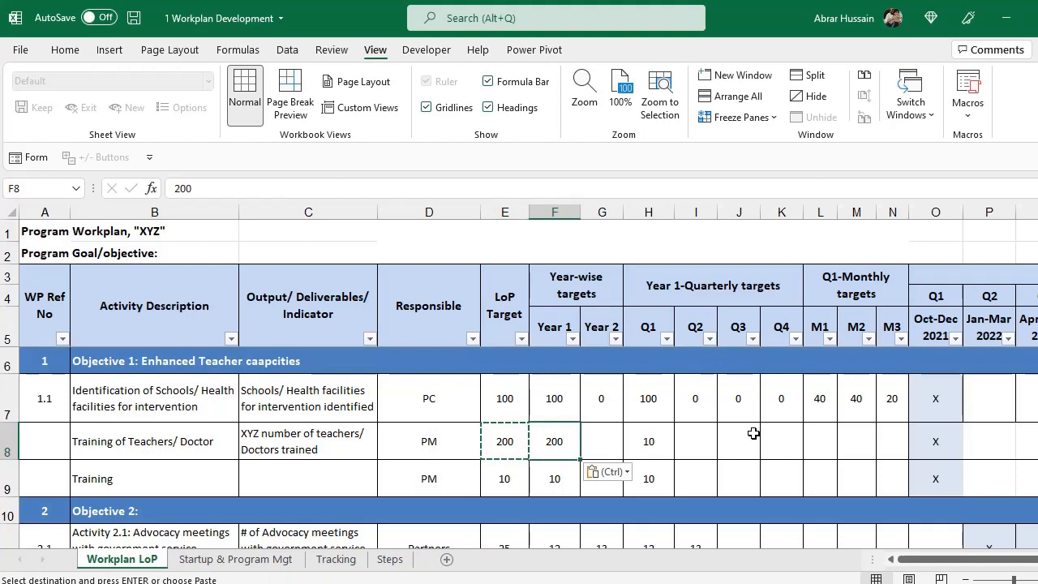
key("Right")
key("Up")
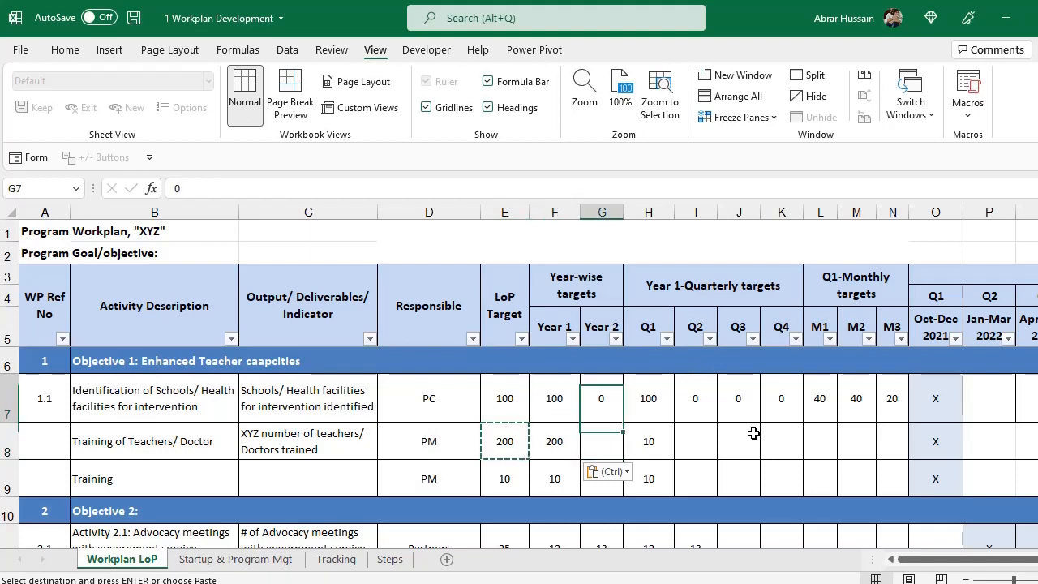
key("ctrl+c")
key("Down")
key("ctrl+v")
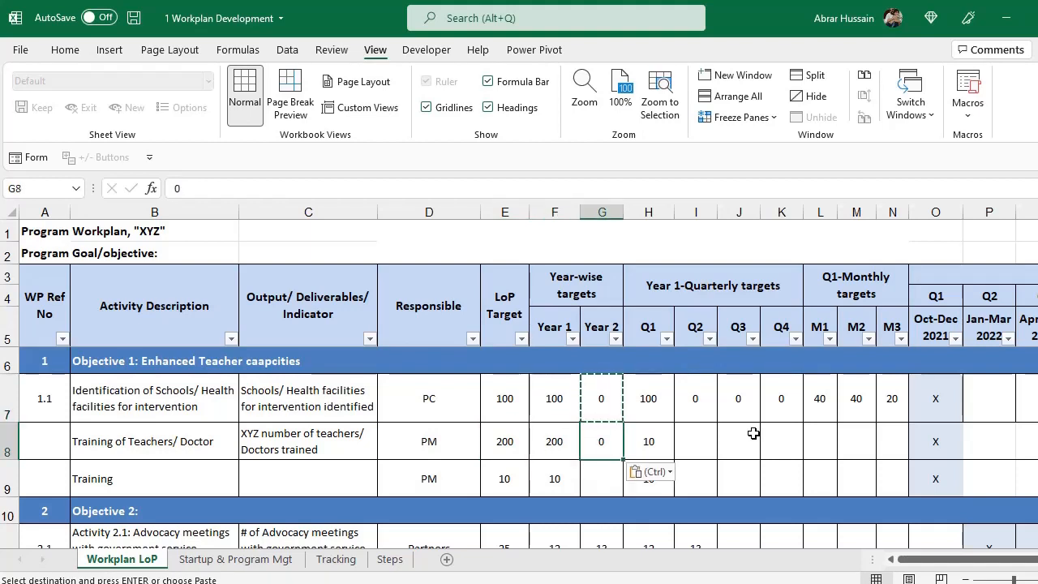
Fill row 8's quarterly targets as Q1 100, Q2 100, Q3 0, Q4 0.
key("Right")
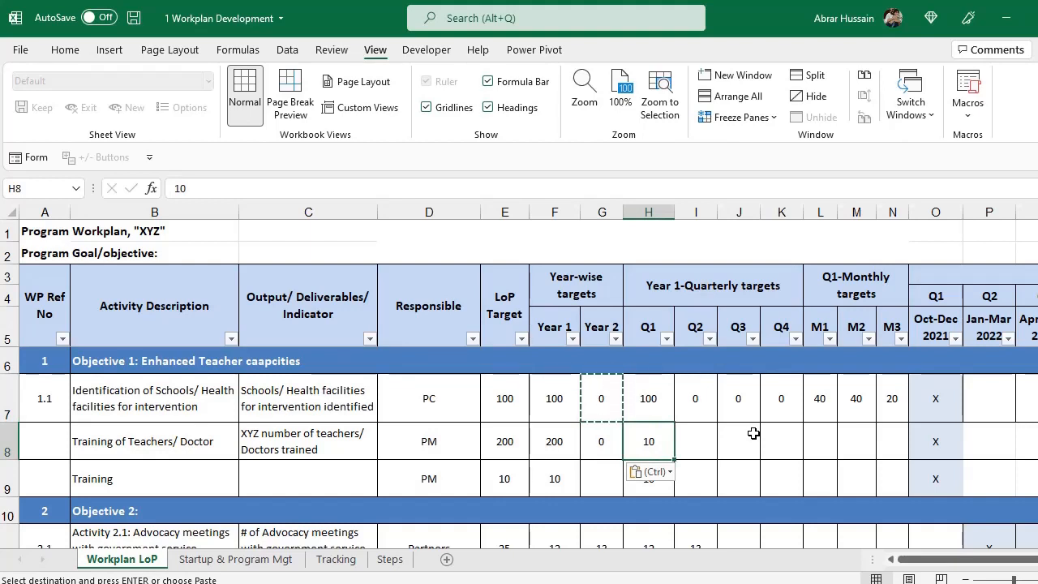
type("100")
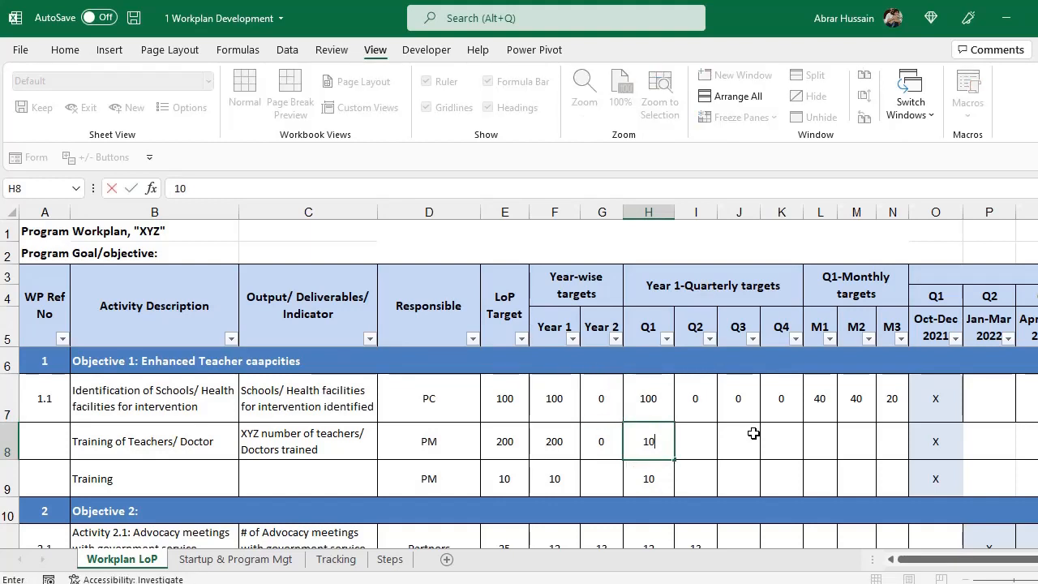
key("Right")
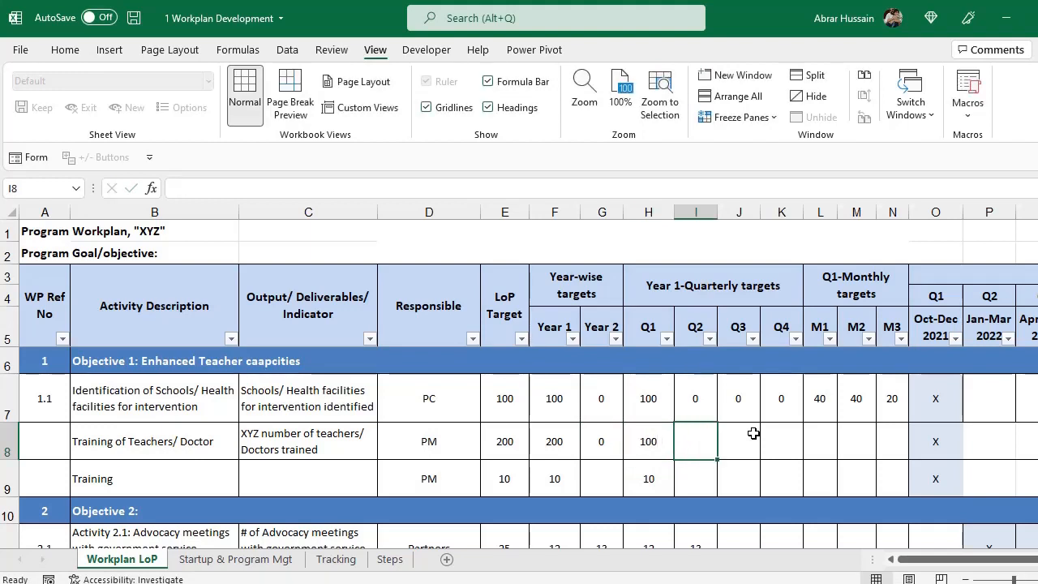
type("100")
key("Right")
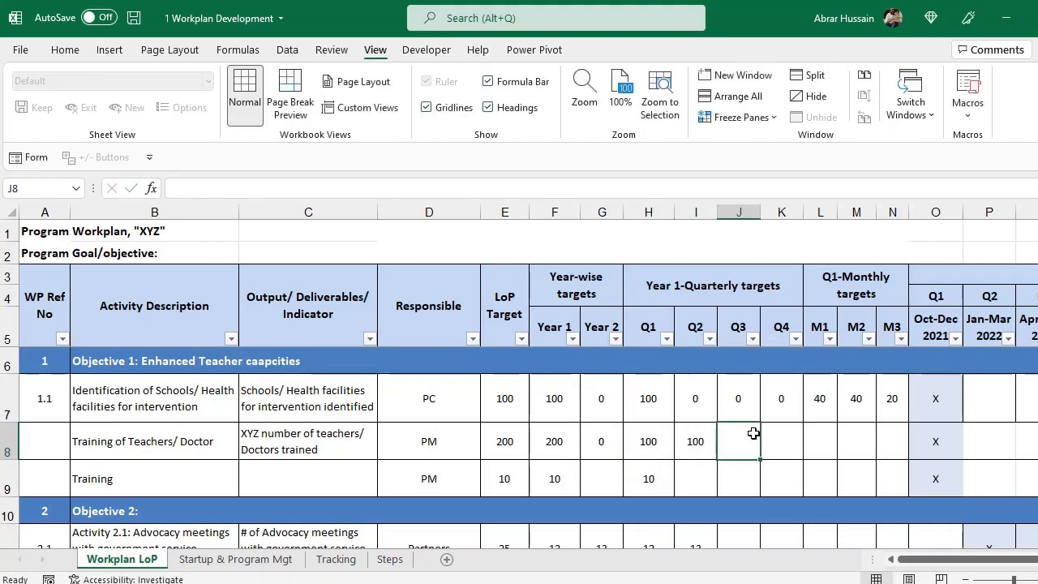
key("Up")
key("ctrl+c")
key("Down")
key("ctrl+v")
key("Right")
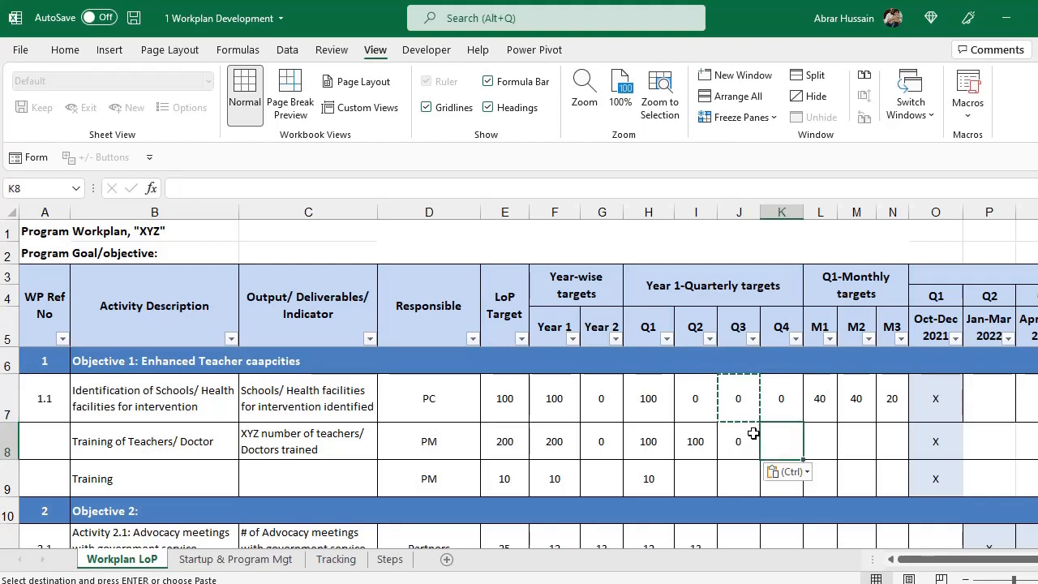
key("ctrl+v")
Compare row 8's Q1 and Q2 targets, ending on the M1 cell.
key("Left")
key("Left")
key("Left")
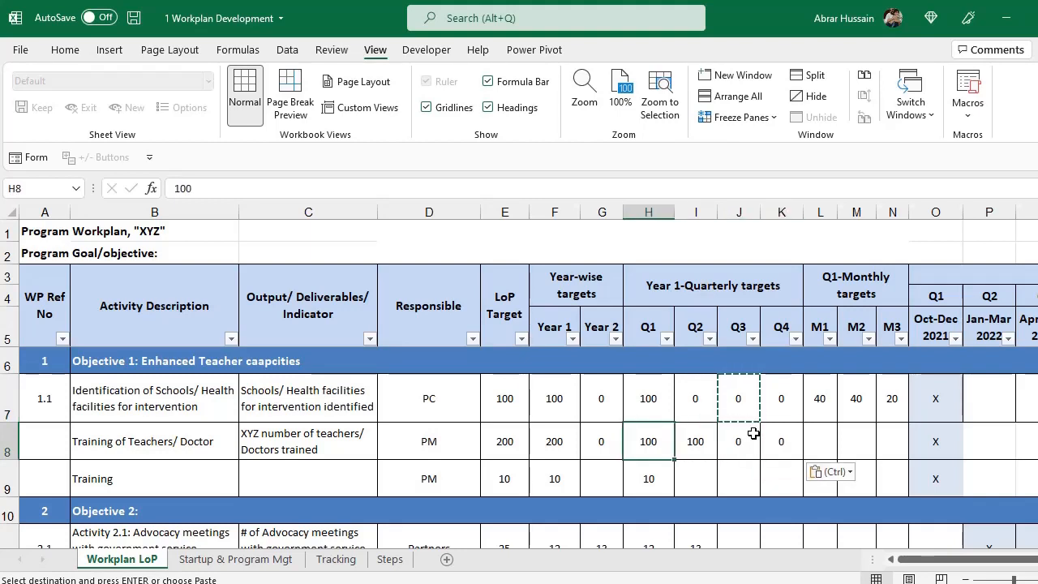
key("Right")
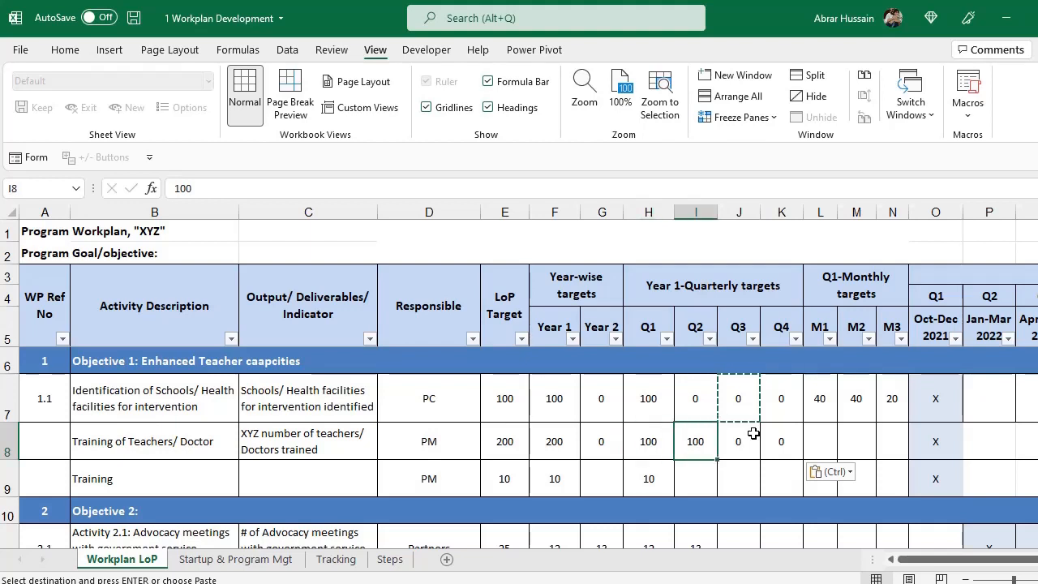
key("Left")
key("Right")
key("Left")
key("Right")
key("Left")
key("Right")
key("Left")
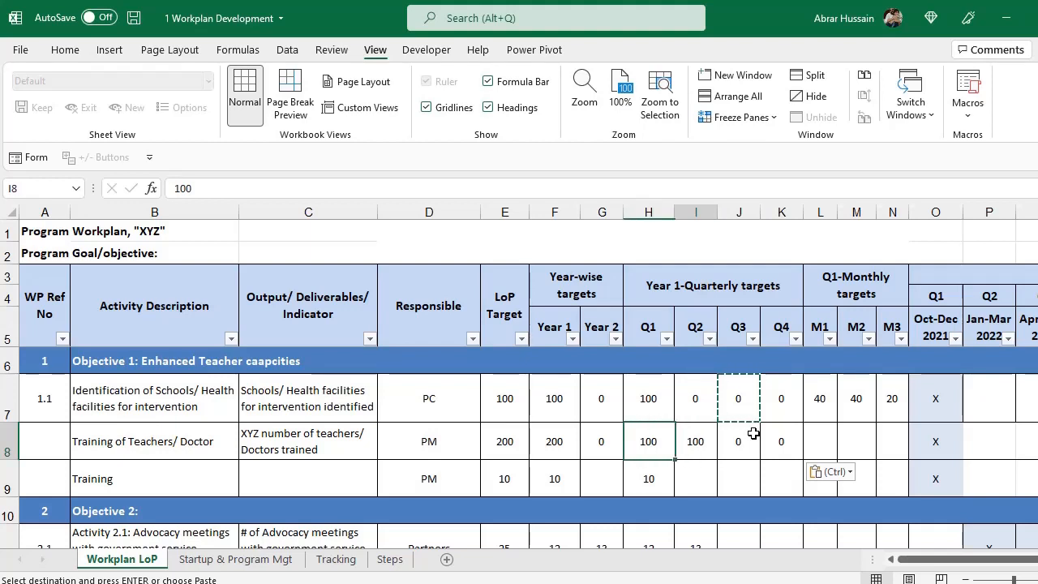
key("Right")
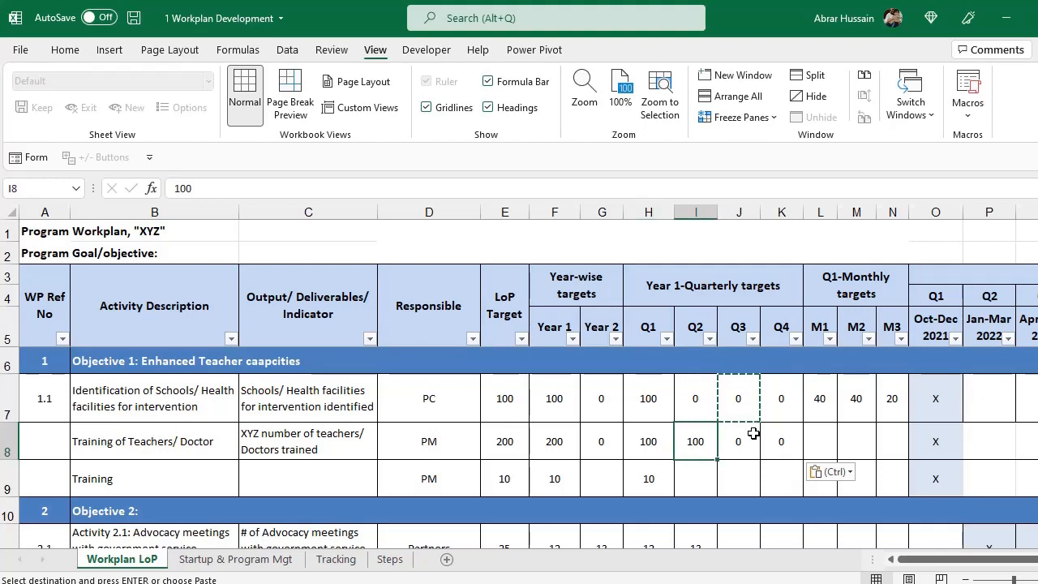
key("Right")
key("Right")
key("Right")
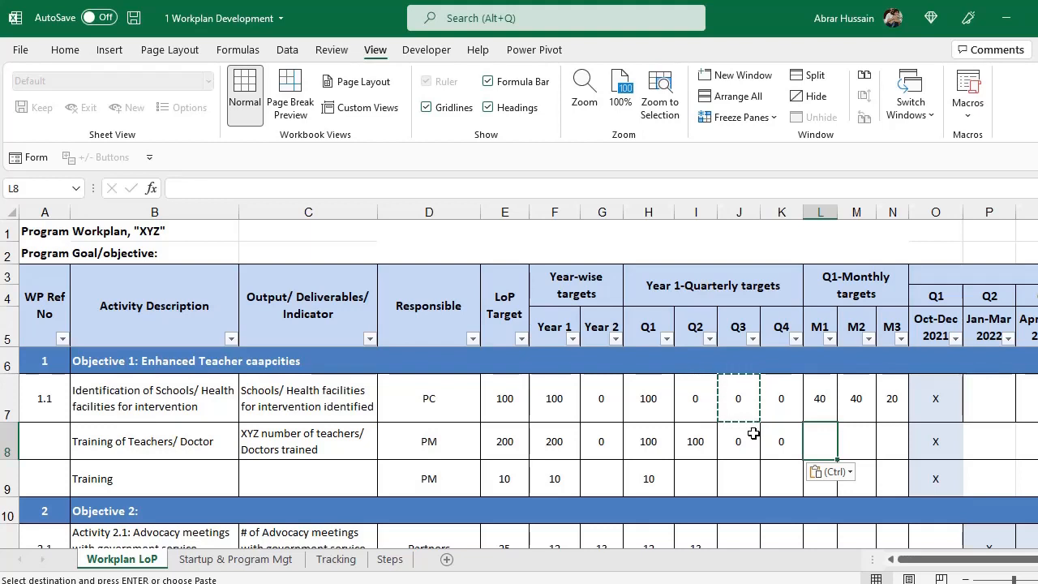
Enter =20%*H8 in L8 so M1 shows 20.
type("=")
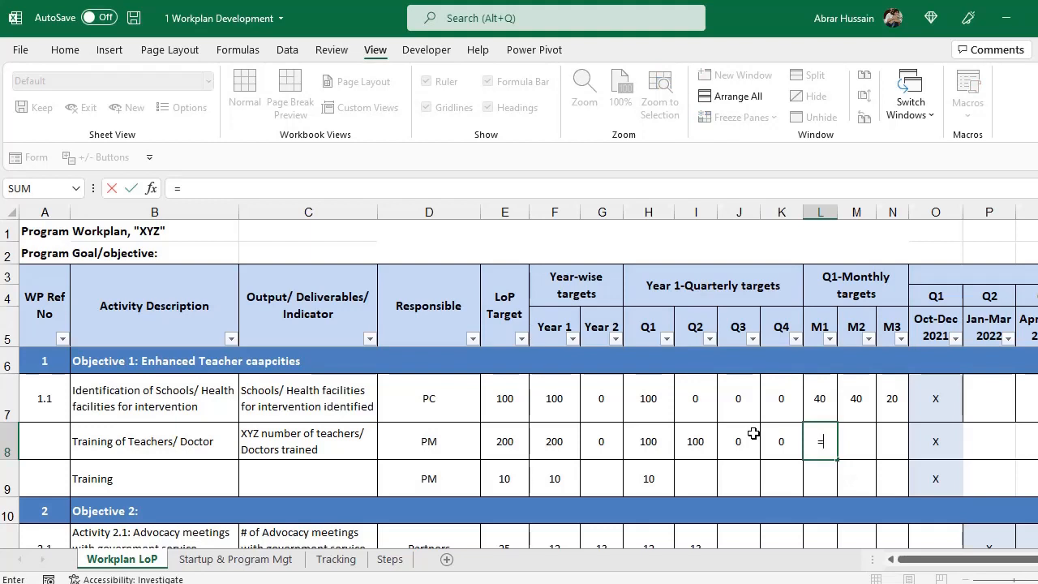
type("20%*")
left_click(666, 444)
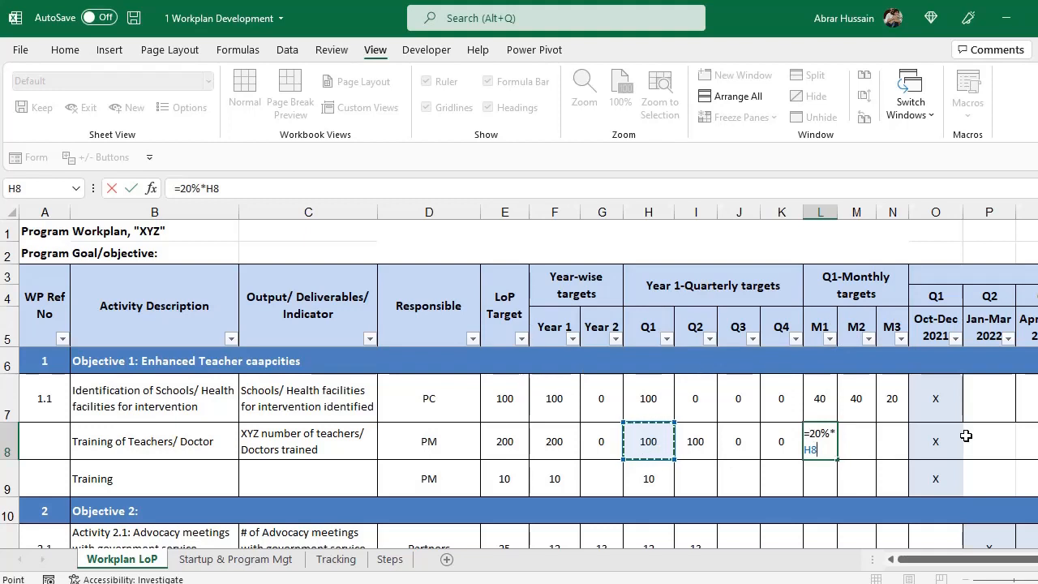
key("F2")
key("shift+Left")
key("shift+Left")
key("shift+Left")
key("shift+Left")
key("shift+Left")
key("shift+Left")
key("shift+Left")
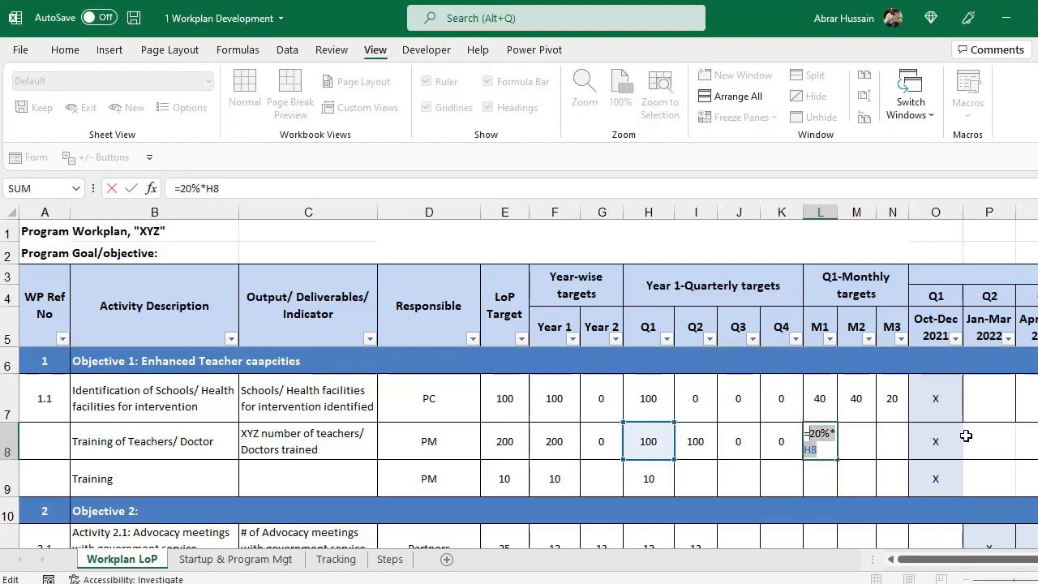
key("ctrl+c")
key("Return")
Put the formula =40%*H8 in M8 so M2 shows 40.
key("Up")
key("Right")
key("ctrl+v")
key("F2")
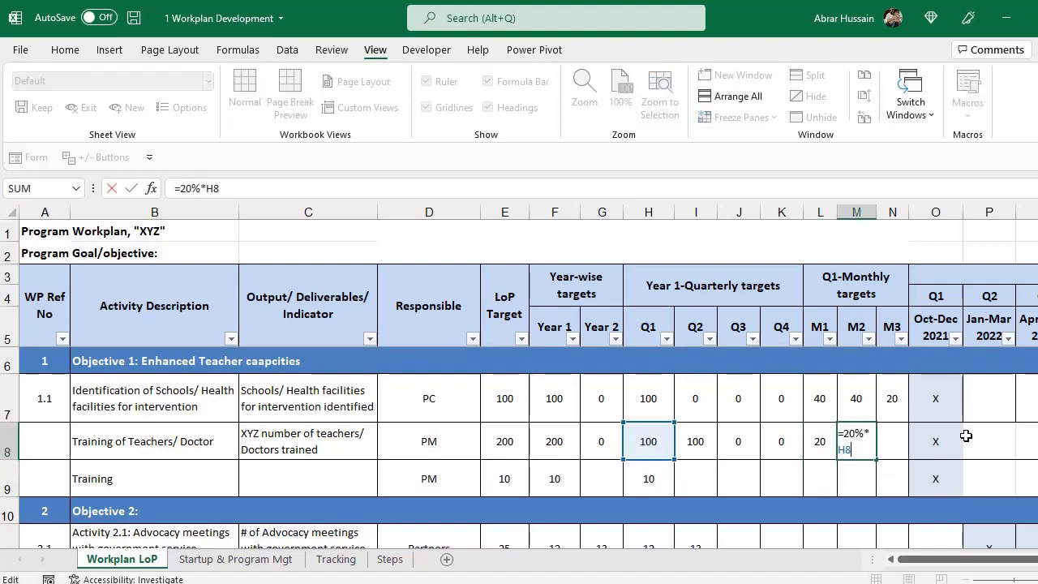
key("Return")
Copy the 40% formula from M8 into N8 so M3 shows 40.
key("Up")
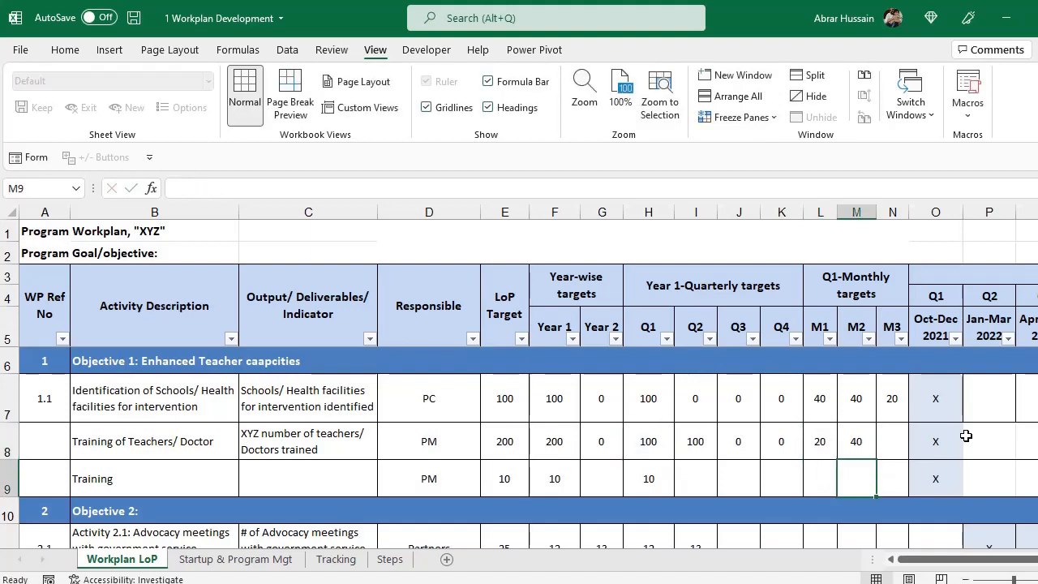
key("ctrl+c")
key("Right")
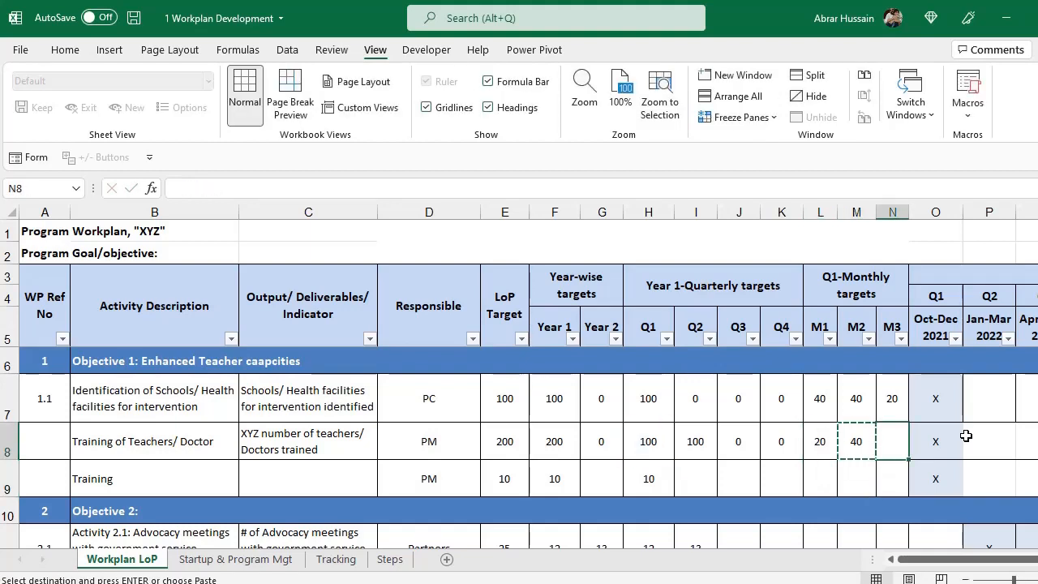
key("Left")
key("F2")
key("shift+Left")
key("shift+Left")
key("shift+Left")
key("shift+Left")
key("shift+Left")
key("shift+Left")
key("shift+Left")
key("Escape")
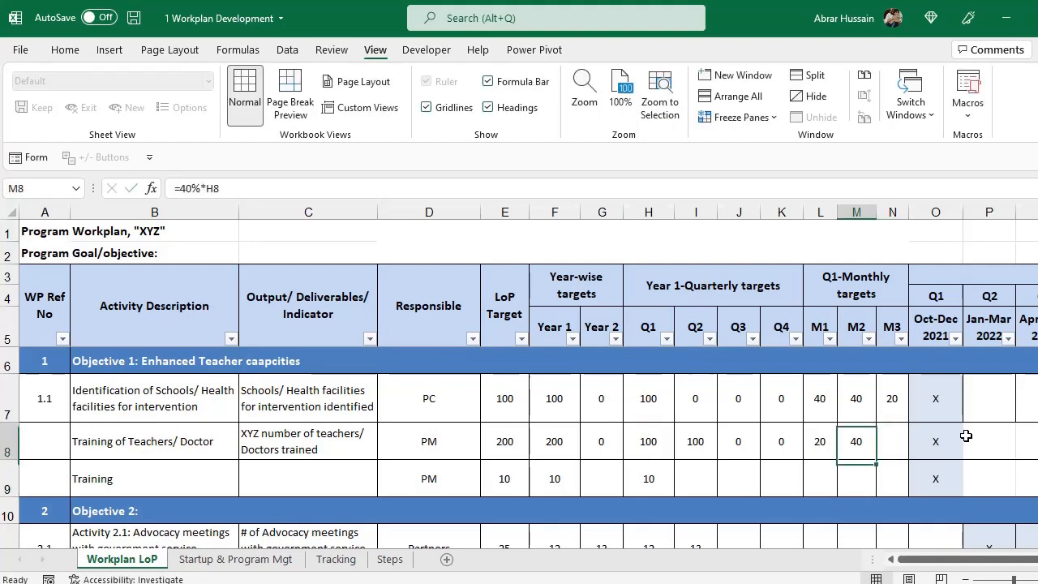
key("ctrl+c")
key("Right")
key("ctrl+v")
key("F2")
key("Escape")
Review row 8's targets and select the Q1 monthly and Oct-Dec 2021/Jan-Mar 2022 columns.
key("Left")
key("Left")
key("shift+Right")
key("shift+Right")
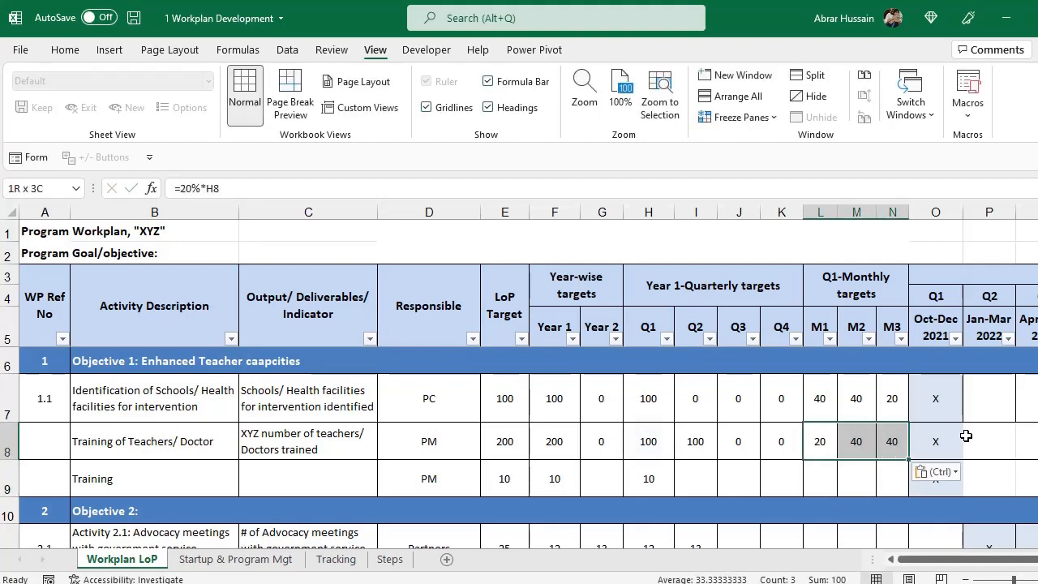
key("Left")
key("Left")
key("Left")
key("Left")
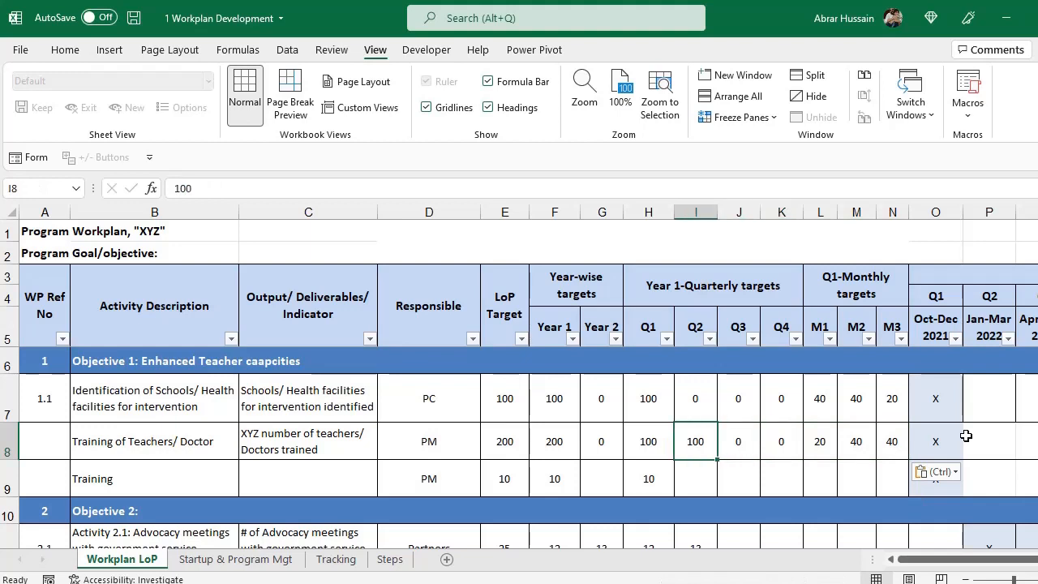
key("Right")
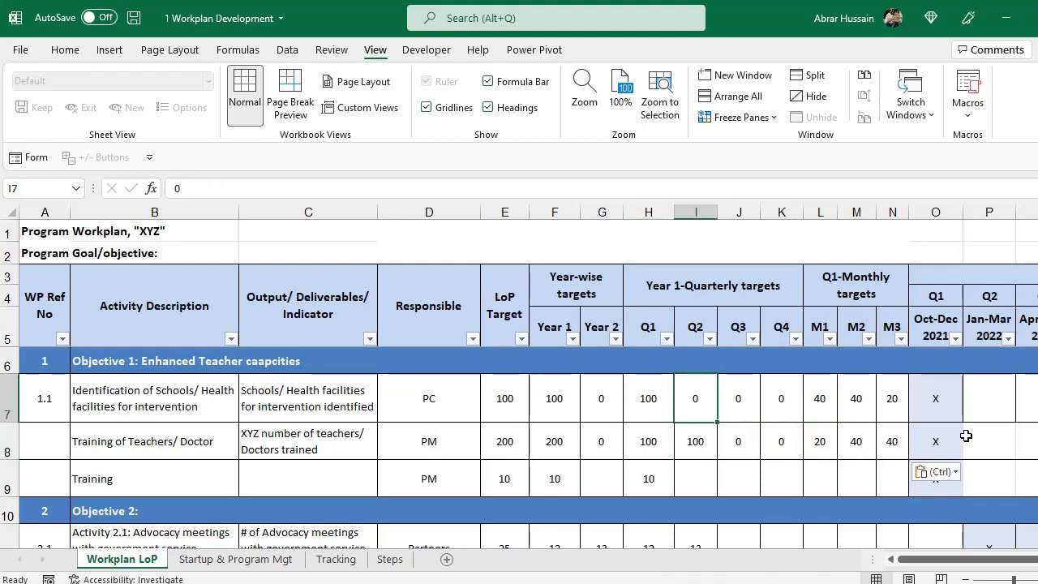
key("Right")
key("Right")
key("Right")
key("Right")
key("Right")
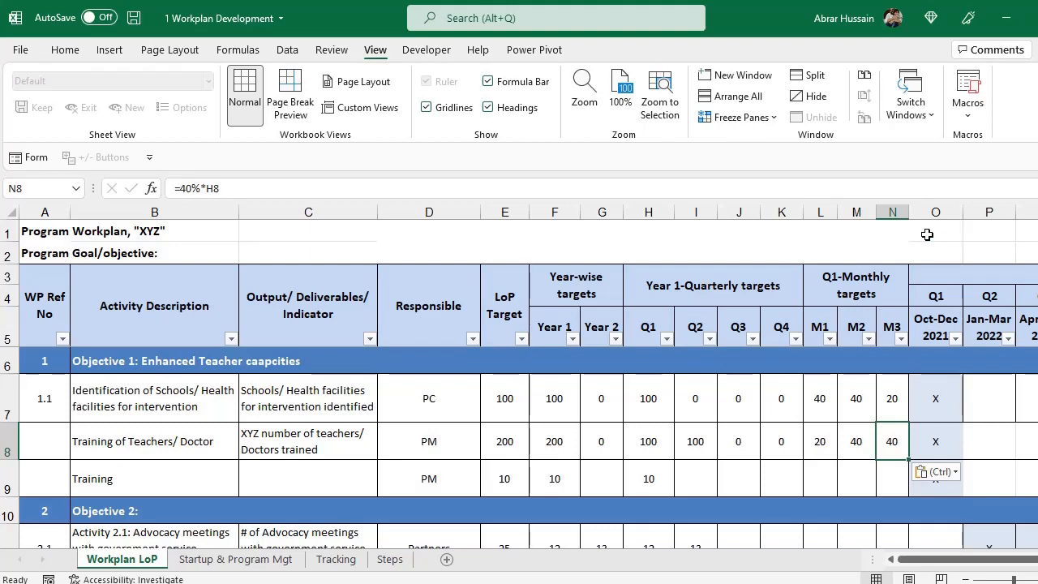
left_click_drag(933, 211, 973, 208)
left_click_drag(820, 211, 891, 211)
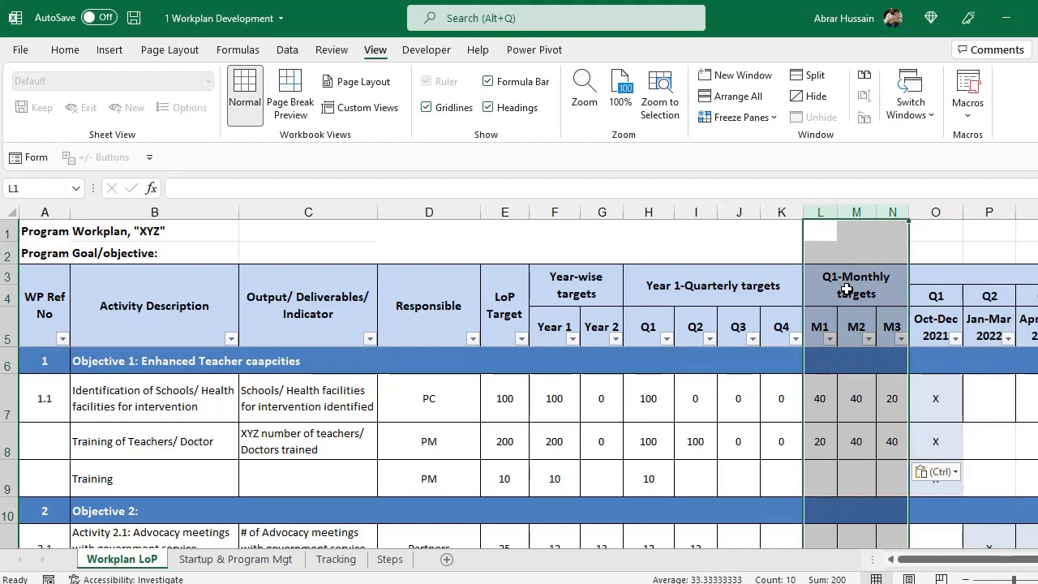
Copy the Oct-Dec 2021 X mark of Training of Teachers/ Doctor into Jan-Mar 2022.
left_click(512, 212)
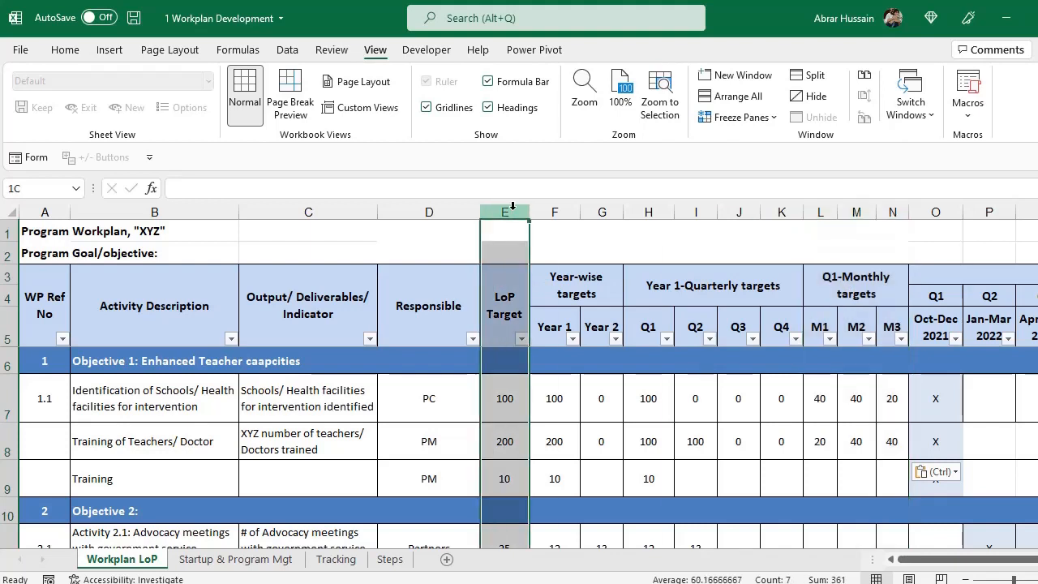
left_click_drag(512, 206, 601, 219)
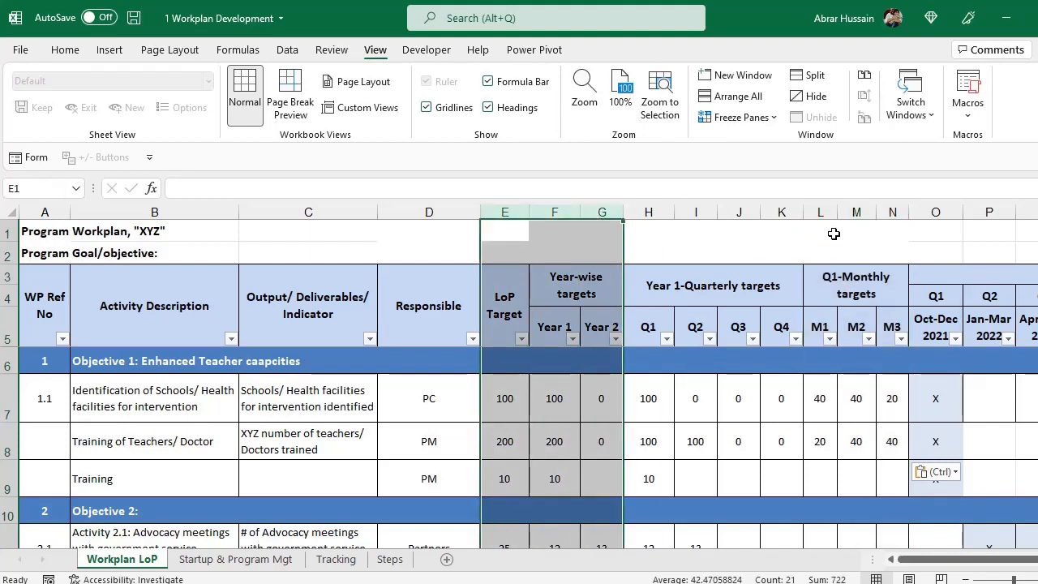
left_click_drag(820, 212, 863, 226)
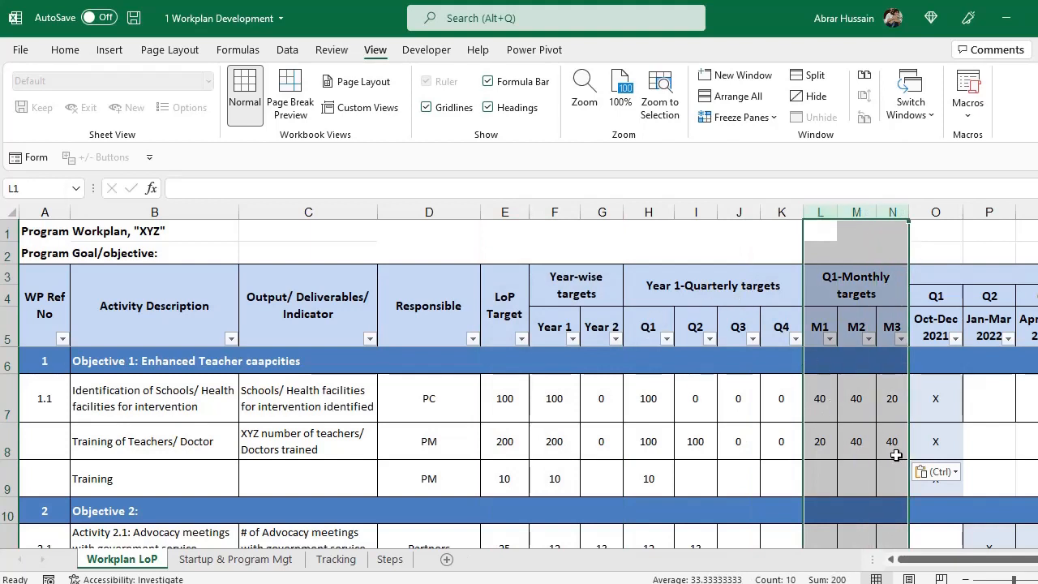
left_click(950, 444)
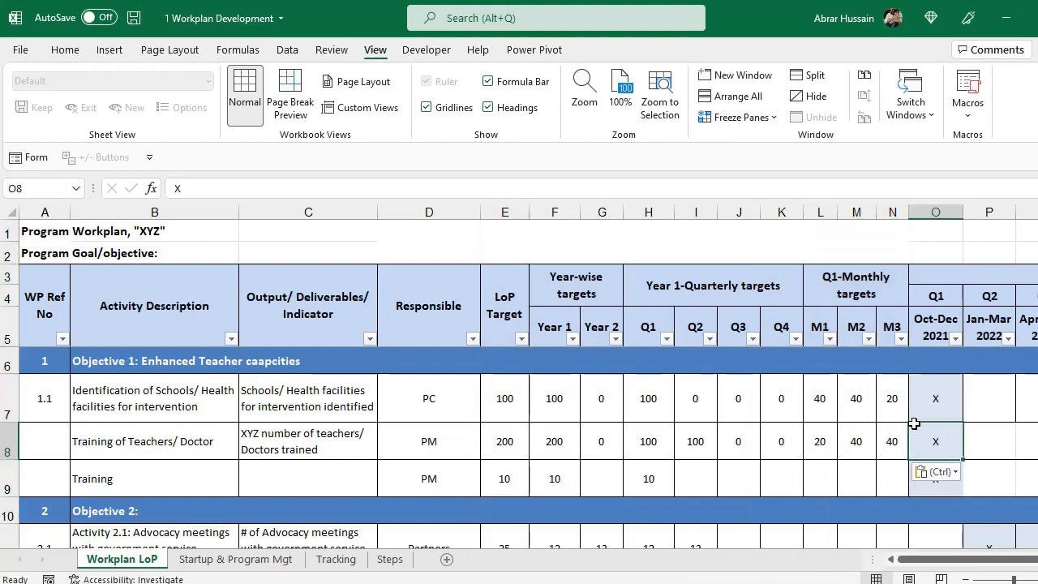
key("ctrl+c")
left_click(963, 444)
key("ctrl+v")
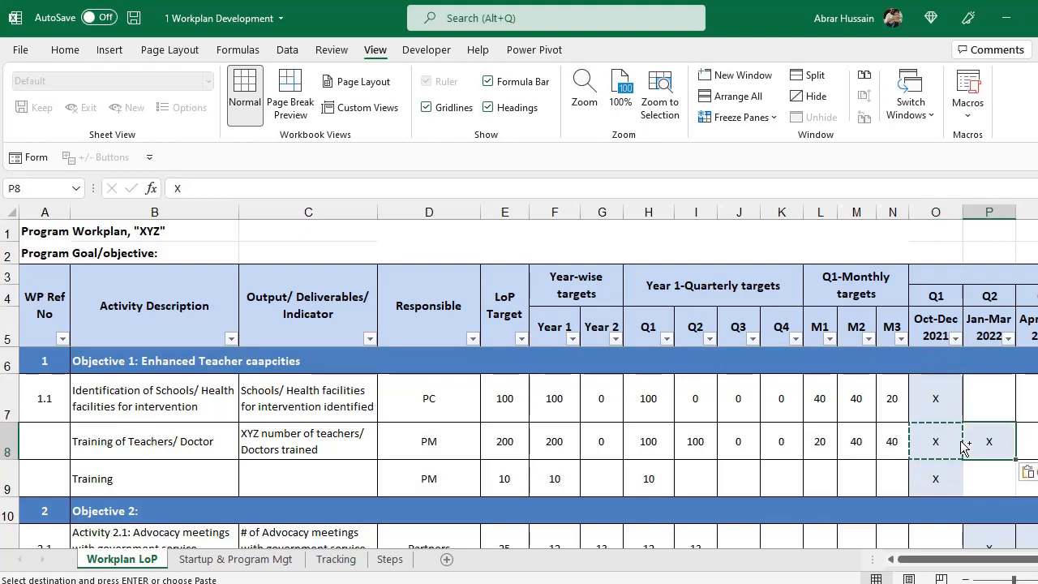
scroll(959, 441, "right", 2)
type("X")
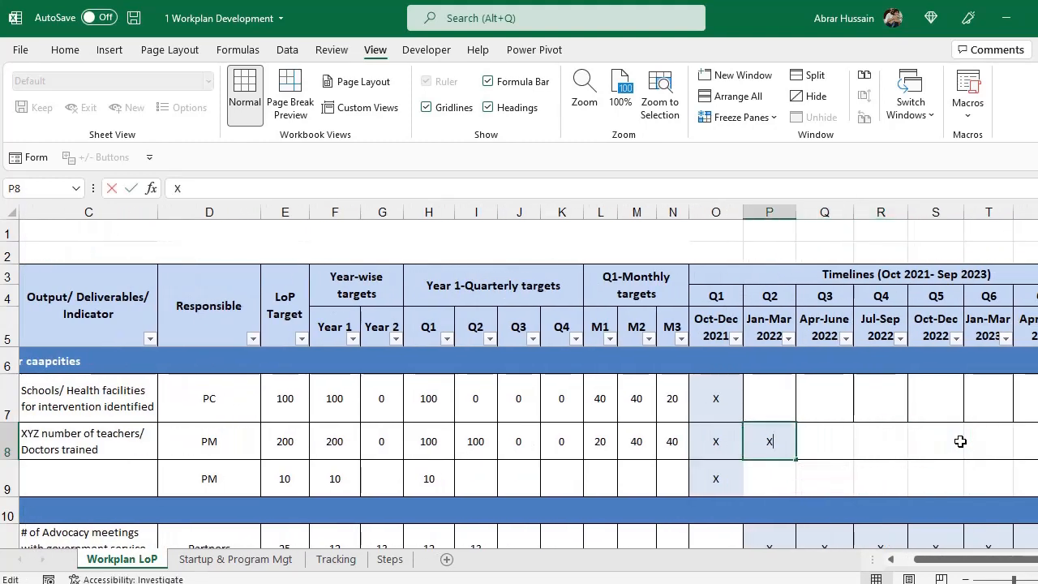
key("Left")
Give the Training of Teachers/ Doctor activity WP Ref No 1.2.
key("Right")
key("Left")
key("Left")
key("Left")
key("Left")
key("Left")
key("Left")
key("Left")
key("Left")
key("Left")
key("Left")
key("Left")
key("Left")
key("Left")
key("Left")
key("Left")
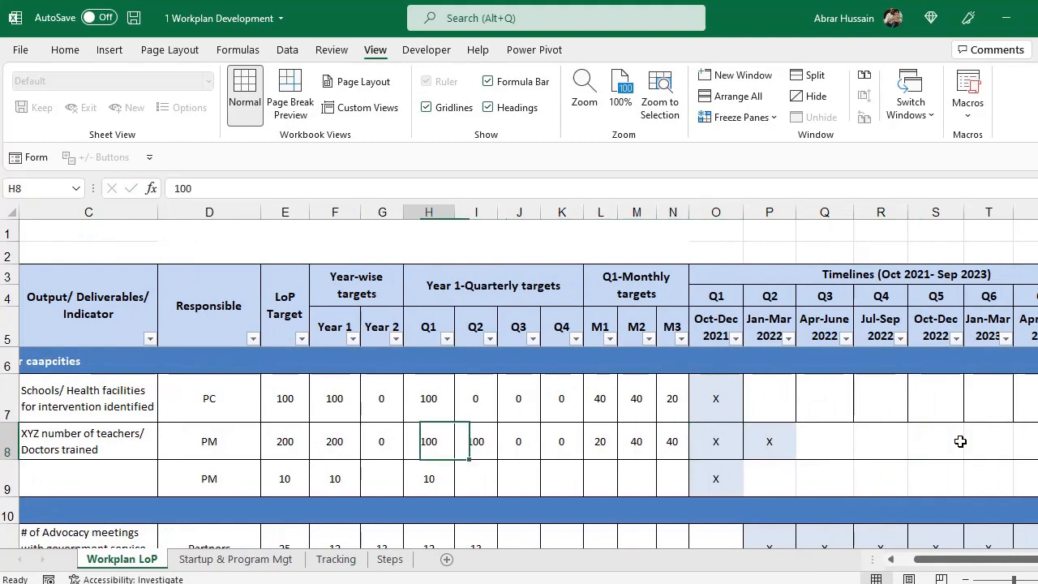
key("Right")
key("Left")
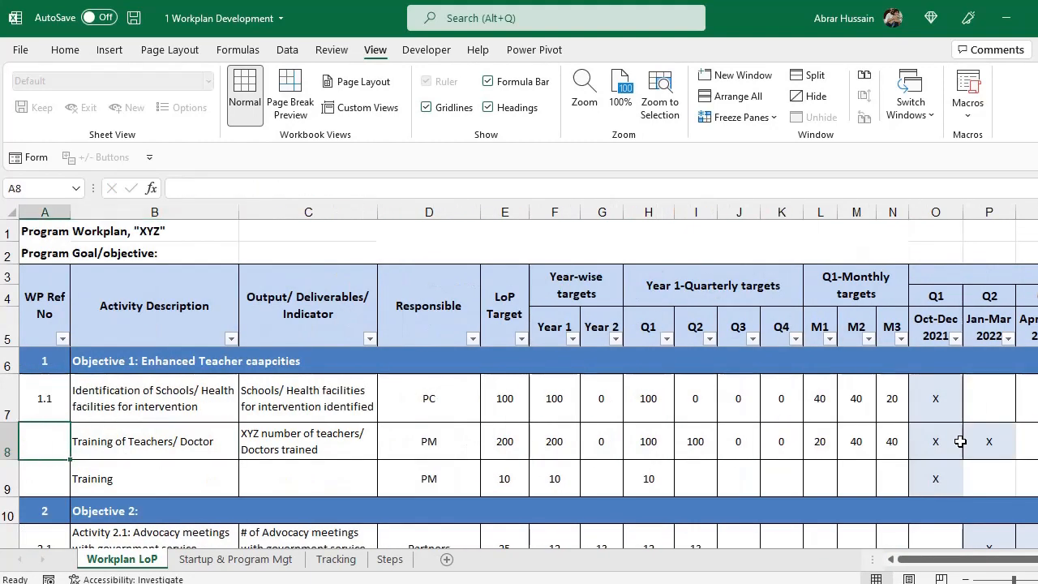
type("1.2")
key("Return")
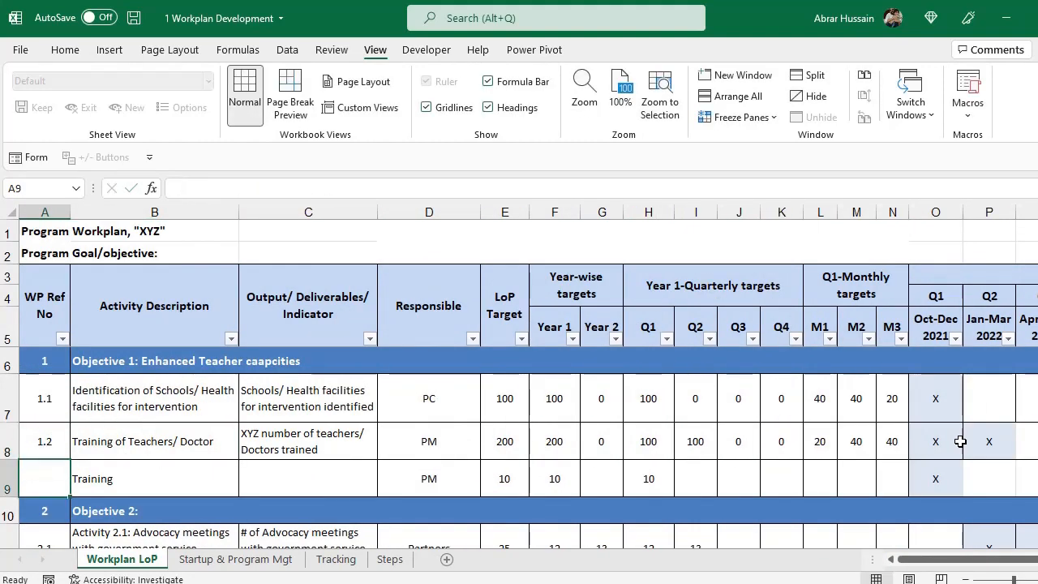
key("Right")
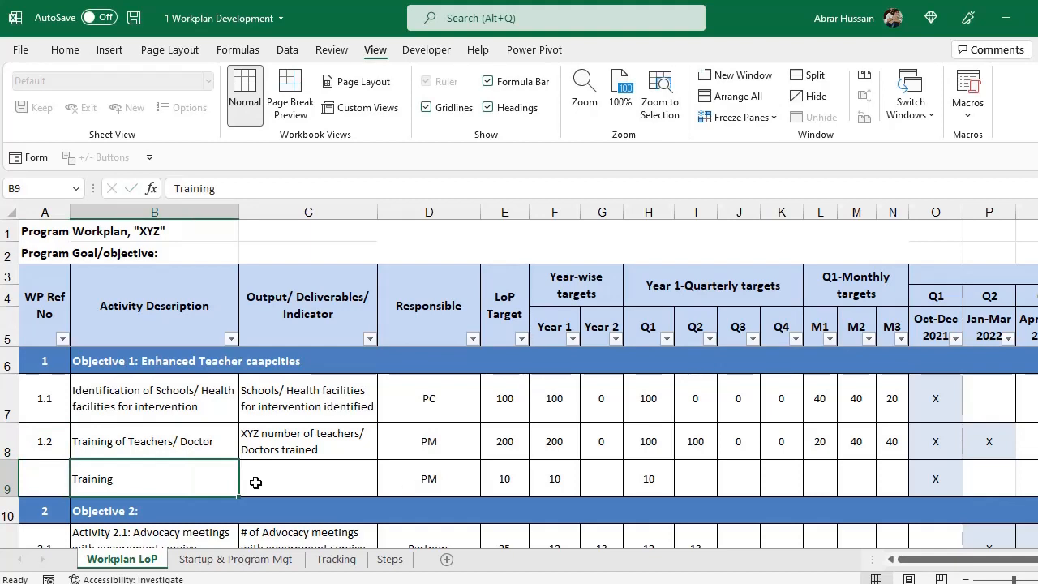
Delete the leftover Training row 9.
right_click(10, 485)
left_click(55, 352)
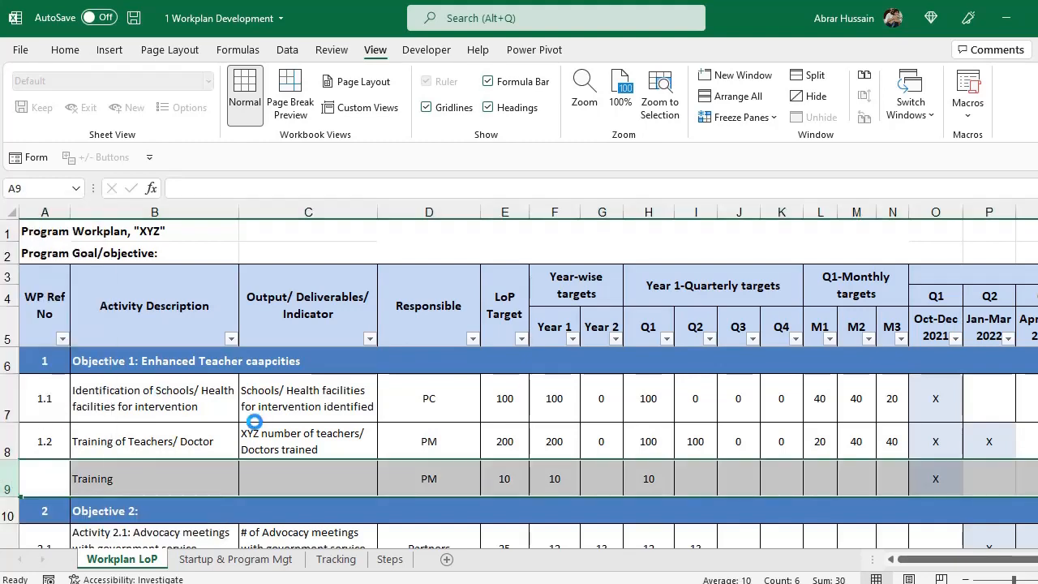
scroll(156, 409, "down", 1)
Strip the 'Activity 2.1: ' prefix from the Advocacy meetings description.
left_click(155, 407)
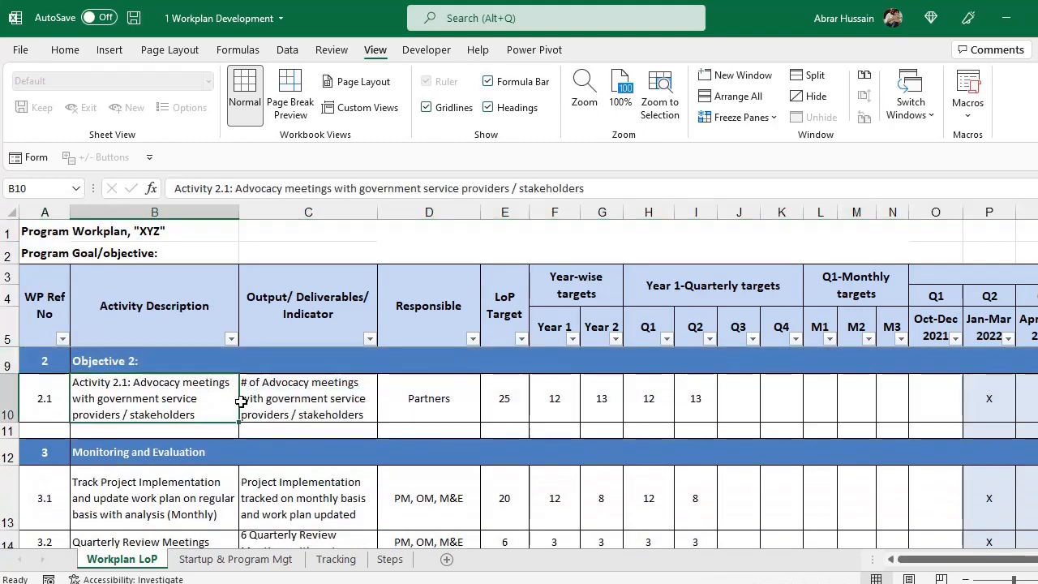
double_click(137, 387)
left_click_drag(131, 382, 73, 381)
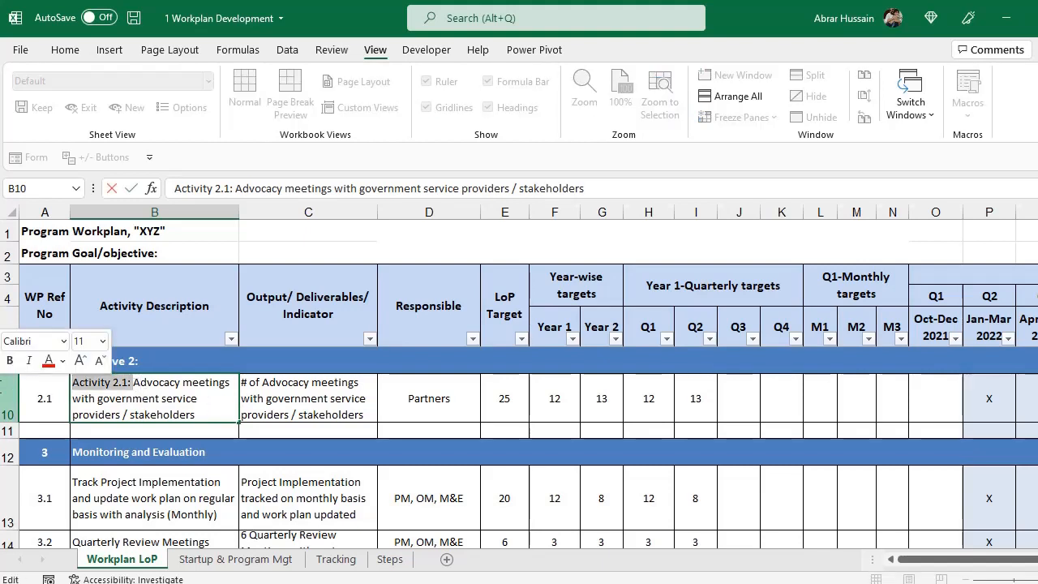
key("BackSpace")
key("Return")
key("Up")
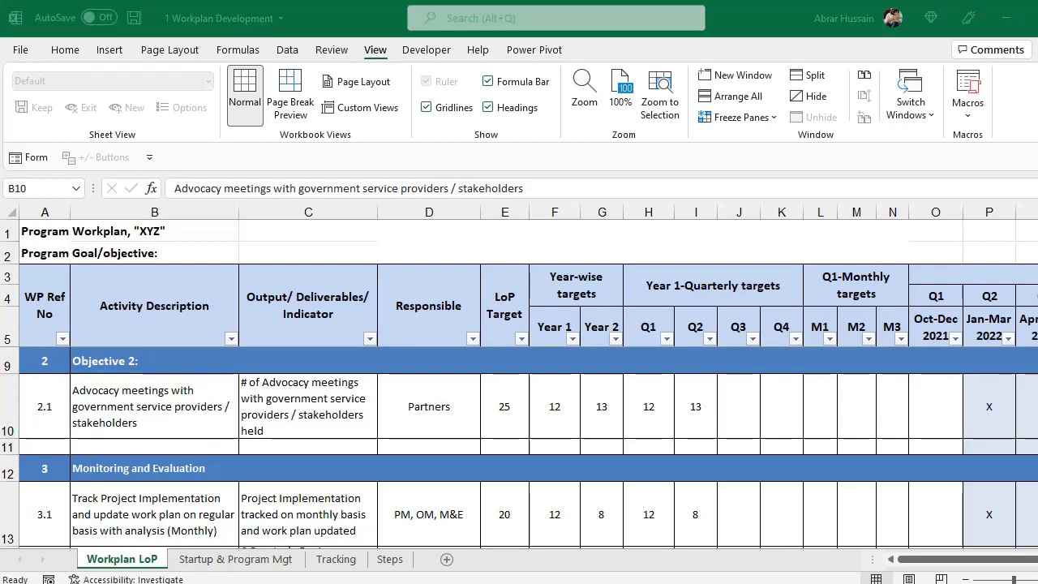
scroll(4, 510, "up", 1)
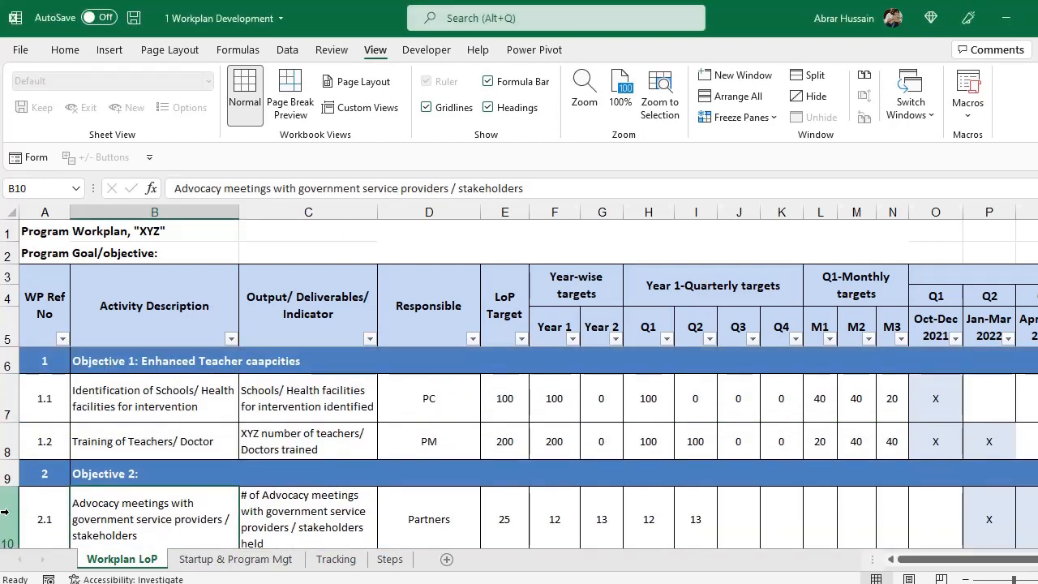
Duplicate the 2.1 Advocacy meetings row by inserting a copied row.
left_click(4, 511)
type("c")
right_click(8, 518)
key("Escape")
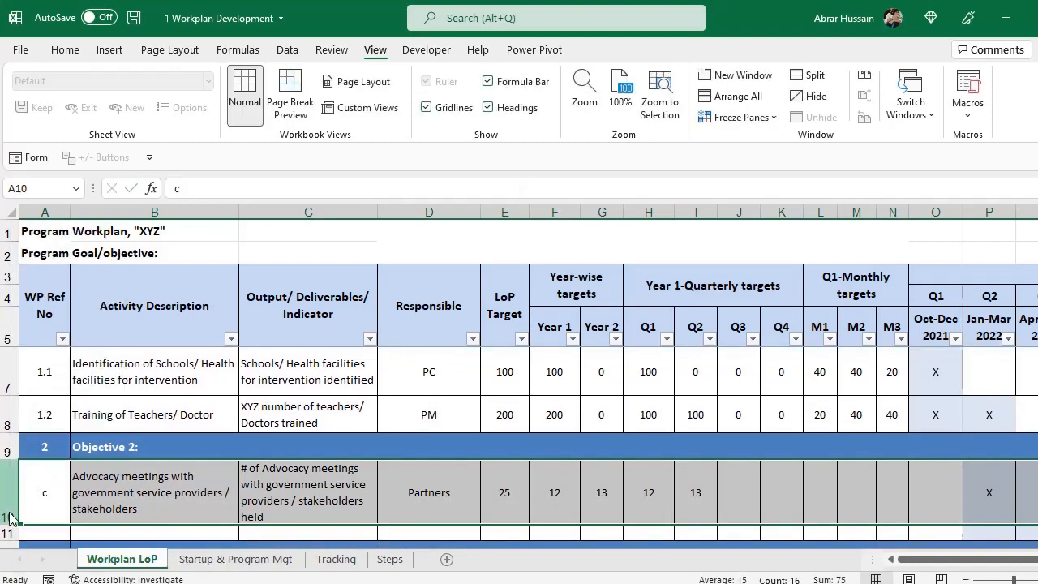
left_click(5, 506)
key("ctrl+z")
key("ctrl+c")
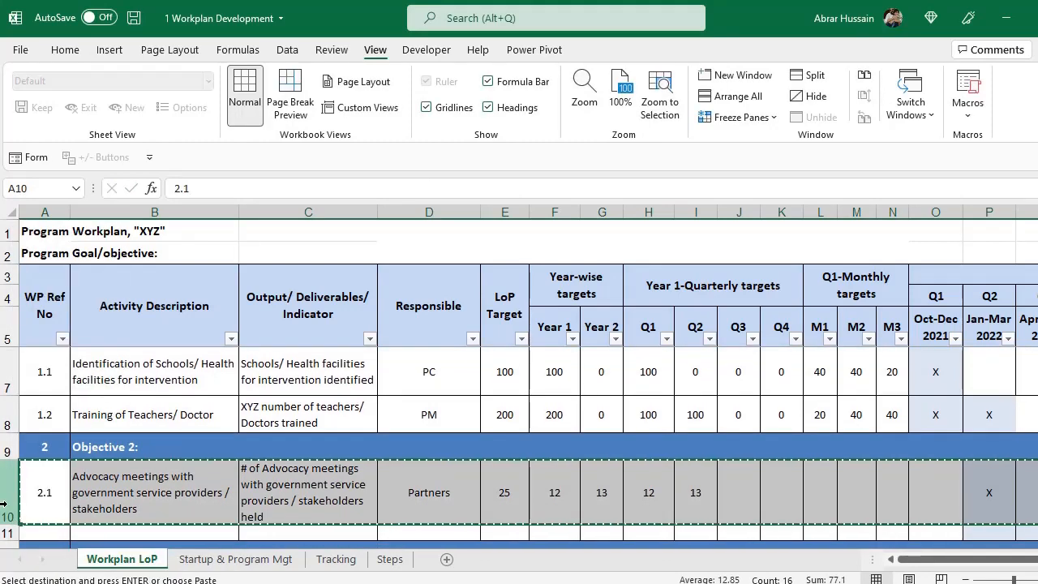
right_click(5, 504)
left_click(57, 352)
Type 'Formation fo Advisory Committee' into the upper copy's description cell.
left_click(52, 479)
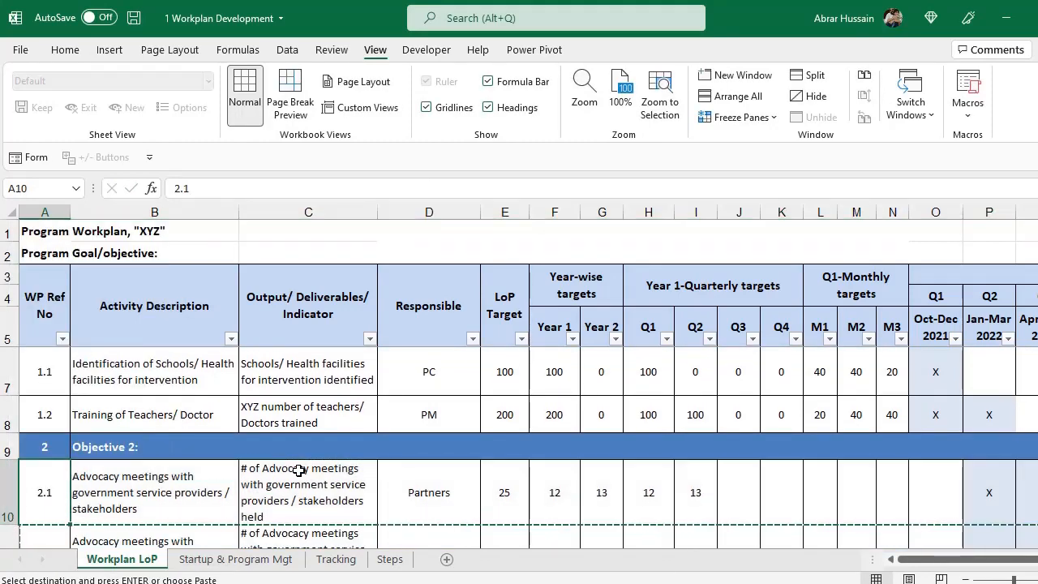
key("Right")
type("Formati")
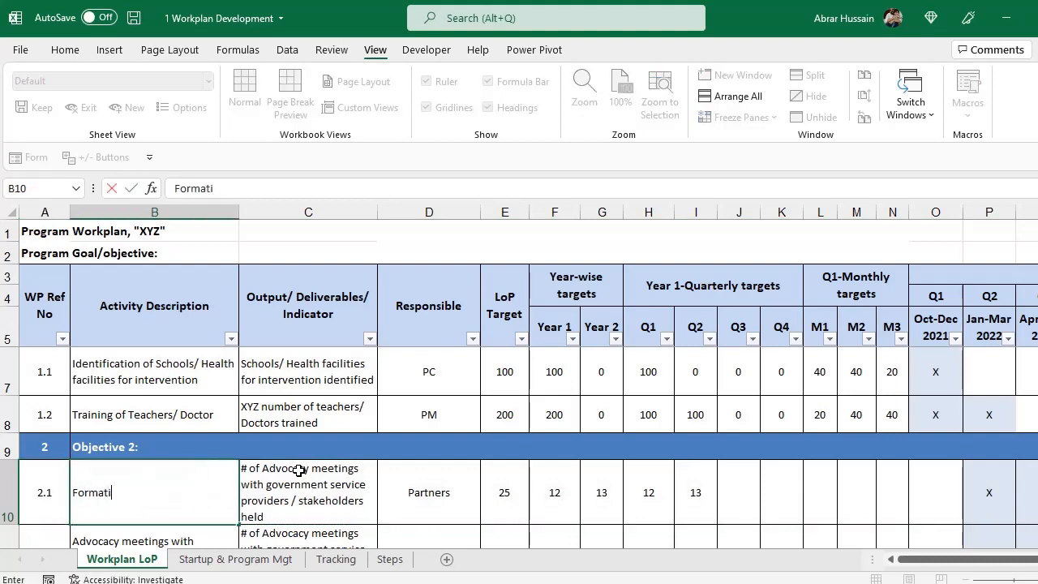
type("on fo Advis")
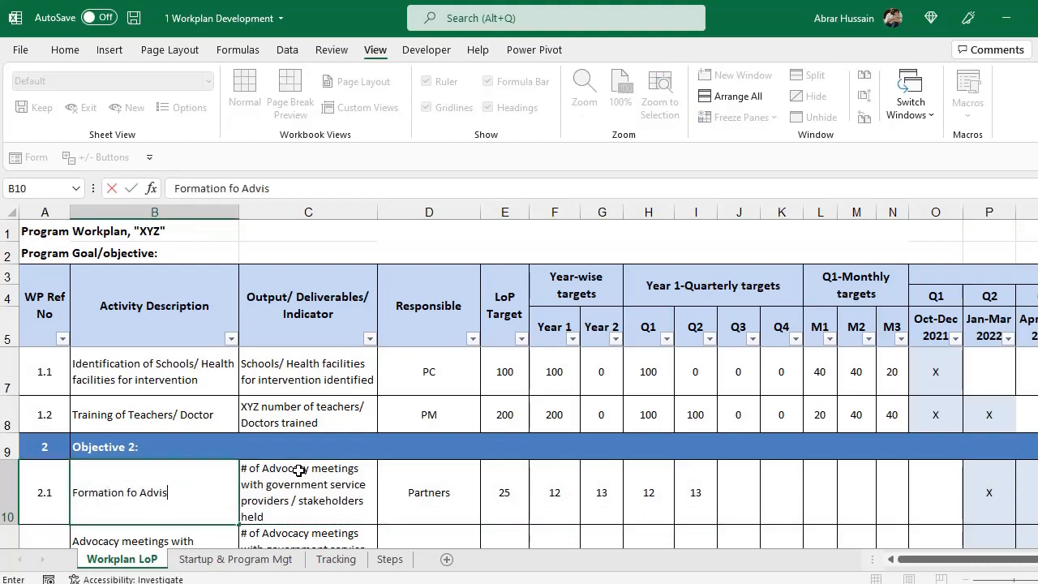
type("ory Committee")
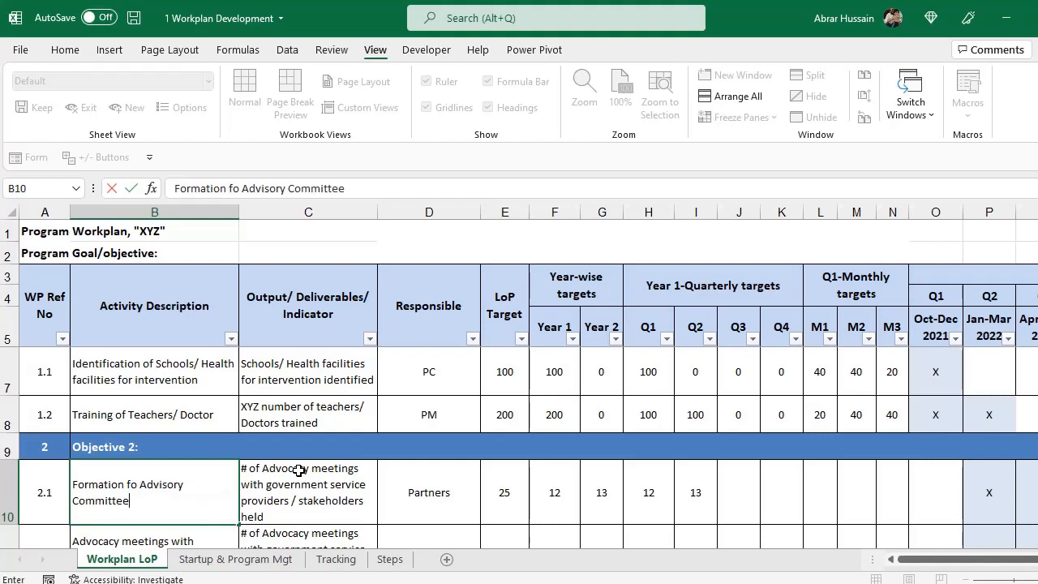
Confirm 'Formation fo Advisory Committee' and change its indicator to '# of Advocacy Committee Formed'.
key("Return")
double_click(298, 470)
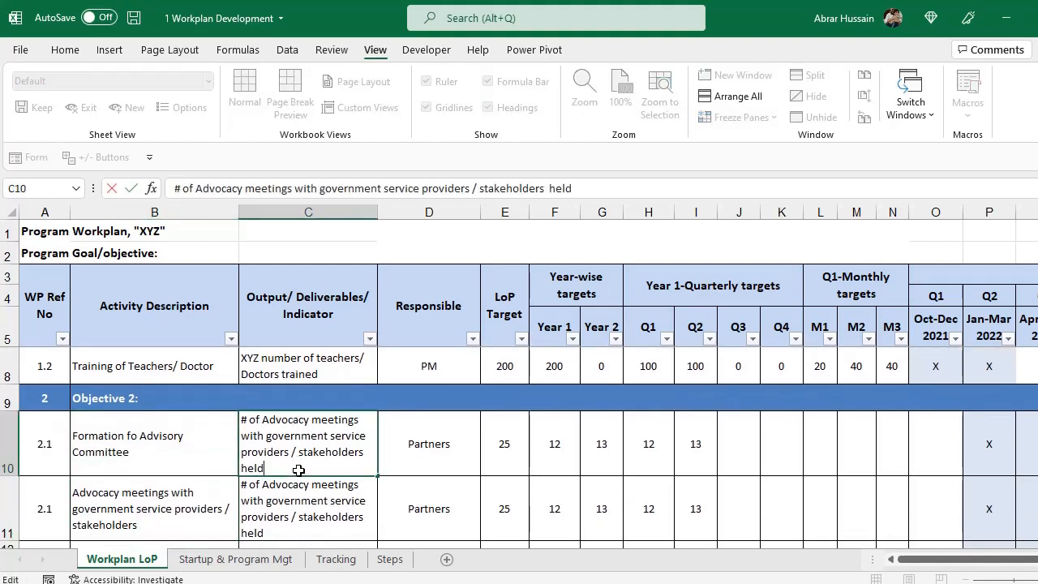
key("ctrl+shift+Right")
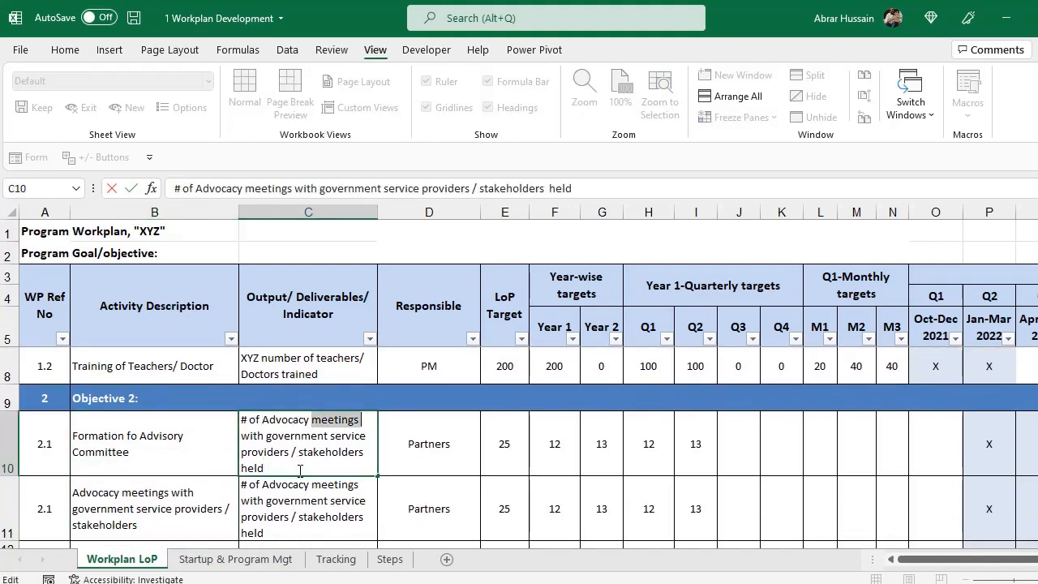
type("Committee Formed")
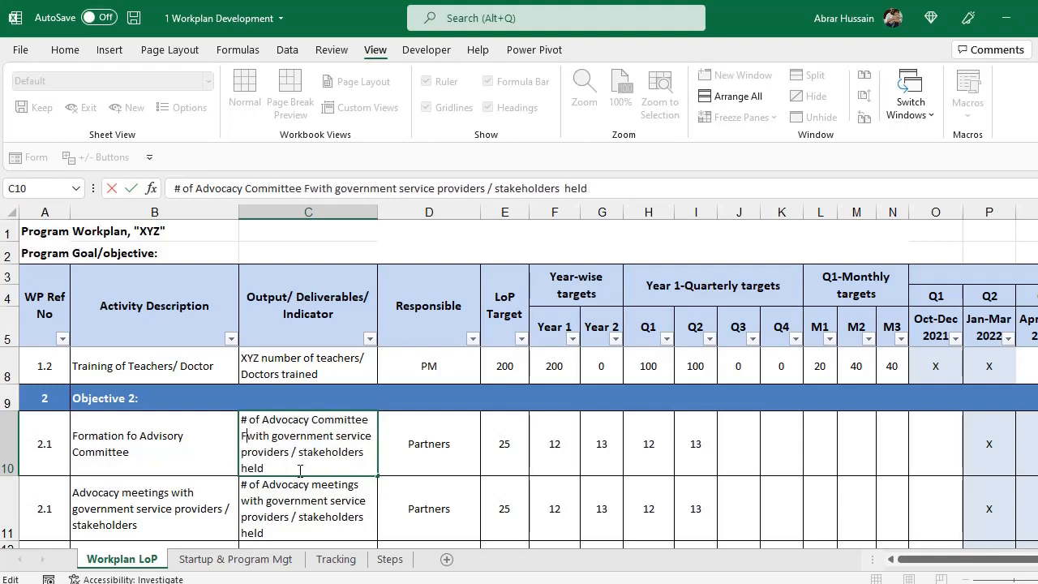
key("ctrl+shift+End")
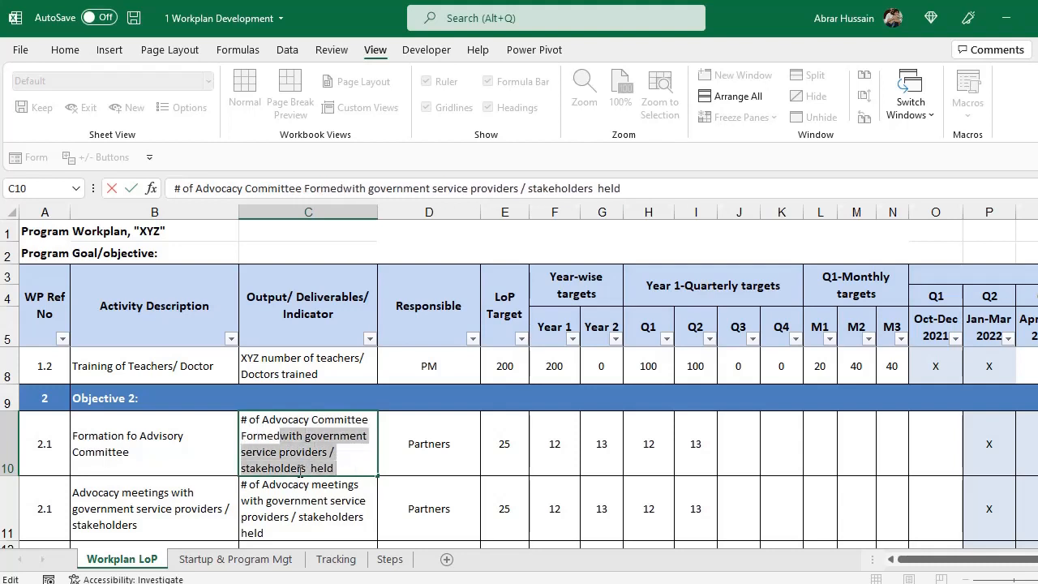
key("Delete")
key("Return")
key("Up")
key("Right")
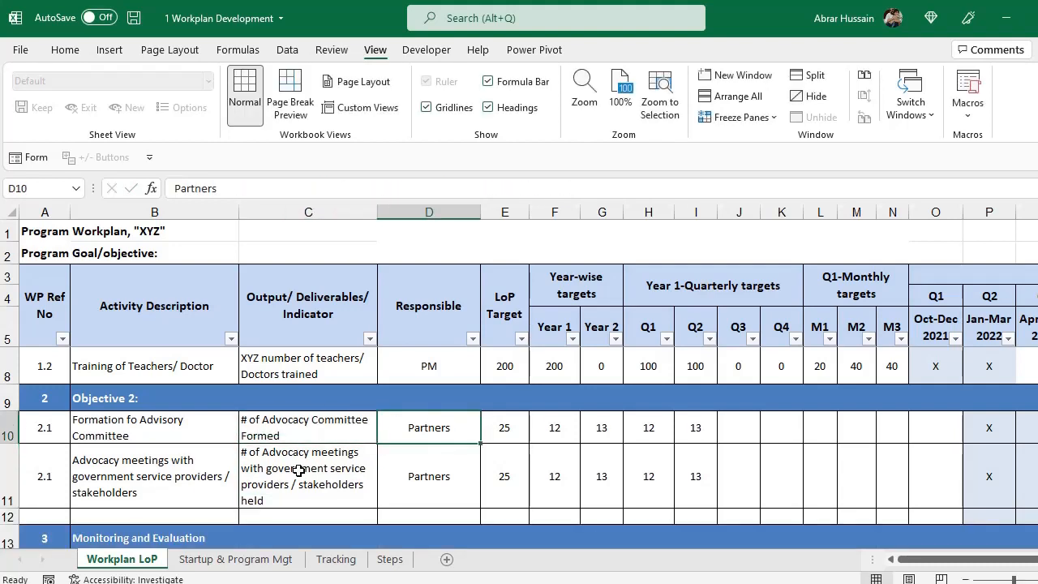
Copy PM into the Advisory Committee row's Responsible cell.
key("Up")
key("Up")
key("ctrl+c")
key("Down")
key("Down")
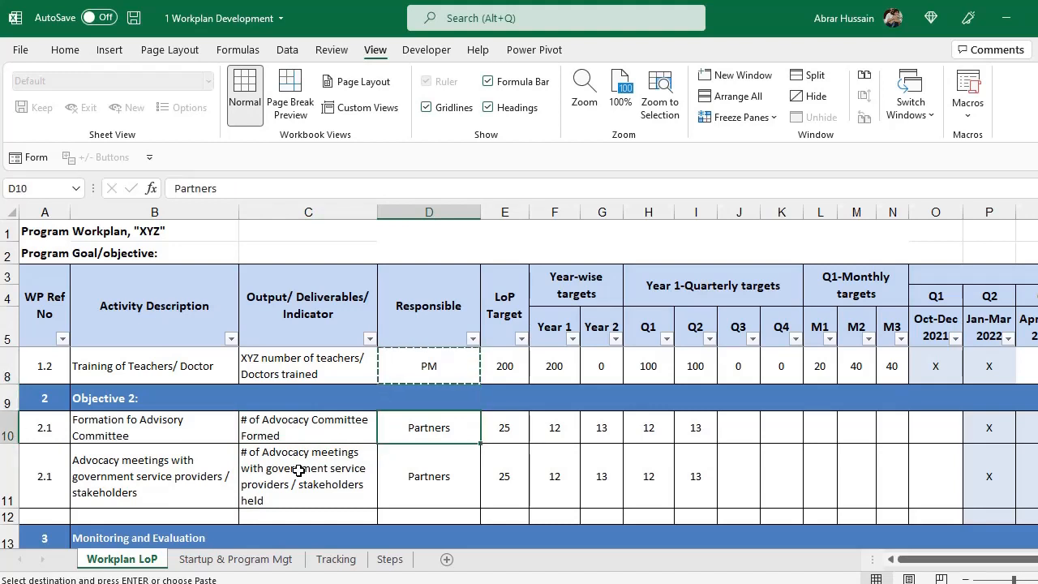
key("ctrl+v")
key("Right")
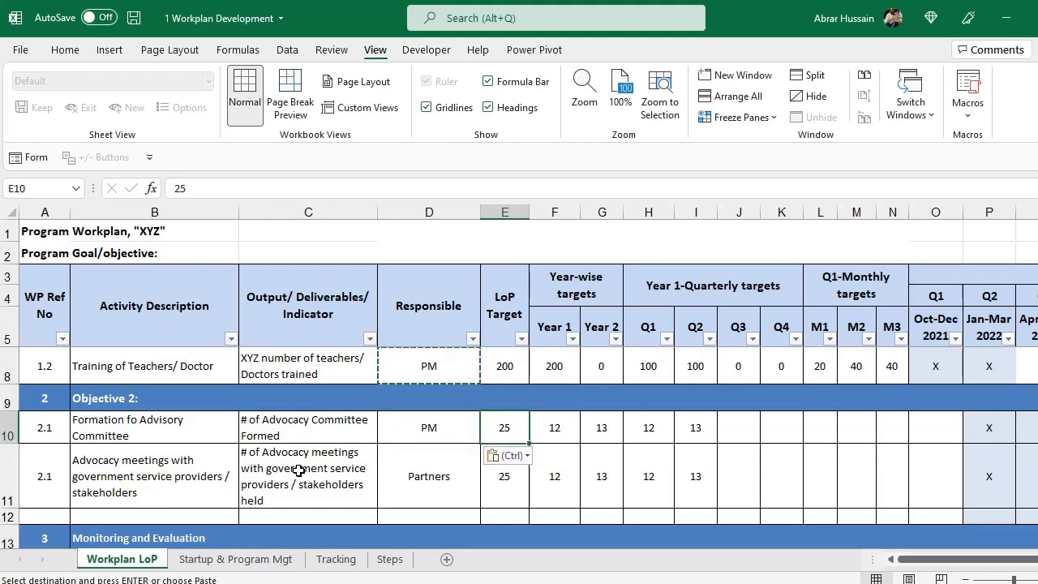
key("Escape")
Set LoP, Year 1 and Q1 targets to 1, clearing the old Year 2 and Q2 values.
type("1")
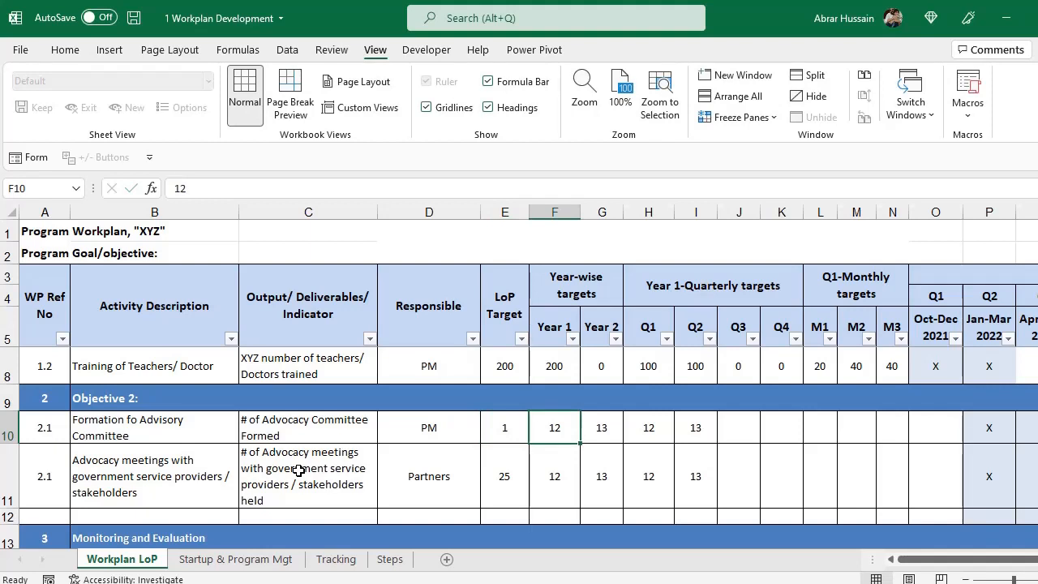
type("1")
key("Tab")
key("shift+Right")
key("shift+Right")
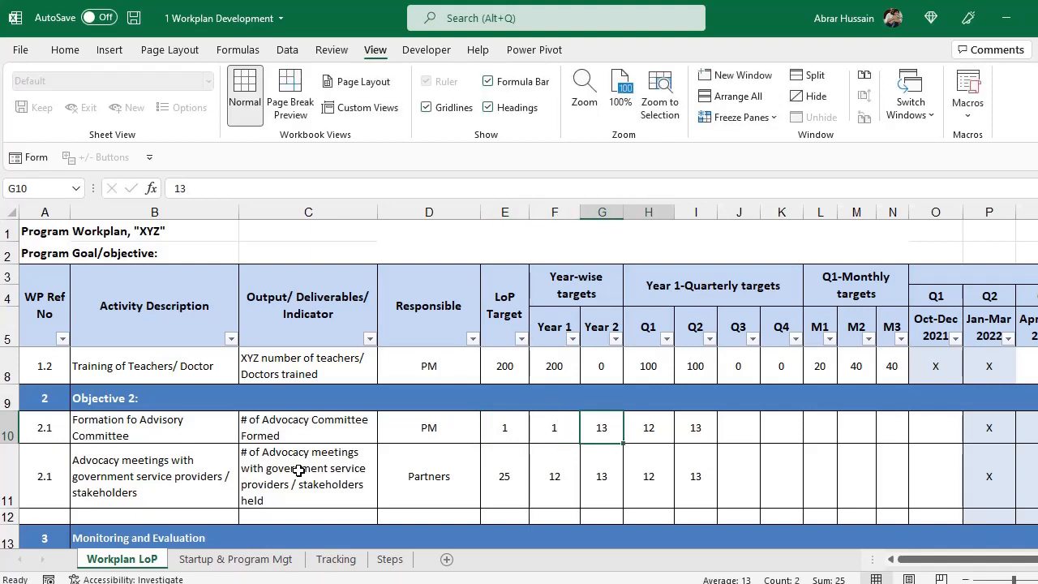
key("Delete")
key("Right")
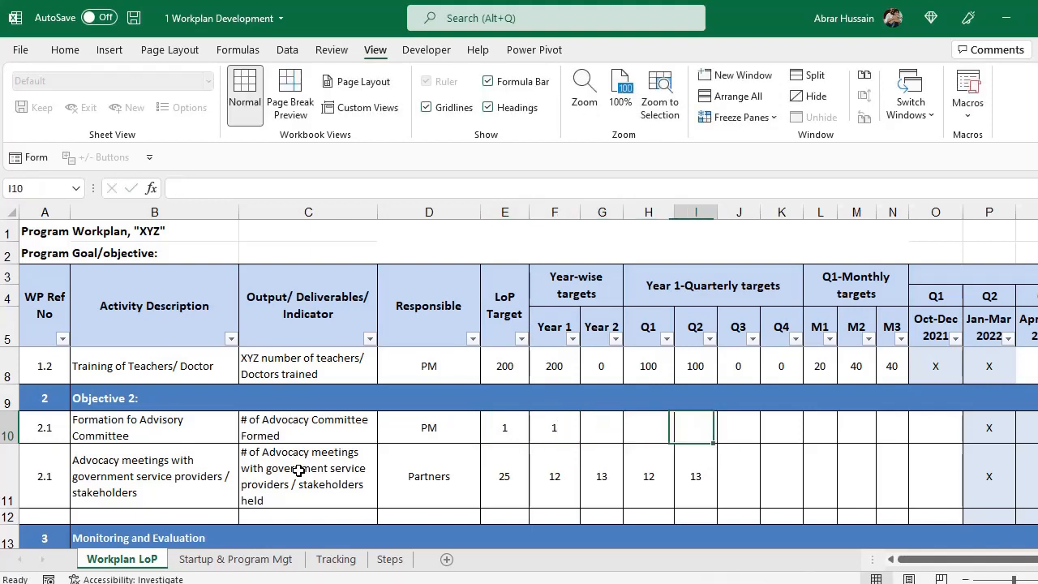
type("1")
key("Left")
key("Left")
key("Left")
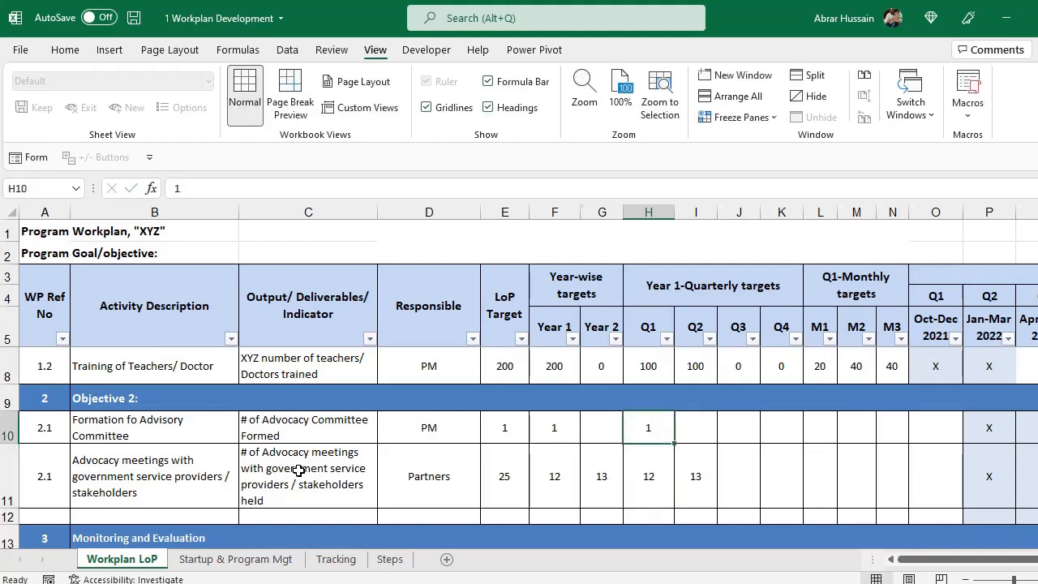
Enter an M1 target of 1 for the Advisory Committee row.
key("Right")
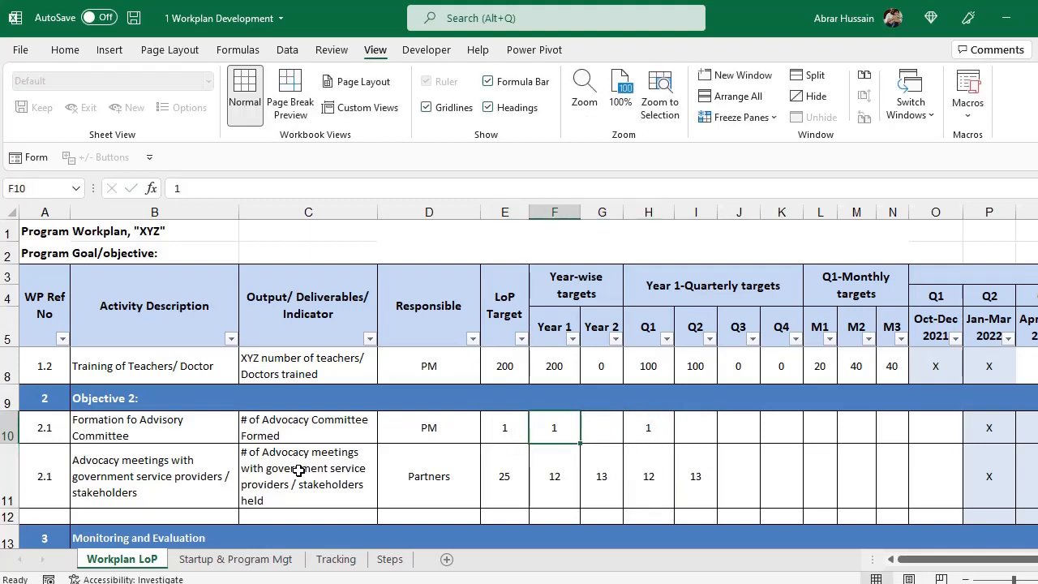
key("Right")
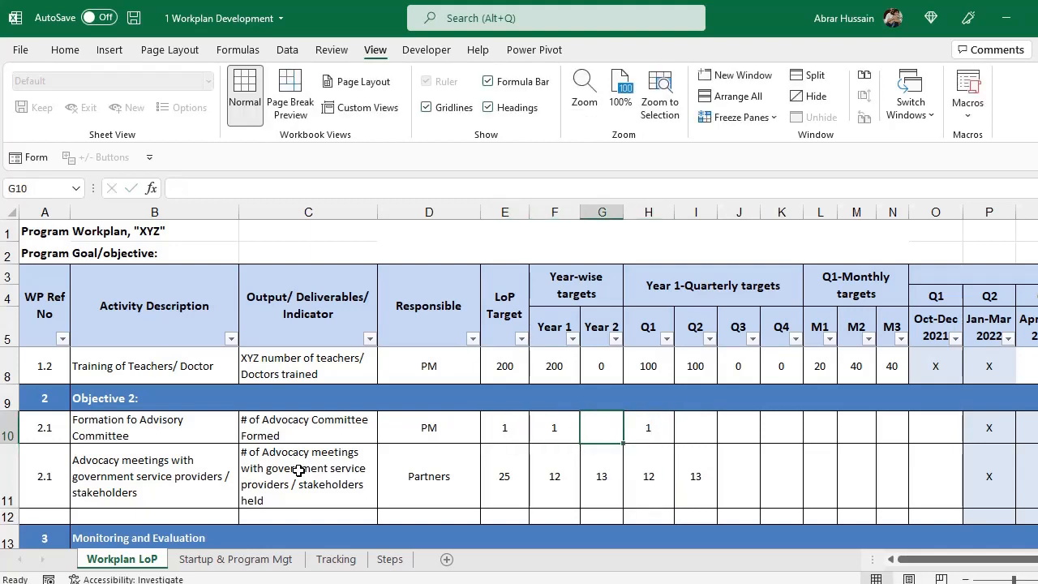
key("Right")
key("Left")
key("Left")
key("Left")
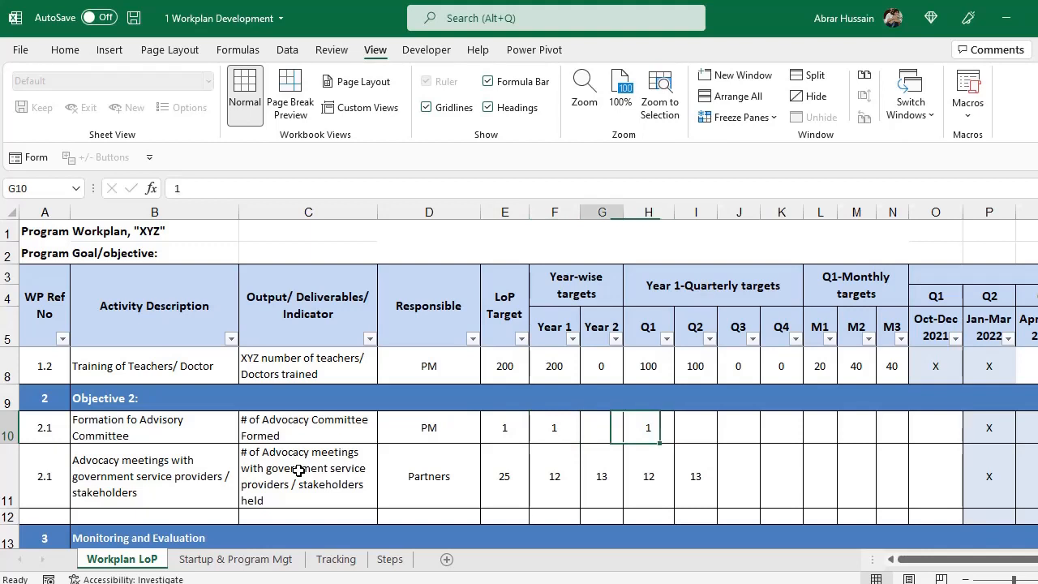
key("Right")
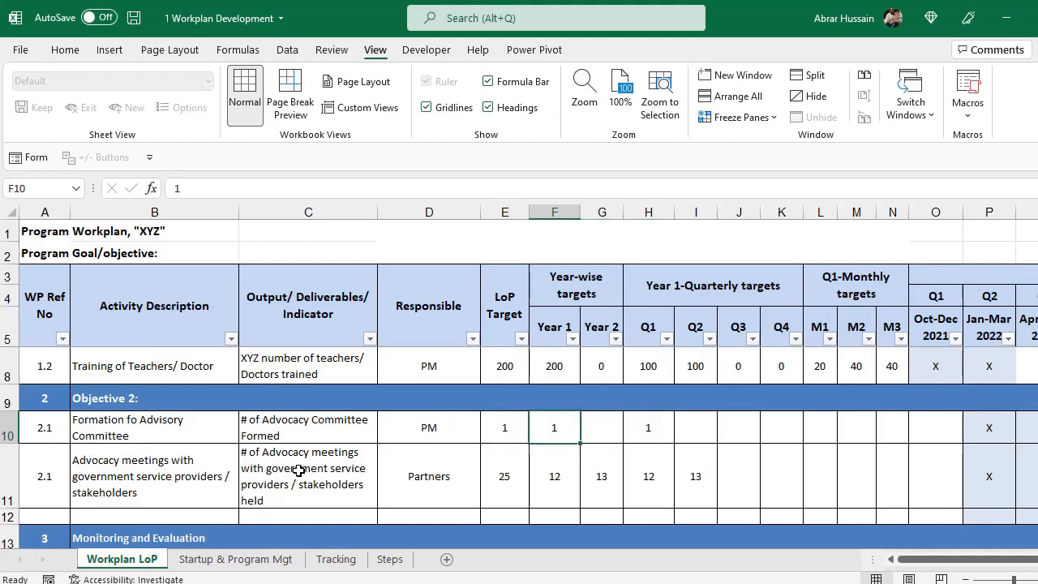
key("Right")
key("Right")
key("Right")
key("Right")
key("Right")
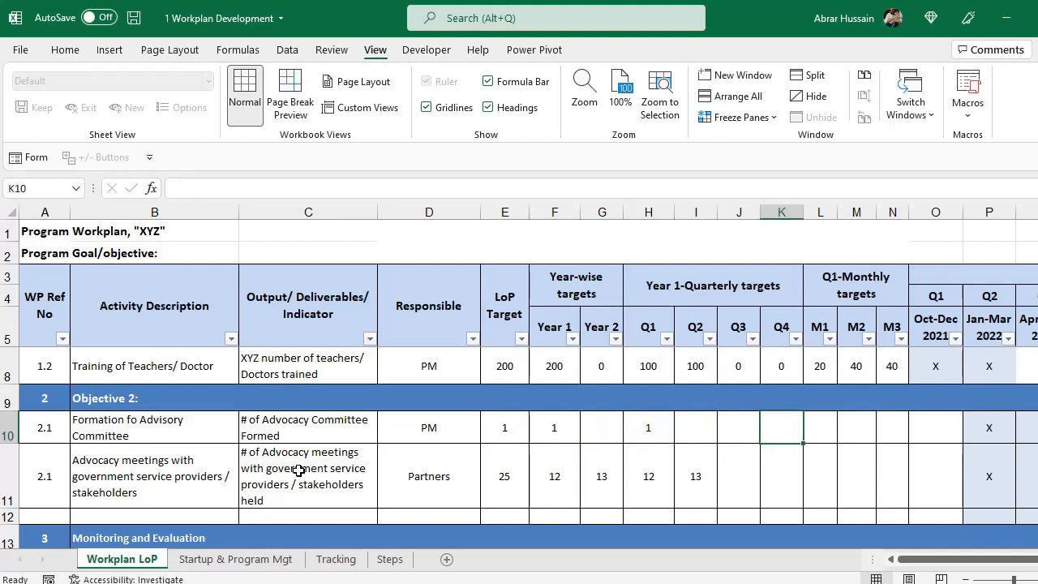
key("Right")
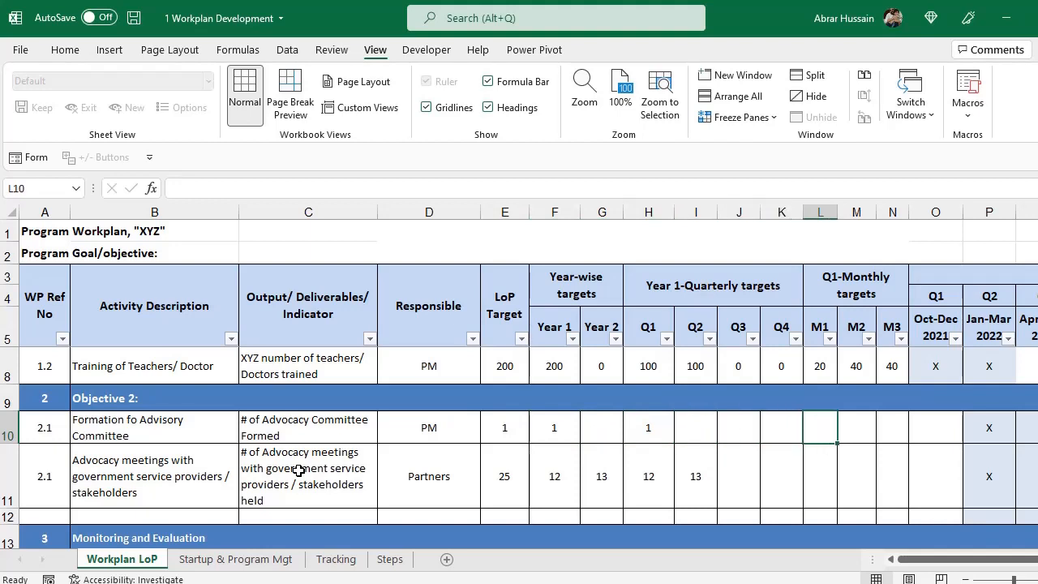
type("1")
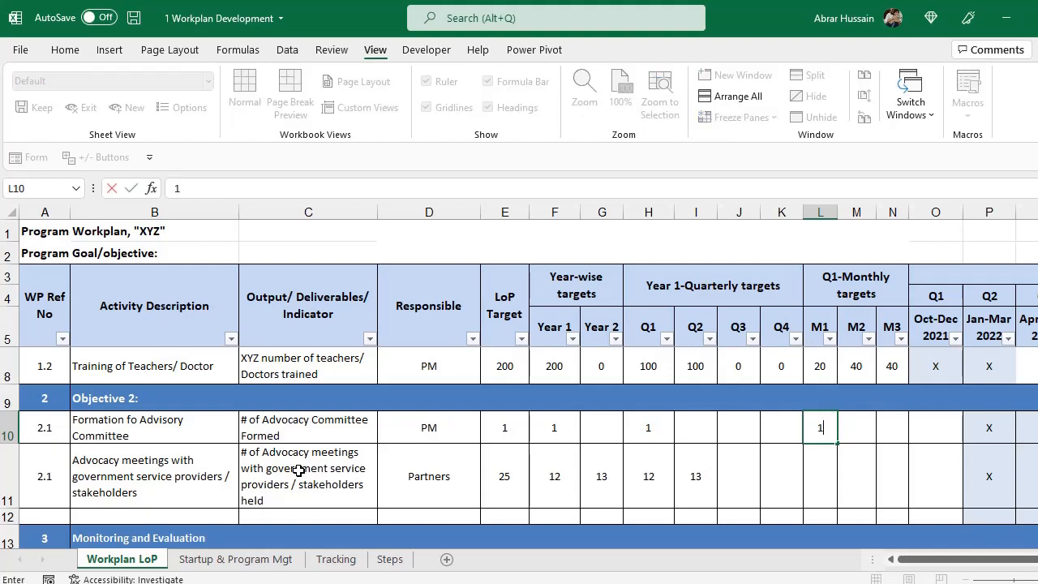
key("Right")
key("Right")
key("Right")
key("Right")
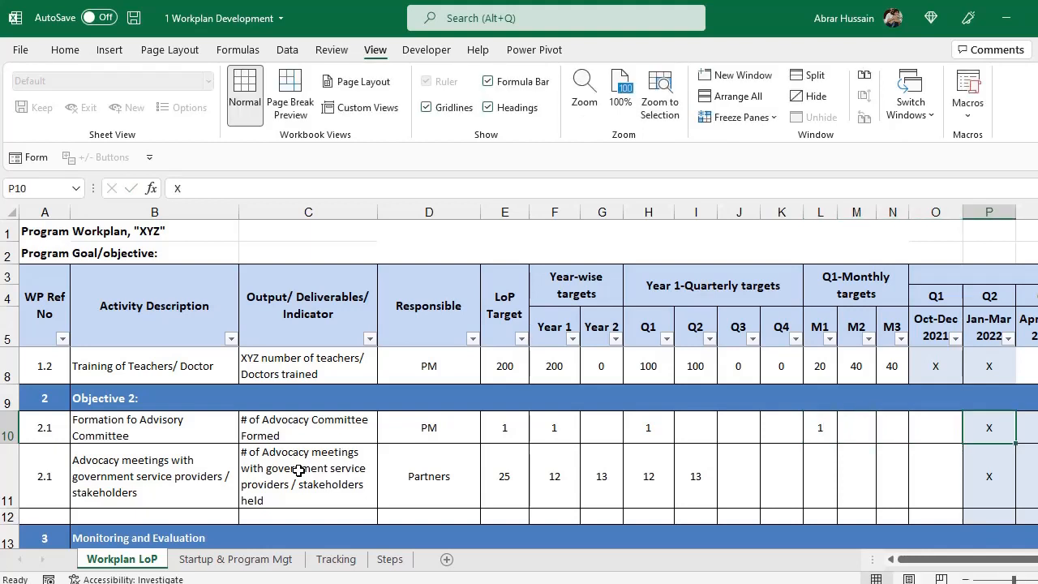
Mark X in Oct-Dec 2021 only, pasting a blank cell over the later quarters P10:V10.
key("ctrl+c")
key("Left")
key("ctrl+v")
key("Down")
key("ctrl+c")
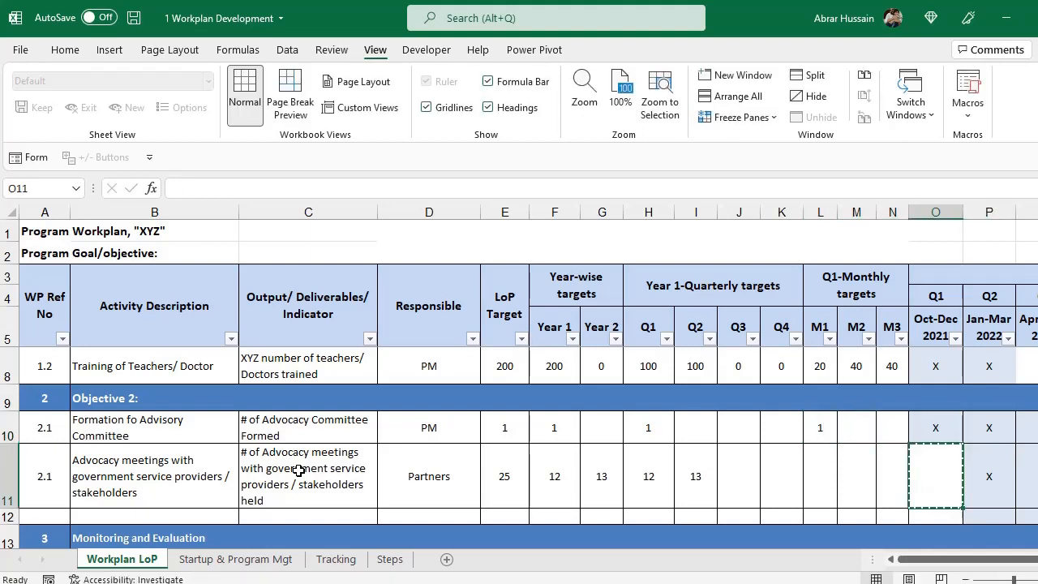
key("Up")
key("Right")
key("ctrl+v")
key("Right")
key("ctrl+v")
key("Right")
key("ctrl+v")
key("Right")
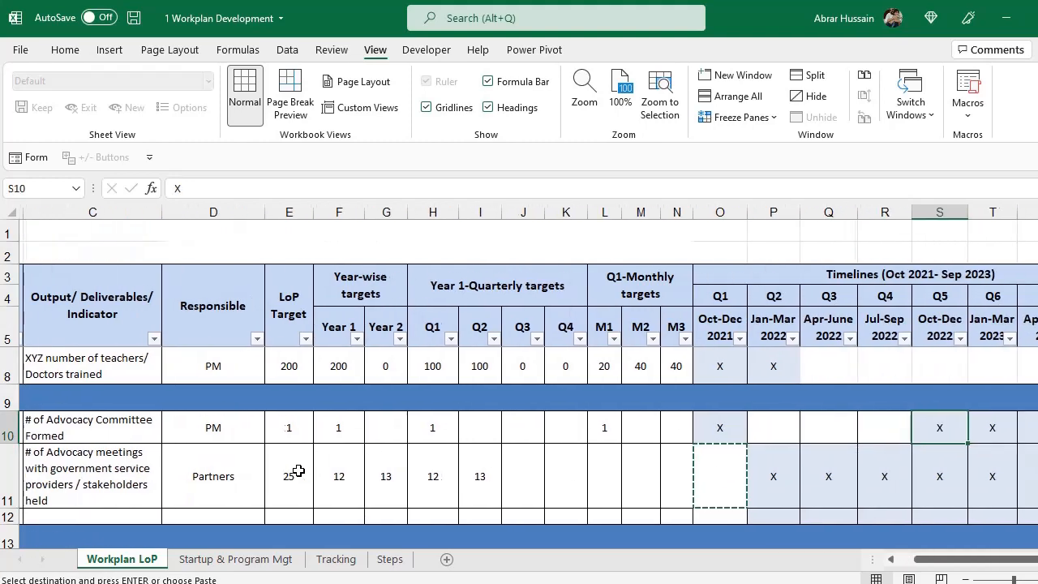
key("ctrl+v")
key("Right")
key("ctrl+v")
key("Right")
key("ctrl+v")
key("Right")
key("ctrl+v")
key("Left")
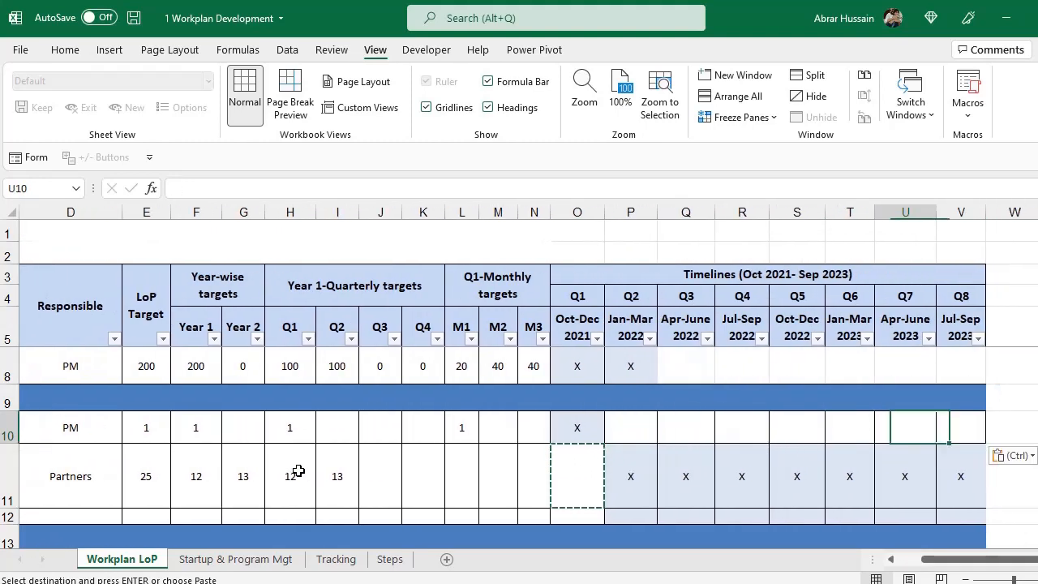
key("Left")
key("Left")
key("Left")
key("Left")
key("Left")
key("Left")
key("Left")
key("Left")
key("Left")
key("Left")
key("Left")
key("Left")
key("Left")
key("Left")
key("Left")
key("Left")
key("Left")
key("Left")
key("Left")
key("Left")
key("Down")
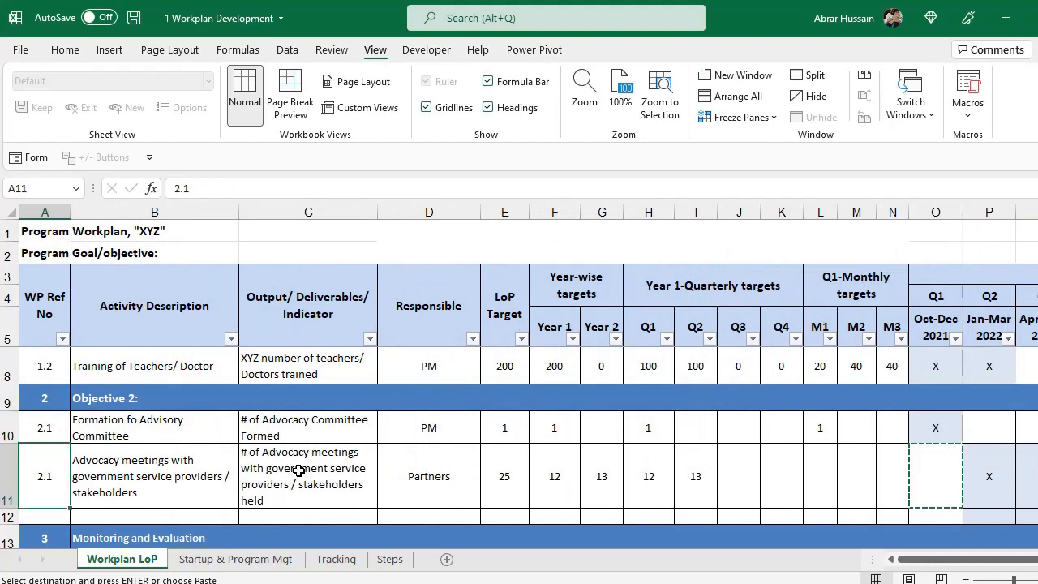
key("Right")
key("Right")
key("Escape")
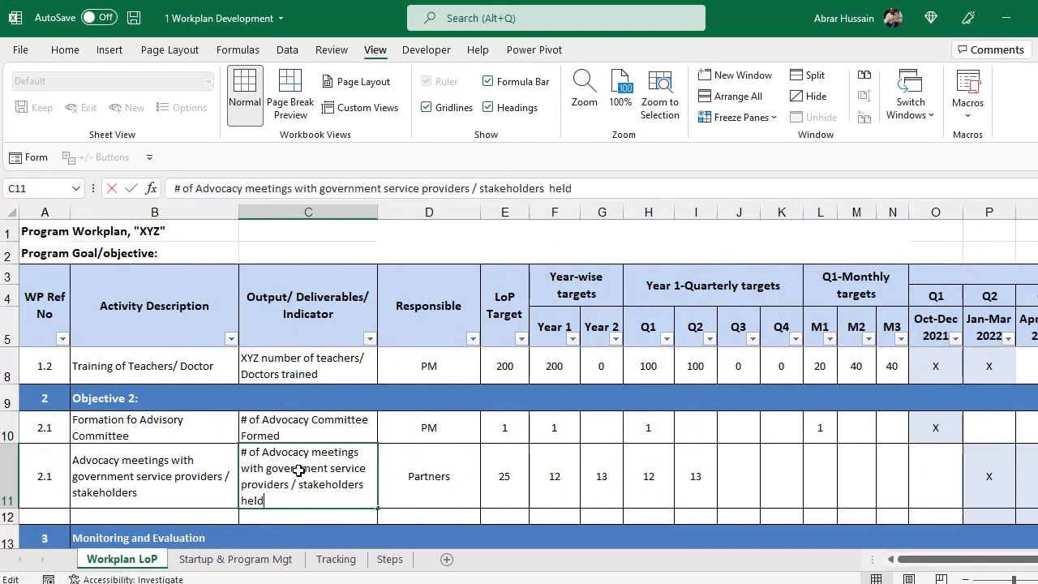
Copy PM from the committee row as responsible for the advocacy meetings.
key("F2")
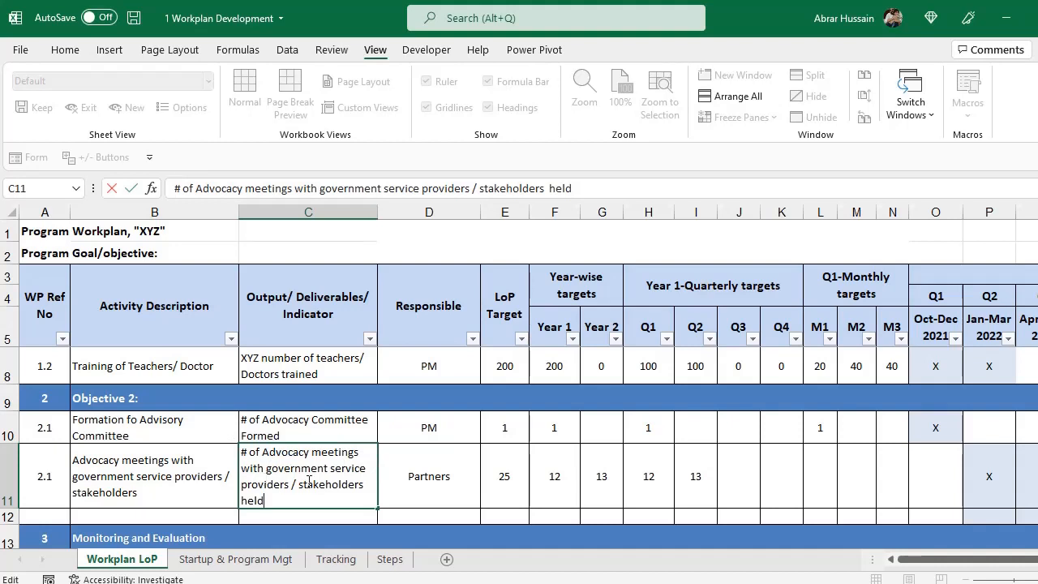
left_click(447, 475)
key("Up")
key("ctrl+c")
key("Down")
key("ctrl+v")
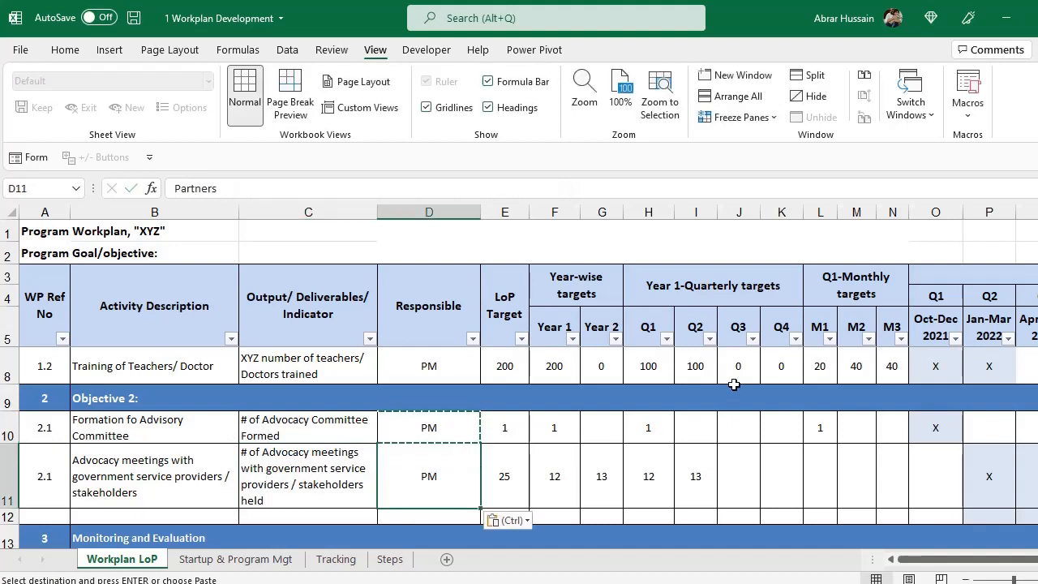
key("Right")
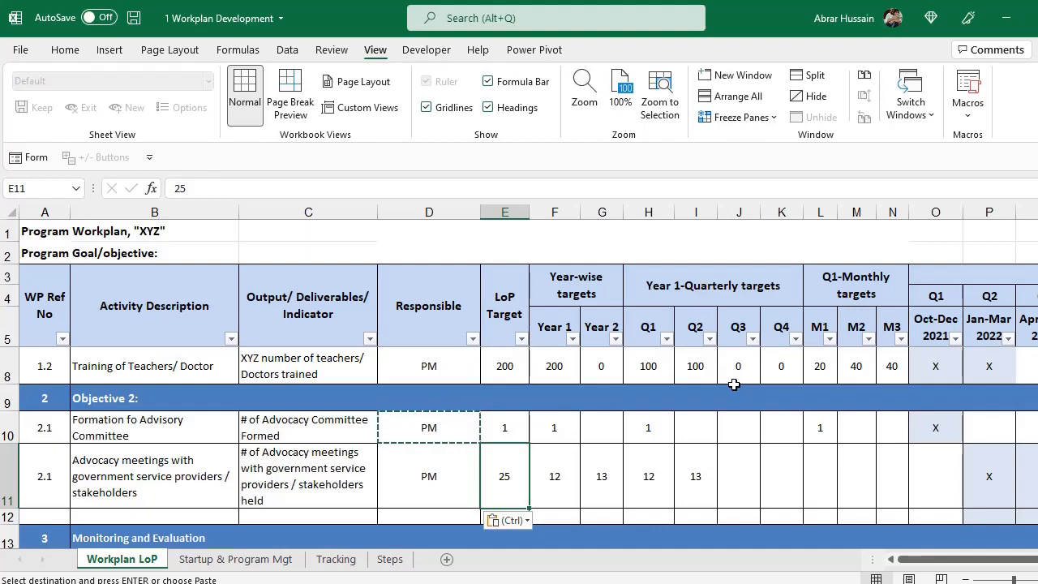
Set the meetings LoP target to 8, split 4 for Year 1 and 4 for Year 2.
type("4")
key("Tab")
key("shift+Tab")
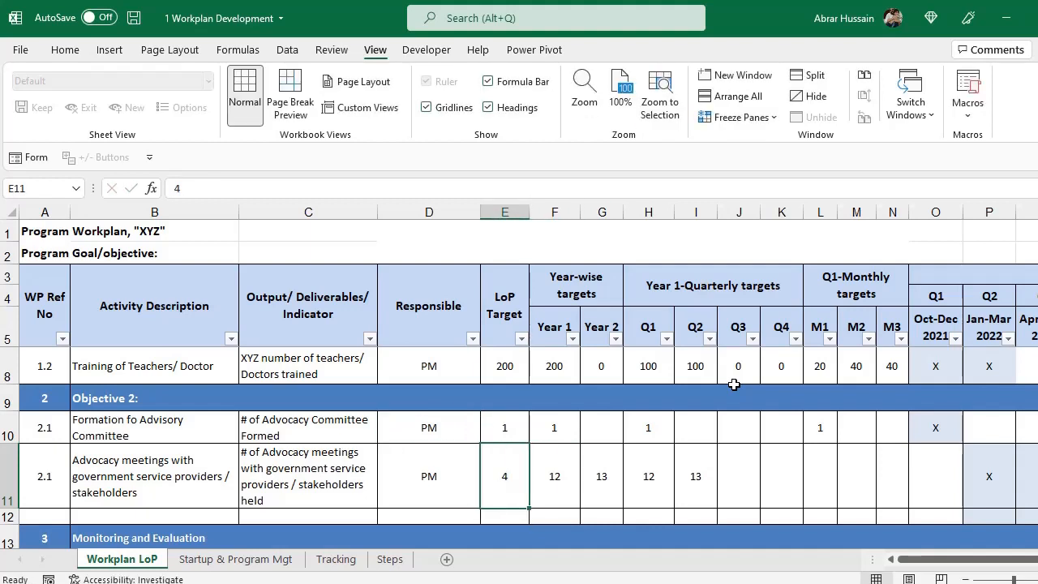
left_click_drag(551, 316, 615, 321)
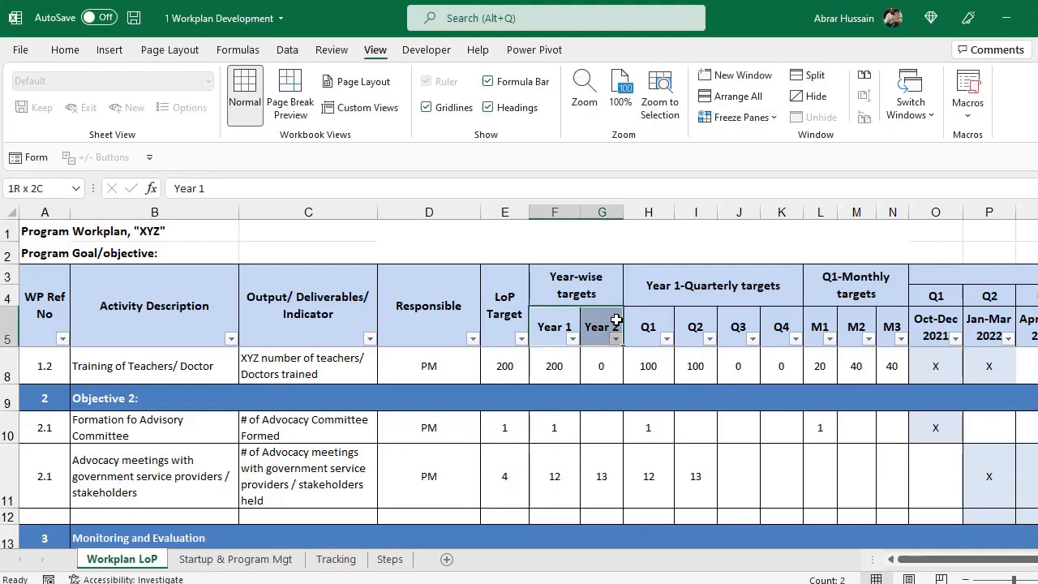
left_click(501, 471)
type("8")
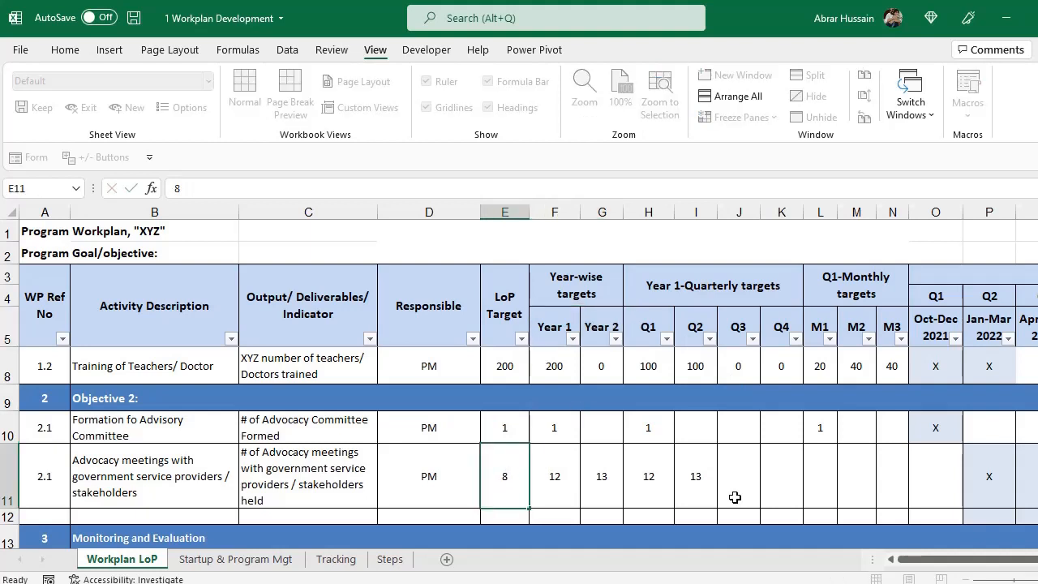
key("Tab")
type("4")
key("Tab")
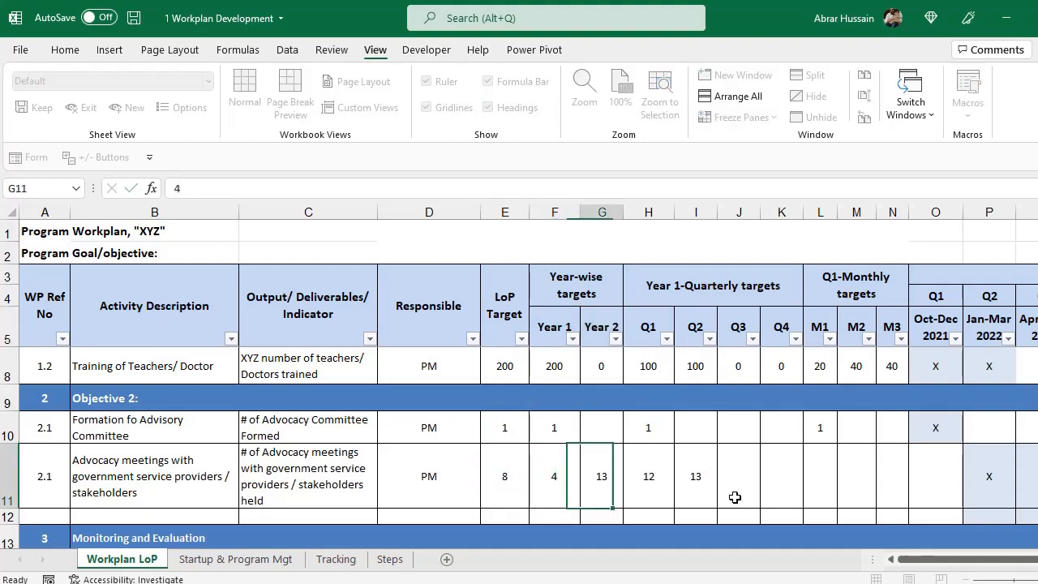
type("4")
key("Tab")
key("Left")
key("Left")
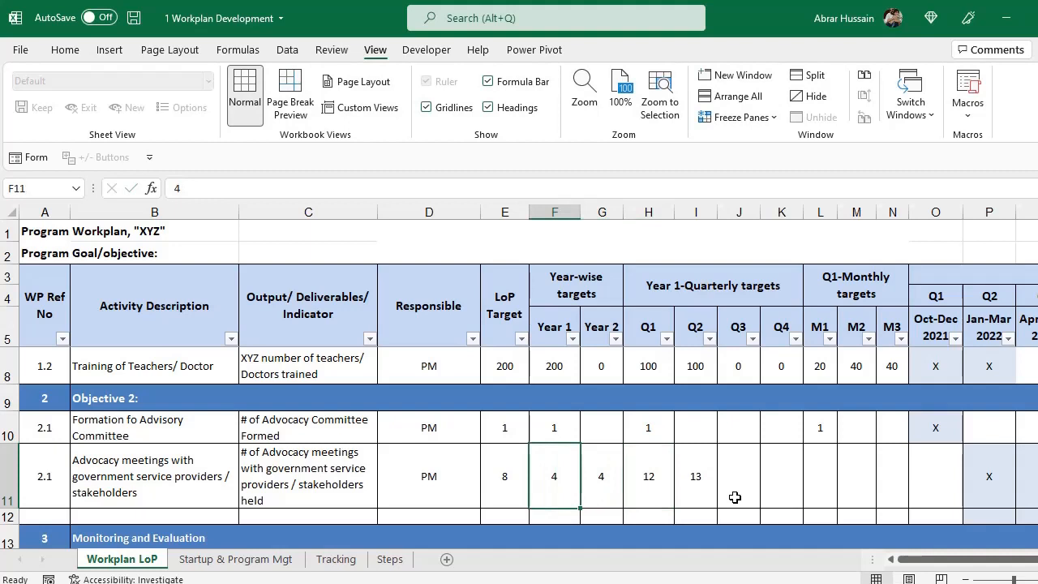
key("shift+Right")
key("Left")
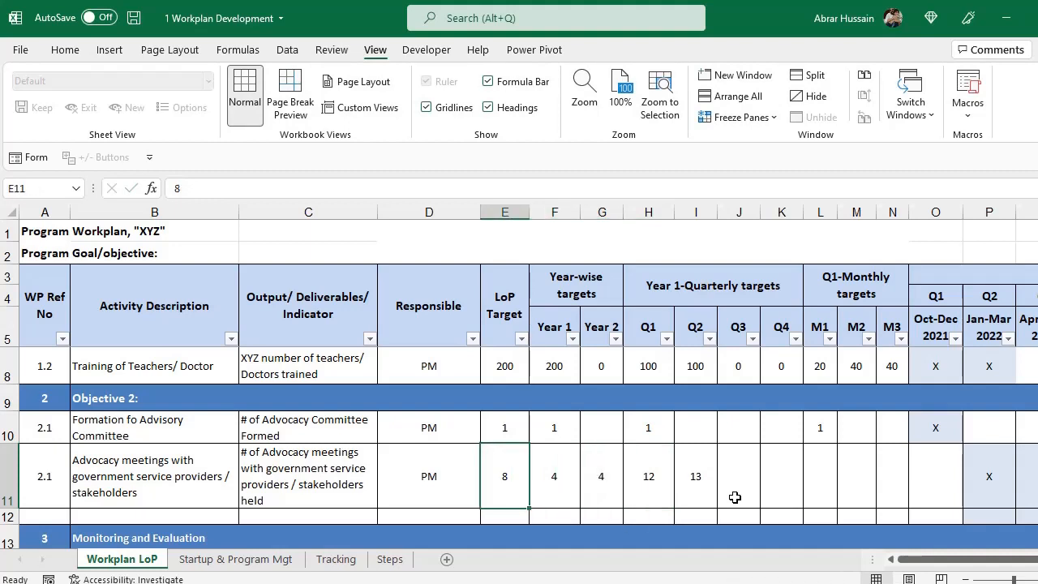
Enter a target of 1 in each quarter Q1 through Q4 for the meetings row.
key("Right")
key("Right")
key("Right")
key("Up")
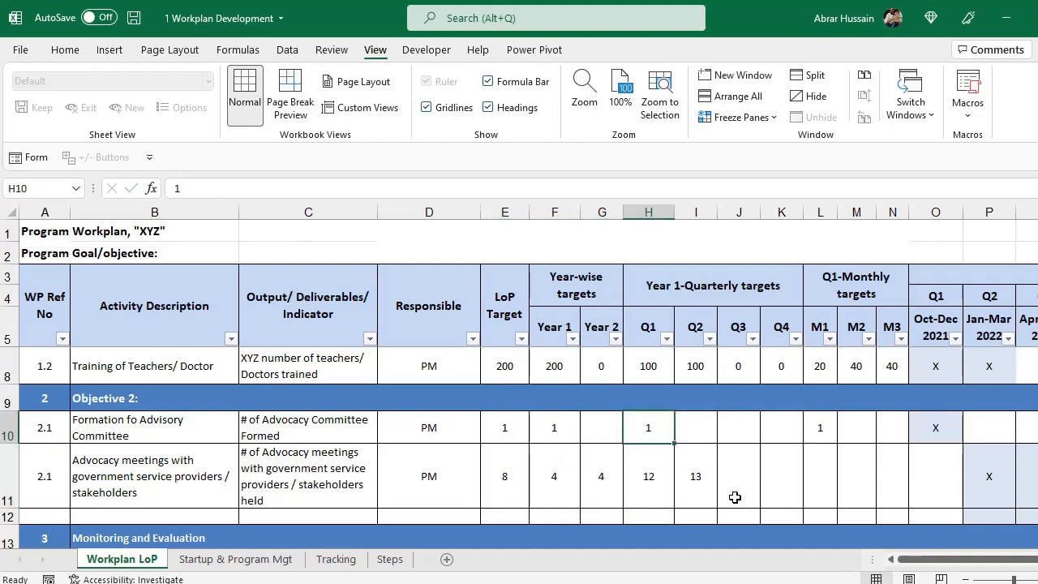
key("Down")
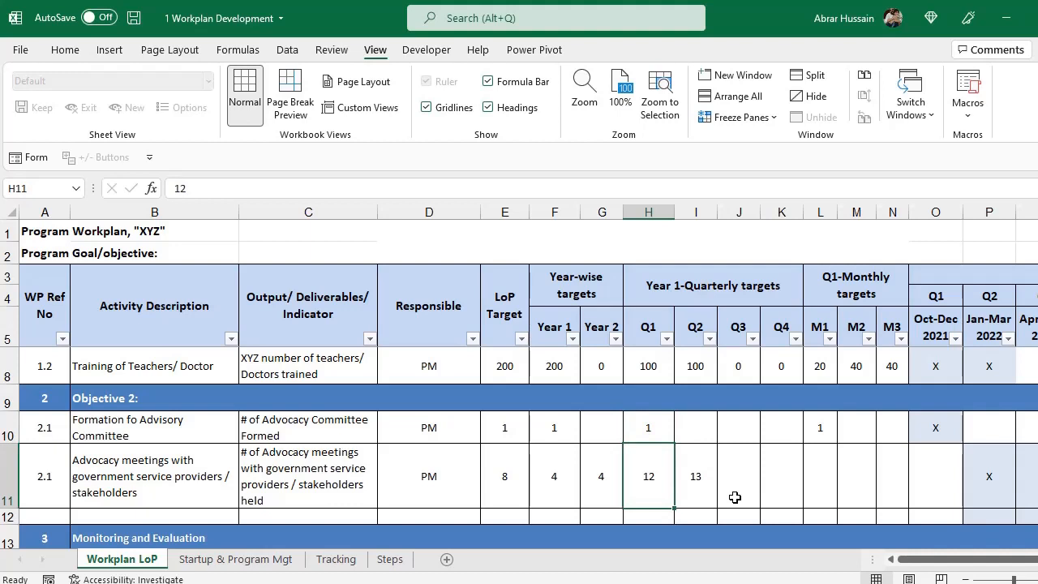
key("Right")
key("Right")
key("Right")
key("Left")
key("Left")
key("Left")
key("Left")
key("Left")
key("Left")
key("Right")
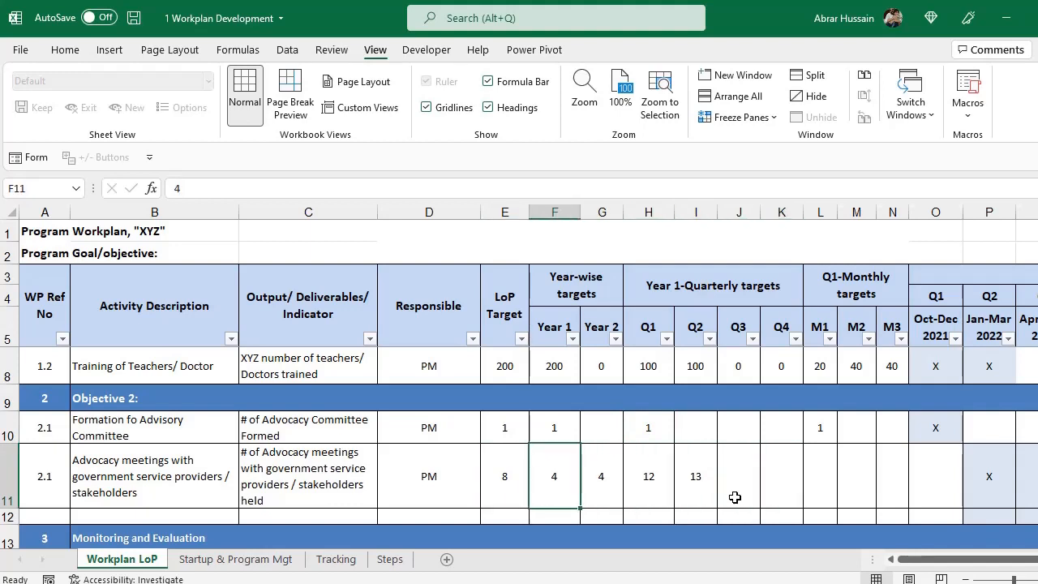
key("Right")
key("Right")
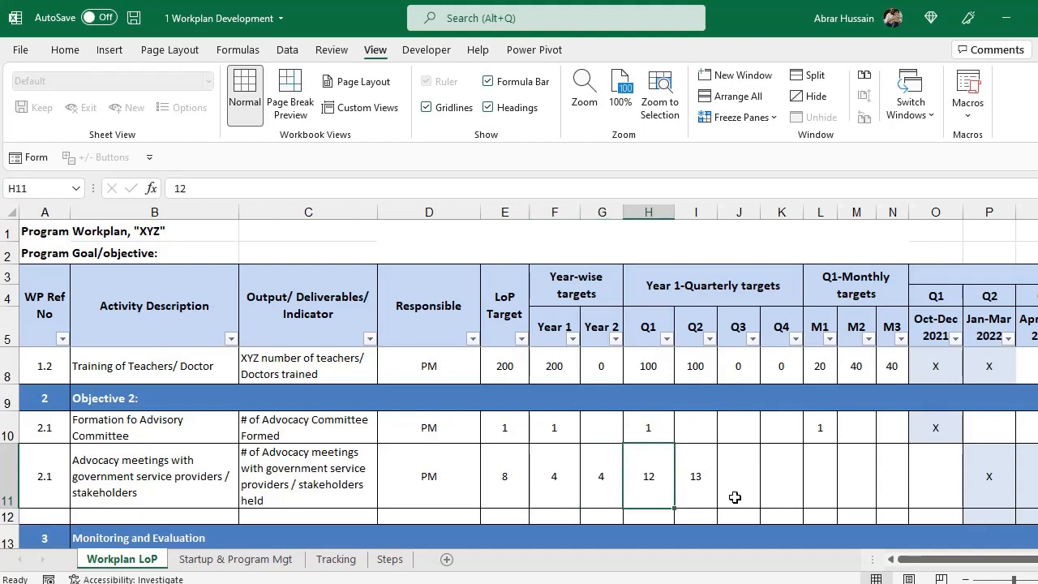
type("1")
key("Tab")
type("1")
key("Tab")
type("1")
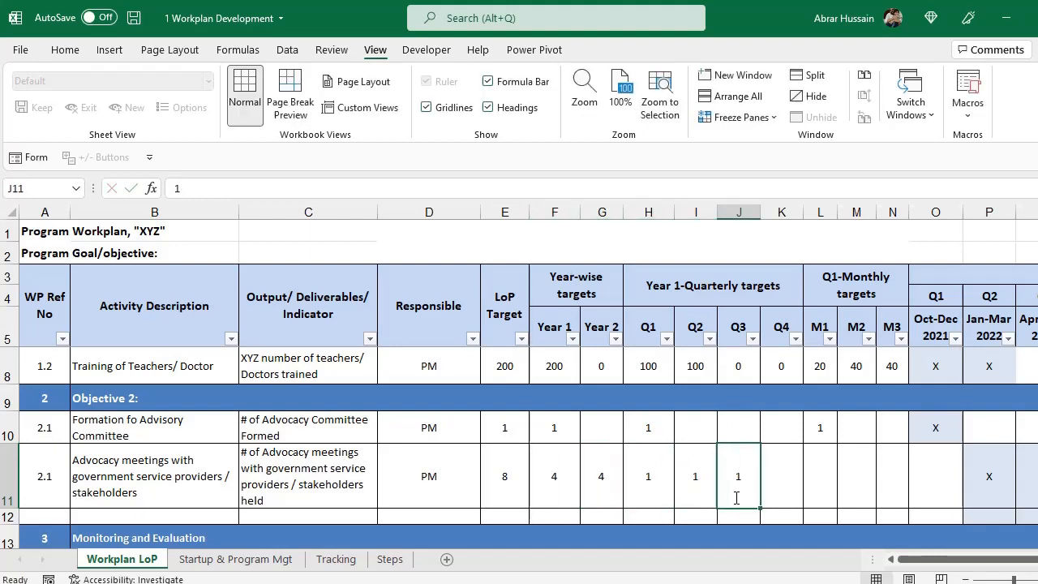
key("Tab")
type("1")
key("Tab")
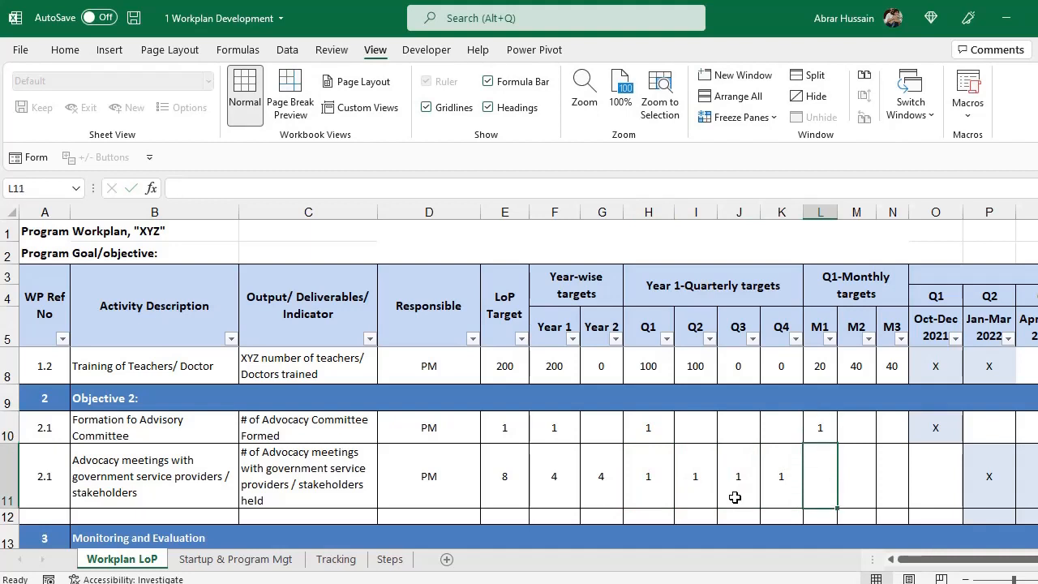
Enter an M3 monthly target of 1 for the meetings row.
key("Left")
key("Left")
key("Left")
key("Left")
key("Right")
key("Right")
key("Right")
key("Right")
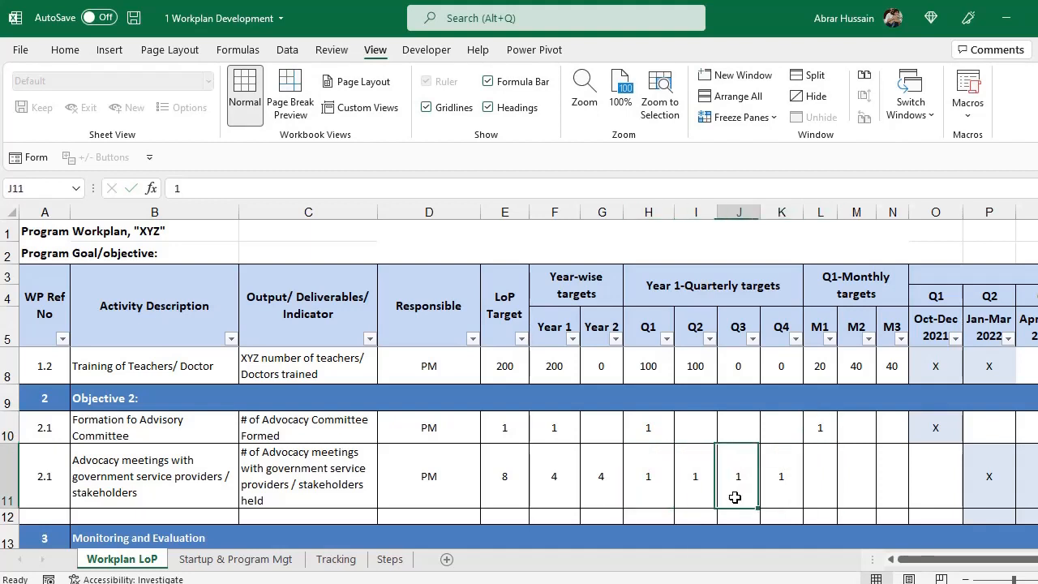
key("Right")
key("Right")
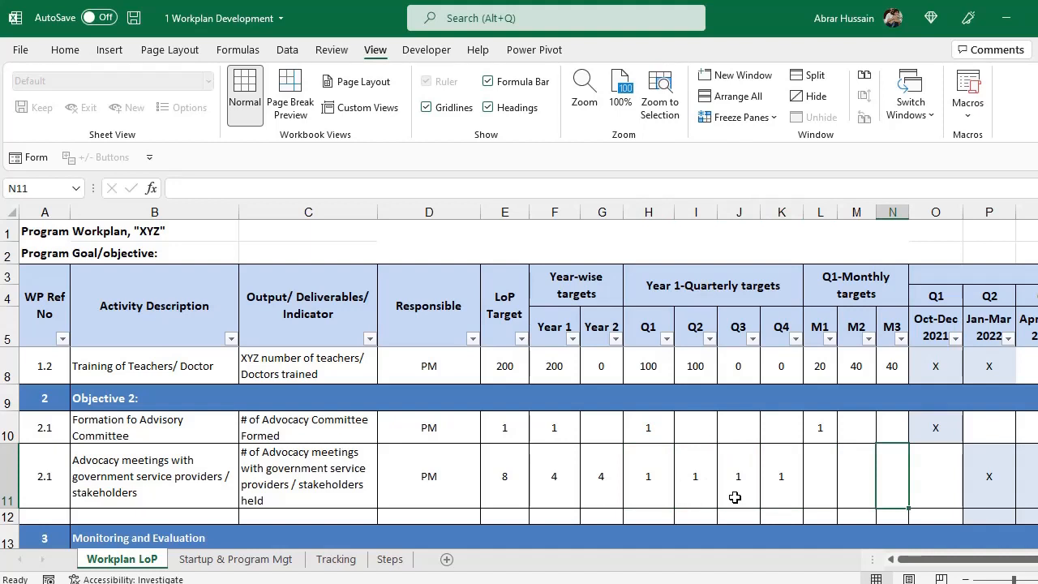
type("1")
key("ctrl+Return")
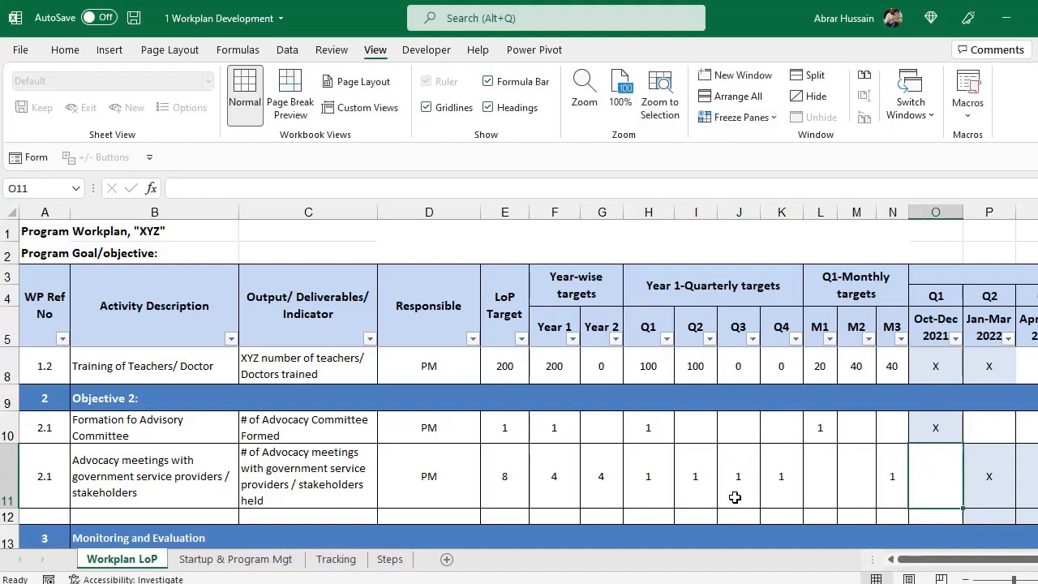
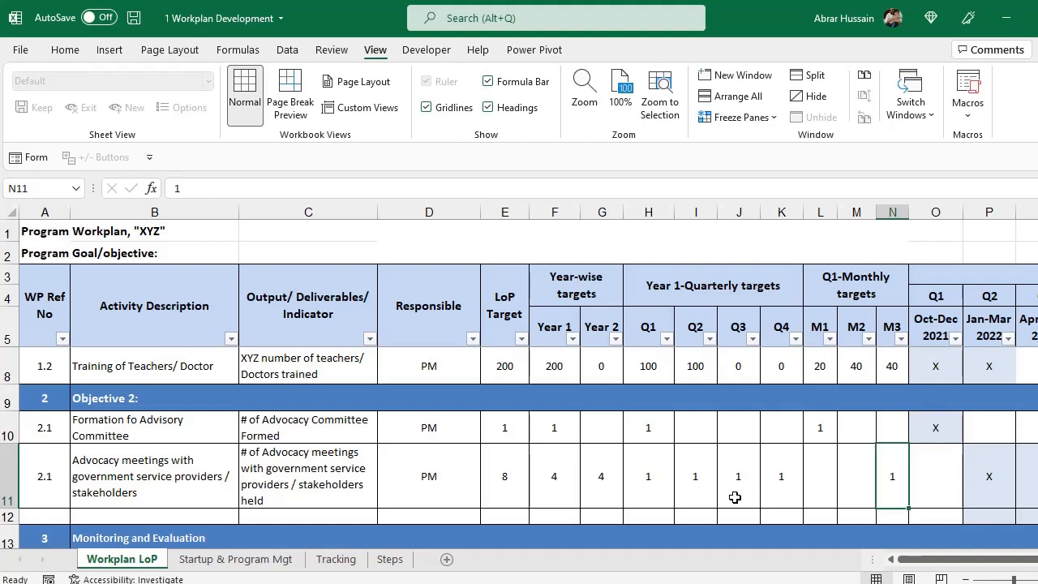
Copy the X from O10 into the first quarters of the advocacy meetings row 11.
key("Right")
key("Up")
key("ctrl+c")
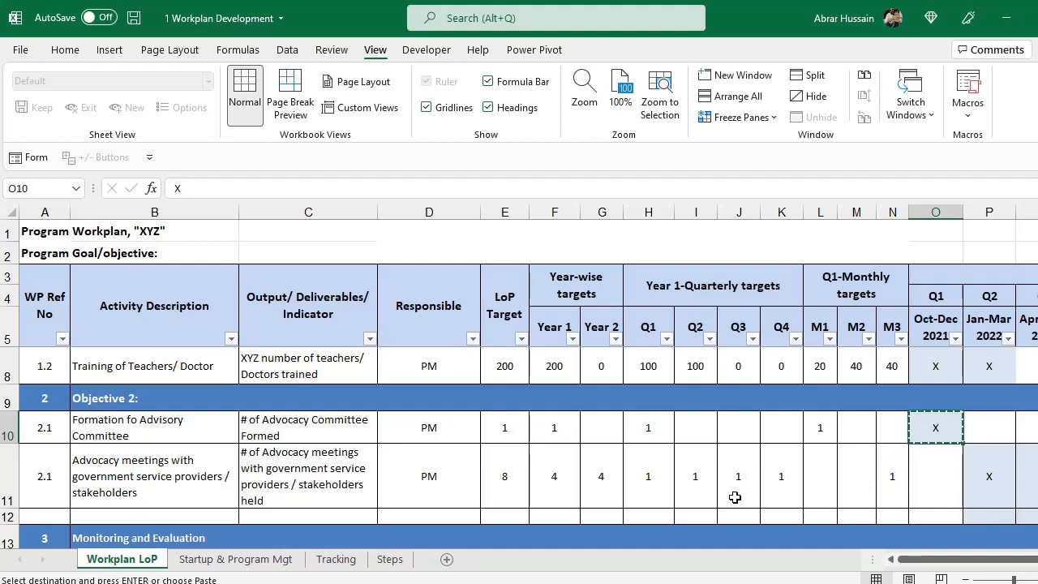
key("Down")
key("ctrl+v")
key("Right")
key("Right")
key("Right")
key("ctrl+v")
key("Right")
key("ctrl+v")
key("Right")
key("ctrl+v")
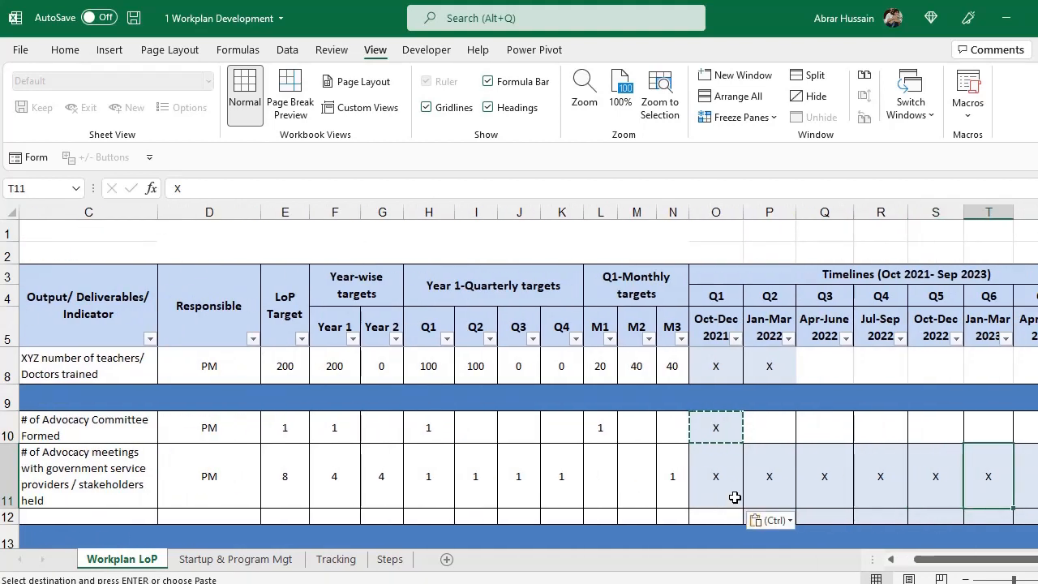
Check the row 11 X marks from O11 to T11 and return to the activity in B11.
left_click_drag(711, 213, 836, 212)
left_click_drag(732, 477, 952, 484)
left_click_drag(963, 560, 871, 567)
left_click(122, 453)
scroll(137, 421, "down", 1)
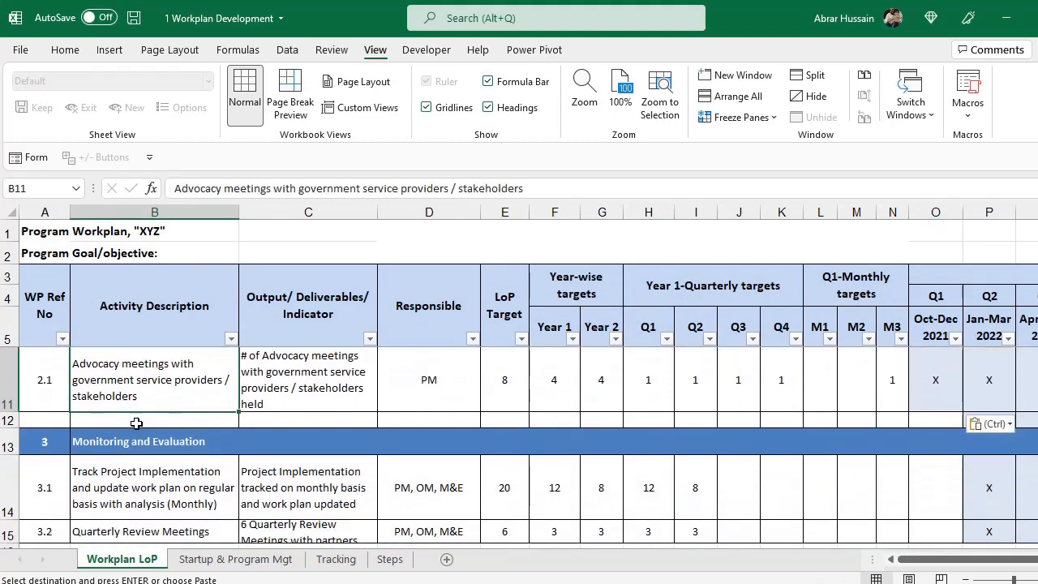
scroll(158, 415, "down", 1)
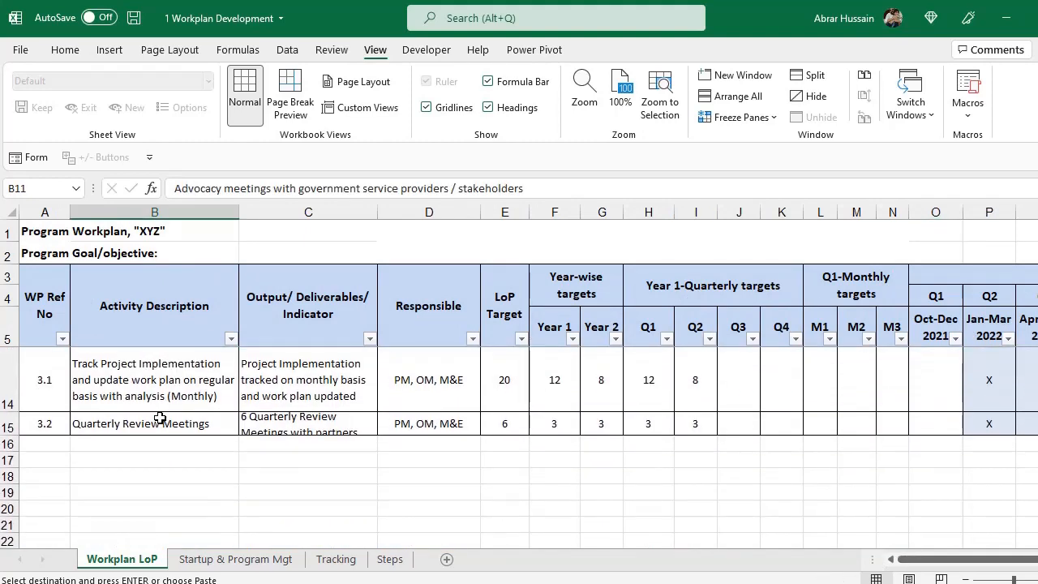
scroll(160, 417, "up", 1)
left_click(106, 446)
left_click(47, 444)
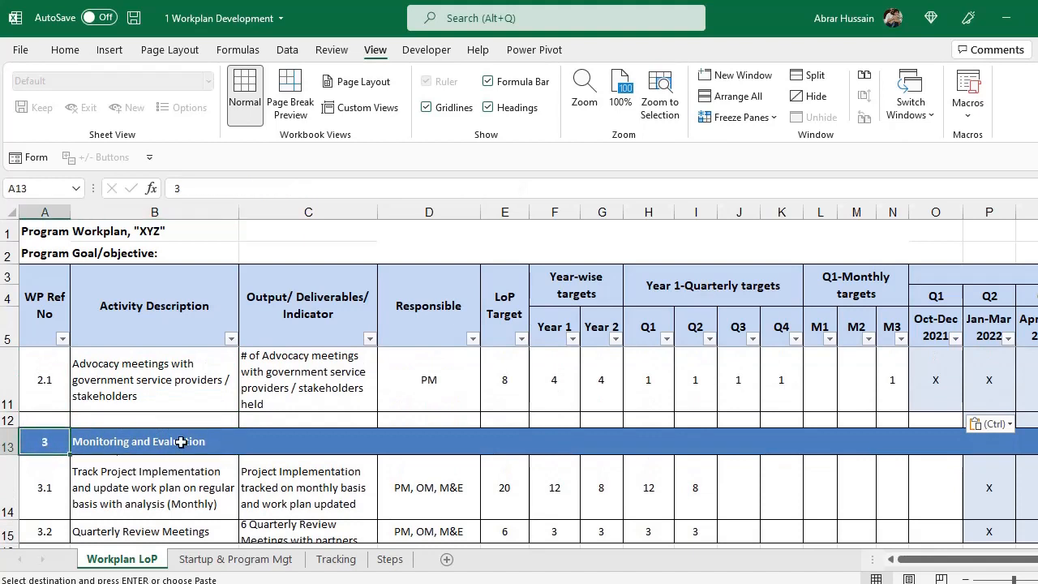
left_click(182, 442)
left_click(186, 497)
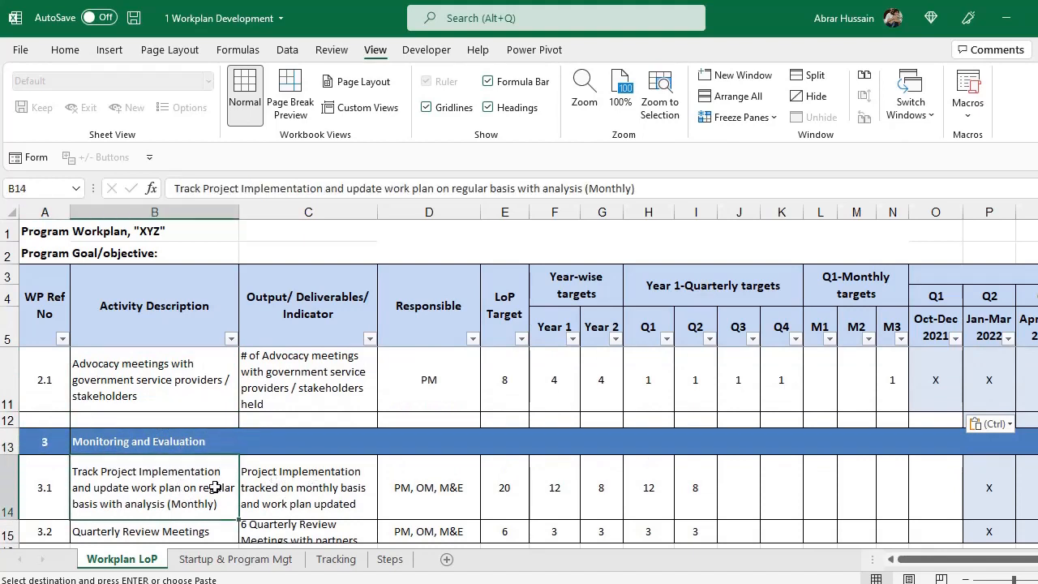
scroll(173, 488, "down", 1)
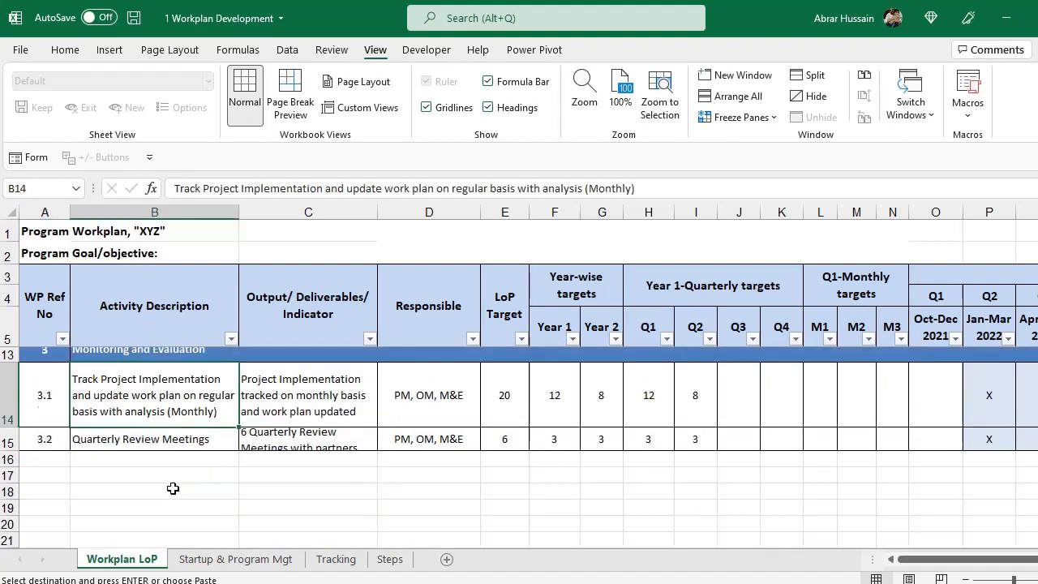
left_click_drag(156, 373, 146, 417)
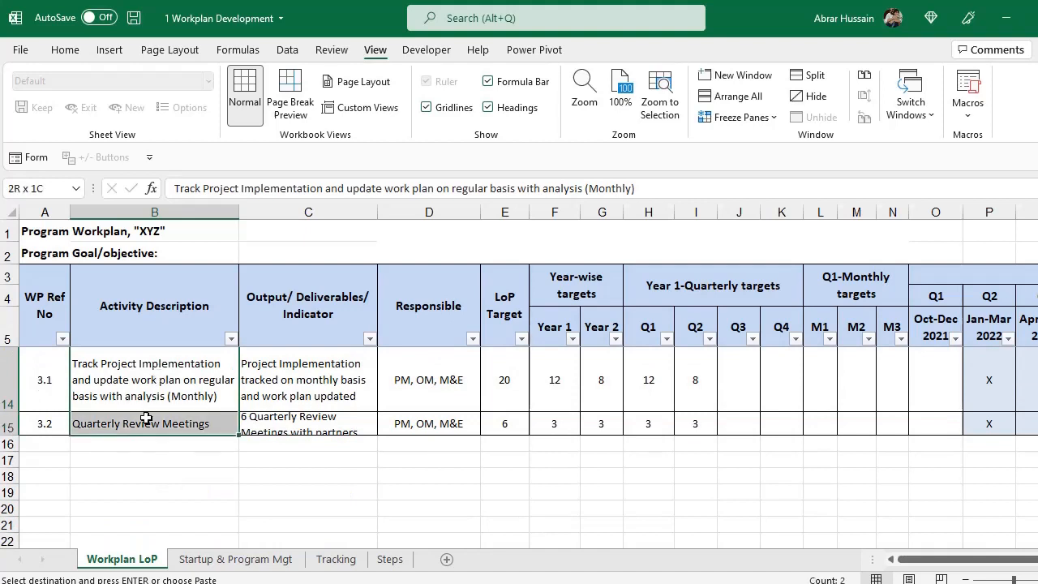
left_click(136, 374)
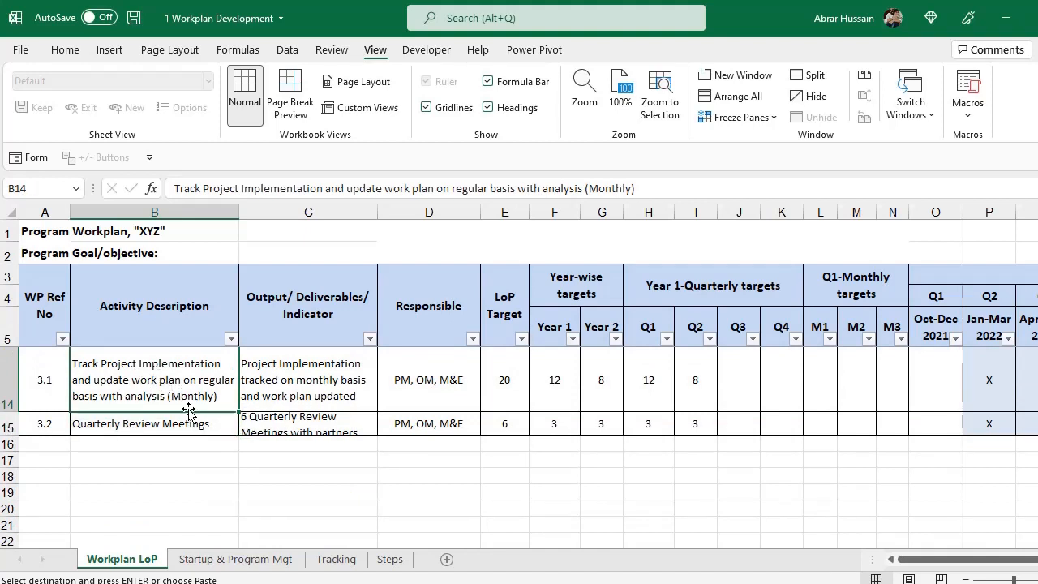
left_click(423, 378)
left_click(84, 393)
left_click(133, 427)
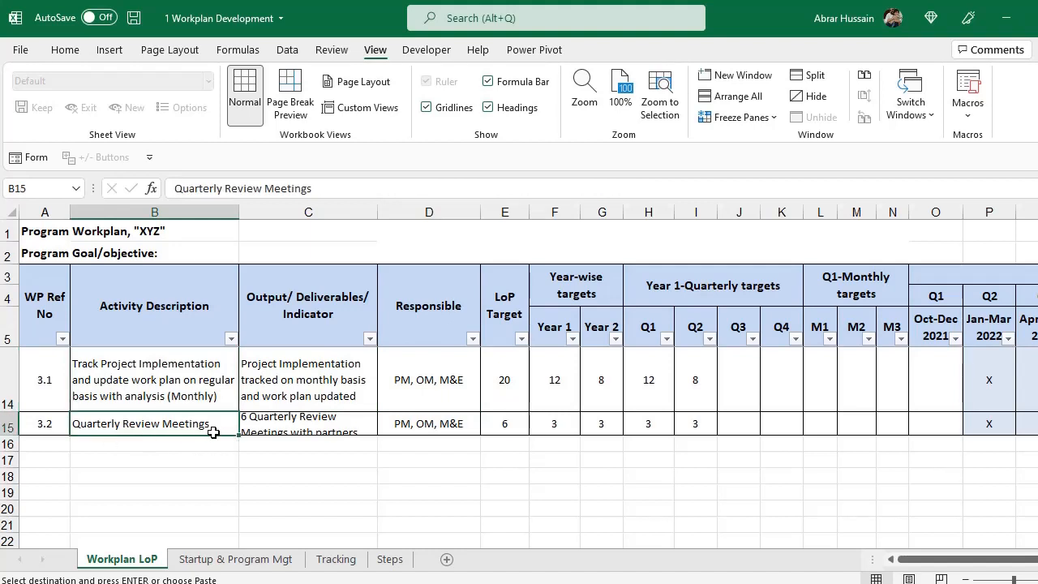
left_click(312, 424)
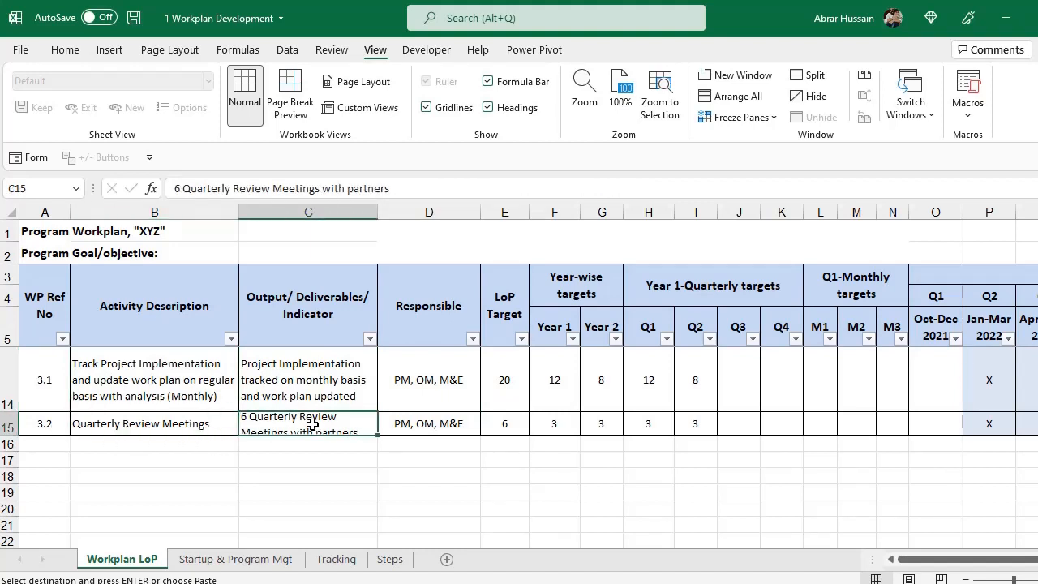
left_click_drag(504, 367, 698, 406)
left_click(147, 393)
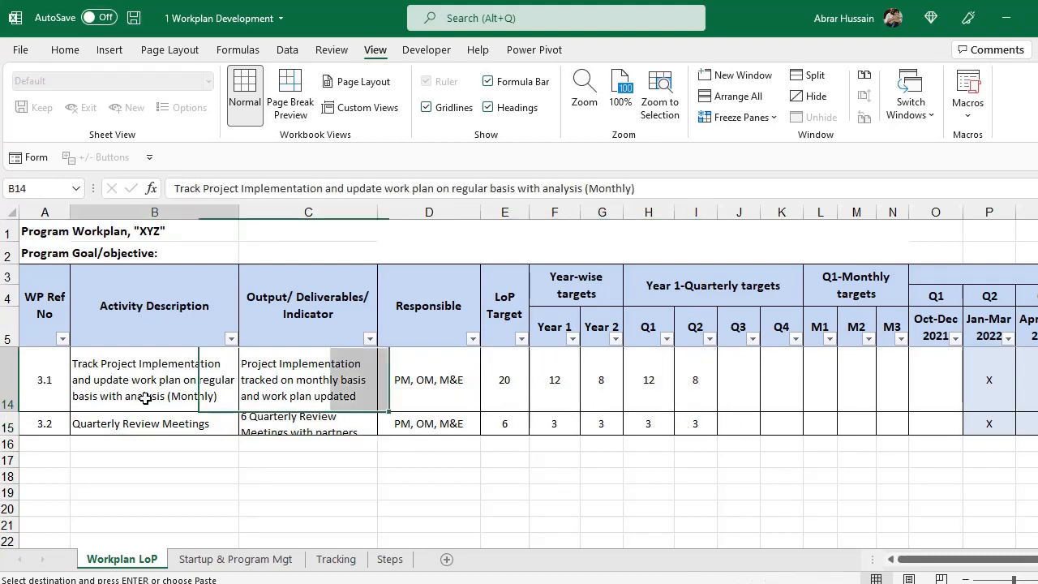
scroll(606, 480, "up", 1)
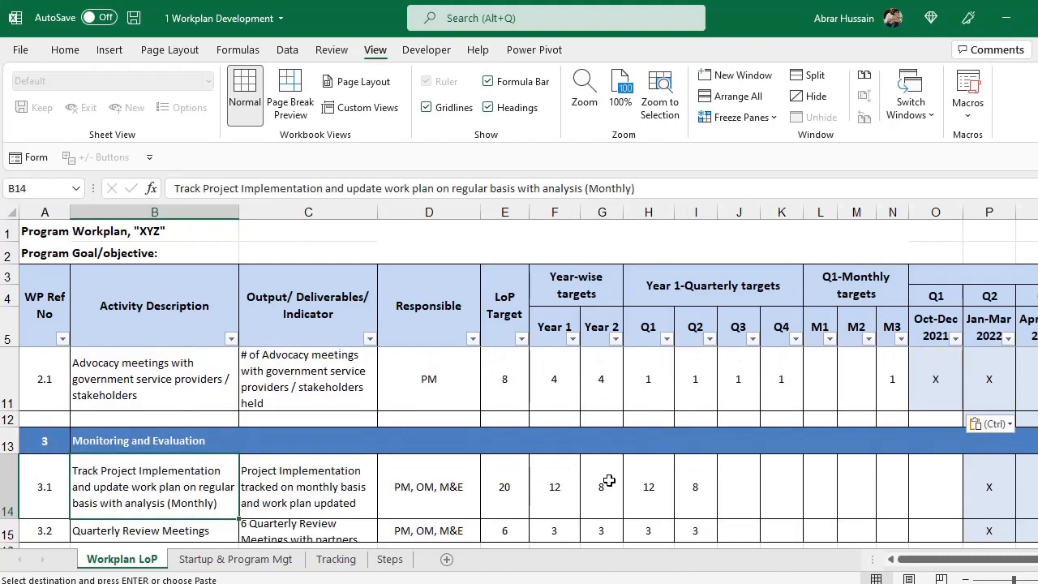
left_click(519, 489)
scroll(678, 461, "down", 1)
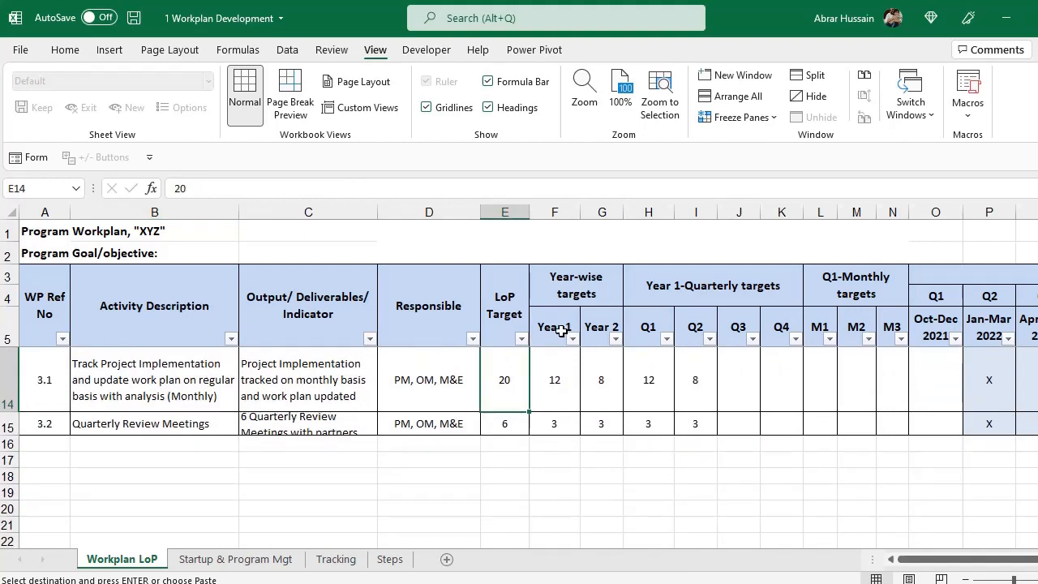
left_click_drag(560, 330, 592, 325)
Enter activity 3.1's LoP target of 24, with 12 for Year 1 and 12 for Year 2.
left_click(503, 380)
type("24")
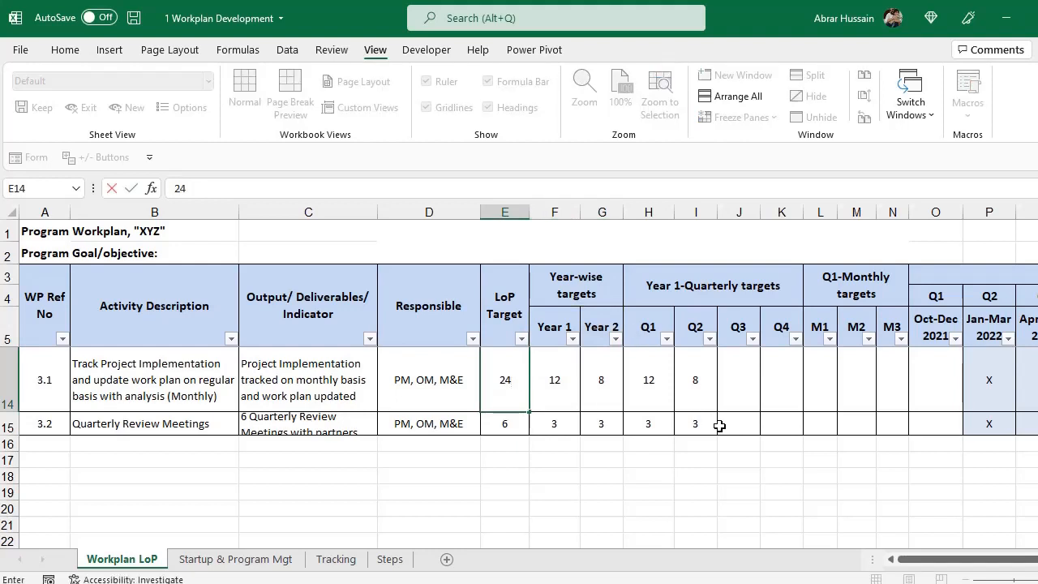
key("Tab")
type("12")
key("Tab")
type("12")
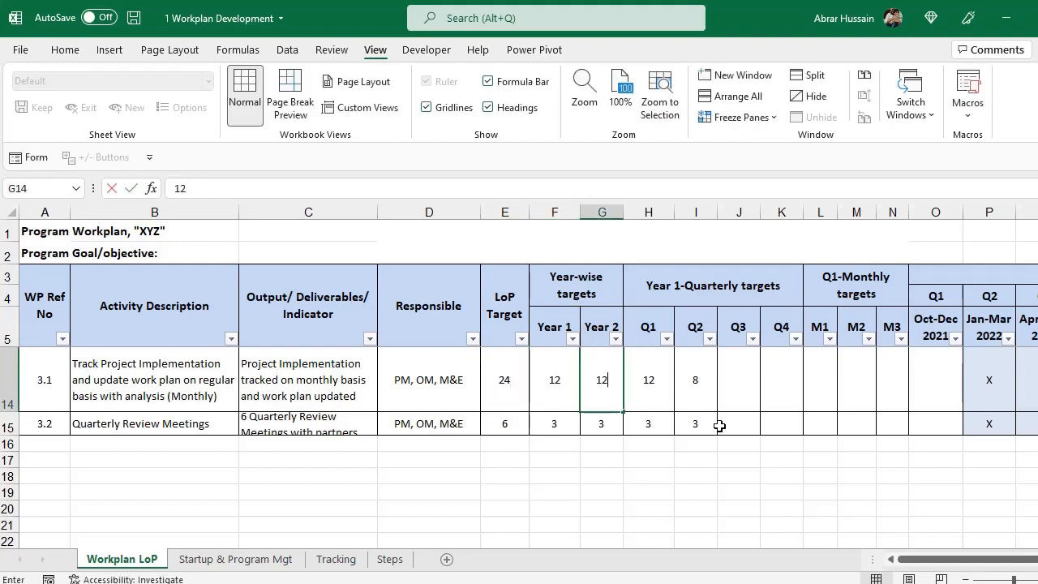
key("Tab")
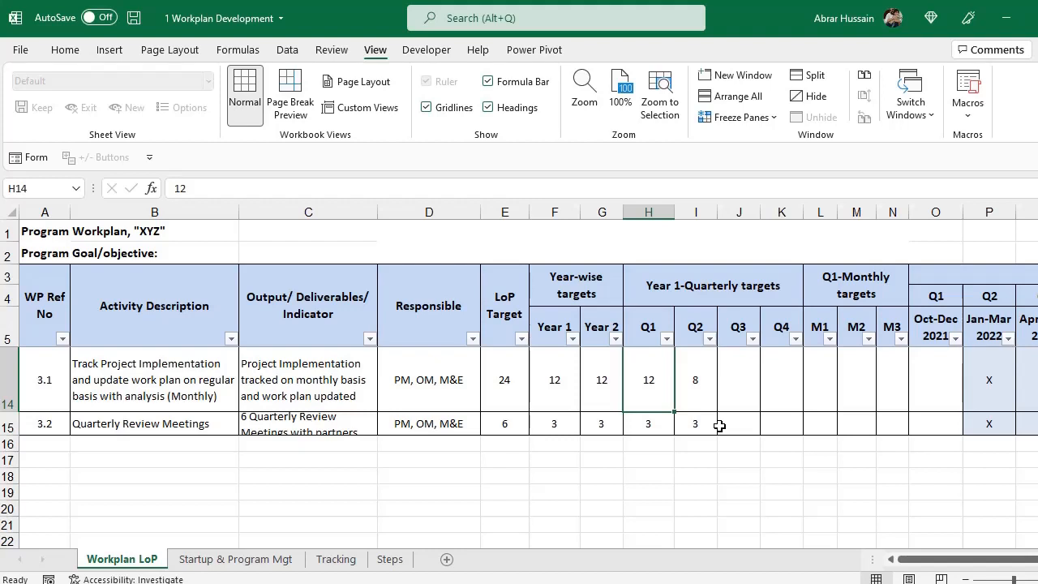
Enter a target of 3 in each quarter Q1 through Q4 for activity 3.1.
type("3")
key("Tab")
type("3")
key("Tab")
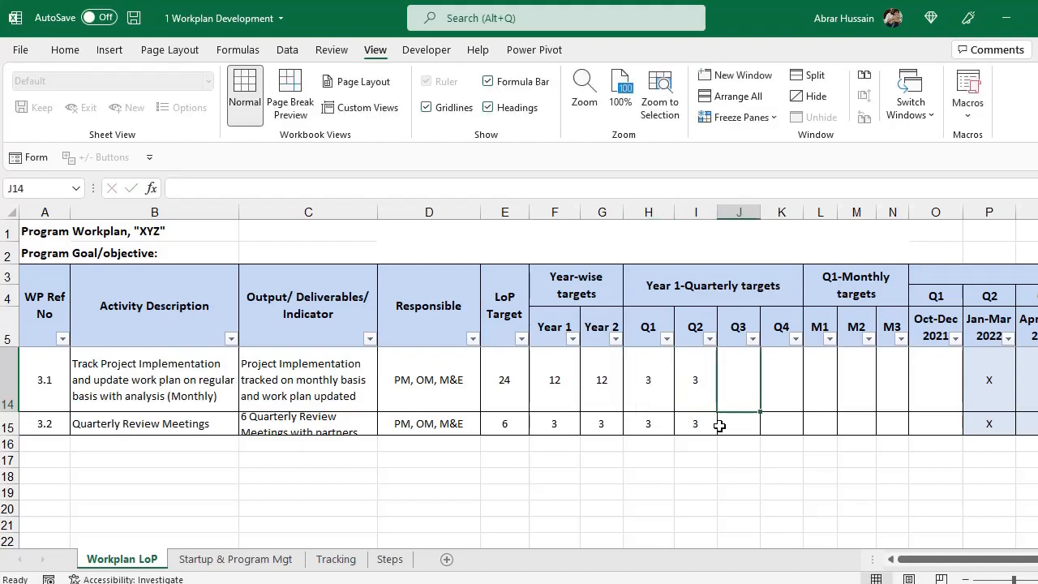
type("3")
key("Tab")
type("3")
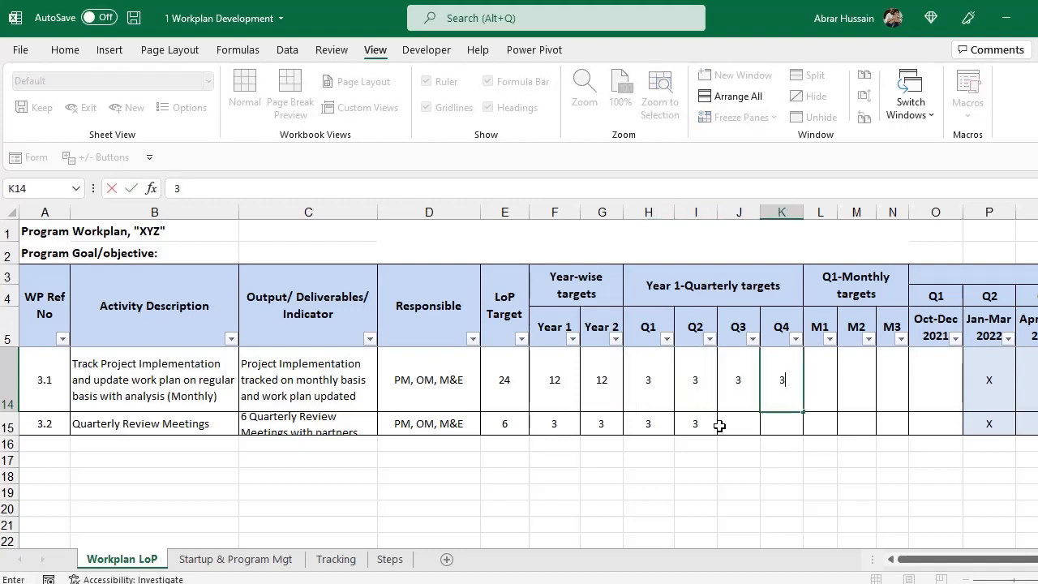
key("Tab")
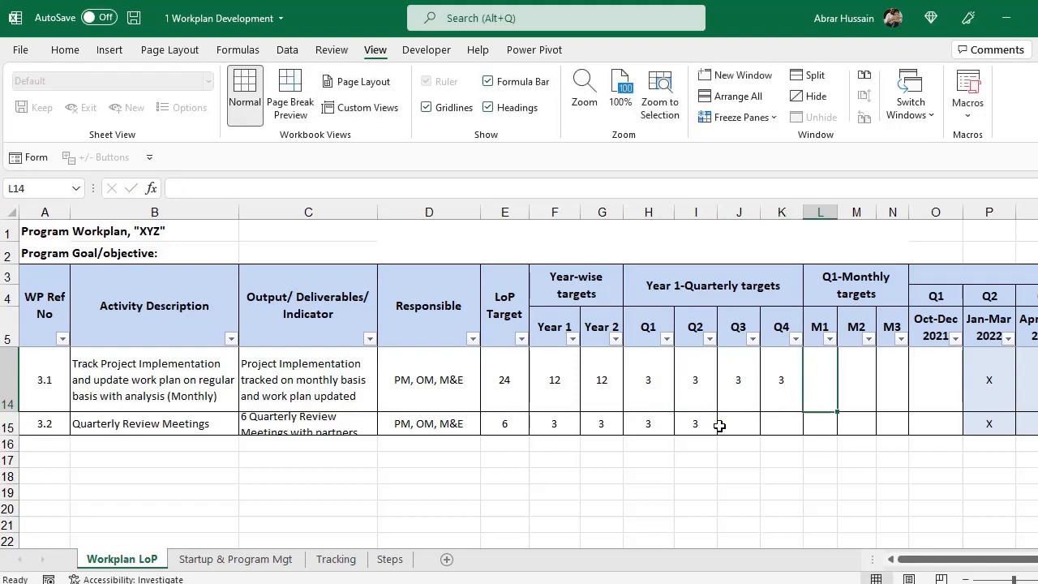
Enter monthly targets of 1 for M1, M2 and M3 of activity 3.1.
type("1")
key("Tab")
type("1")
key("Tab")
type("1")
key("Tab")
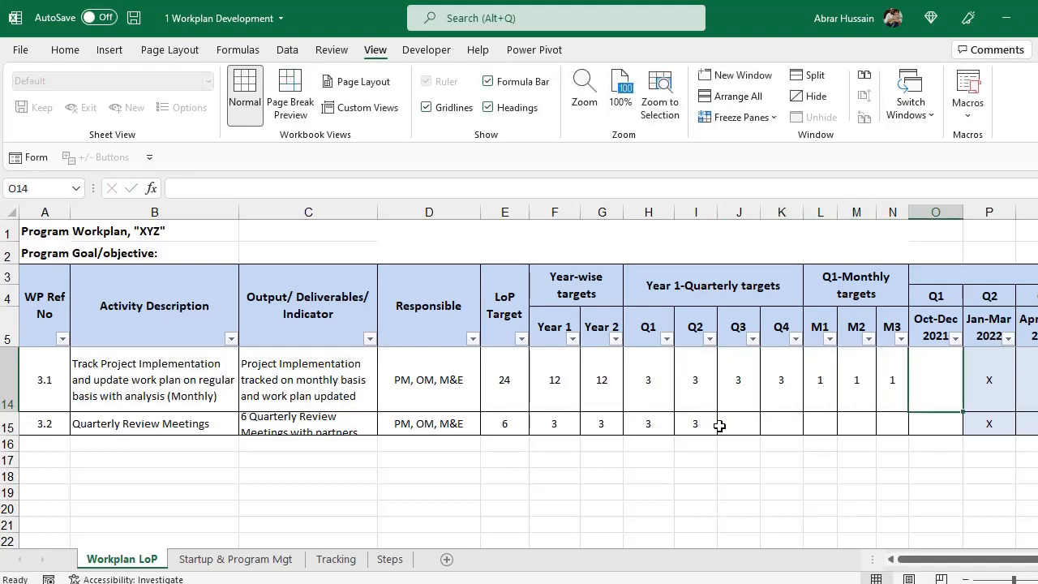
Copy the neighbouring X mark into activity 3.1's Q1 Oct–Dec 2021 timeline cell.
key("Right")
key("ctrl+c")
key("Left")
key("ctrl+v")
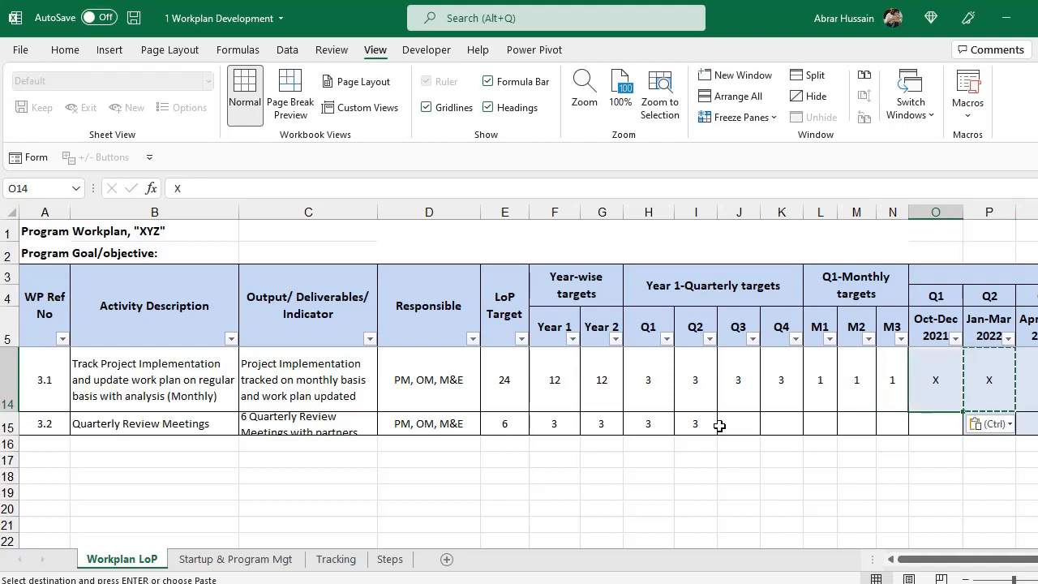
key("Down")
key("Left")
key("Left")
key("Left")
key("Left")
key("Left")
key("Left")
key("Left")
key("Left")
key("Left")
key("Left")
key("Left")
key("Left")
key("Left")
key("Left")
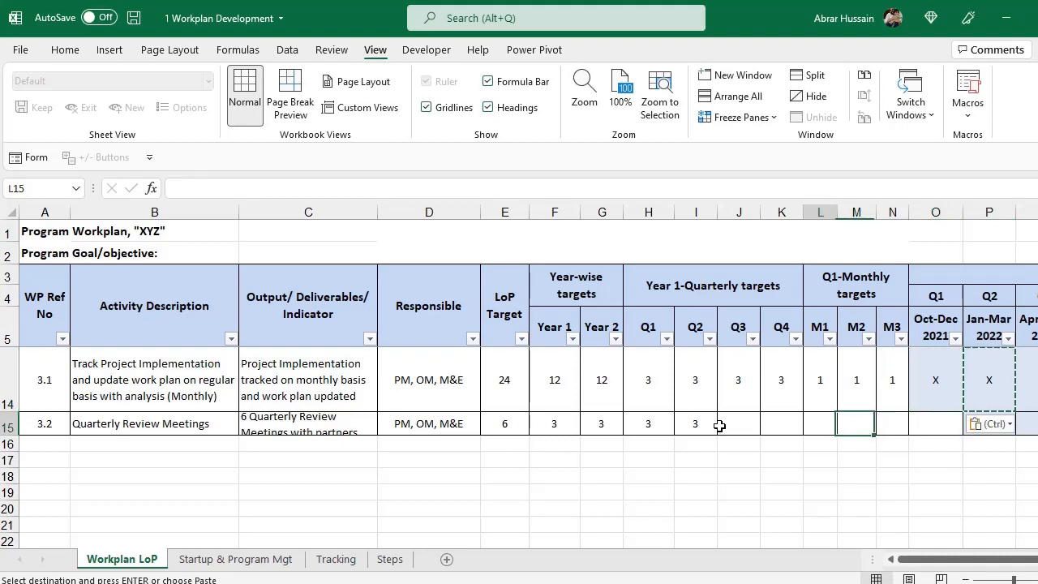
key("Right")
key("Right")
key("Right")
key("Right")
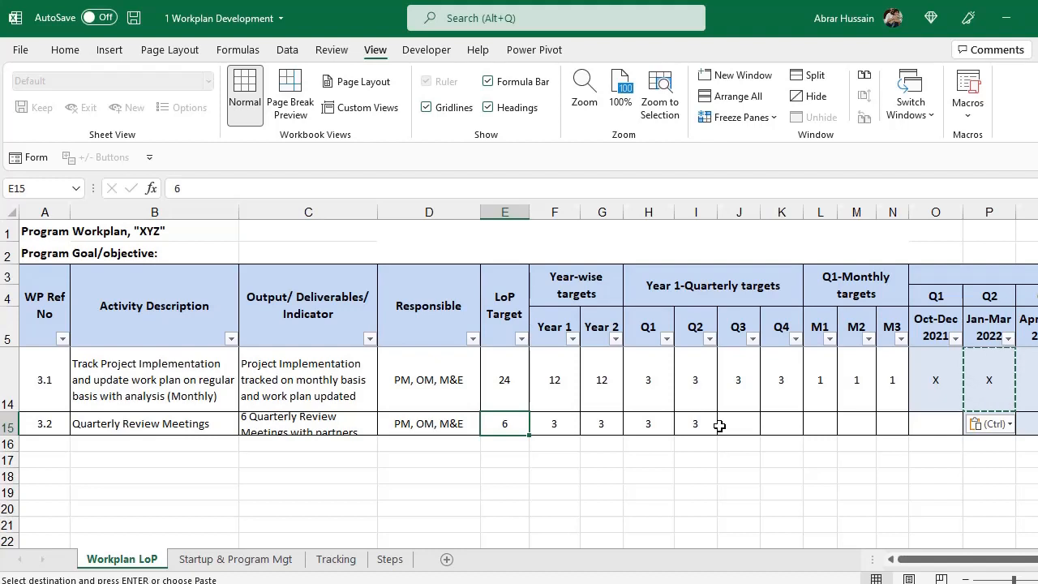
Enter activity 3.2's LoP target of 8, with 4 for Year 1 and 4 for Year 2.
type("8")
key("Right")
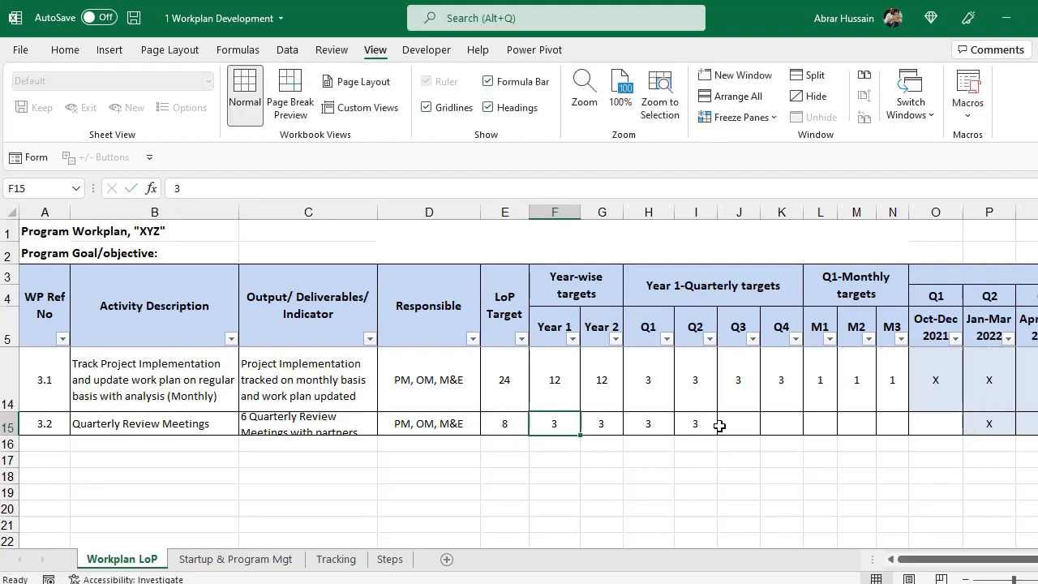
type("4")
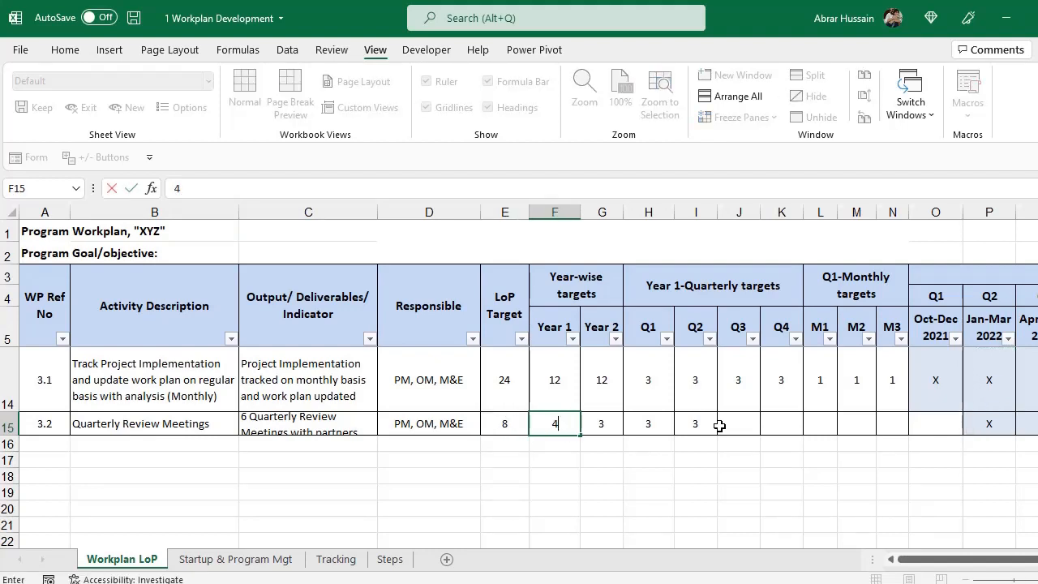
key("Right")
type("4")
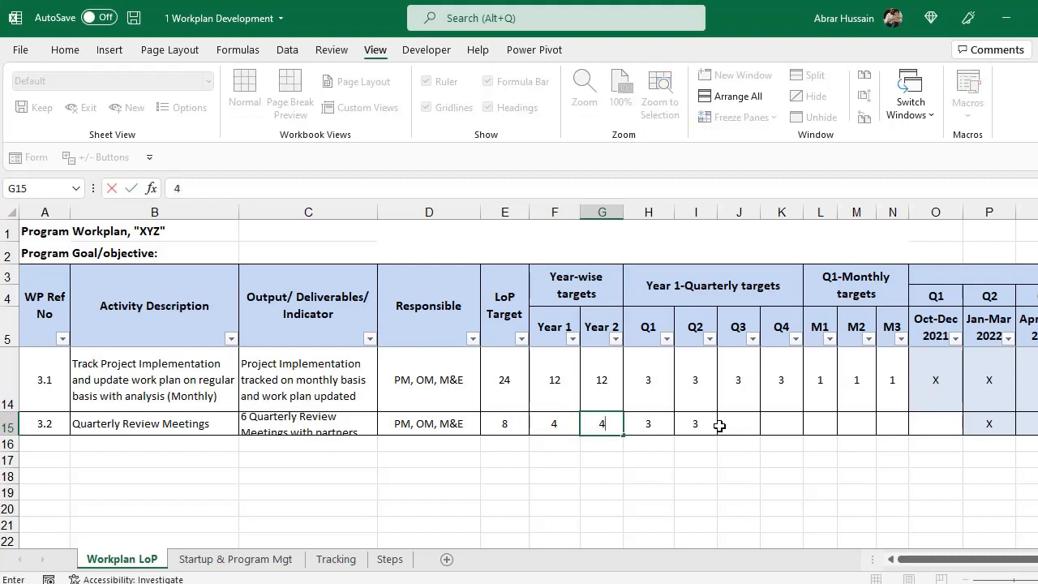
key("Right")
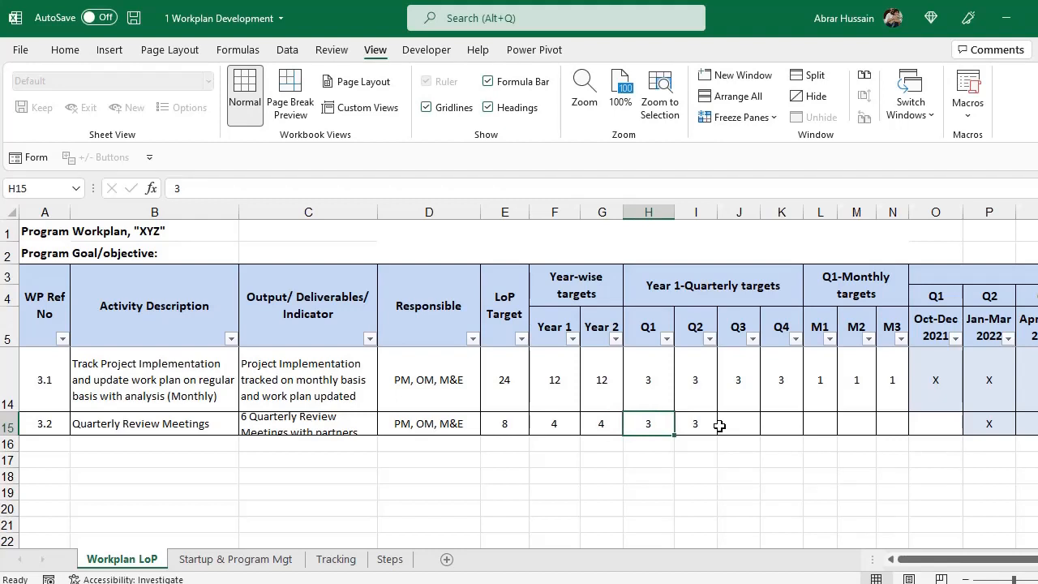
Enter a target of 1 in each quarter Q1 through Q4 for activity 3.2.
type("1")
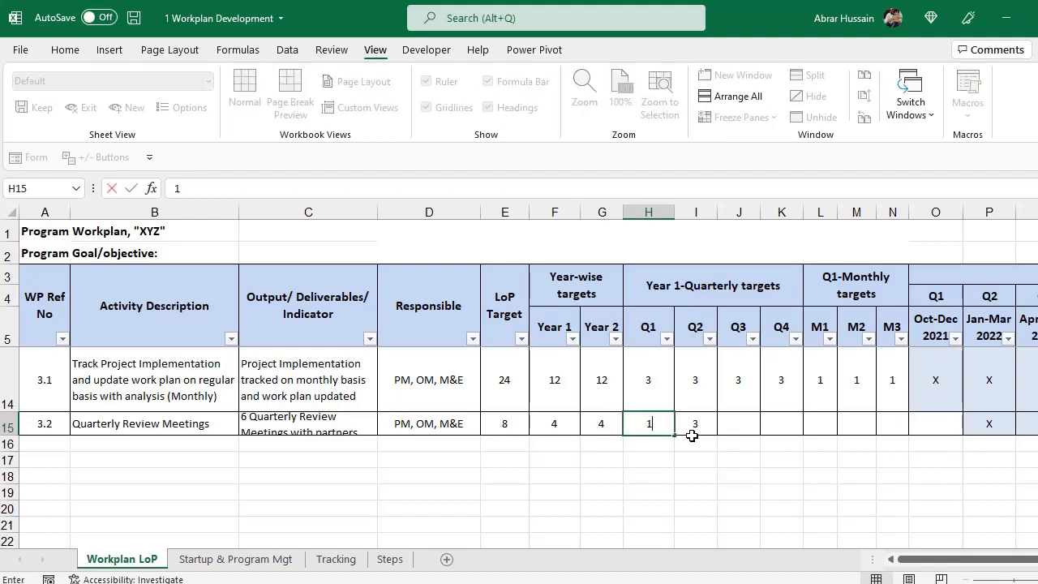
key("Right")
type("3")
key("BackSpace")
type("1")
key("Right")
type("1")
key("Right")
type("1")
key("Right")
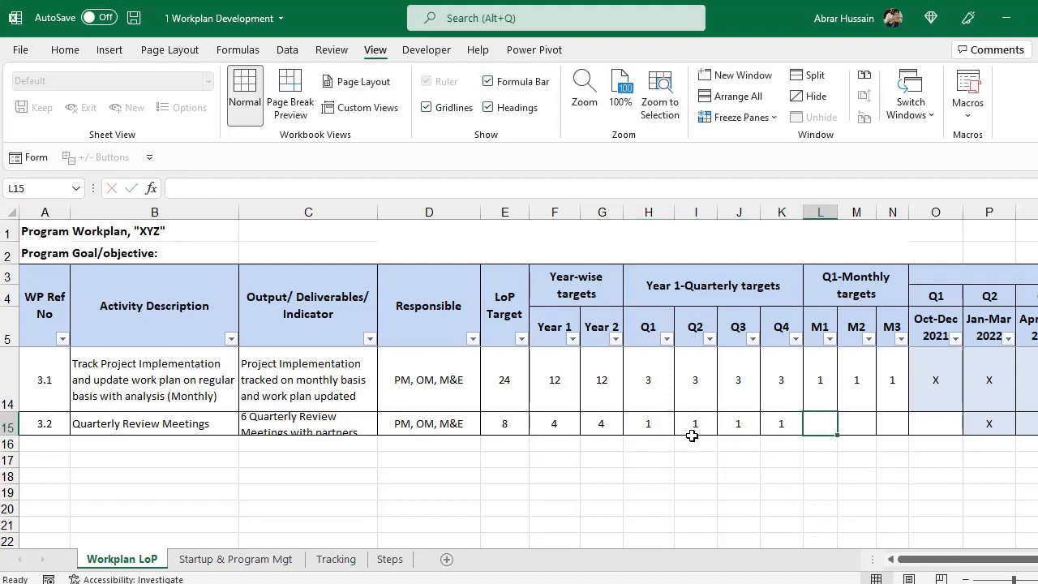
key("Left")
key("Left")
key("Left")
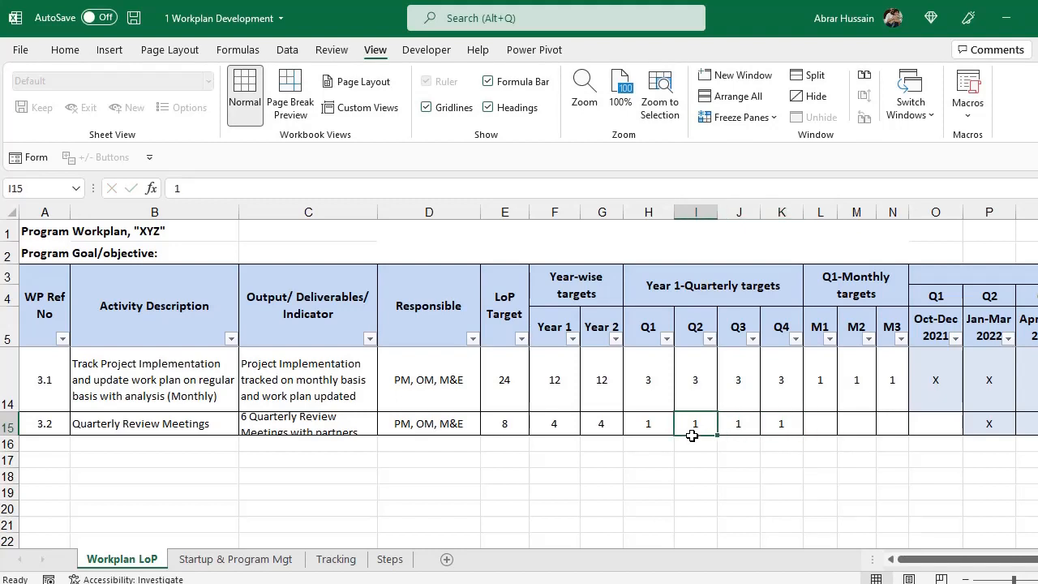
key("Right")
key("Left")
key("Left")
key("Left")
key("Right")
key("Right")
key("Right")
key("Right")
key("Right")
key("Right")
key("Right")
Enter an M3 target of 1 and copy the X from O14 into O15.
type("1")
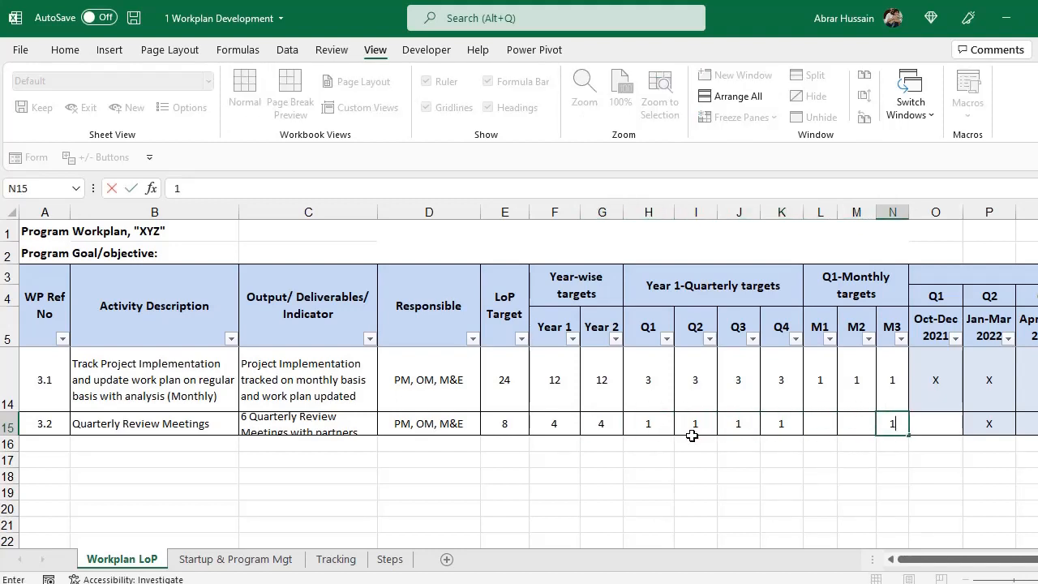
key("Right")
key("Right")
key("Up")
key("Left")
key("ctrl+c")
key("Down")
key("ctrl+v")
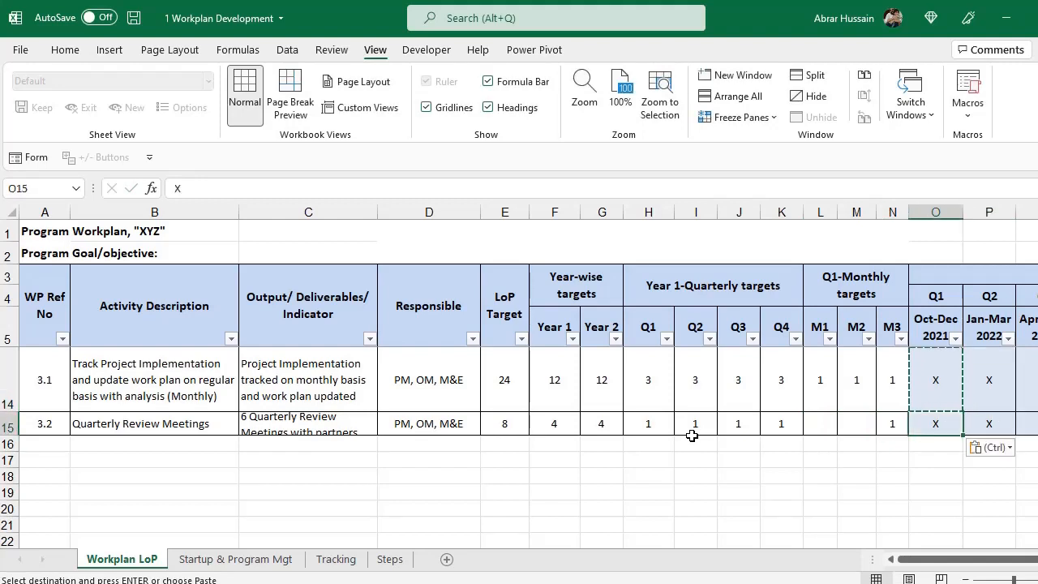
key("Left")
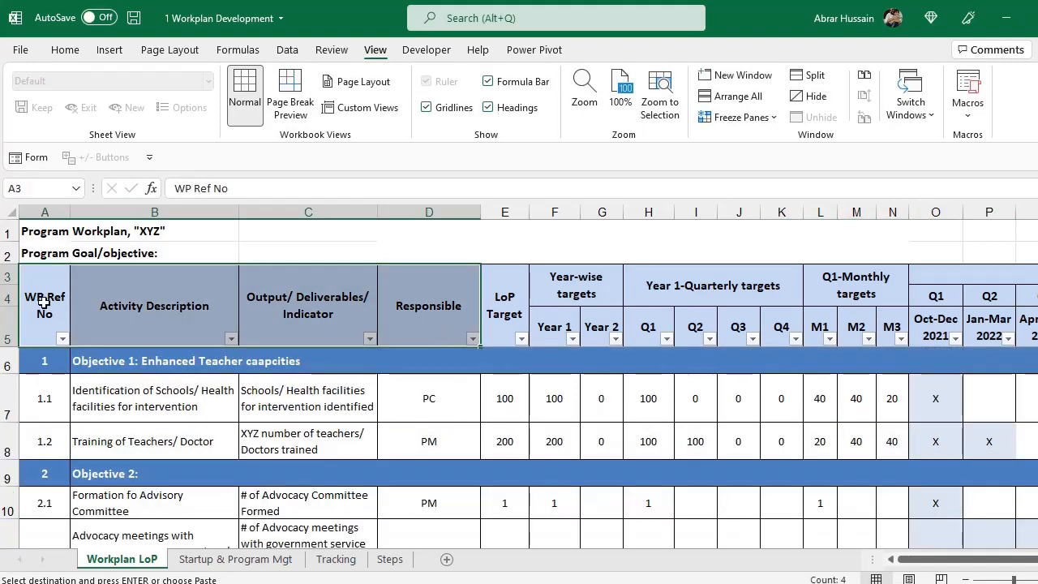
left_click_drag(44, 305, 472, 310)
left_click_drag(515, 311, 861, 311)
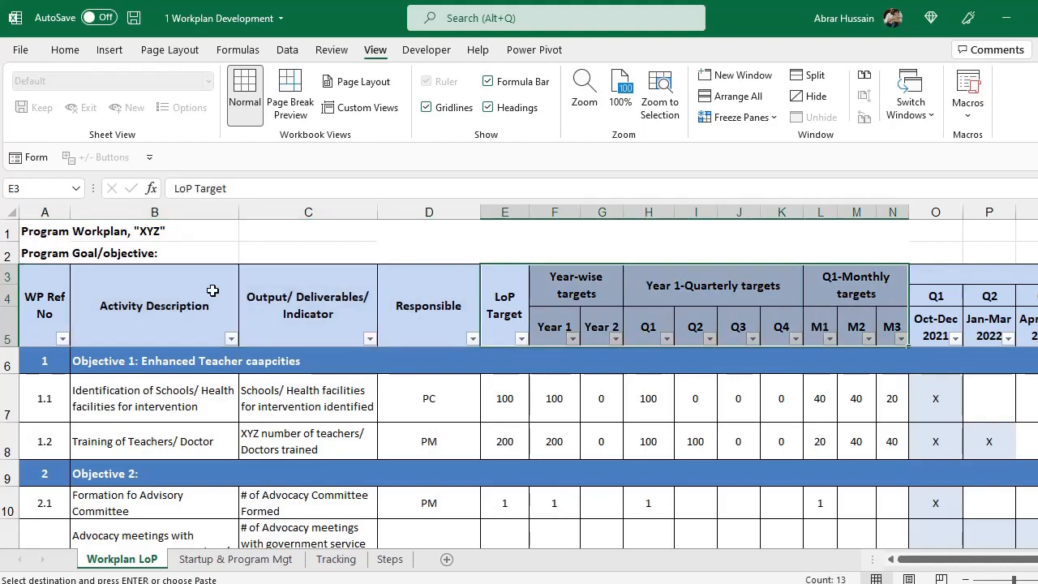
left_click_drag(41, 296, 882, 541)
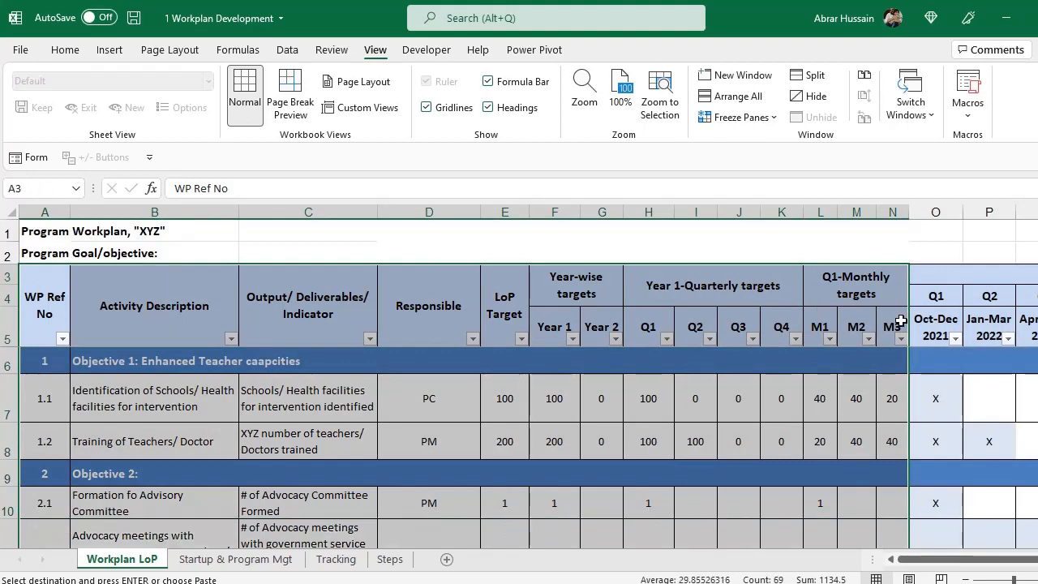
left_click_drag(981, 283, 977, 509)
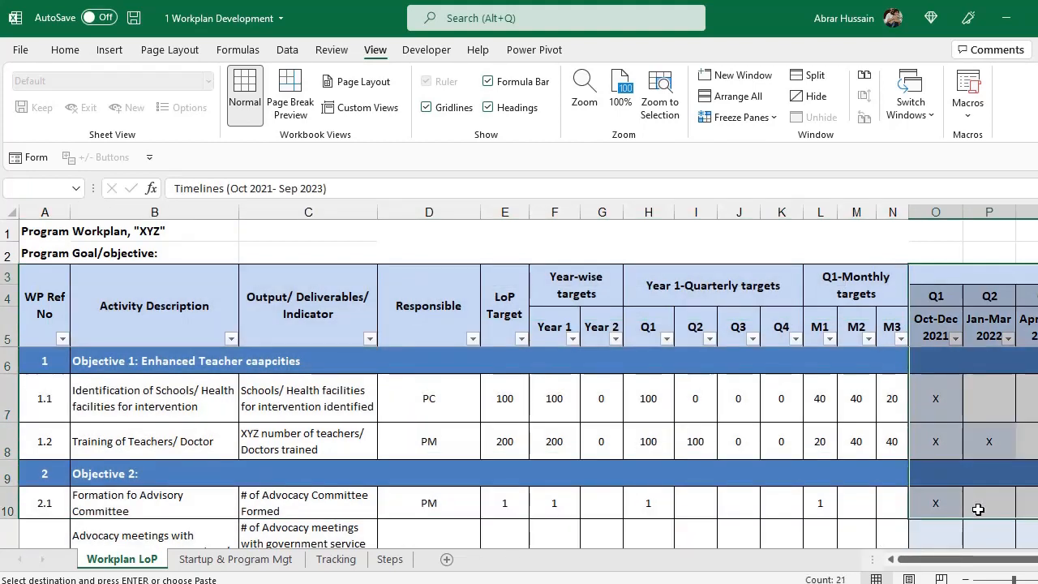
left_click(58, 319)
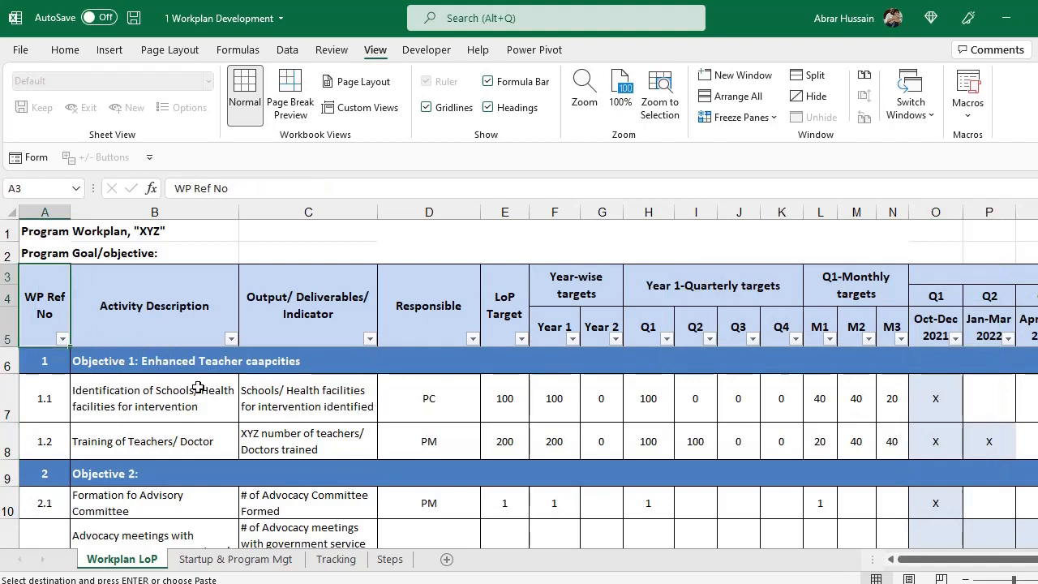
Make a copy of the Workplan LoP sheet placed before Startup & Program Mgt.
right_click(132, 565)
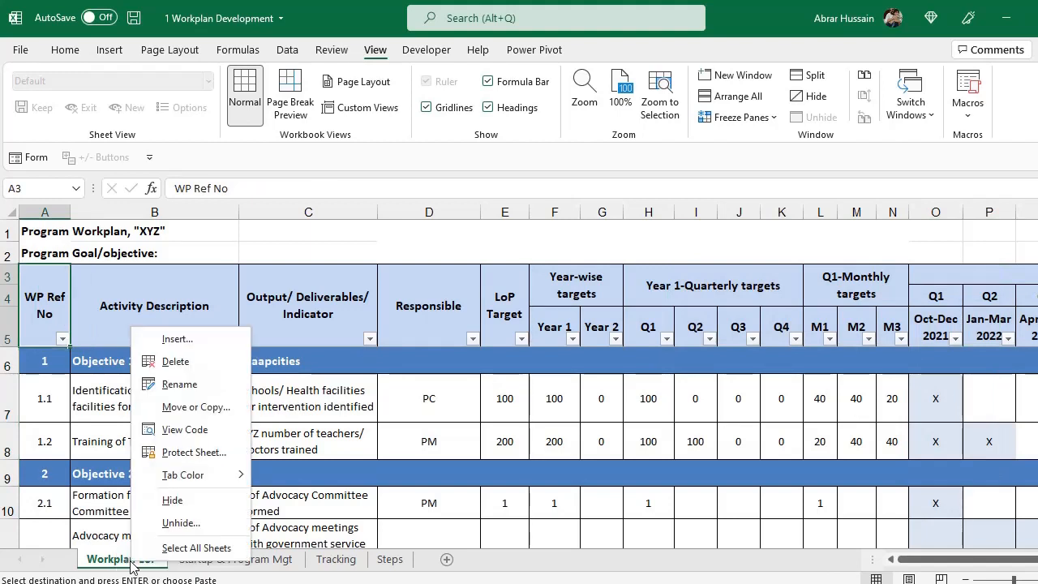
left_click(203, 407)
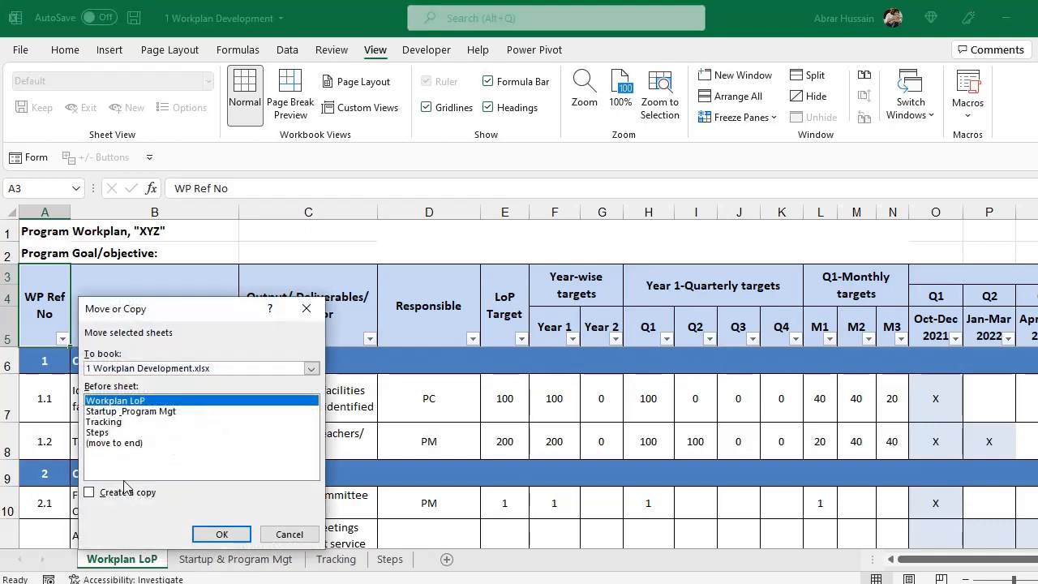
left_click(108, 492)
left_click(130, 411)
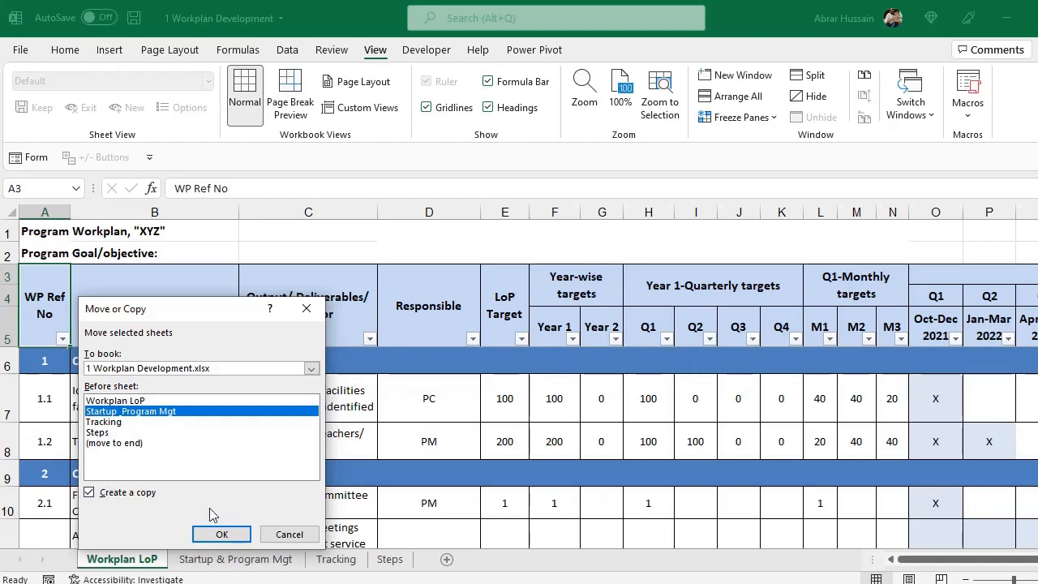
left_click(221, 534)
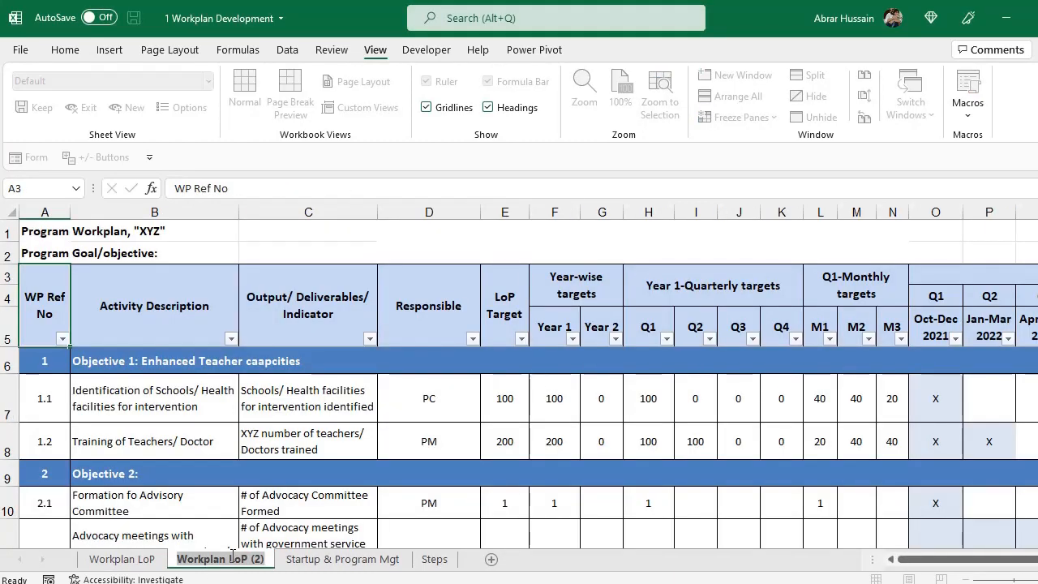
Rename the copied sheet tab to 'Tracking'.
double_click(232, 556)
type("Tracki")
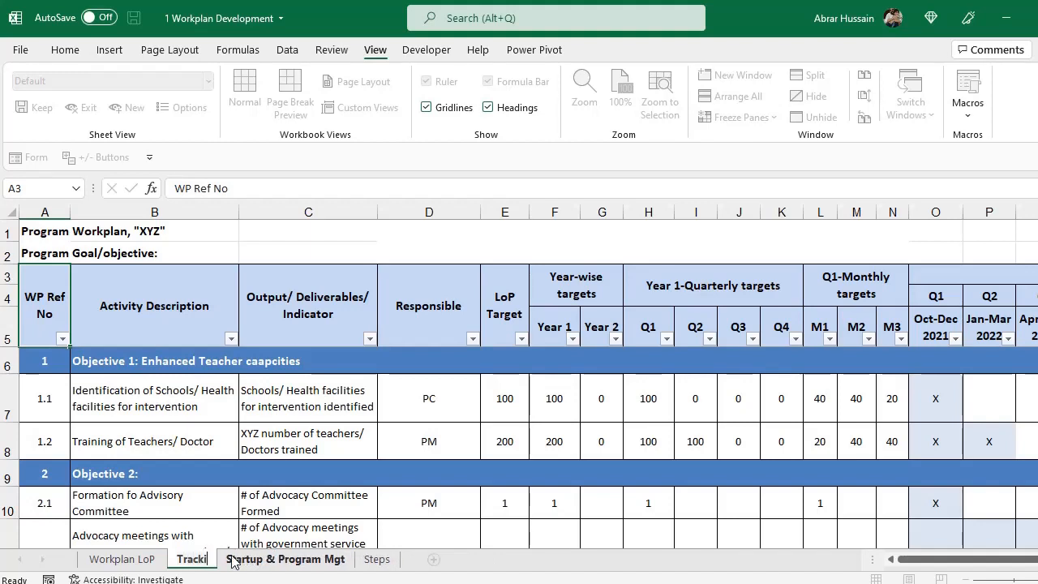
key("BackSpace")
type("ing")
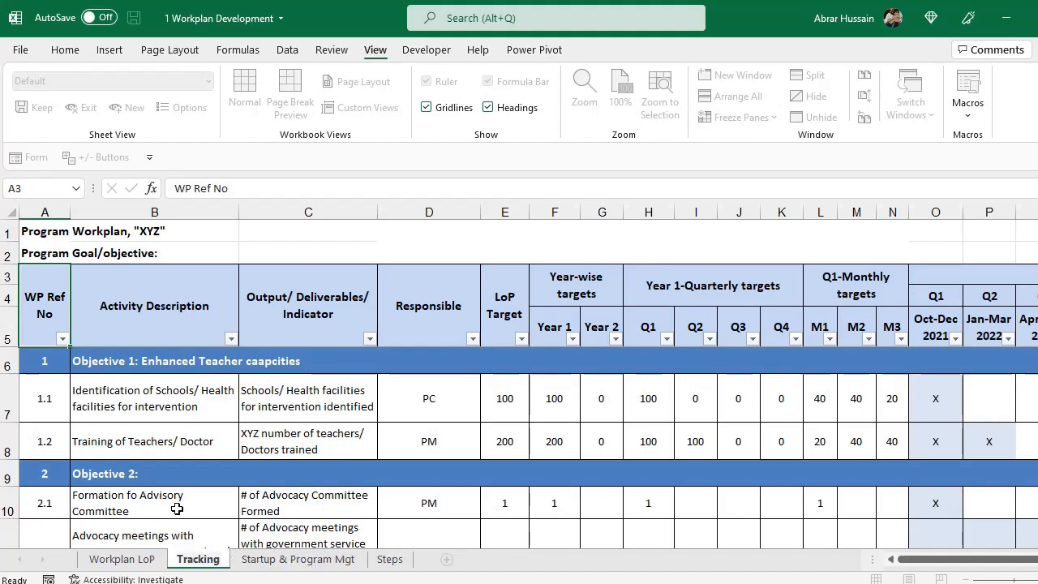
left_click(187, 504)
Compare the Workplan LoP table headers A3:G8 with the headers on the Tracking sheet.
key("ctrl+Page_Up")
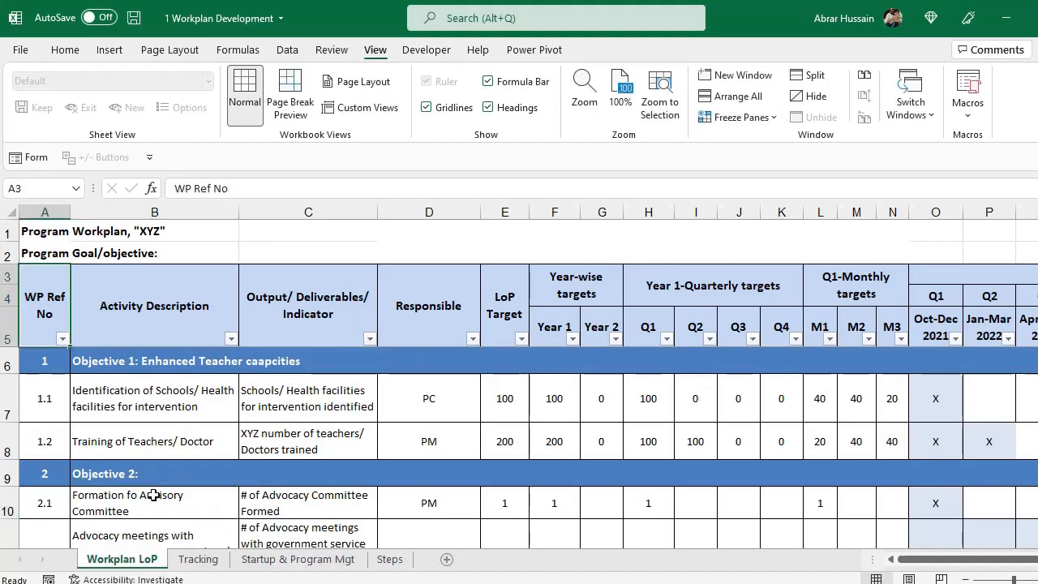
left_click_drag(49, 296, 554, 459)
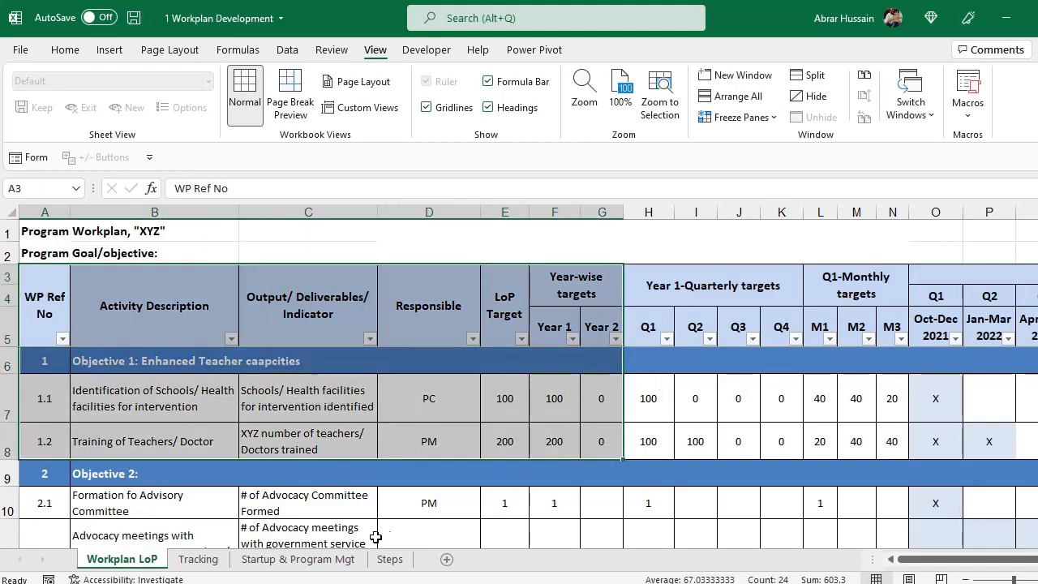
left_click(197, 560)
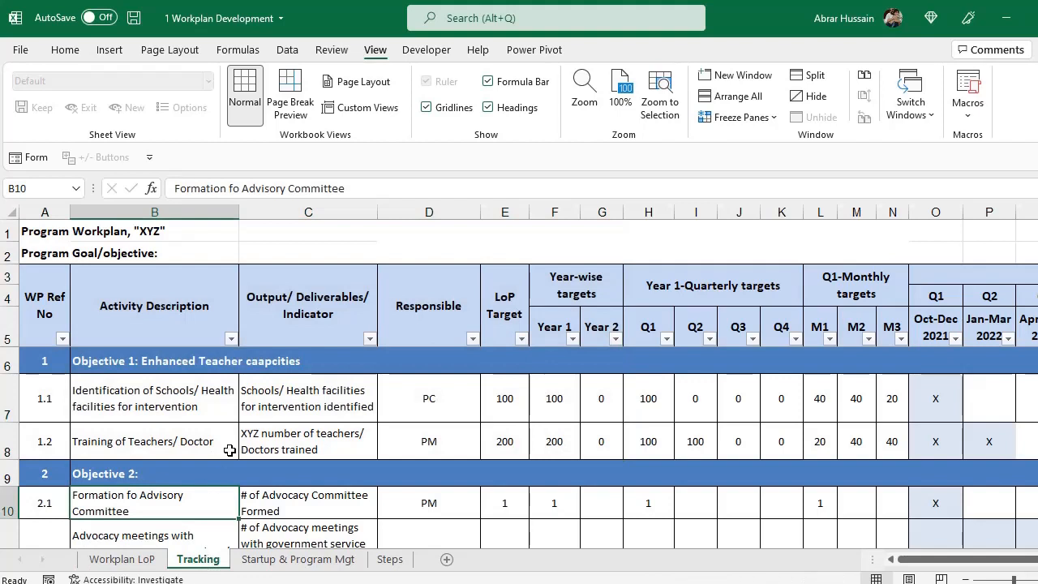
left_click(152, 304)
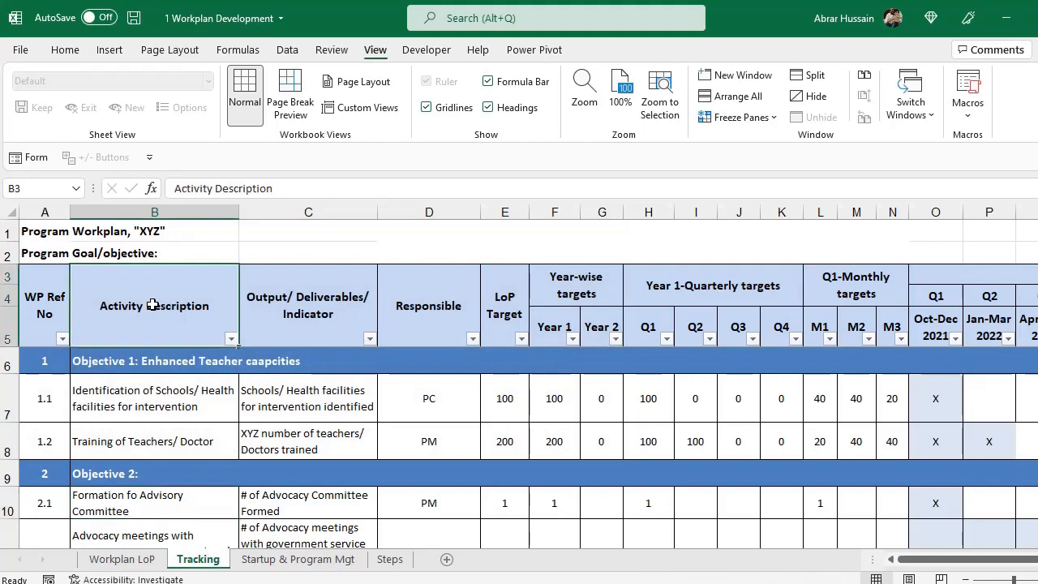
left_click(405, 329)
left_click(347, 316)
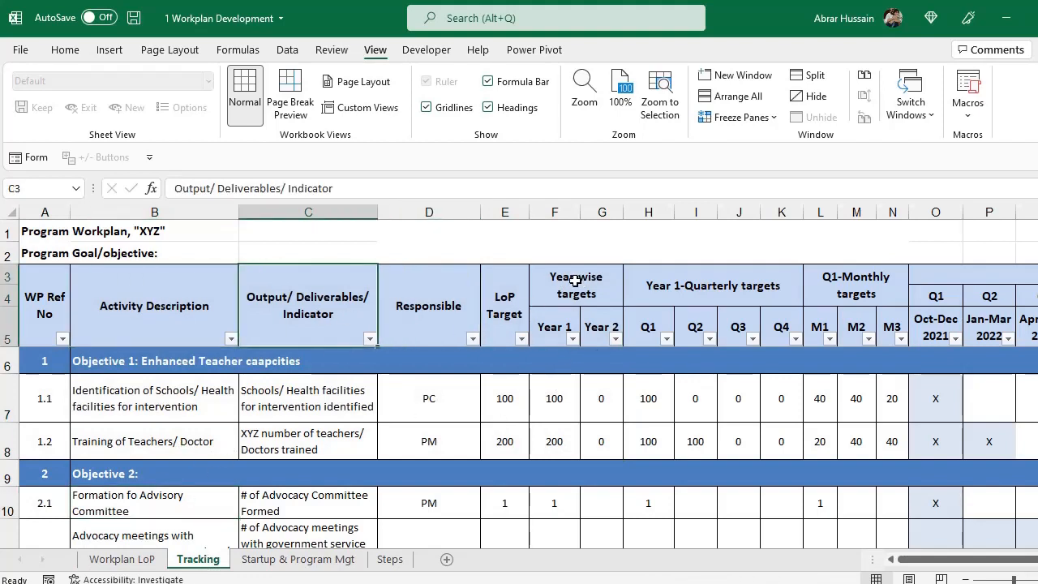
left_click_drag(555, 210, 601, 209)
left_click(515, 306)
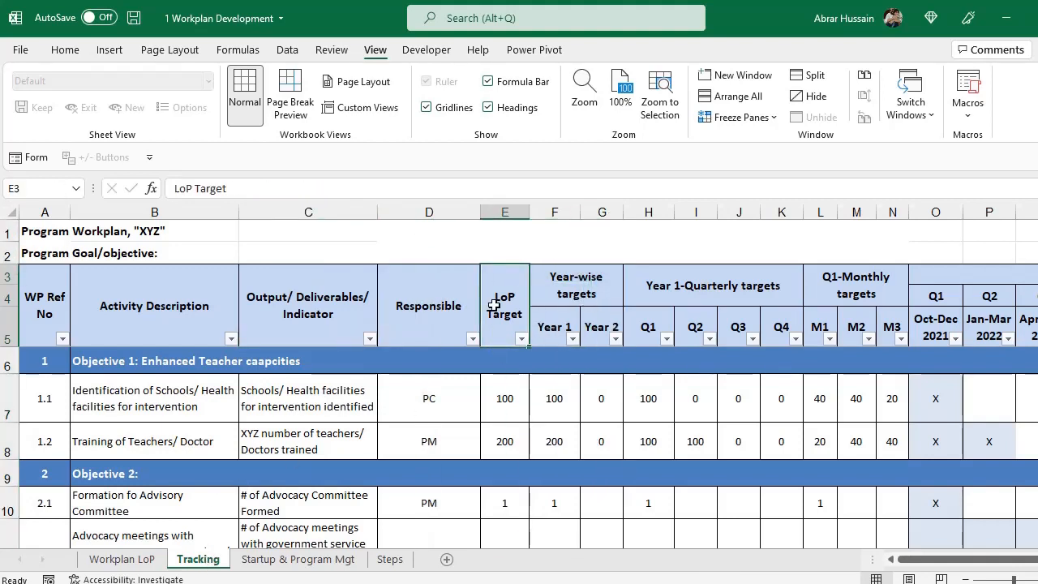
Insert one blank column at F, just before the Year-wise targets.
left_click(551, 211)
right_click(545, 210)
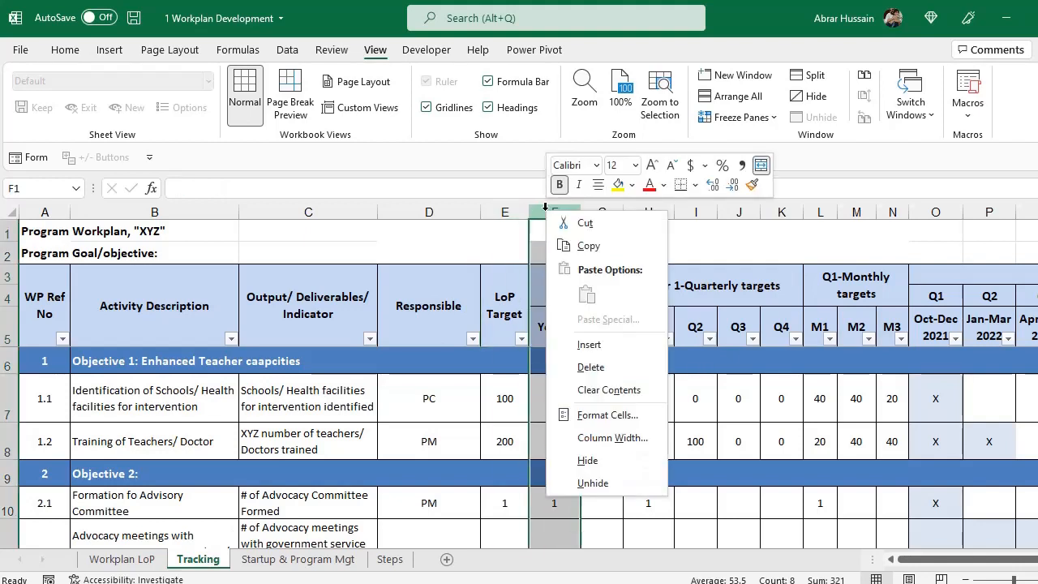
left_click(546, 210)
right_click(546, 210)
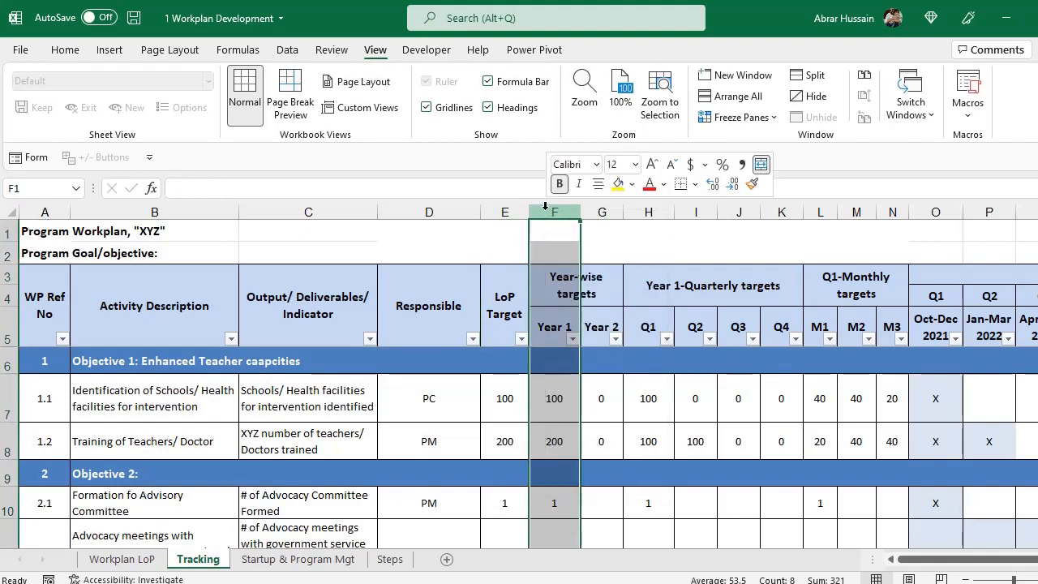
key("Escape")
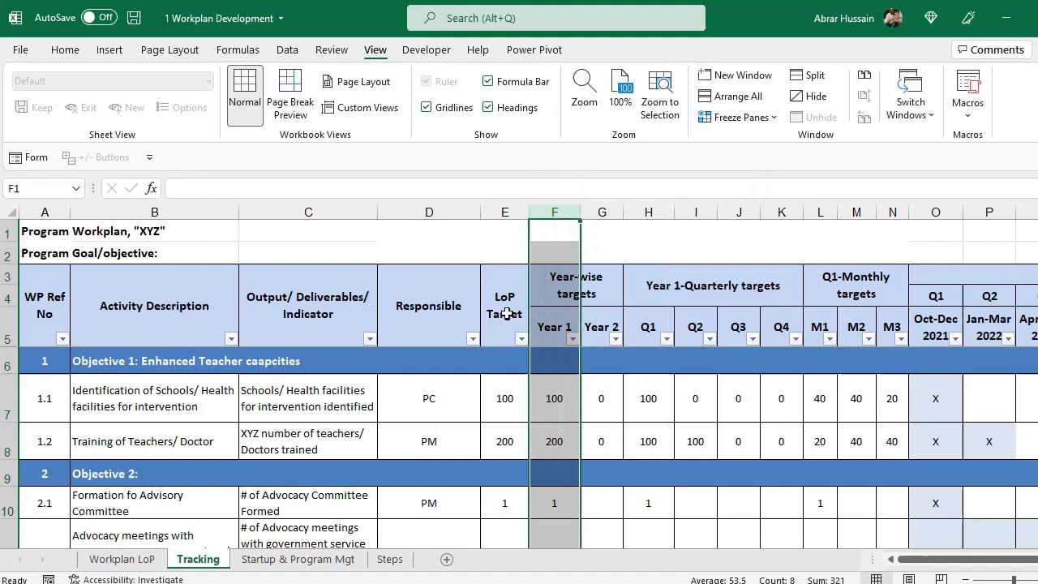
right_click(553, 211)
left_click(601, 347)
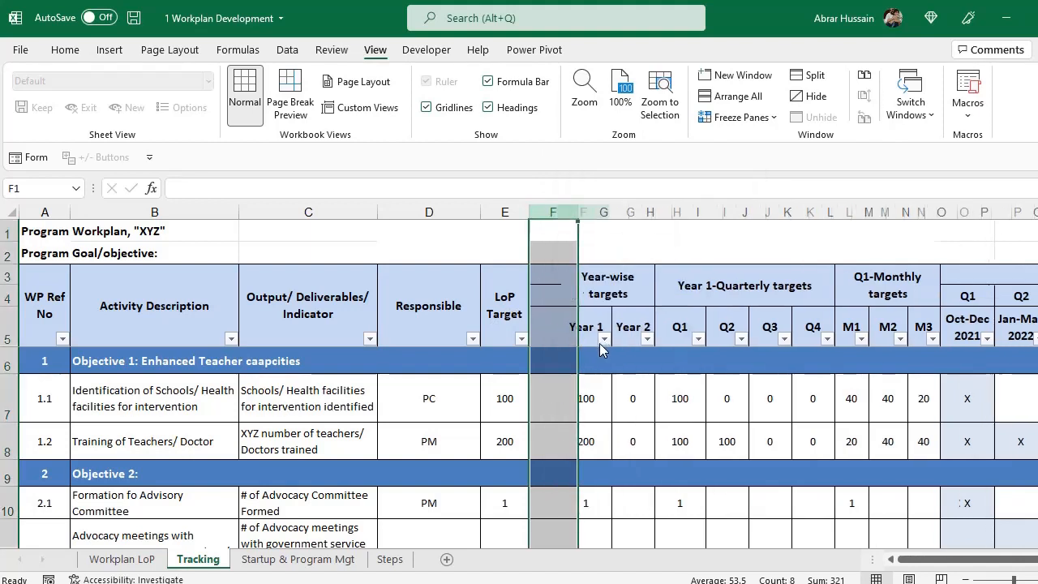
left_click(500, 316)
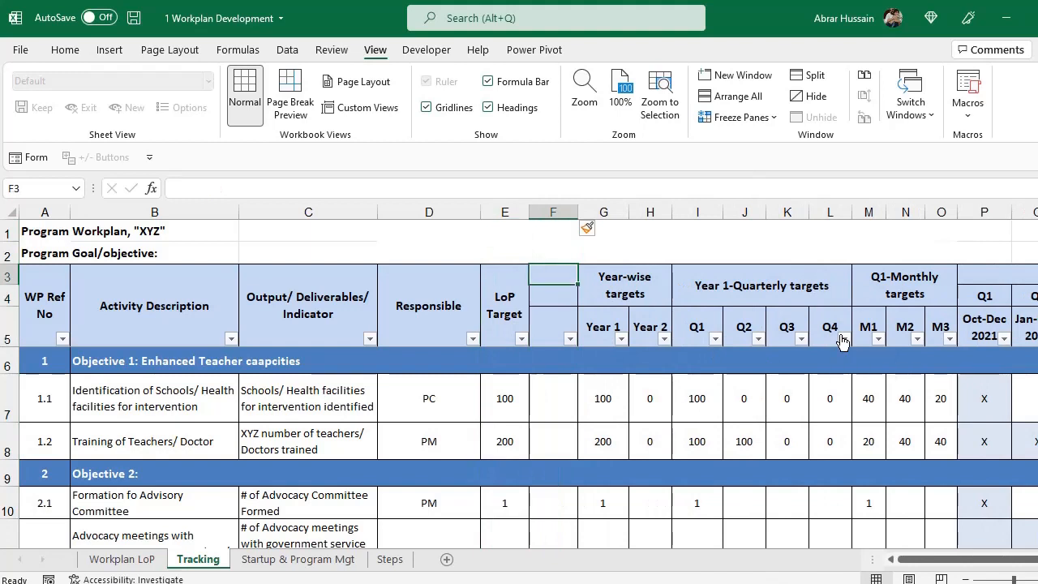
Insert a second blank column at F, leaving two empty columns after LoP Target.
key("Right")
left_click(554, 212)
right_click(558, 212)
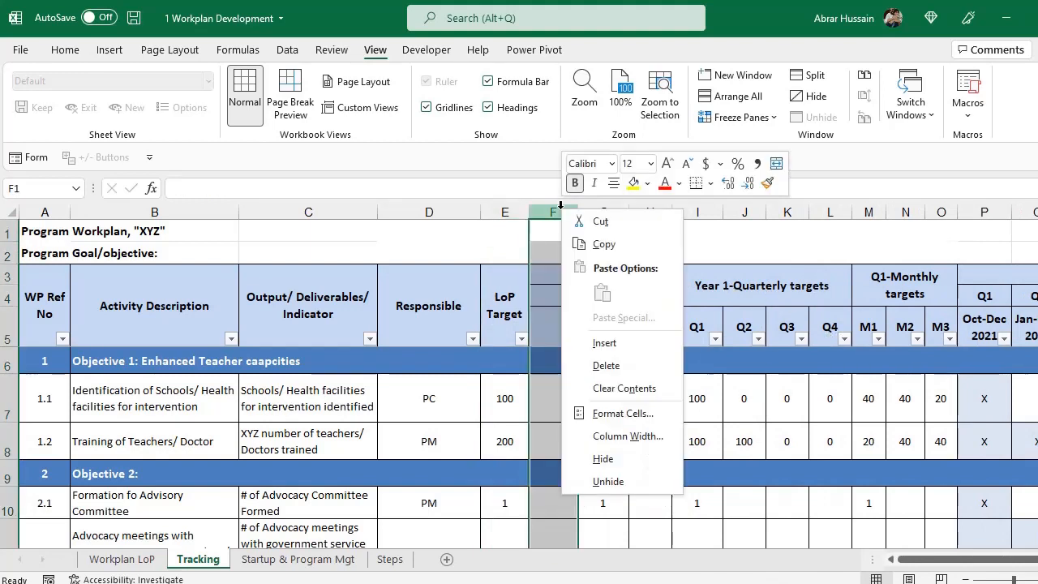
left_click(616, 342)
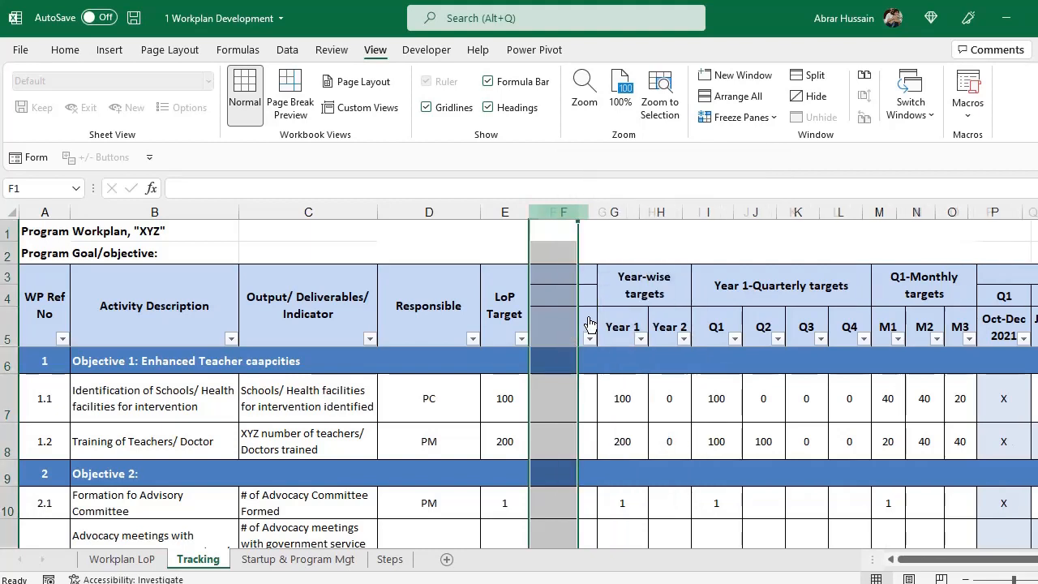
left_click(493, 301)
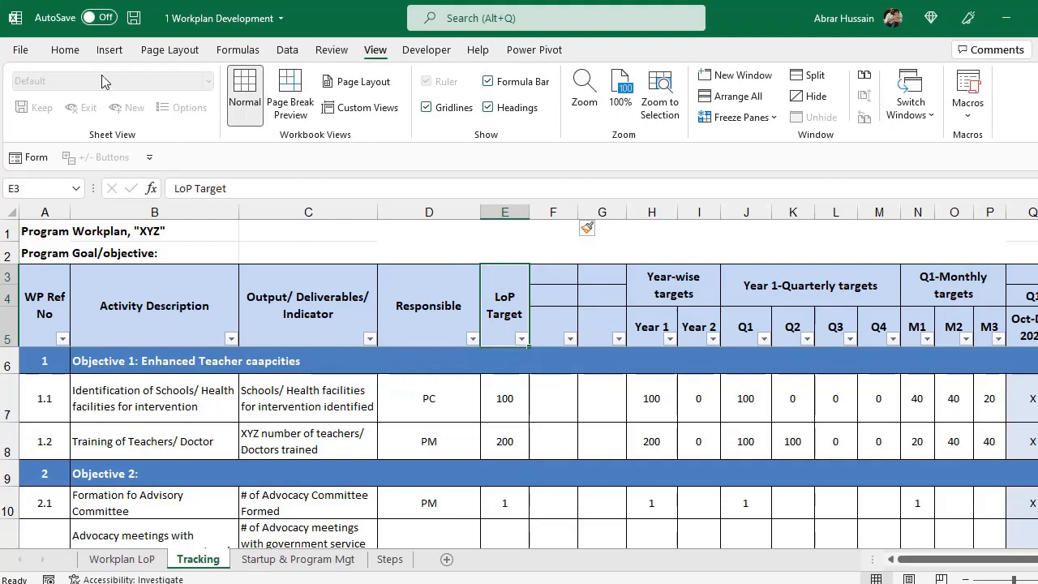
left_click(65, 50)
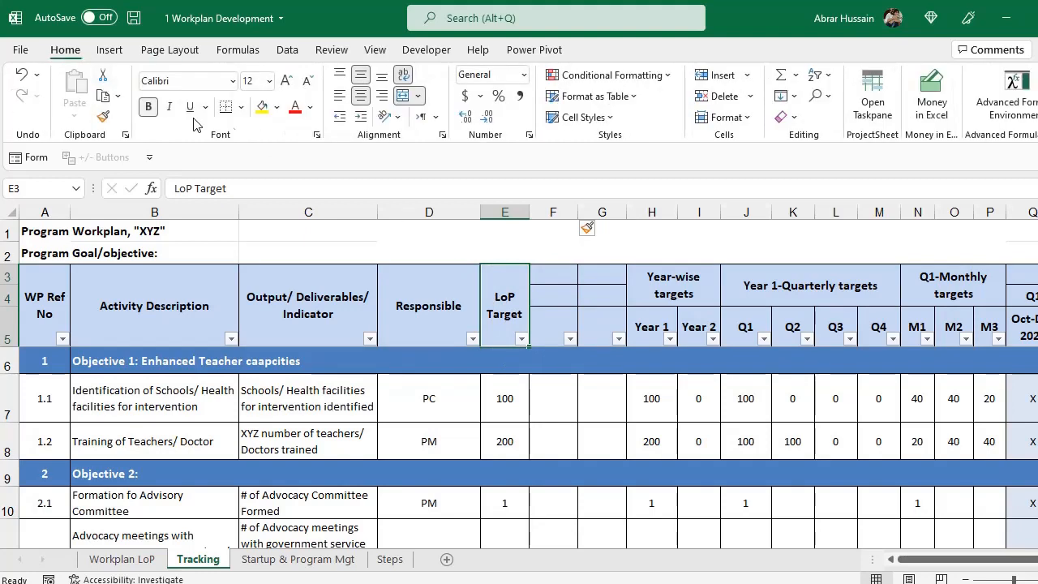
Unmerge the LoP Target header and merge E3:G3 under the heading 'Status'.
left_click(403, 99)
left_click(500, 270)
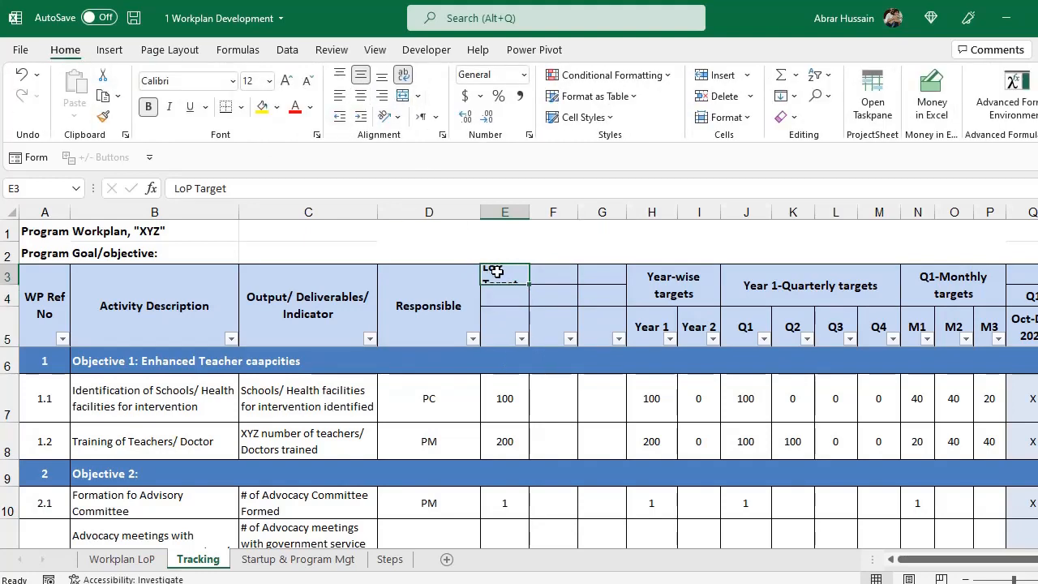
left_click_drag(496, 270, 599, 268)
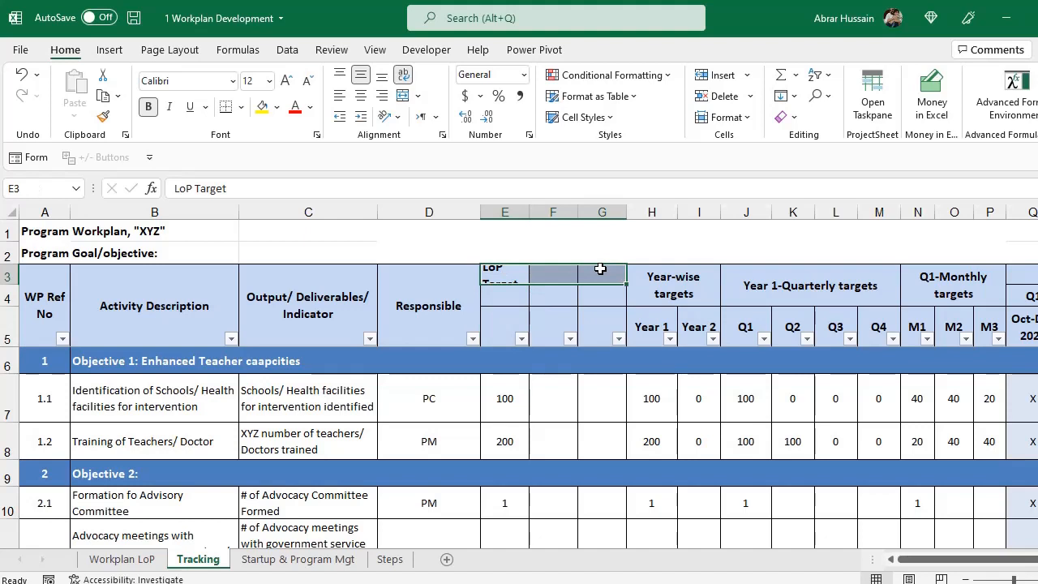
left_click(403, 95)
type("Status")
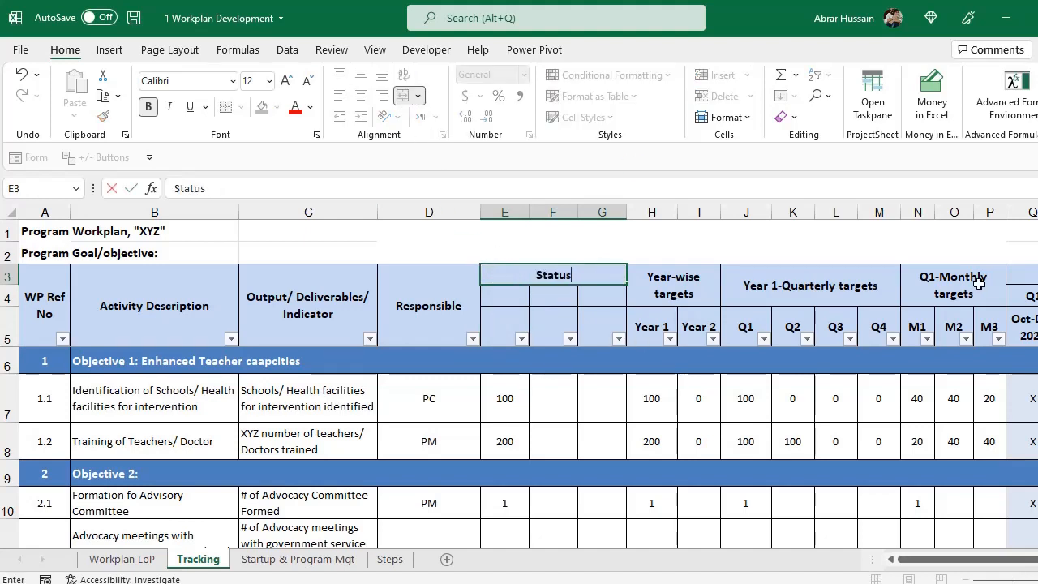
key("Return")
Put 'LoP Target' in E4, merge it over E4:E5, and copy that into F4.
type("LoP")
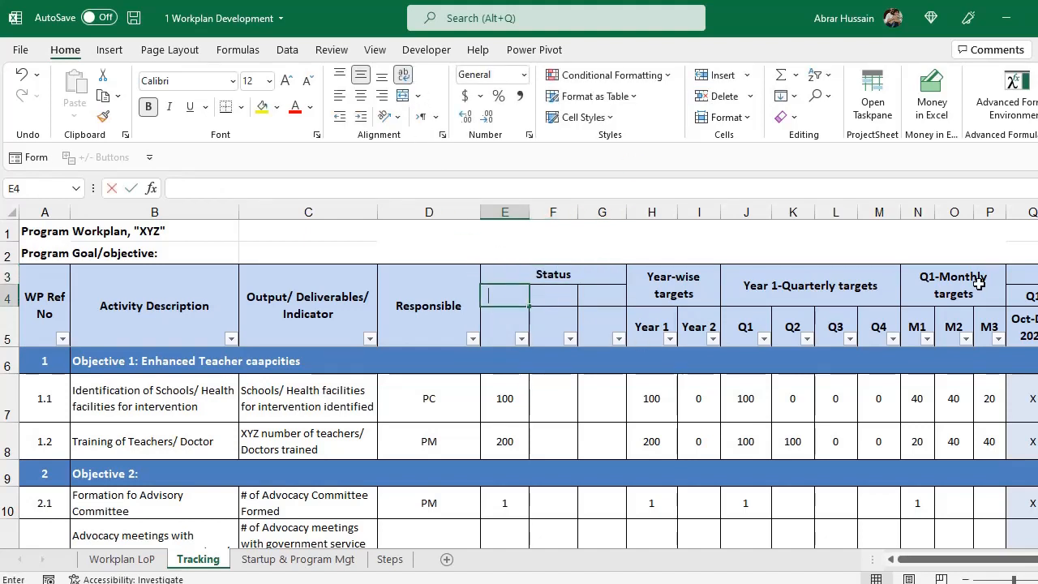
type(" Target")
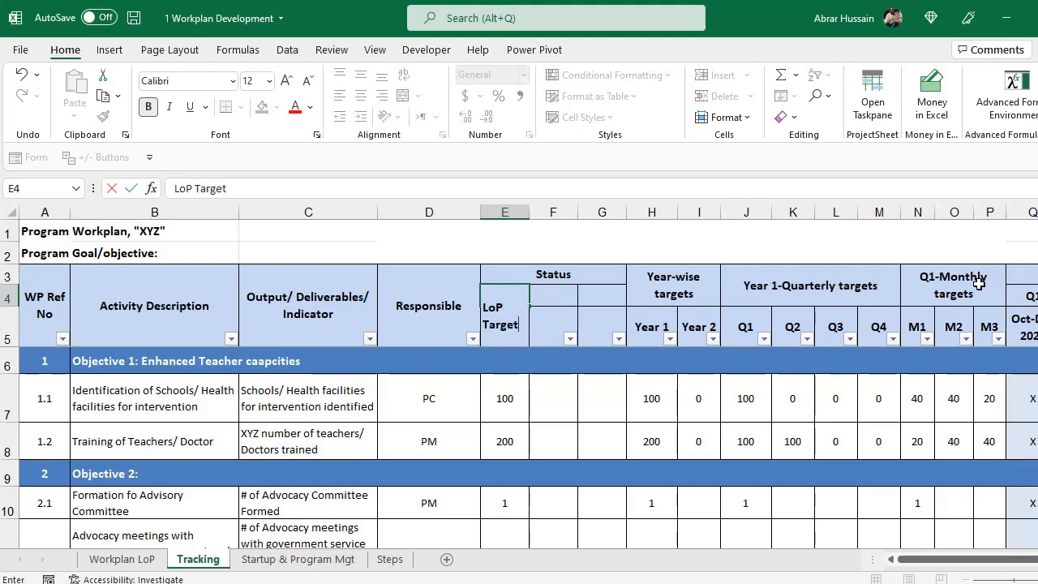
key("Return")
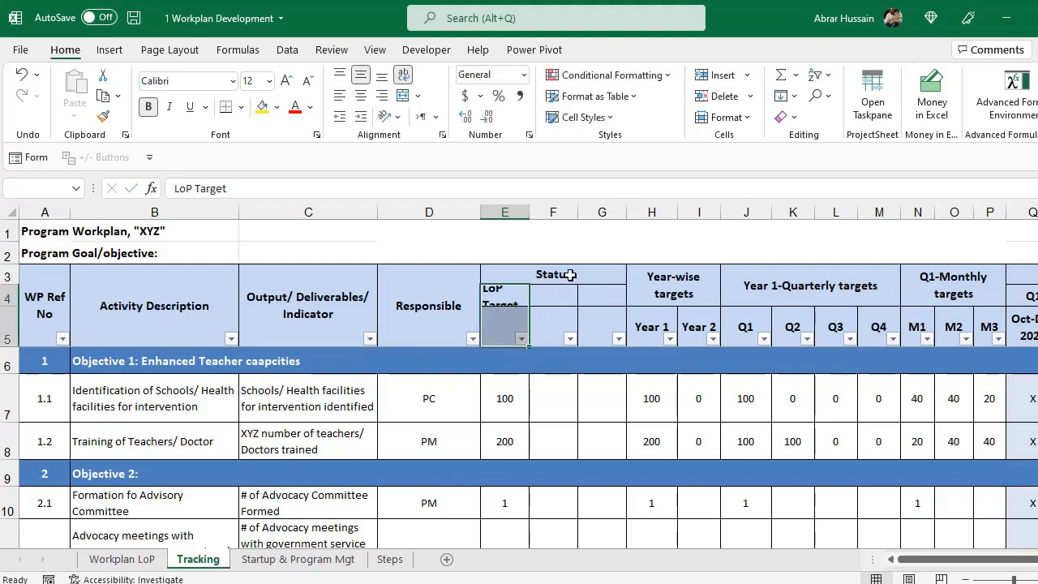
left_click(509, 304)
left_click(403, 96)
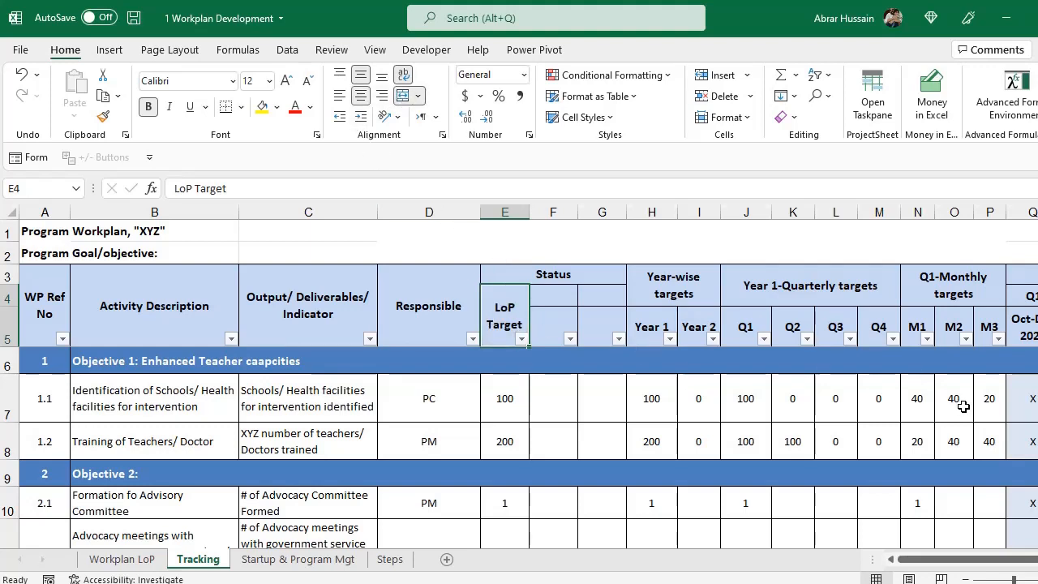
key("ctrl+c")
key("Right")
key("ctrl+v")
Label F4:F5 'Achieved' and G4:G5 '%' as merged column headings.
key("Escape")
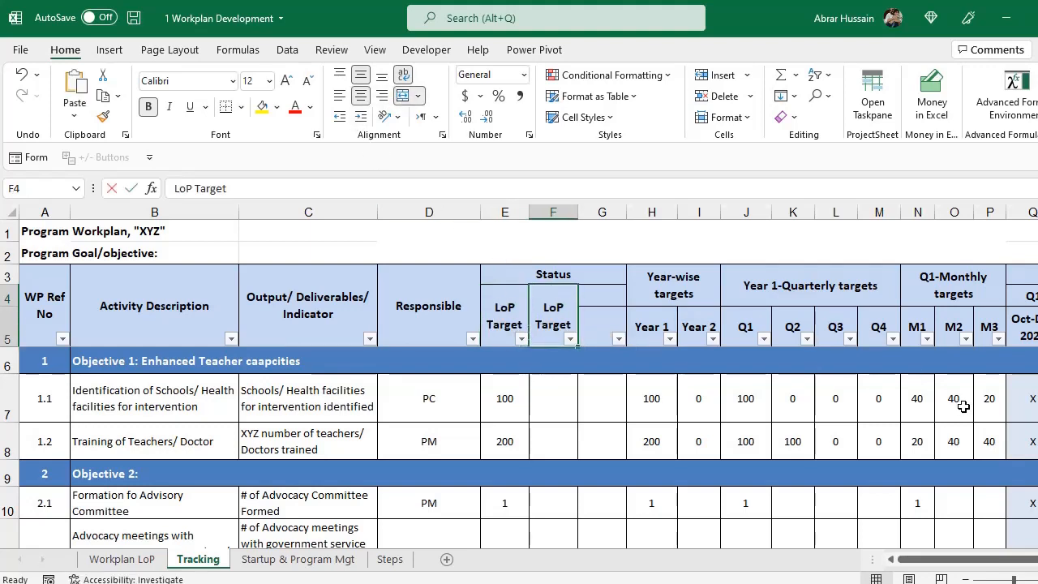
type("S")
type("chieved")
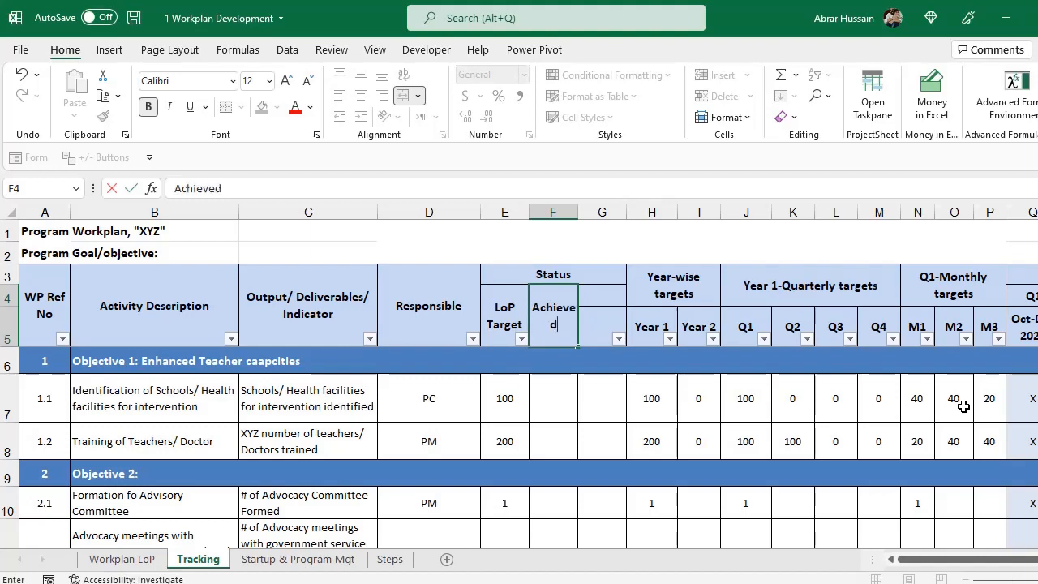
key("ctrl+Return")
key("Right")
key("Left")
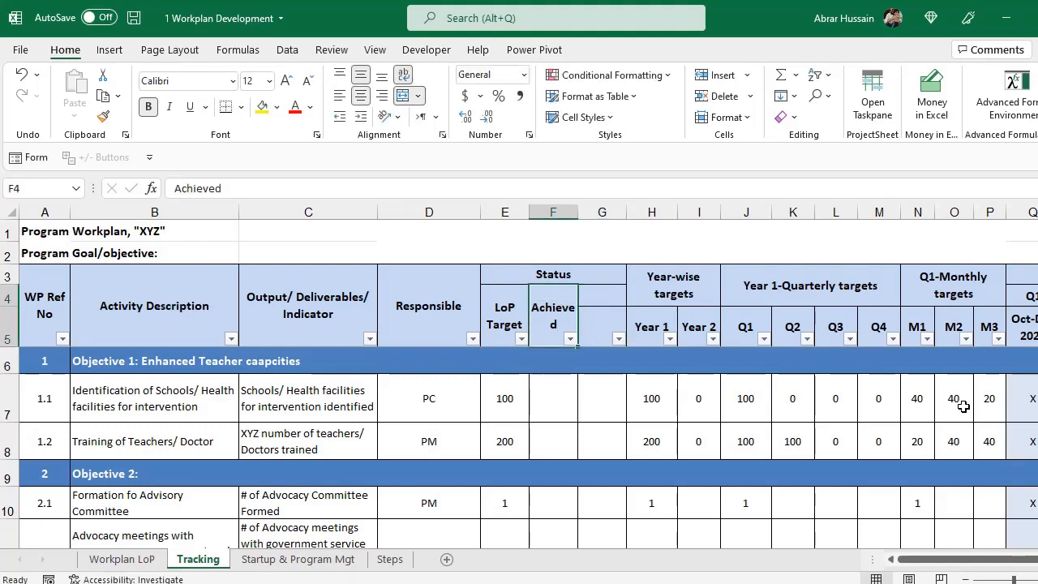
key("ctrl+c")
key("Right")
key("ctrl+v")
type("%")
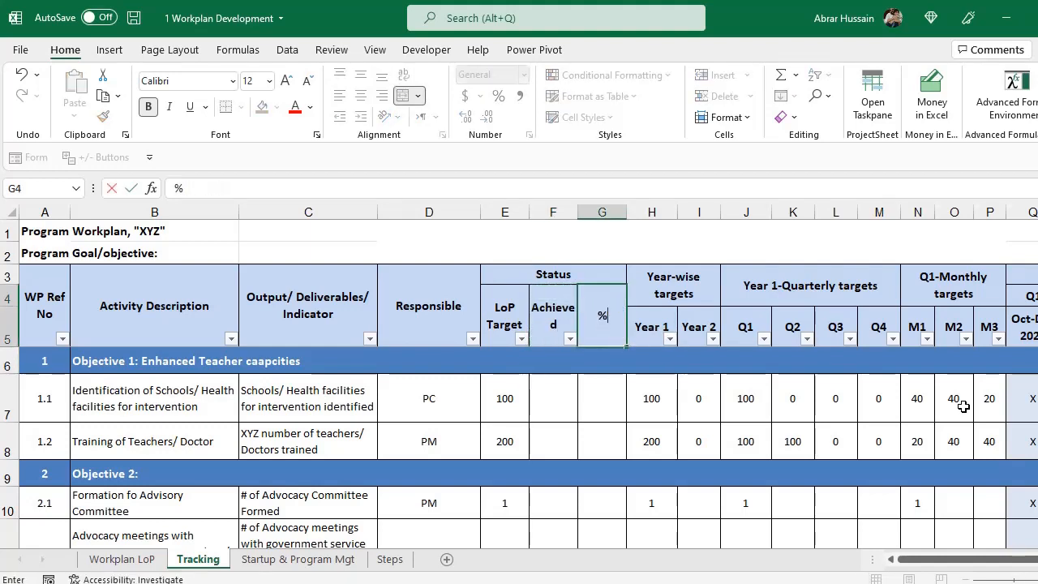
key("Return")
Change the group heading to 'Status against LoP' and copy the Year-wise targets heading.
key("Left")
key("Up")
key("Up")
key("Up")
key("Up")
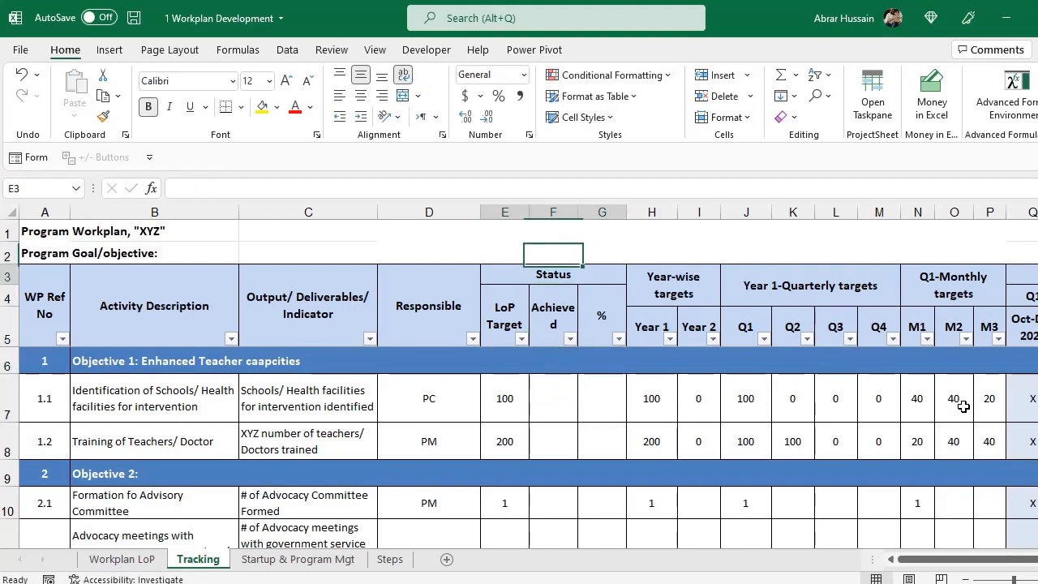
key("Down")
key("F2")
type("against LoP")
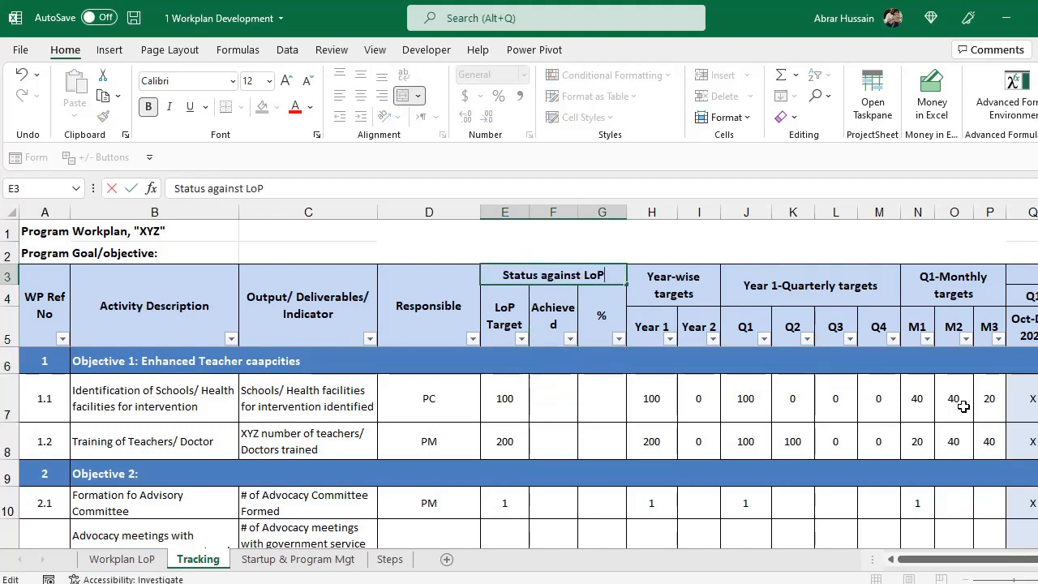
key("Return")
key("Up")
left_click(665, 289)
key("ctrl+c")
left_click(699, 212)
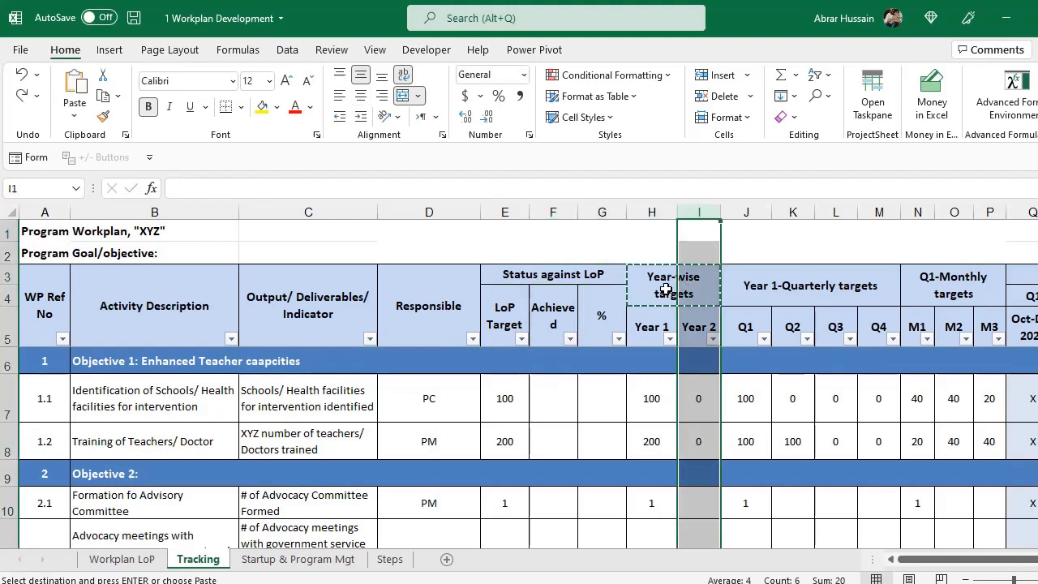
Insert two blank columns right after the Year 1 column under Year-wise targets.
left_click(665, 289)
left_click_drag(541, 274, 536, 304)
left_click(673, 288)
left_click(651, 212)
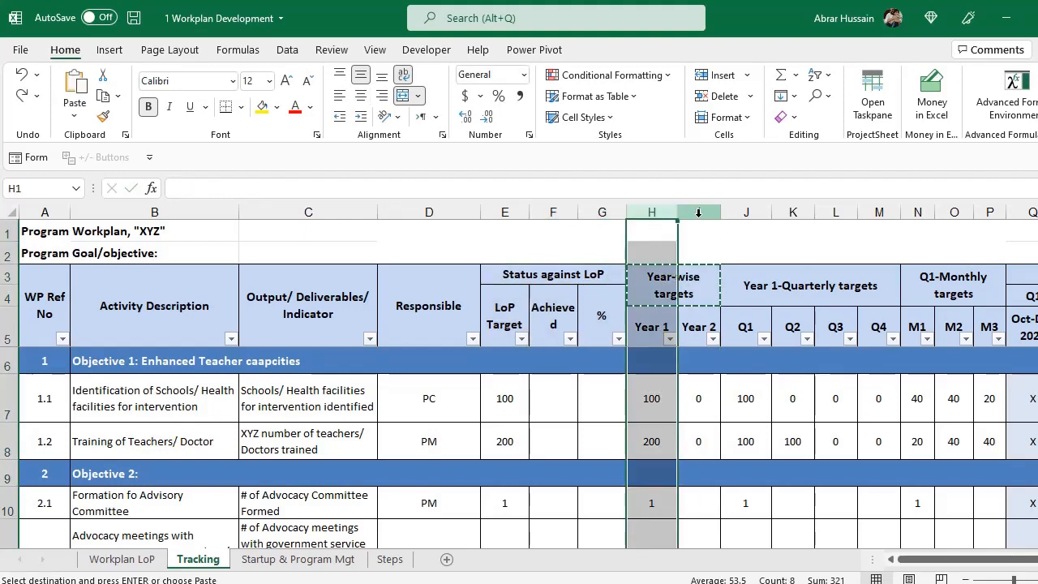
left_click(699, 212)
right_click(698, 212)
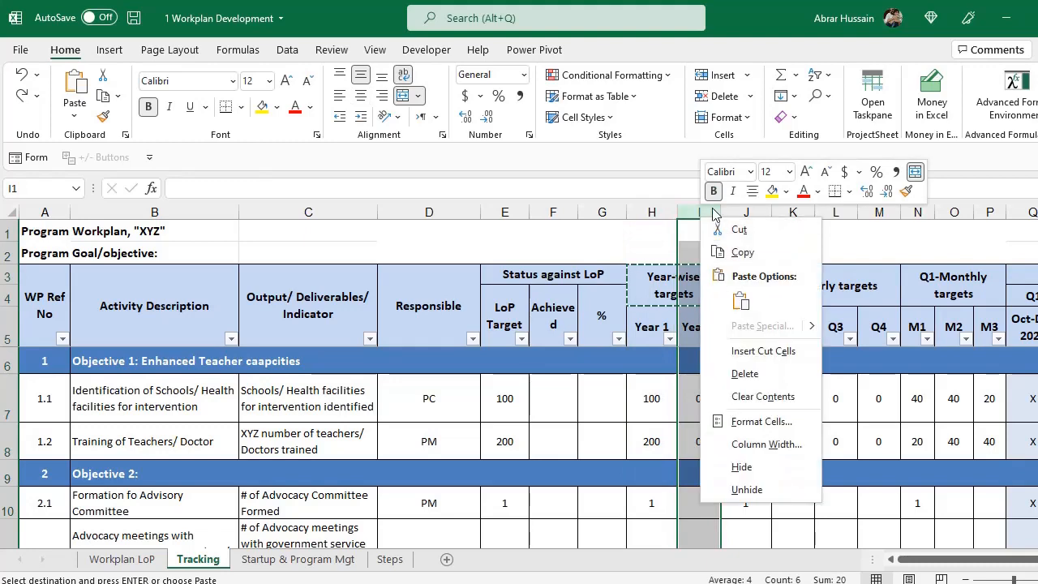
left_click(696, 208)
right_click(696, 207)
left_click(736, 350)
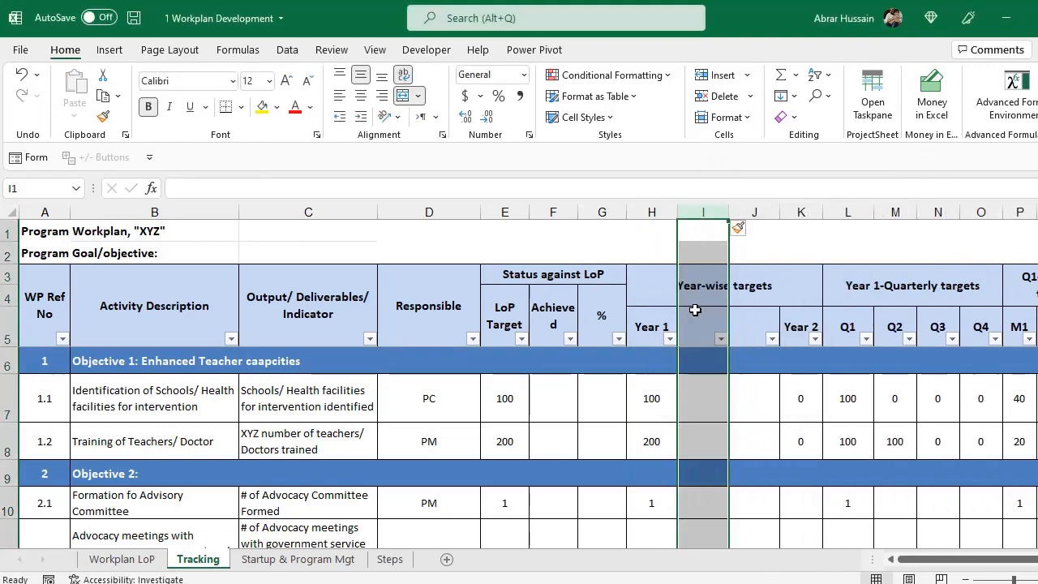
Hide the Year 2 column.
left_click_drag(660, 283, 803, 319)
left_click(800, 324)
left_click(803, 212)
right_click(807, 210)
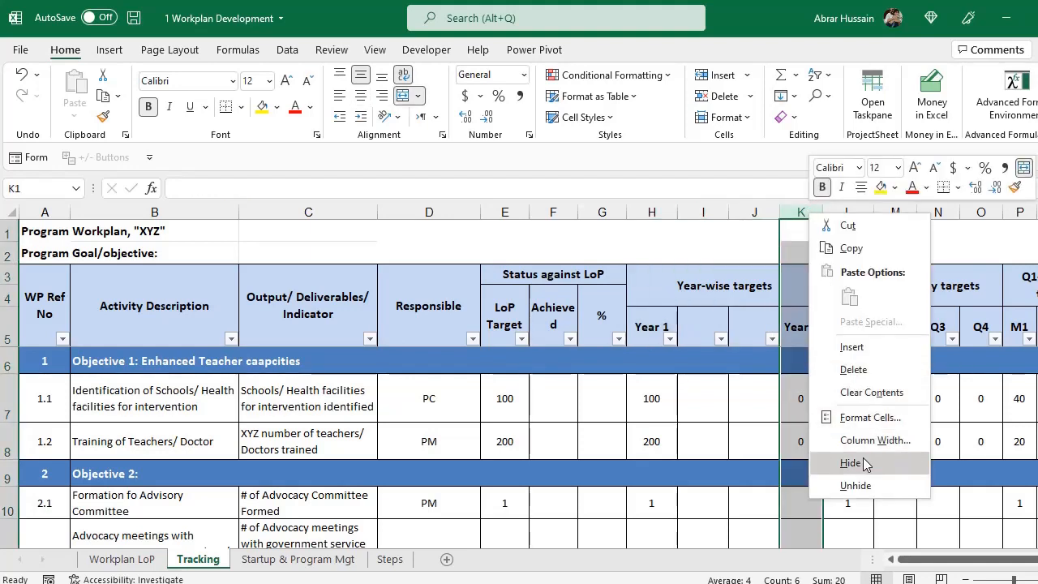
left_click(850, 463)
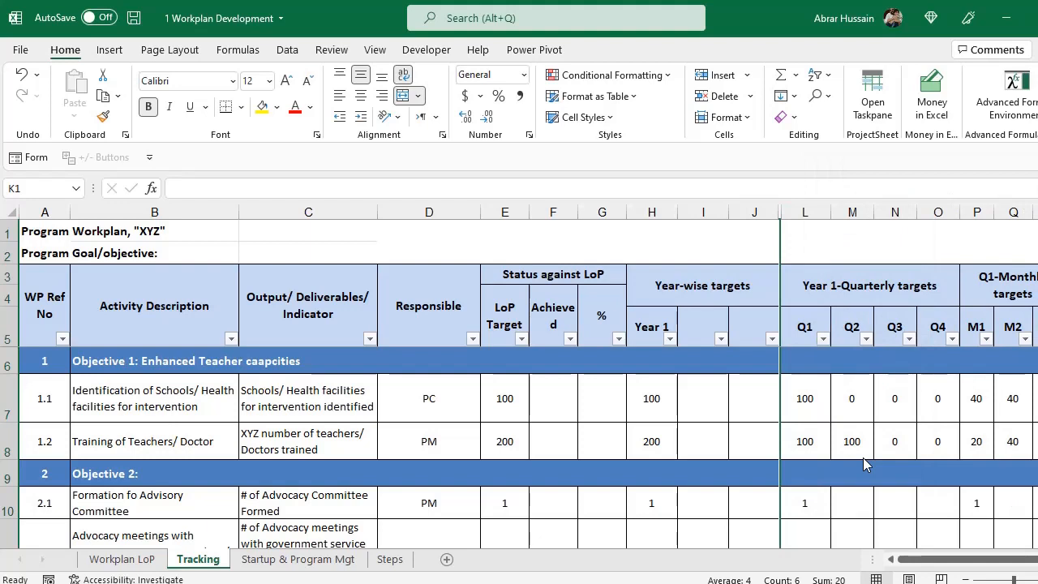
left_click(705, 295)
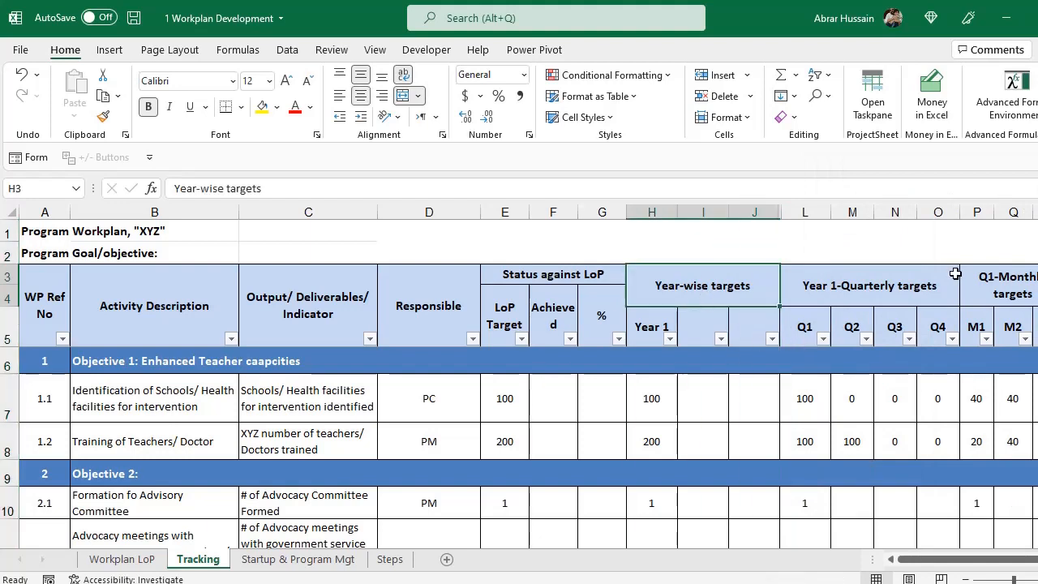
Title the group 'Year 1 Status' and rename the Year 1 column heading to 'Year 1 Target'.
type("Year 1 Status")
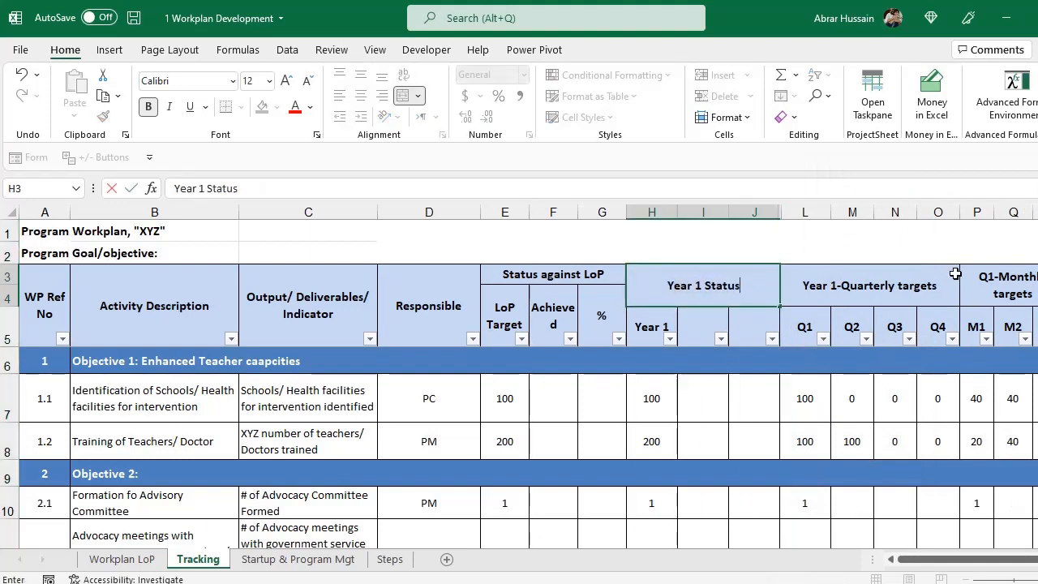
key("Return")
key("Left")
key("Left")
key("Left")
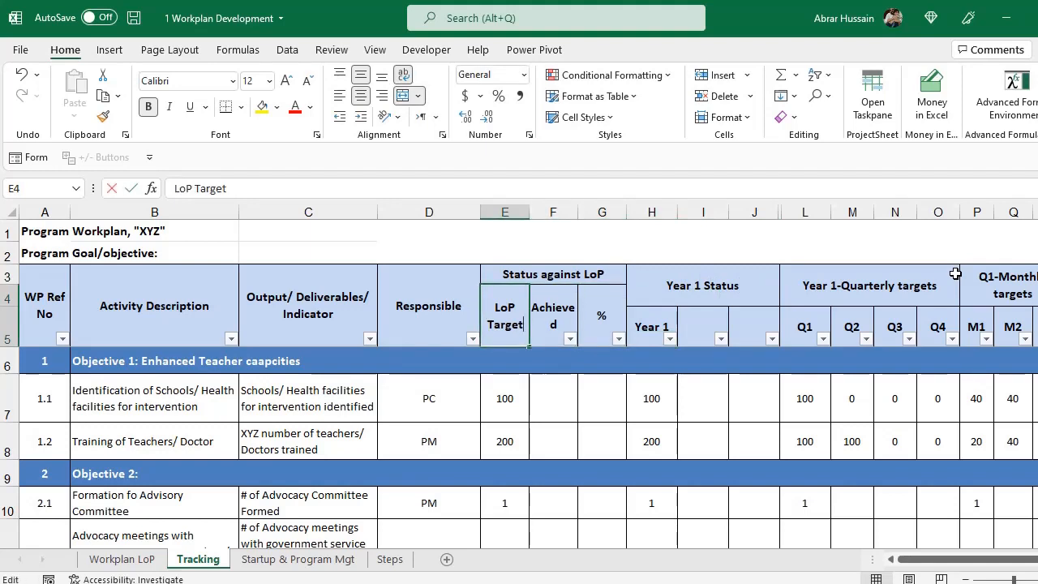
key("F2")
key("ctrl+shift+Home")
key("Escape")
key("Right")
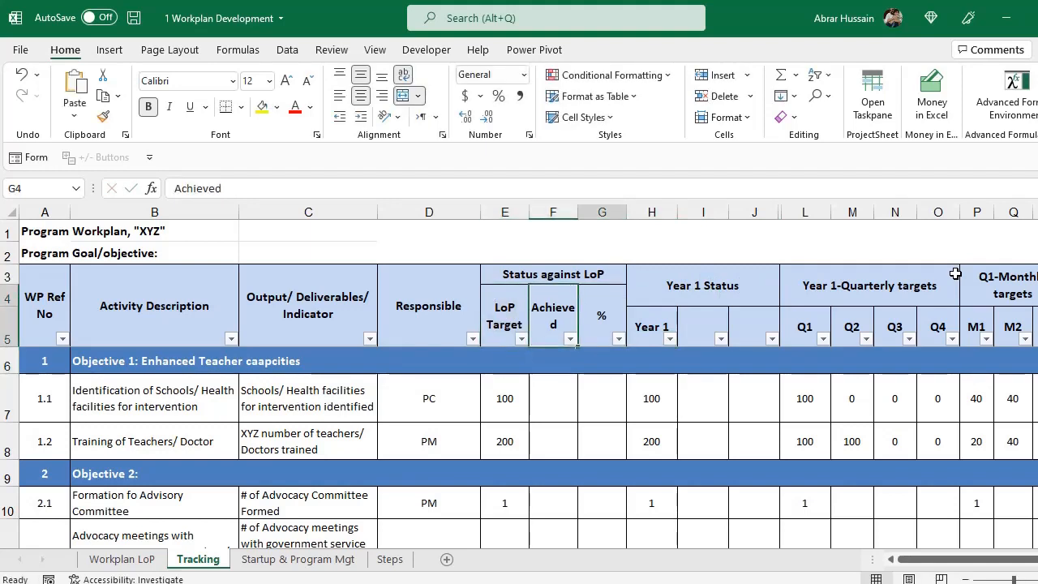
key("Right")
key("Right")
key("Down")
key("F2")
key("ctrl+shift+Home")
key("ctrl+v")
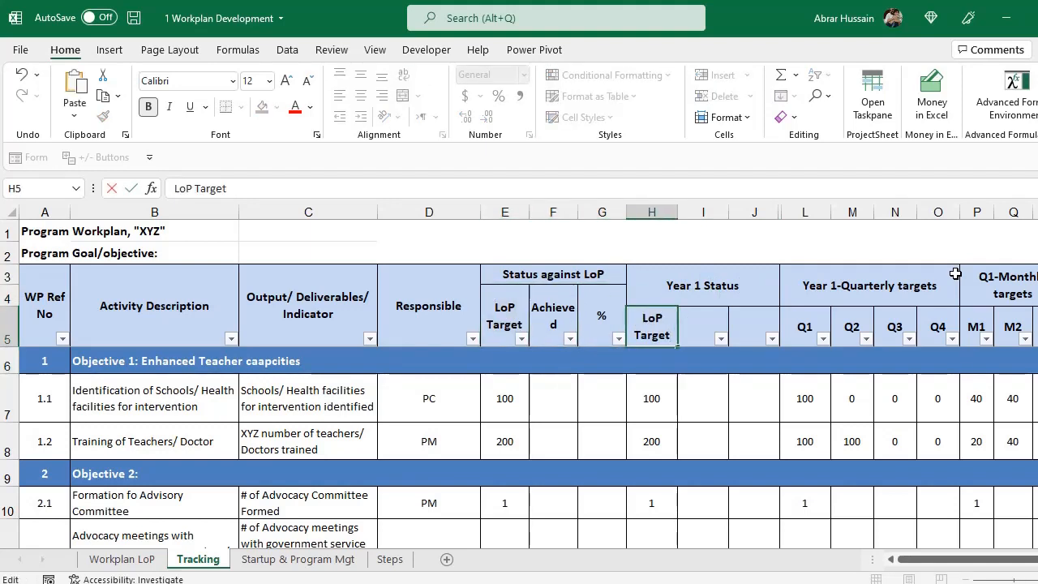
key("ctrl+shift+Home")
type("Year 1")
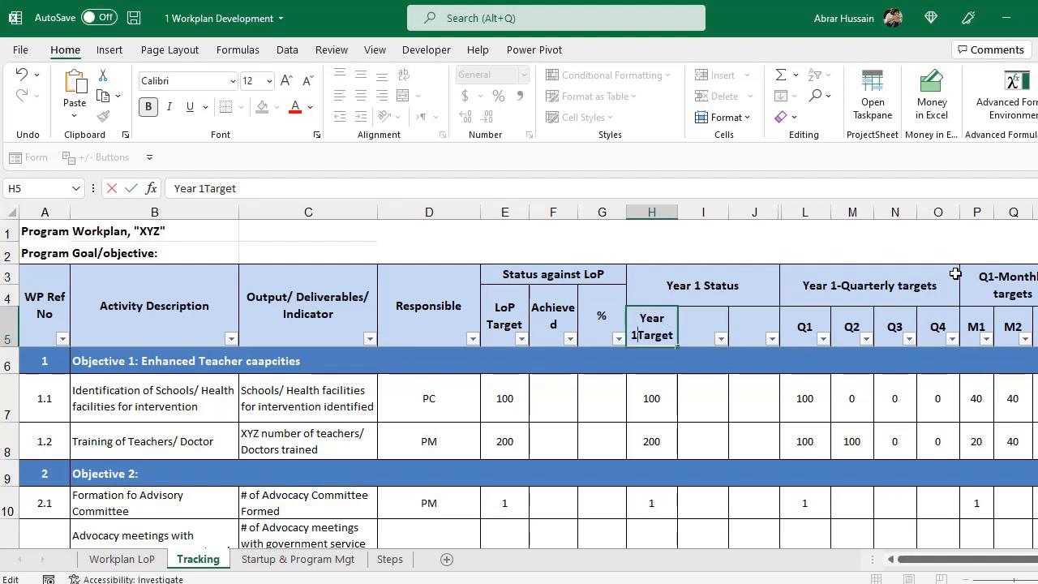
key("Left")
key("Left")
key("Left")
key("Left")
key("Left")
key("Left")
key("Return")
key("Return")
Add the 'Achieved' heading in I5 and '%' in J5.
key("Up")
key("Up")
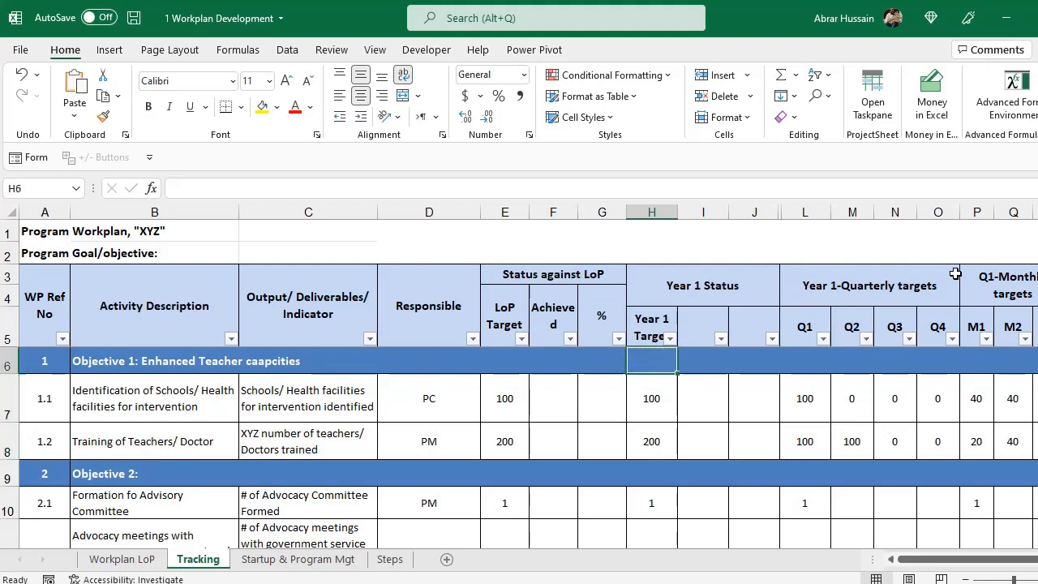
key("ctrl+c")
key("Right")
type("Achuieved")
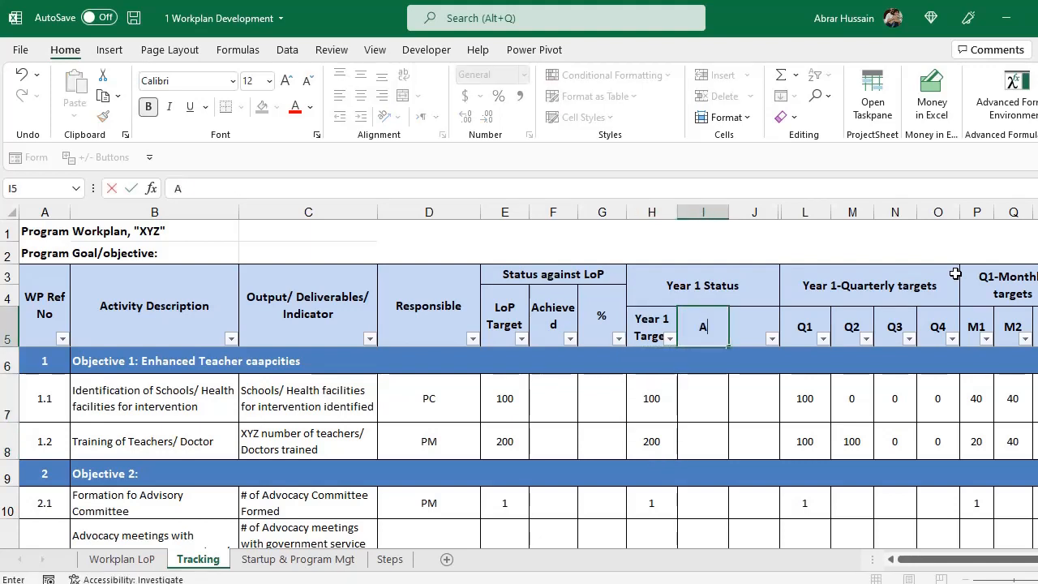
key("Return")
key("Up")
key("Right")
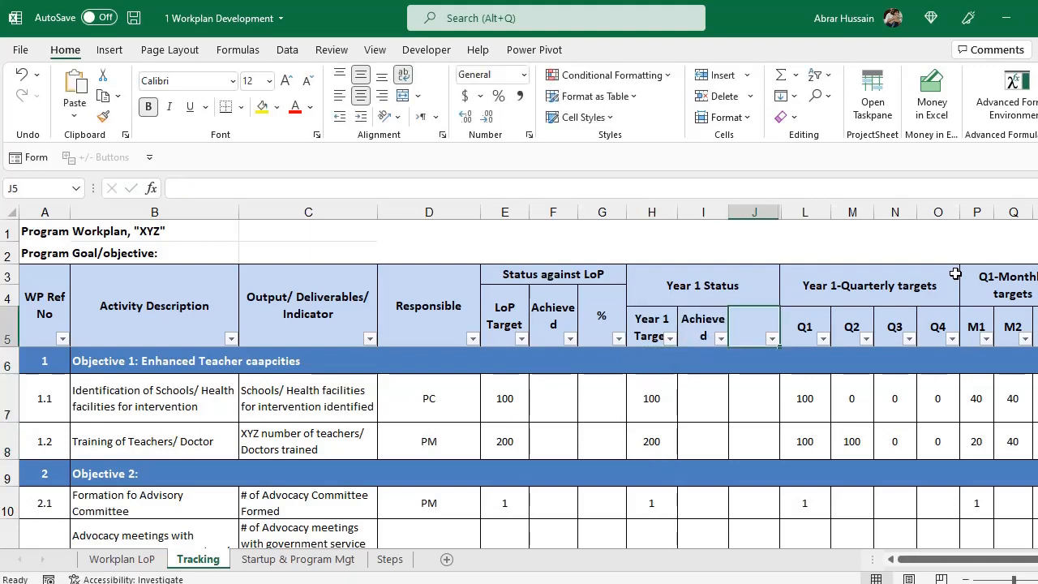
type("%")
key("Return")
key("Left")
key("Left")
key("Left")
key("Left")
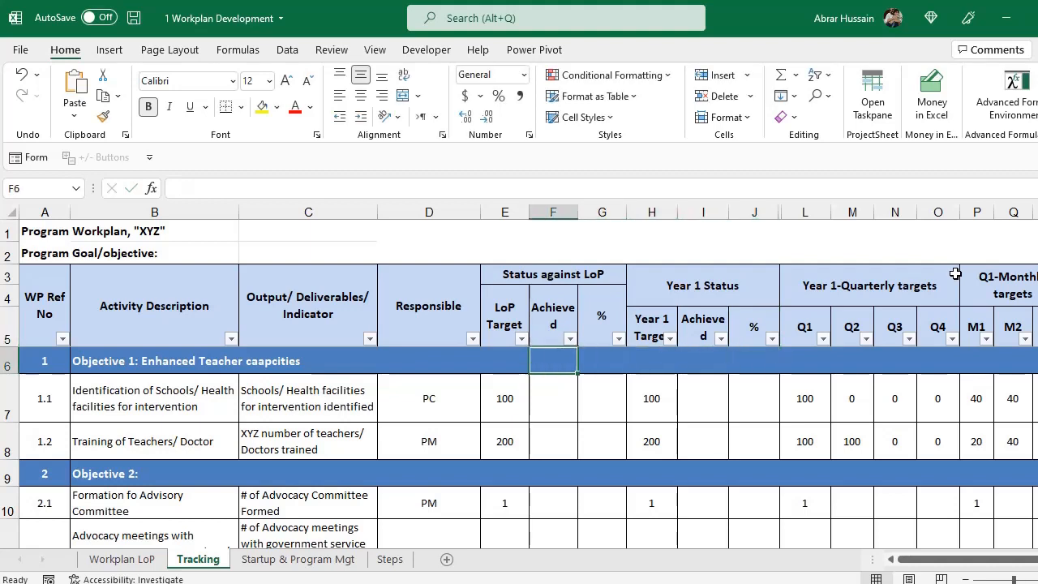
key("Right")
key("Right")
key("Right")
key("Right")
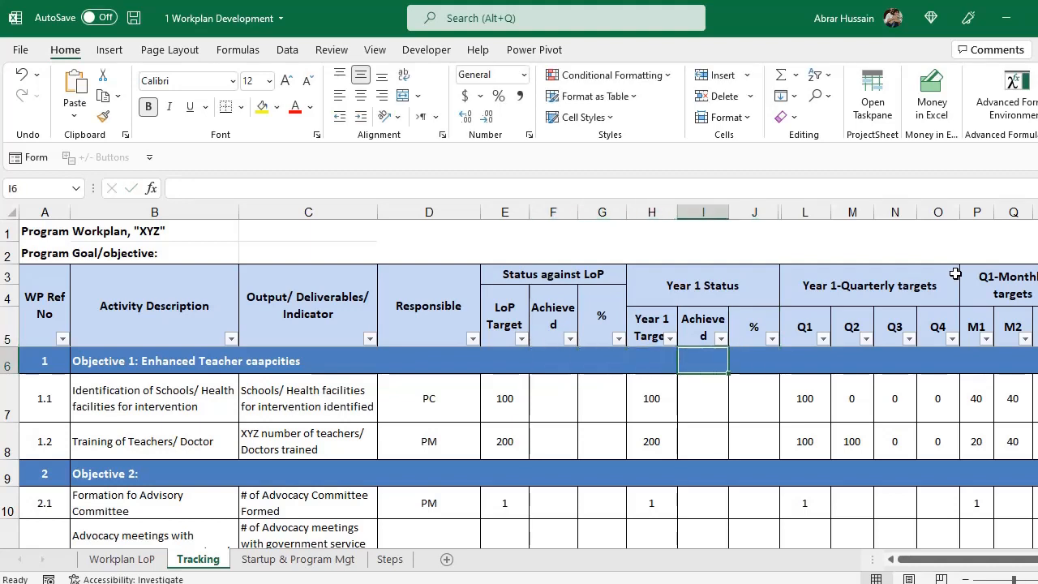
key("Right")
key("Right")
key("Right")
key("Right")
key("Right")
key("Right")
key("Right")
key("Right")
key("Right")
key("Right")
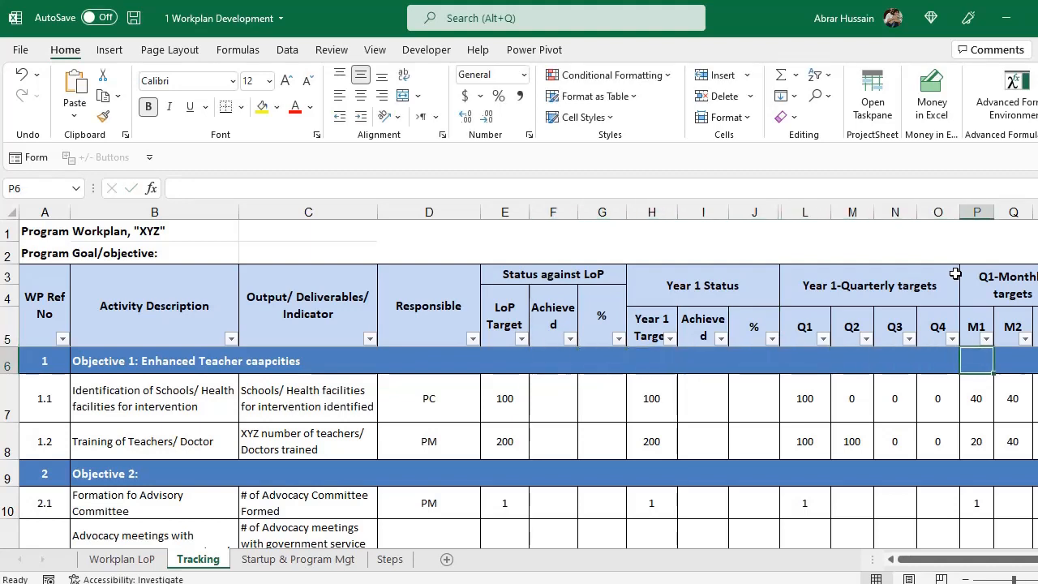
key("Right")
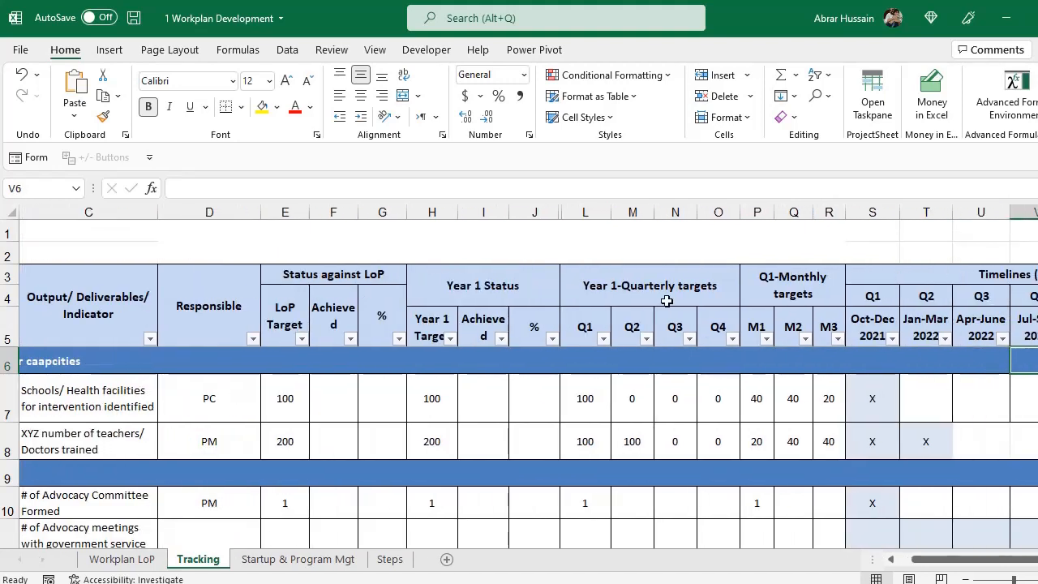
Insert two blank columns between Q1 and Q2 under Year 1-Quarterly targets.
left_click(605, 286)
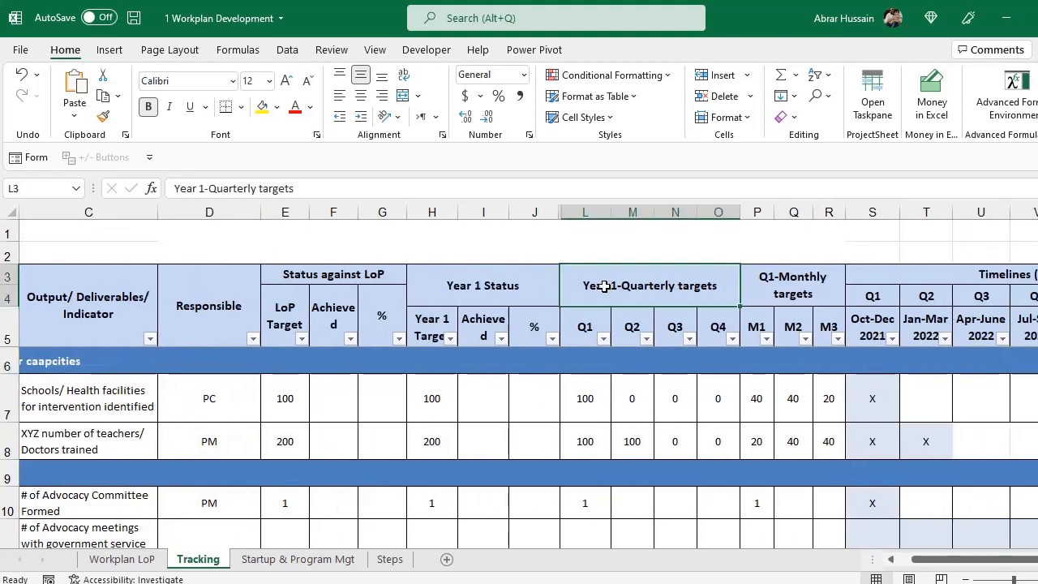
left_click(584, 330)
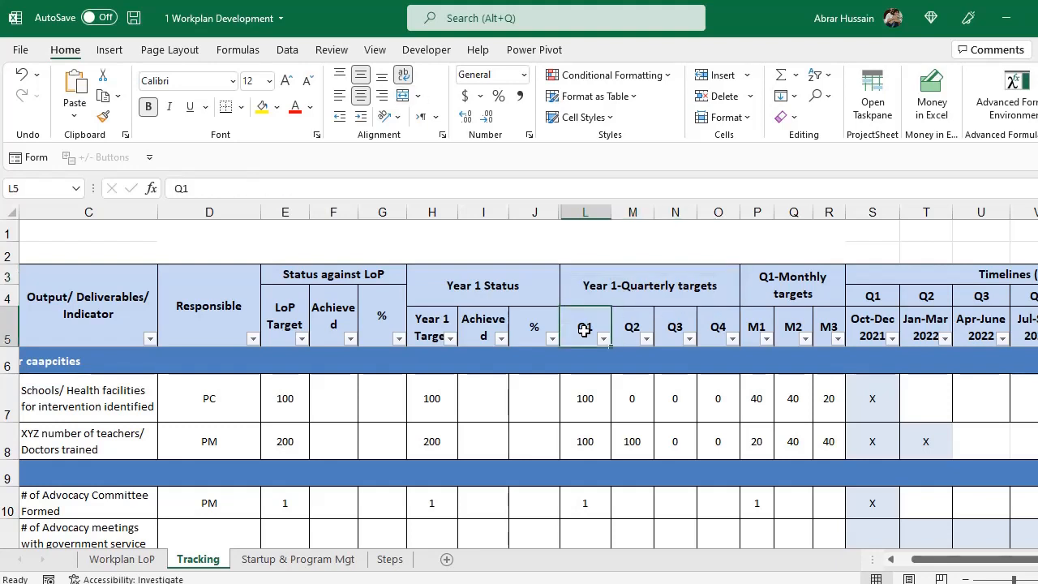
left_click(635, 324)
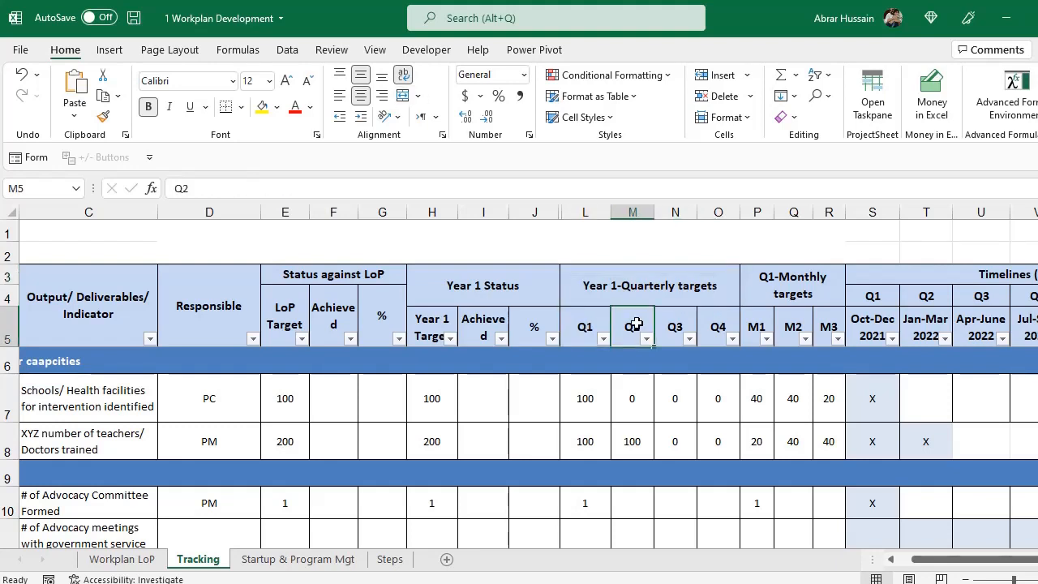
left_click_drag(632, 325, 722, 327)
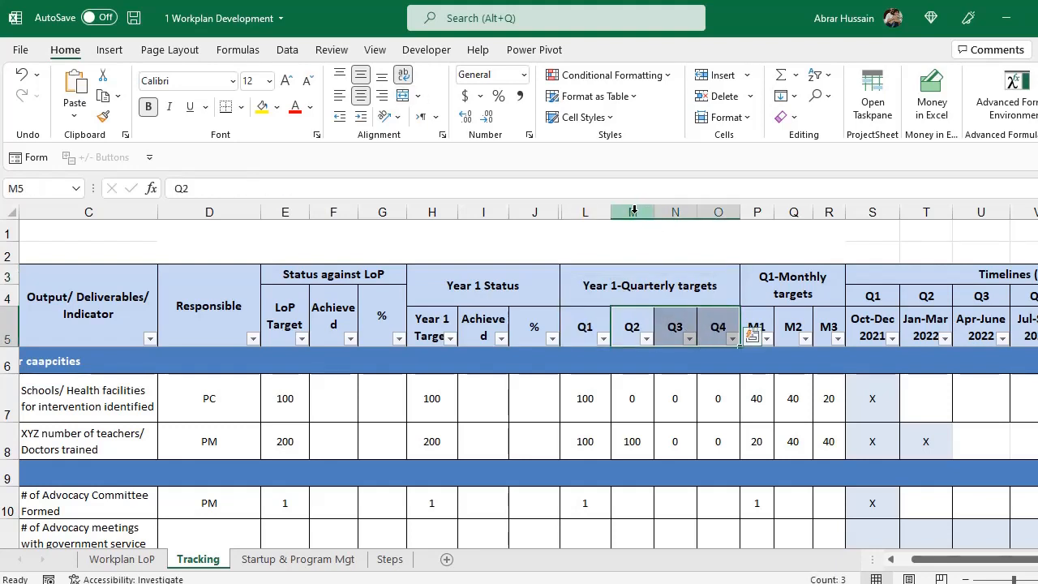
left_click(633, 211)
right_click(635, 266)
left_click(673, 347)
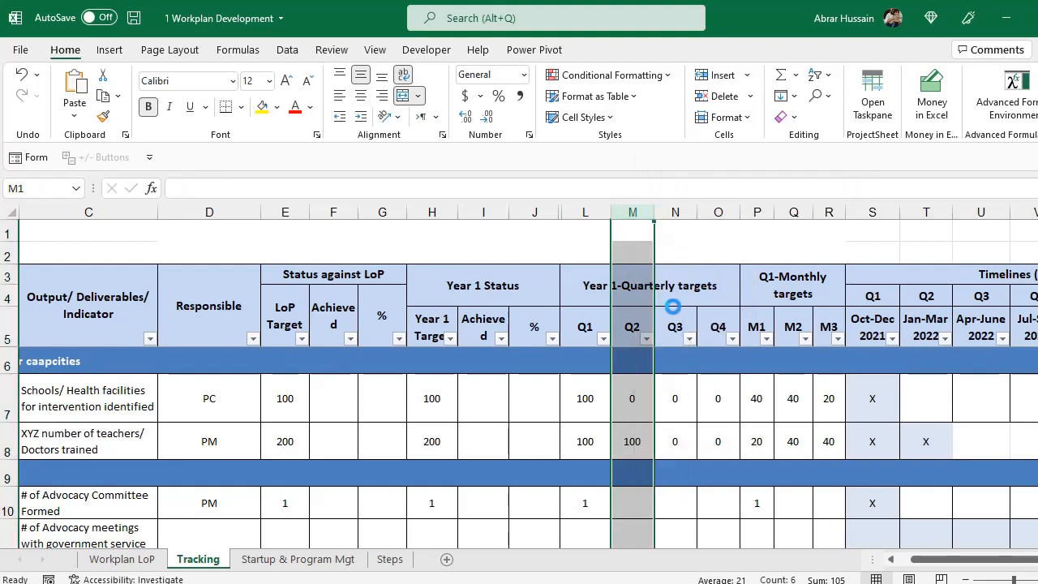
right_click(640, 230)
left_click(666, 349)
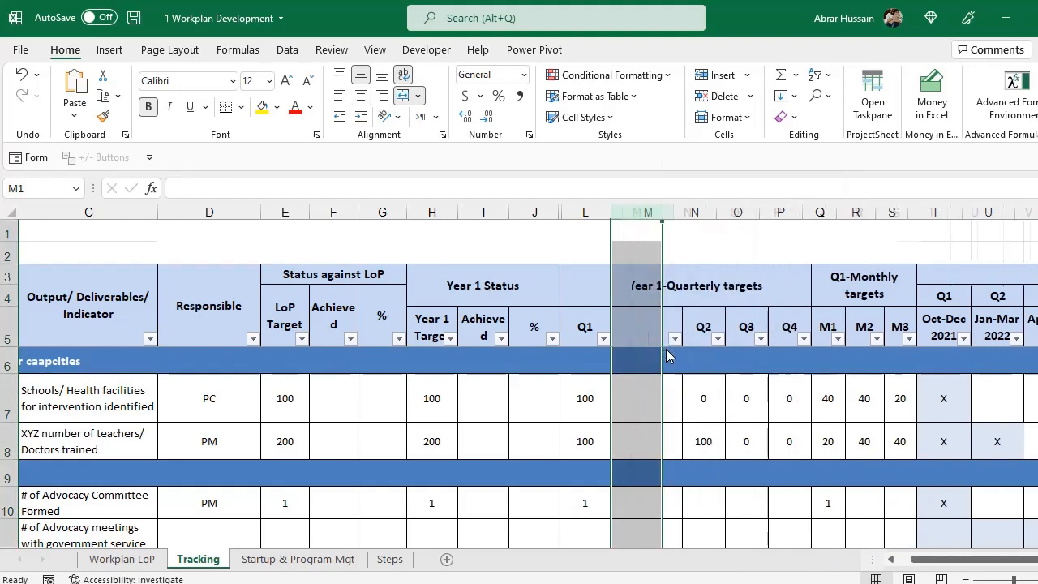
Hide the Q2, Q3 and Q4 columns.
left_click_drag(733, 213, 825, 212)
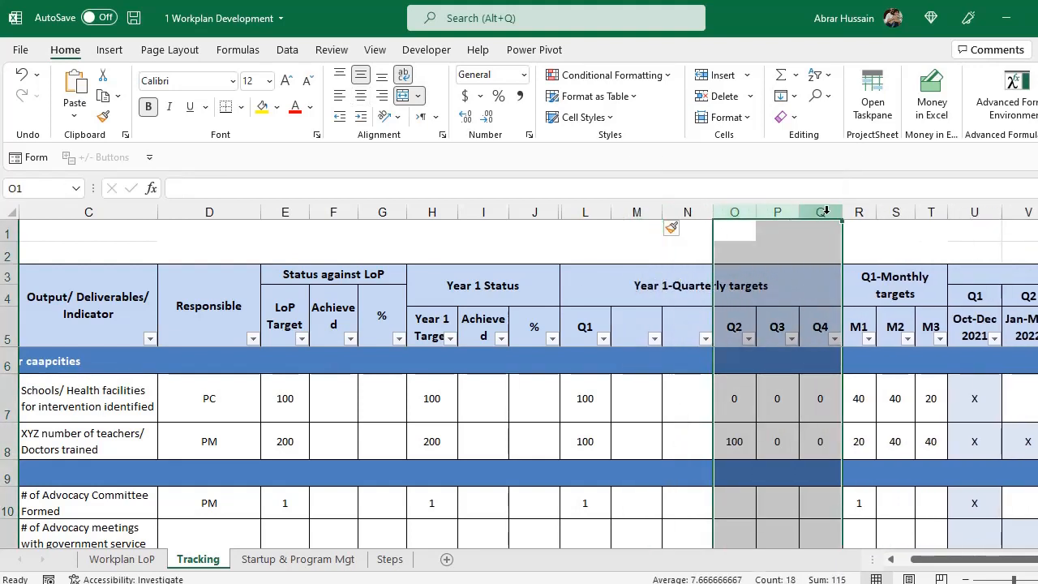
right_click(825, 212)
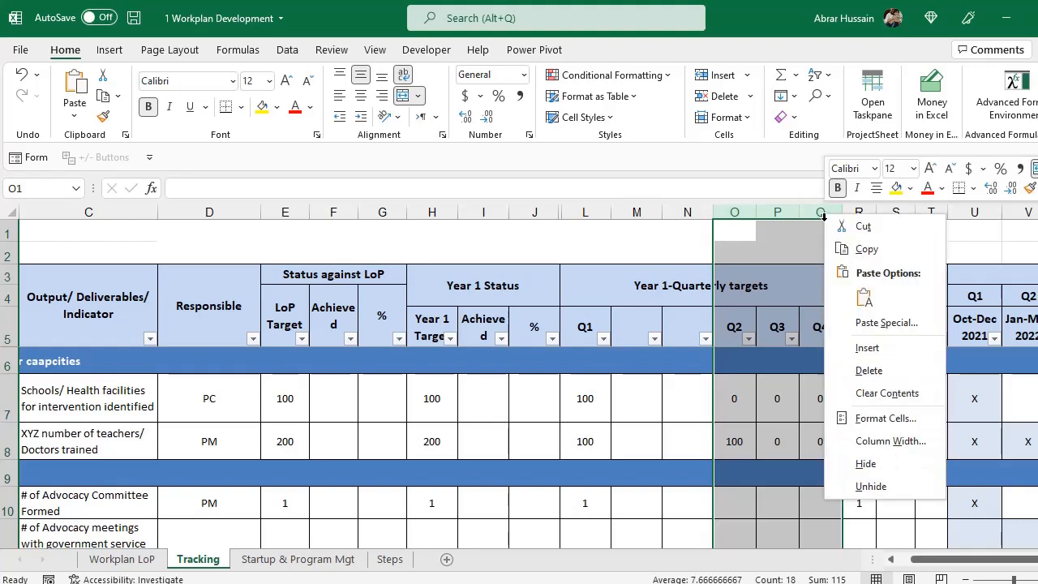
left_click(864, 464)
left_click(584, 326)
left_click(611, 271)
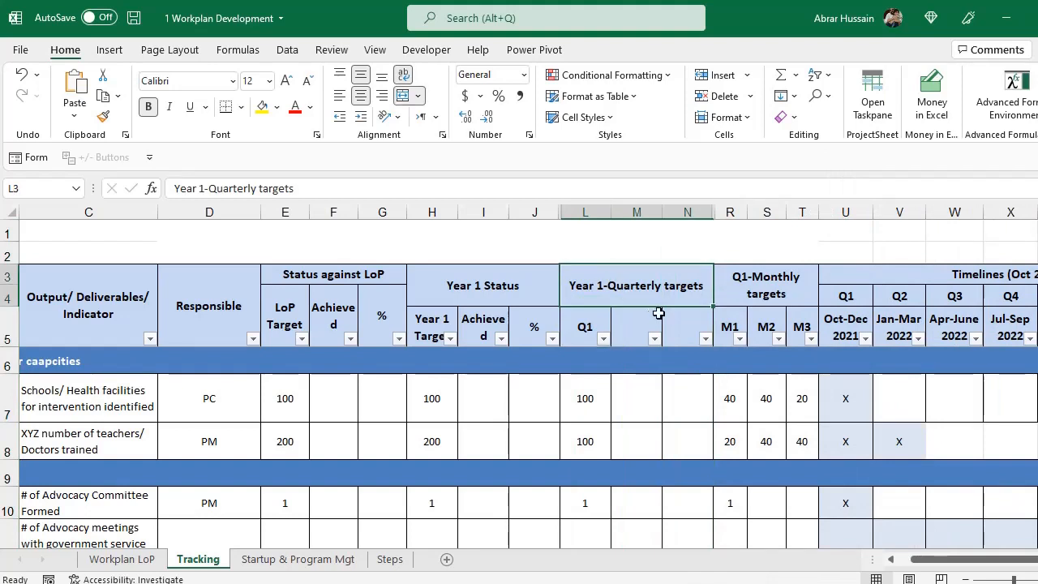
Change the quarterly group heading in L3 to 'Year 1-Q1 Status'.
key("F2")
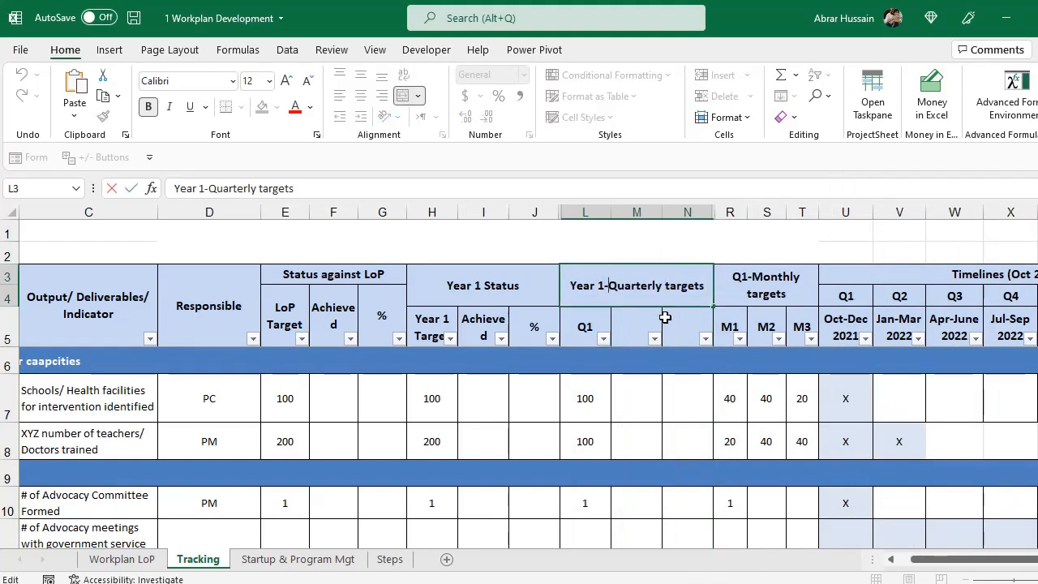
type("Q1")
key("Delete")
key("Delete")
key("Delete")
key("Delete")
key("Delete")
key("Delete")
key("Delete")
key("Delete")
key("Delete")
key("Delete")
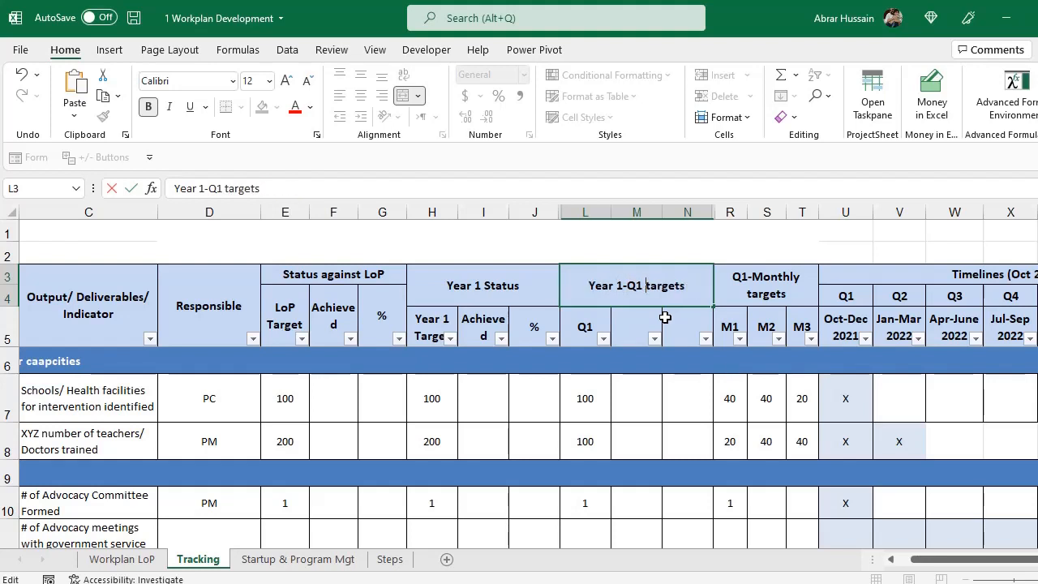
key("shift+End")
type("Status")
key("Return")
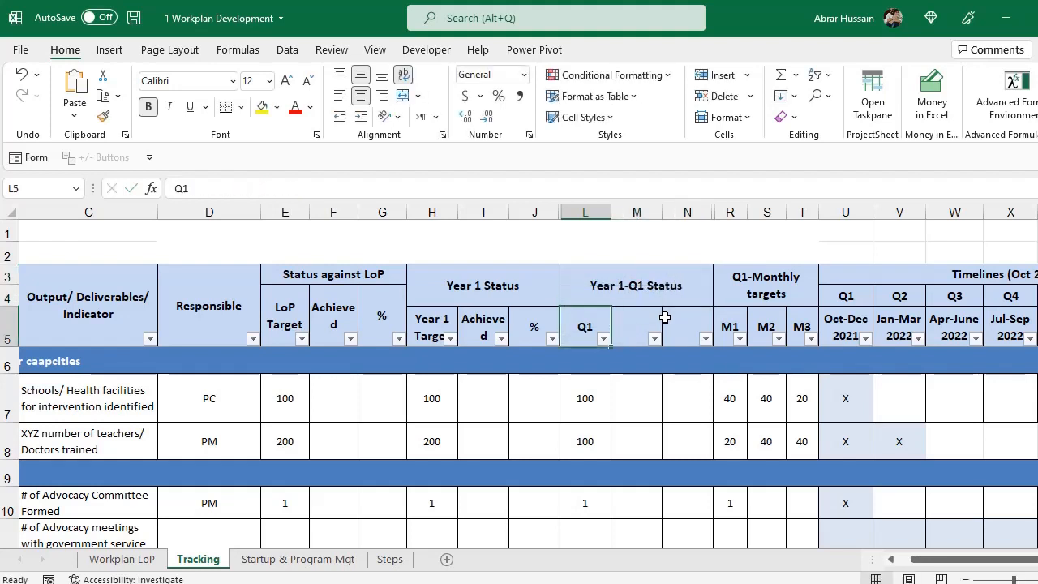
Add column headers 'Target' in L5, 'Achieved' in M5 and '%' in N5.
type("Target")
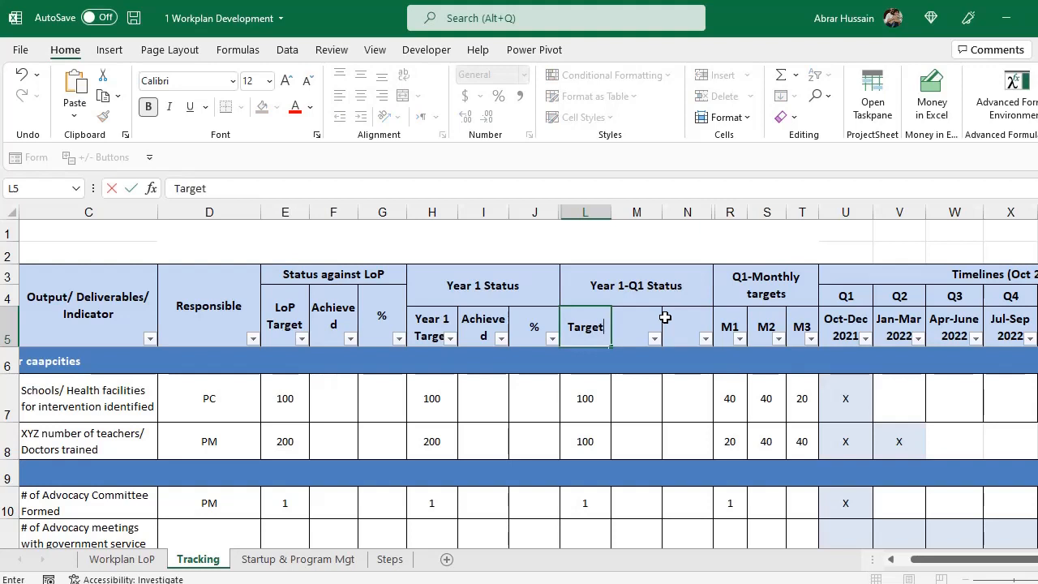
key("Tab")
type("Achieved")
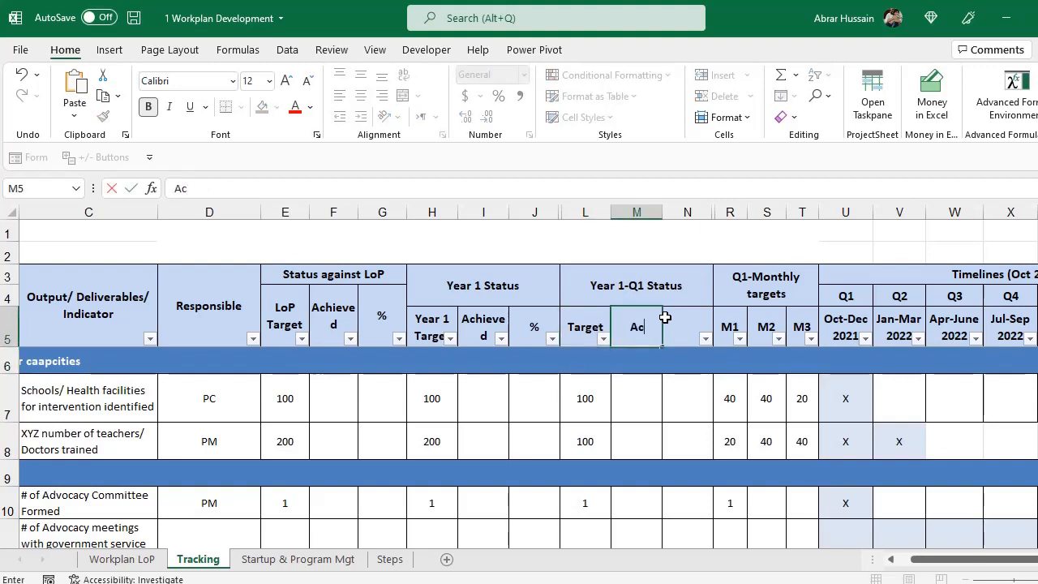
key("Return")
key("Up")
key("Left")
key("Left")
key("ctrl+c")
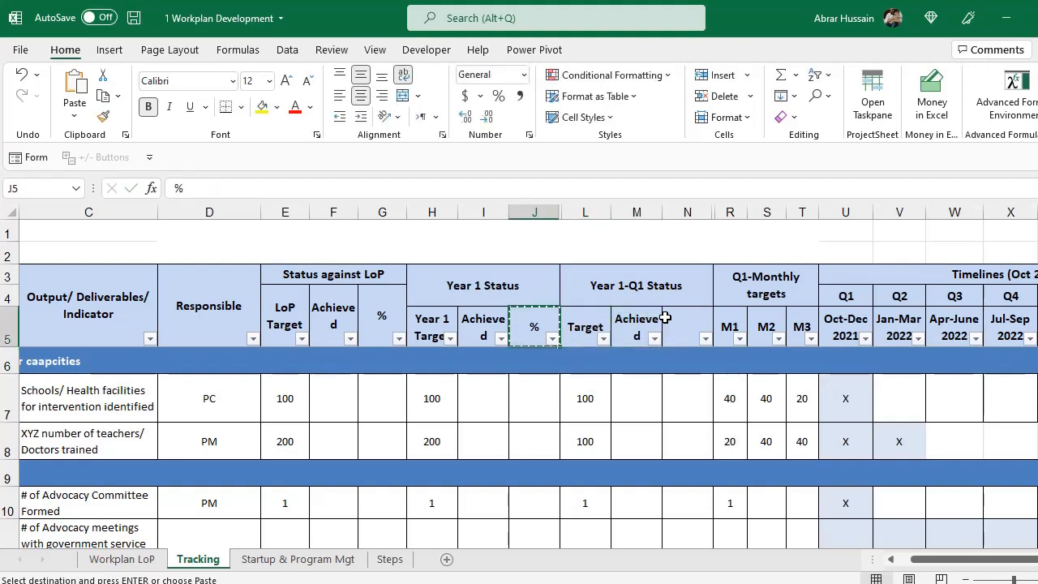
key("Right")
key("Right")
key("Right")
key("ctrl+v")
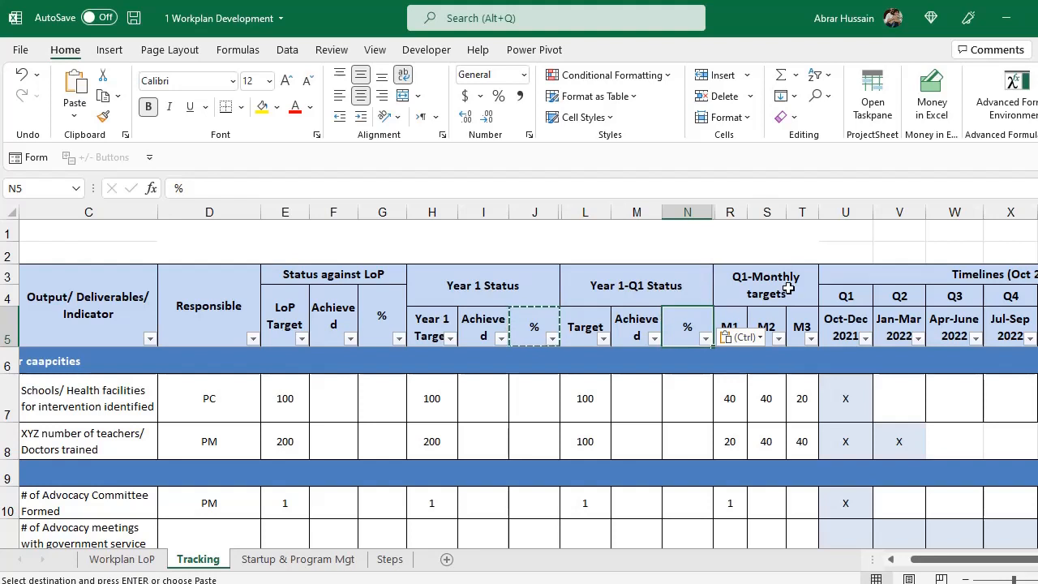
left_click(758, 276)
left_click(611, 293)
key("Escape")
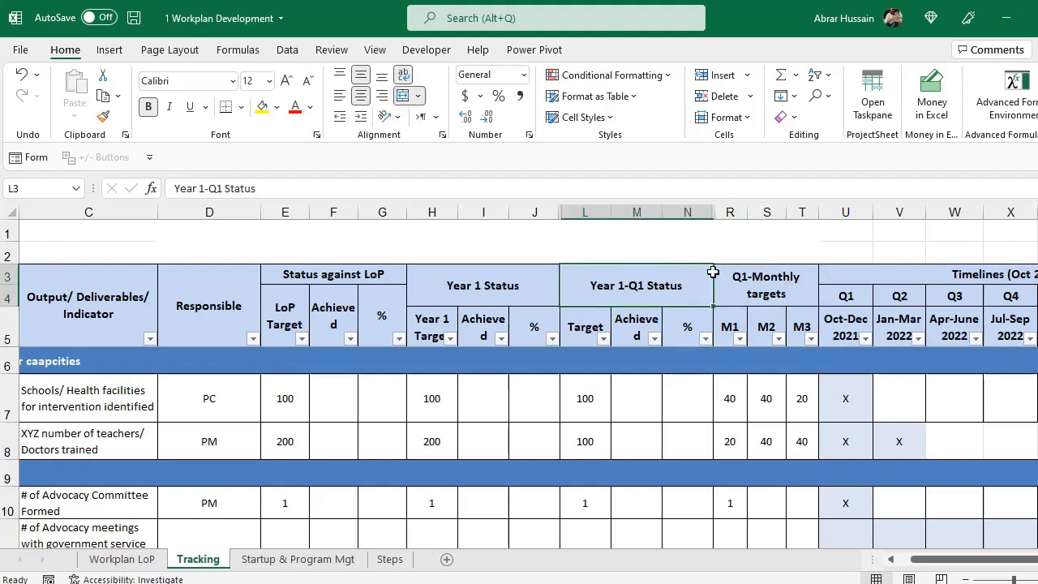
Insert two blank columns before M2, directly after M1.
left_click(759, 287)
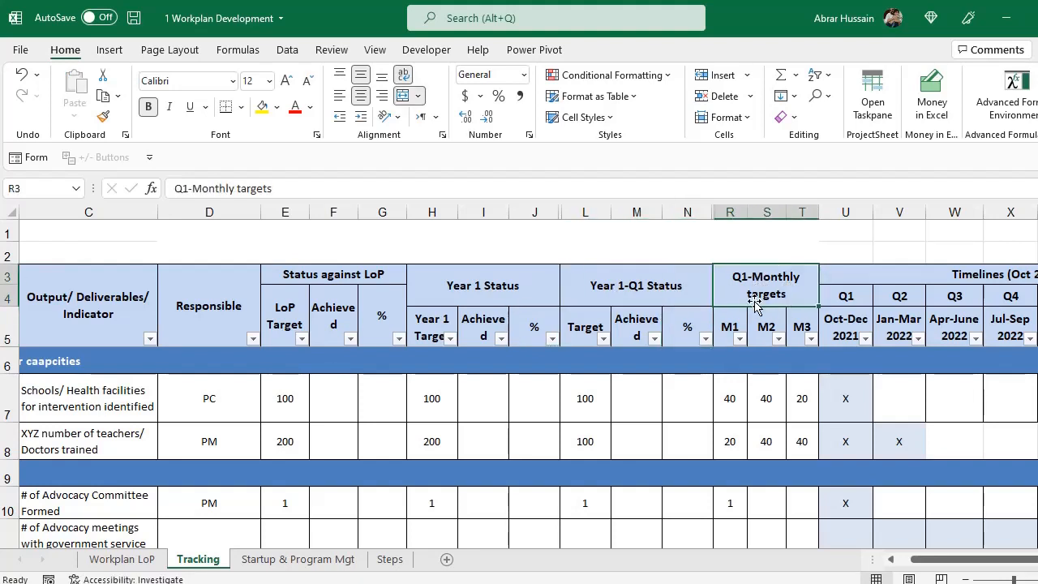
left_click(730, 323)
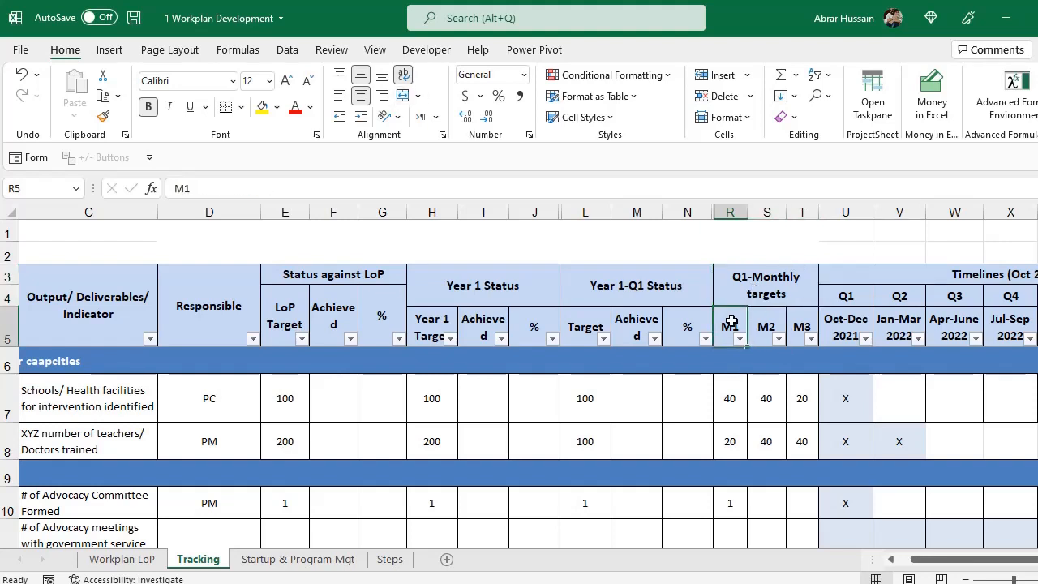
left_click(767, 212)
right_click(754, 213)
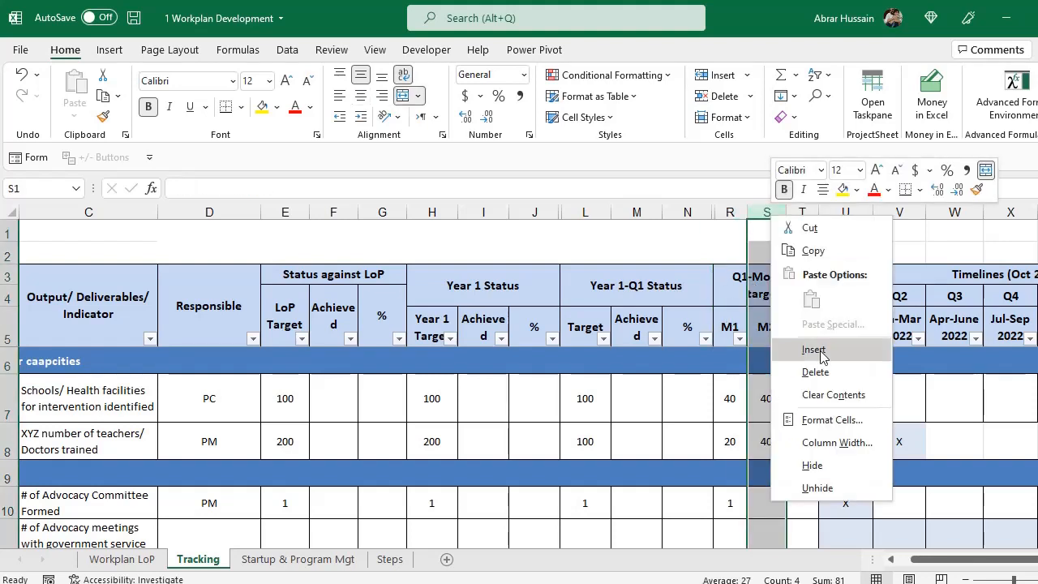
key("Escape")
right_click(762, 212)
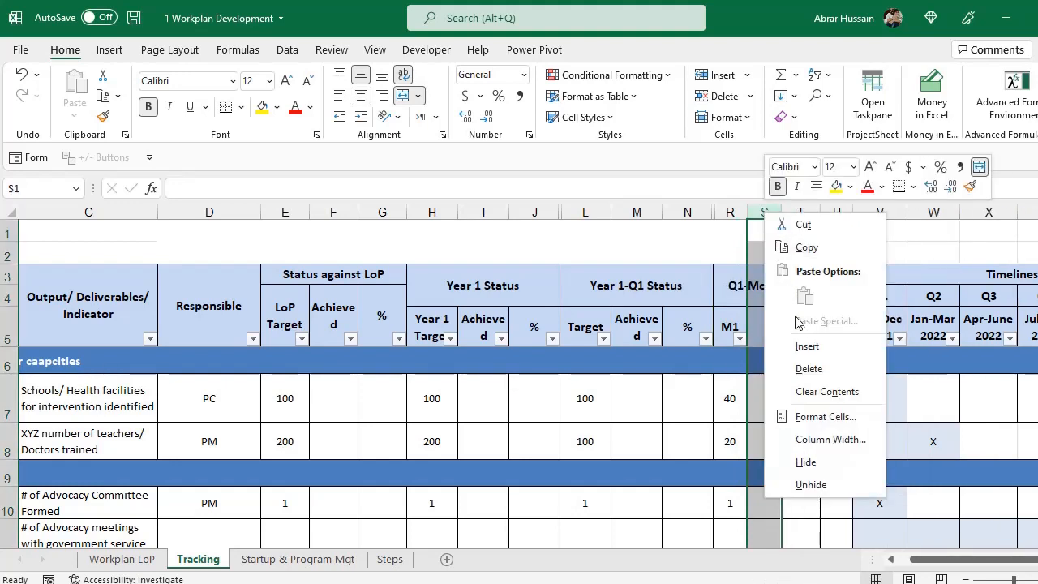
key("Escape")
key("F4")
Check the M2–M3 columns and the new blank header cells S5:T5 without changing them.
left_click_drag(824, 212, 868, 204)
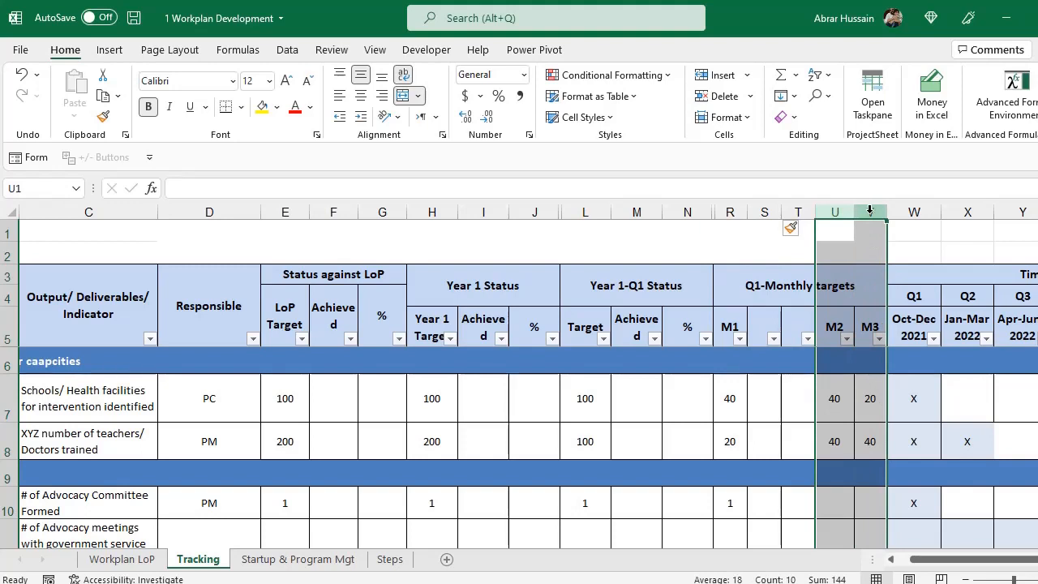
right_click(865, 214)
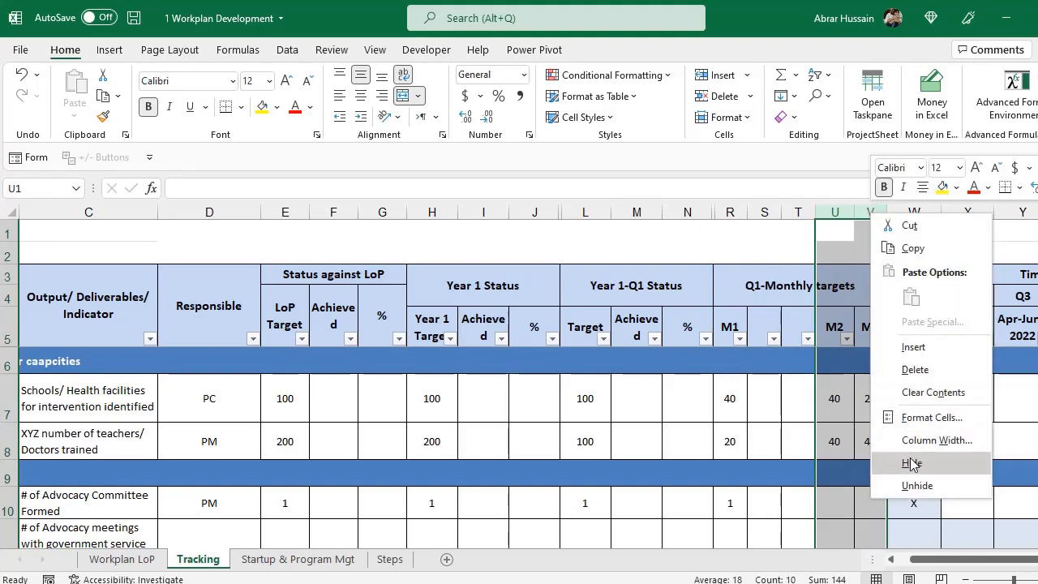
left_click(672, 318)
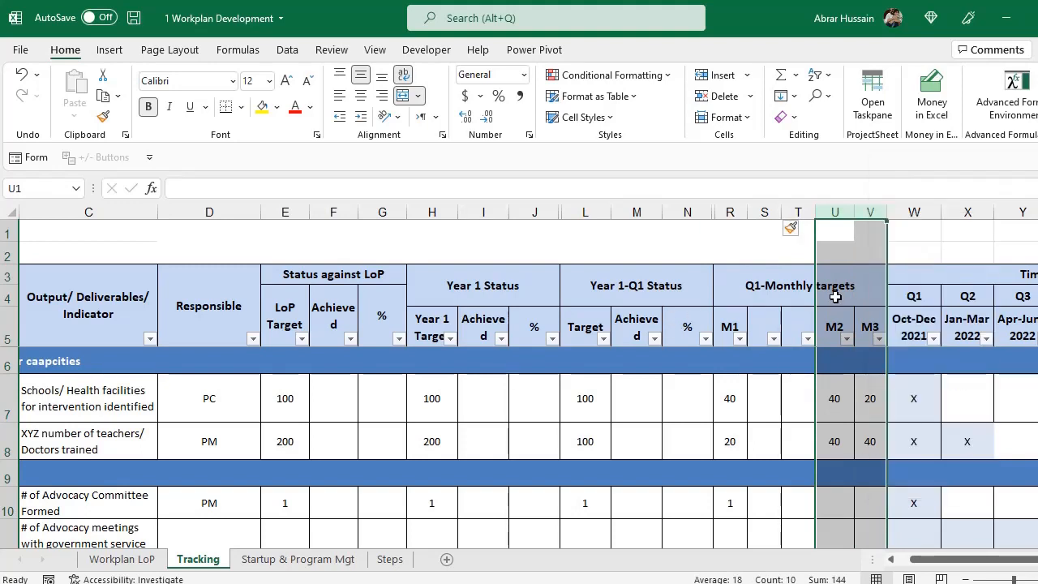
left_click(837, 212)
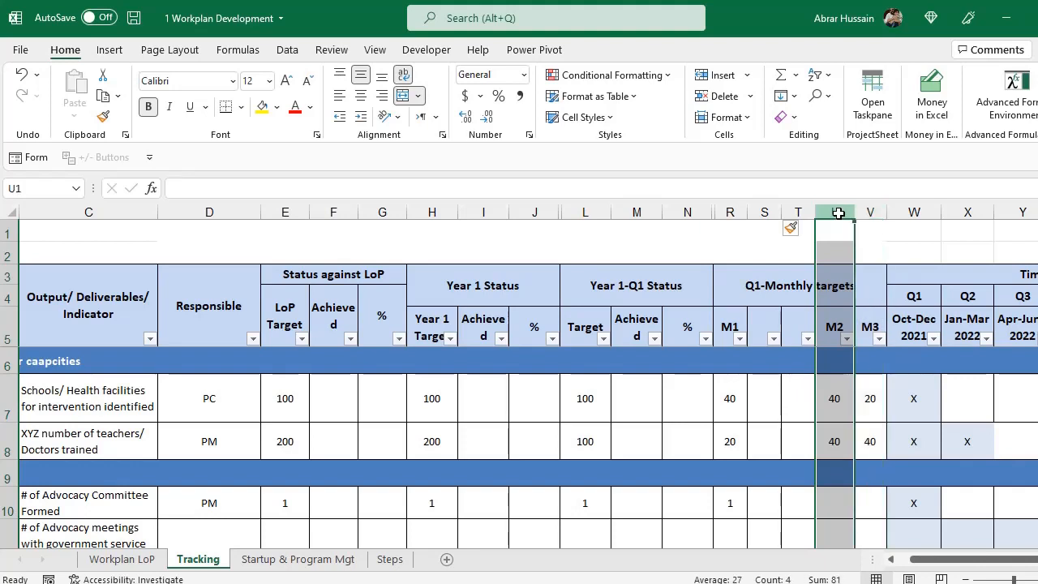
left_click_drag(761, 315, 791, 312)
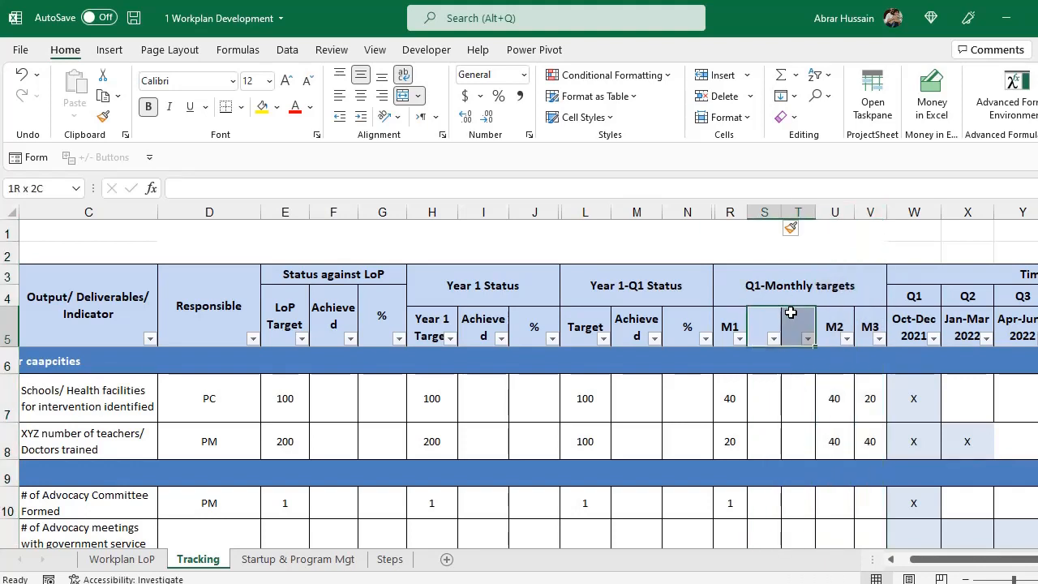
left_click(869, 318)
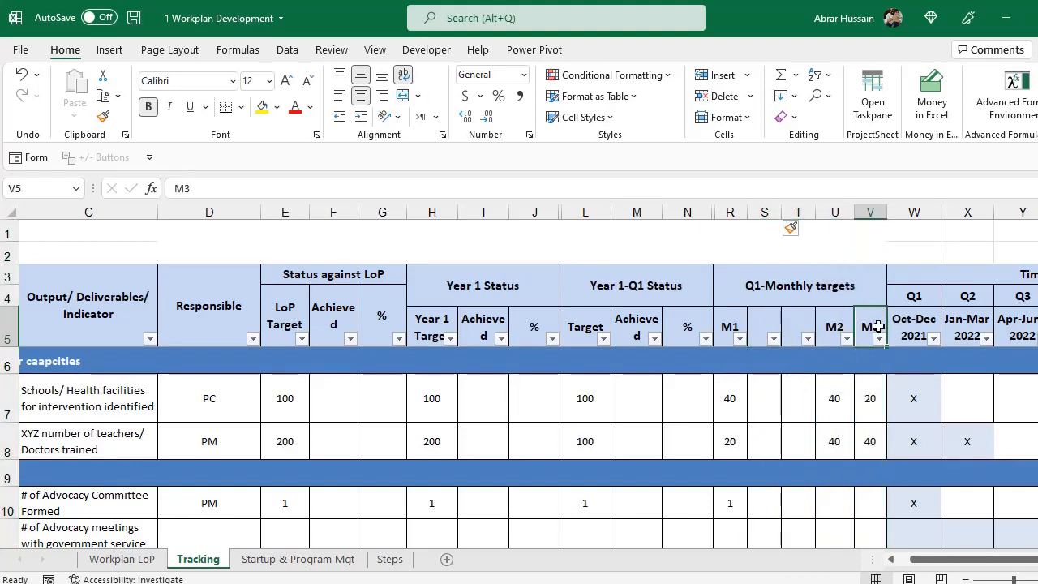
left_click_drag(768, 328, 790, 318)
left_click(765, 280)
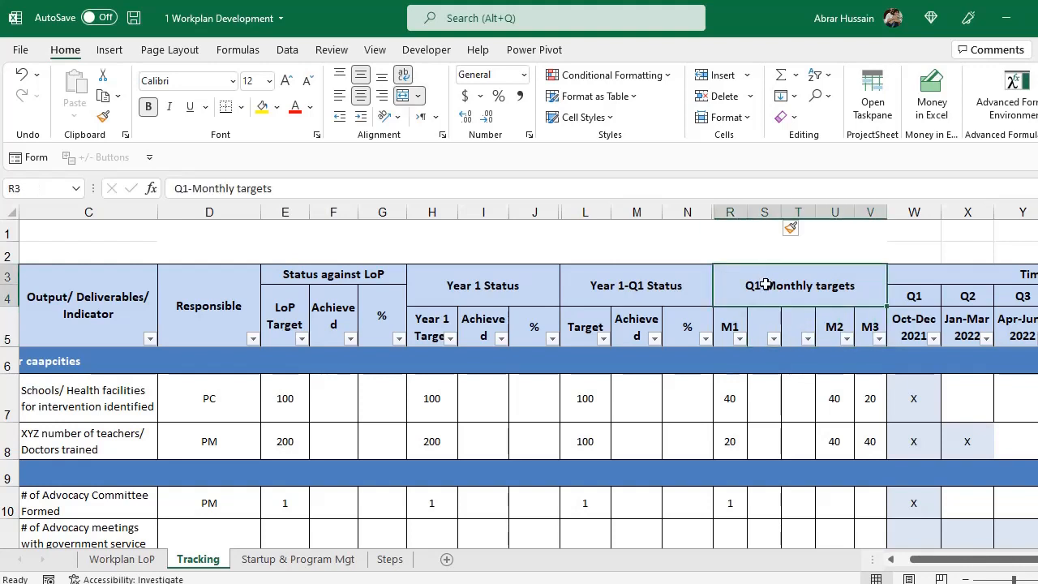
Rename the Q1-Monthly targets heading to 'Y1 Q1 M1-Status'.
double_click(864, 288)
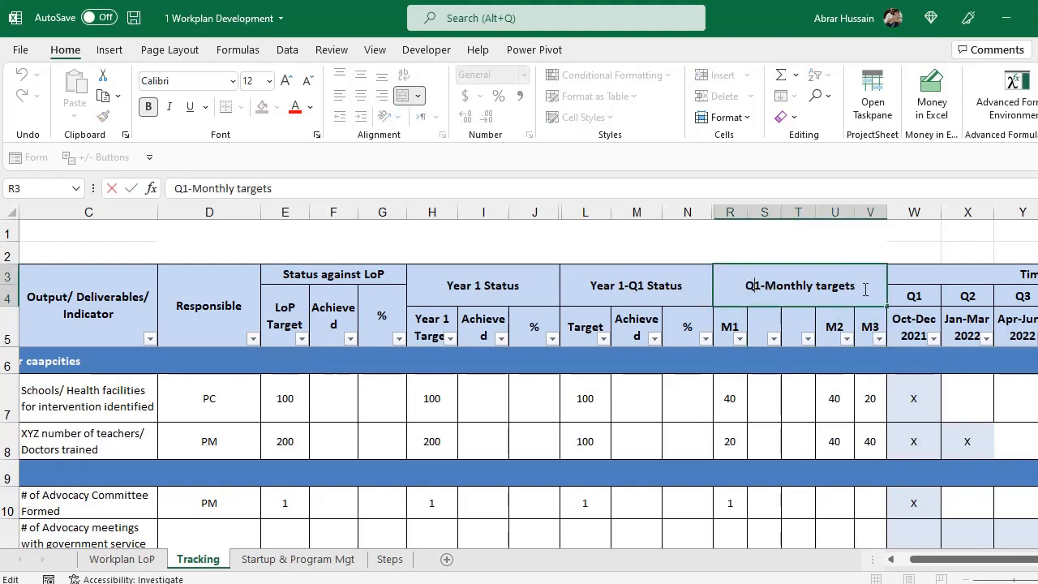
type("Y1 Q1")
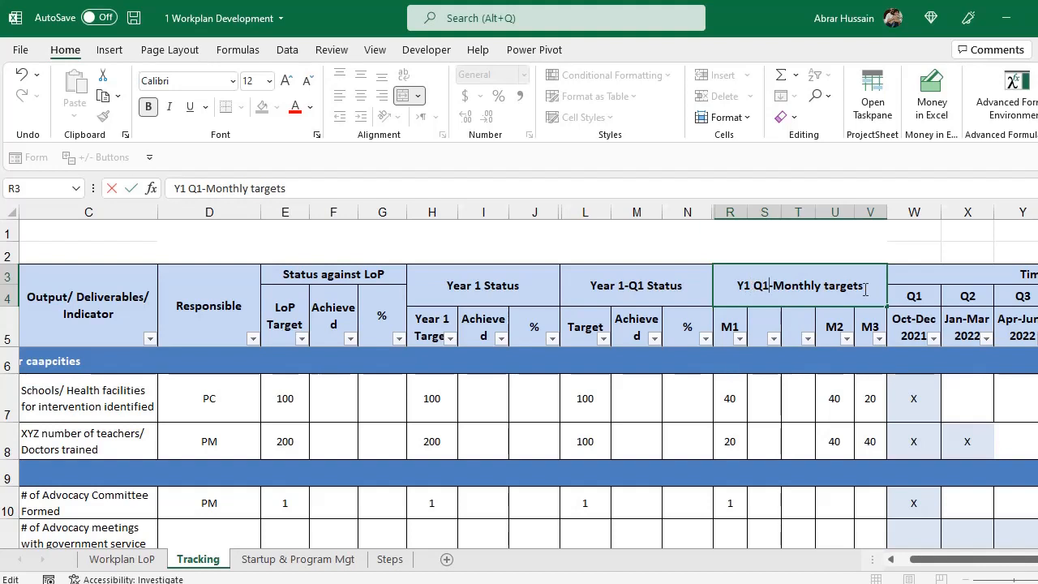
type(" M1")
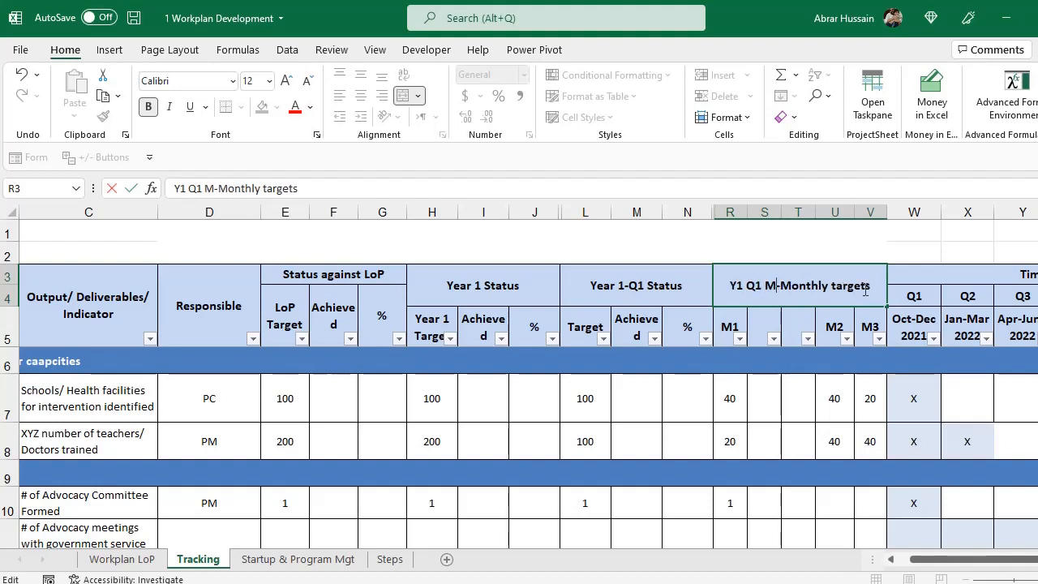
key("ctrl+shift+Right")
key("ctrl+shift+Right")
type("Status")
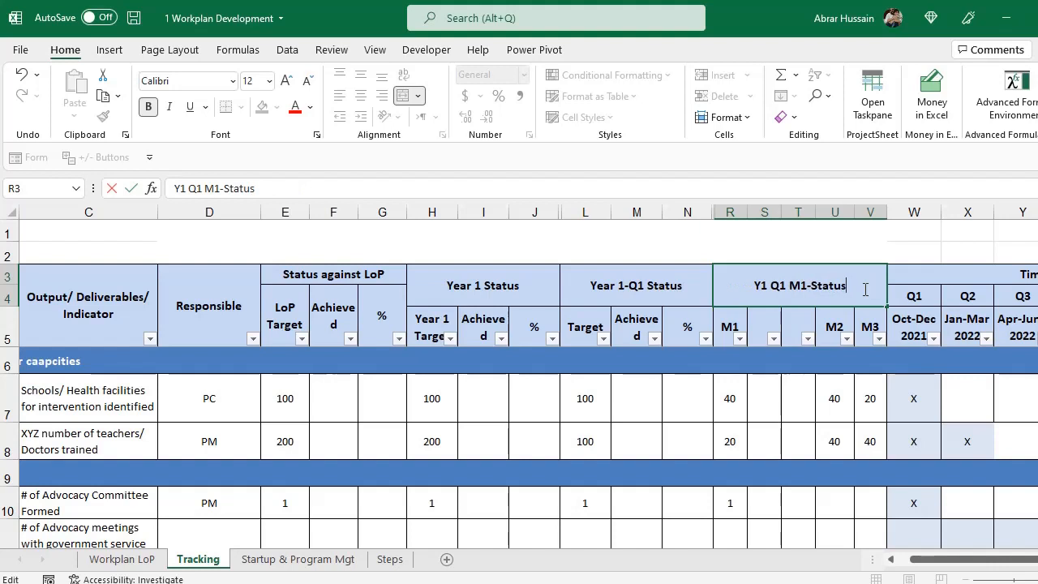
key("Return")
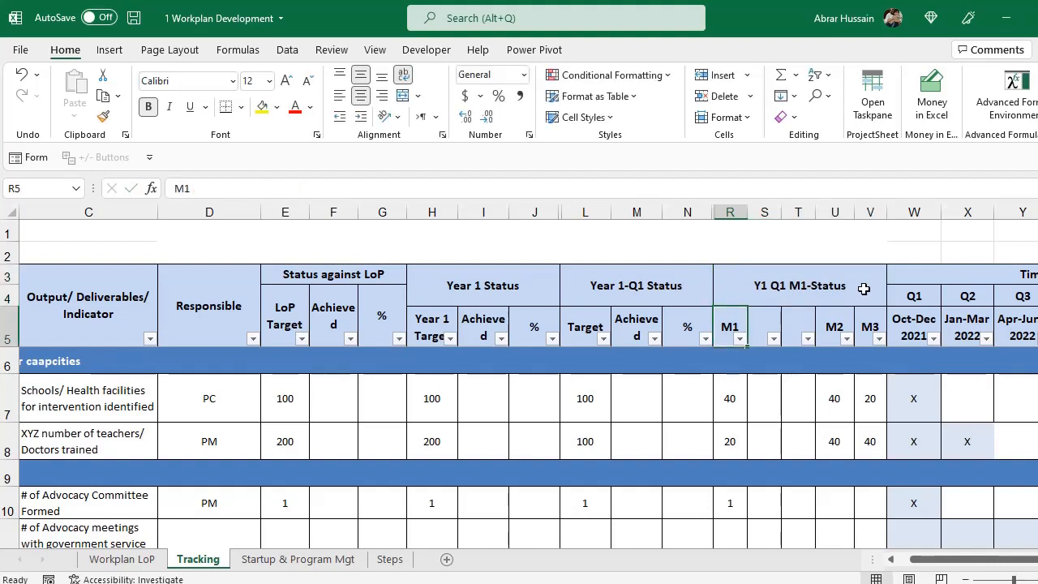
Enter the headers 'Target', 'Achieved' and '%' across the monthly group.
type("Target")
key("Tab")
type("Achie")
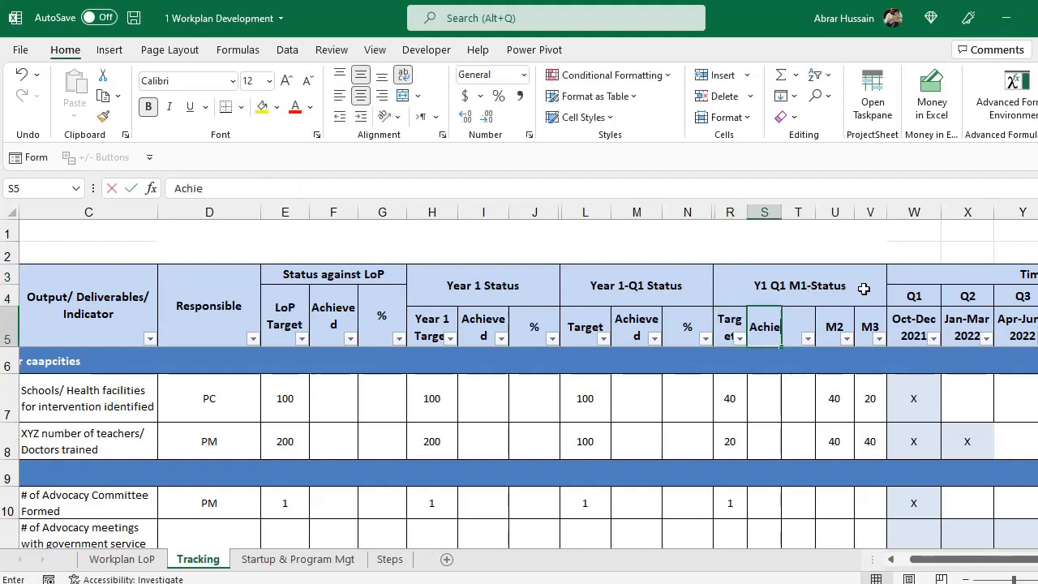
type("ved")
key("Tab")
type("%")
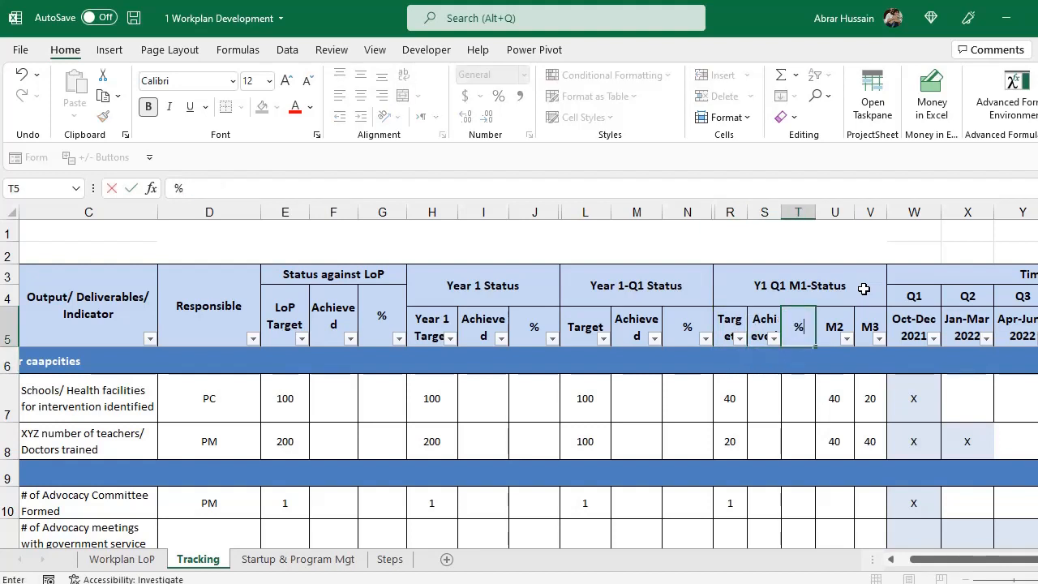
key("Return")
Hide the M2 and M3 columns.
left_click_drag(834, 213, 870, 211)
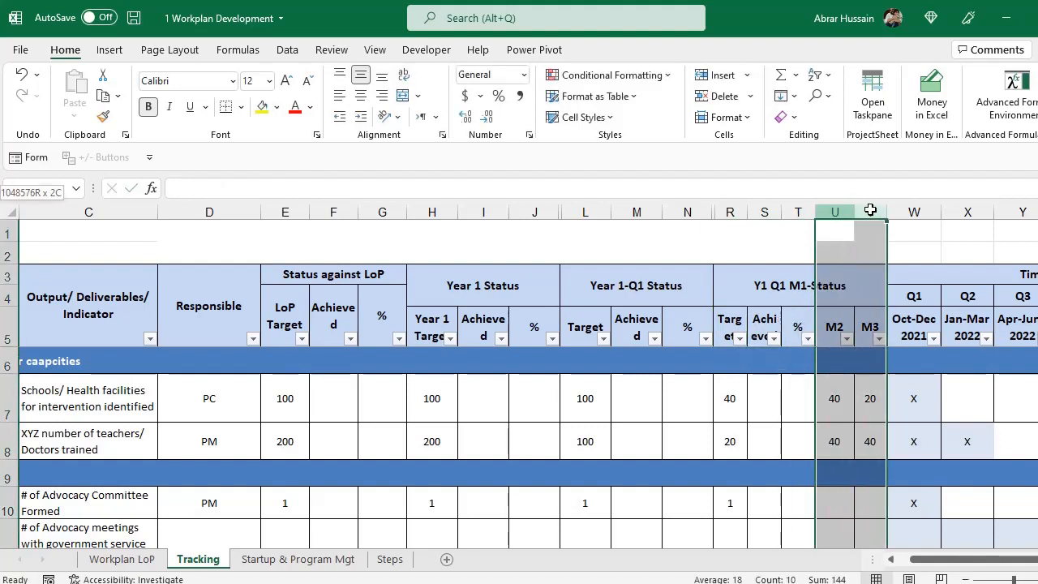
right_click(871, 212)
left_click(912, 458)
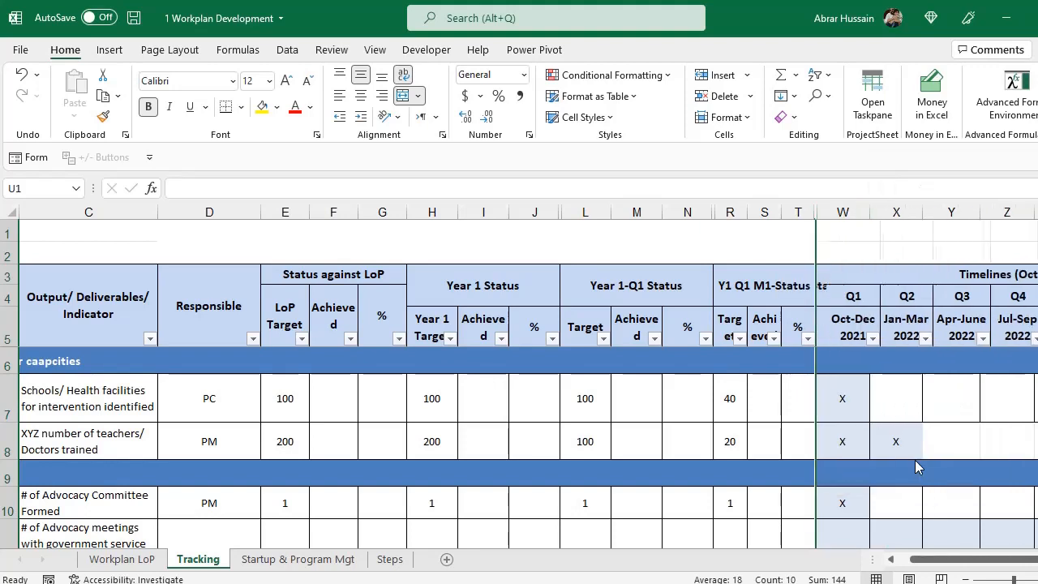
left_click(843, 207)
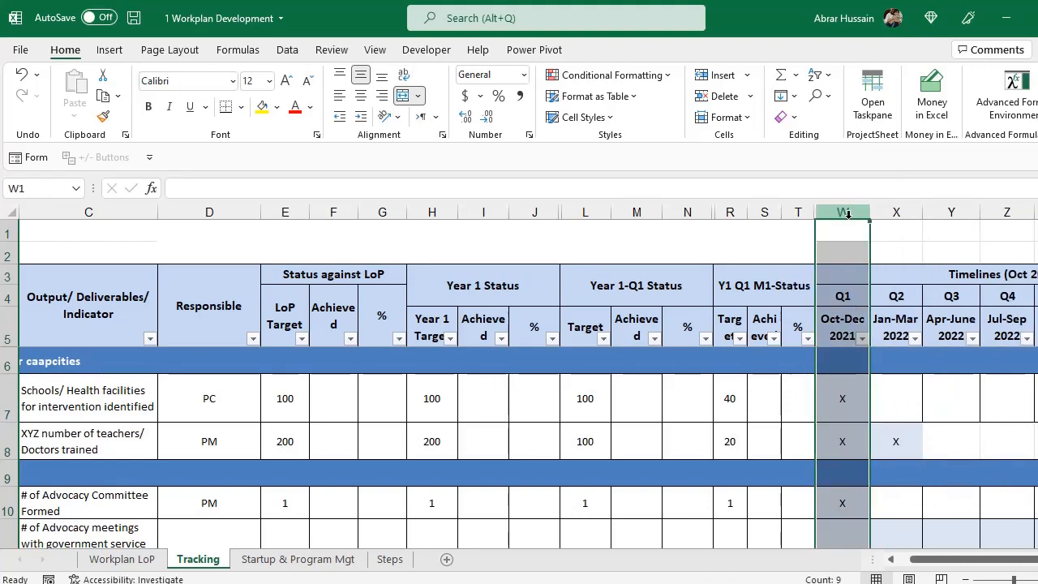
Hide timeline columns W:AD, then undo that and the earlier M2/M3 hiding.
left_click_drag(845, 203, 1001, 244)
right_click(869, 212)
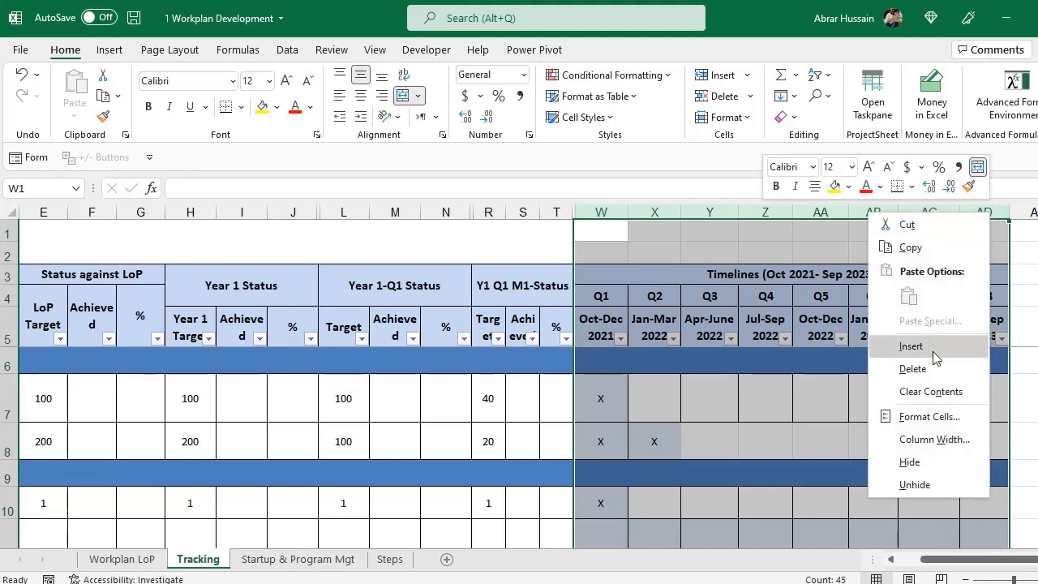
left_click(927, 461)
left_click(558, 210)
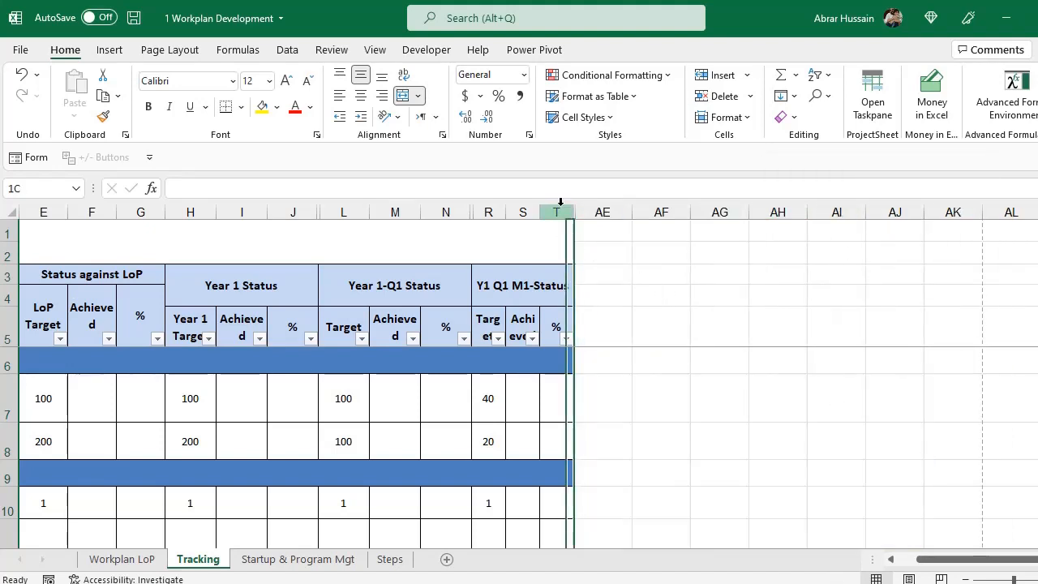
key("ctrl+z")
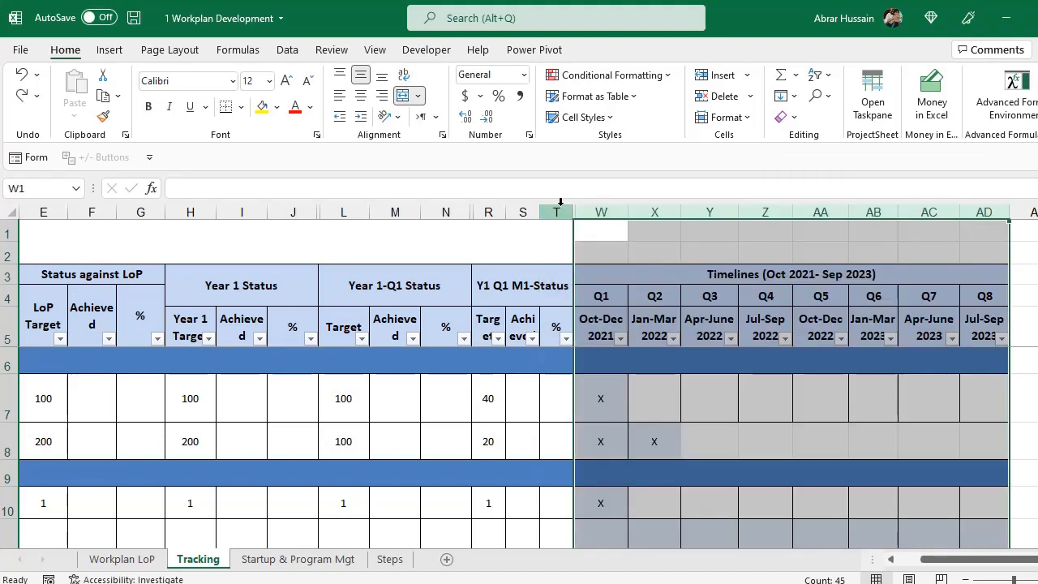
key("ctrl+z")
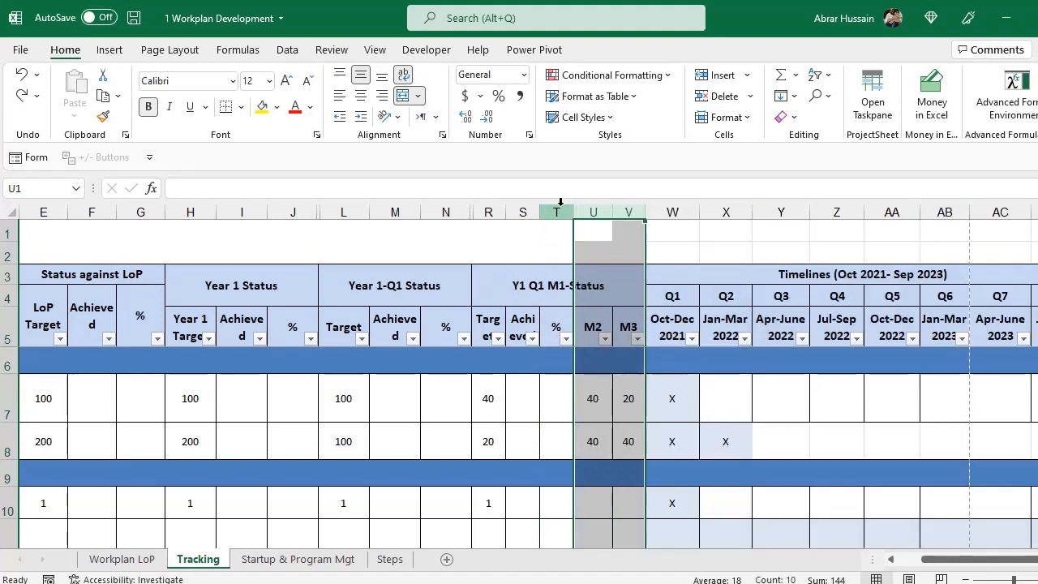
Insert a blank column W before the timelines and hide timeline columns X:AE.
left_click(663, 211)
right_click(666, 212)
left_click(696, 339)
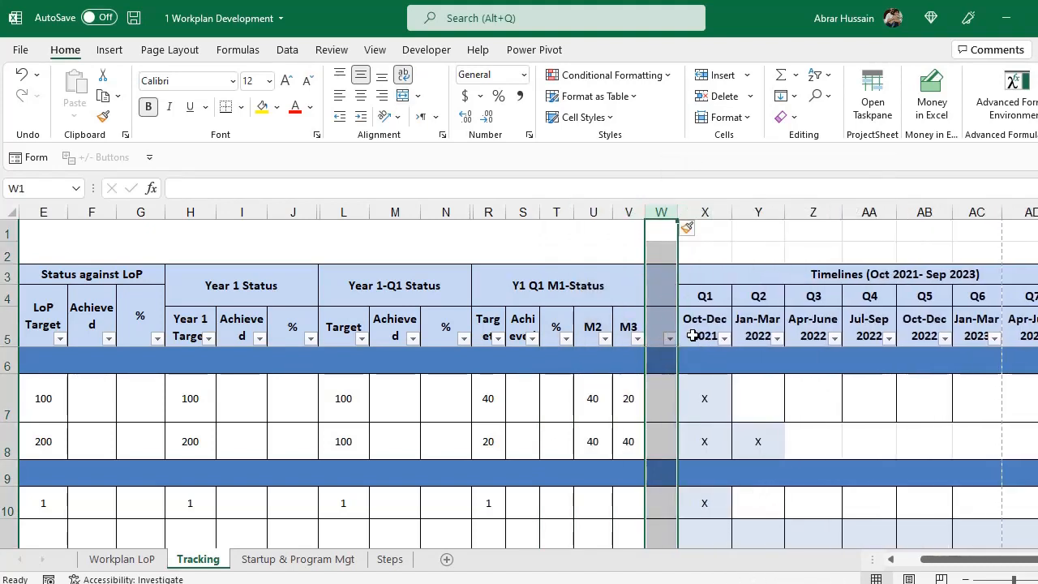
left_click_drag(704, 213, 991, 232)
right_click(991, 212)
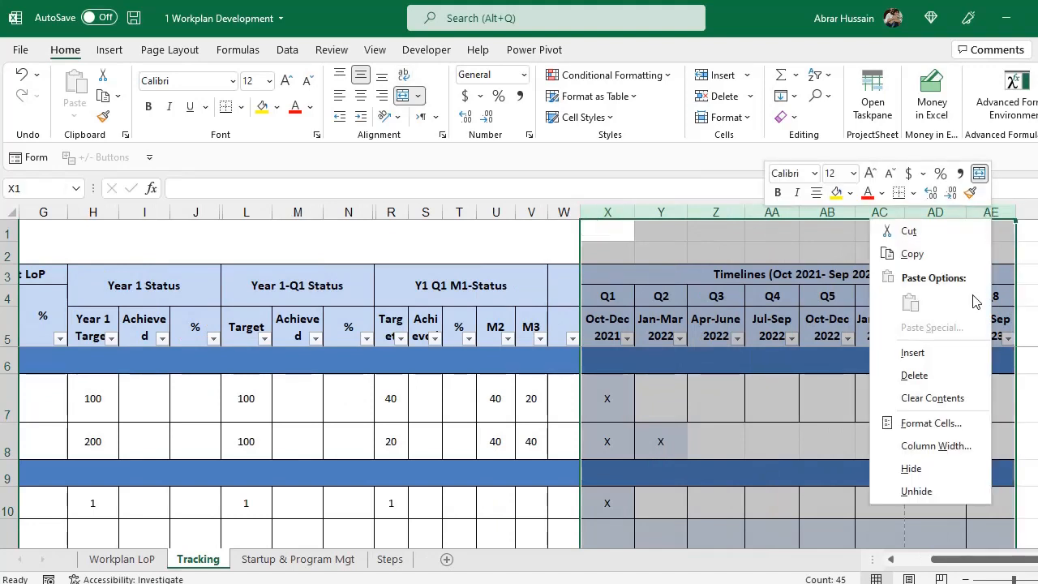
left_click(910, 470)
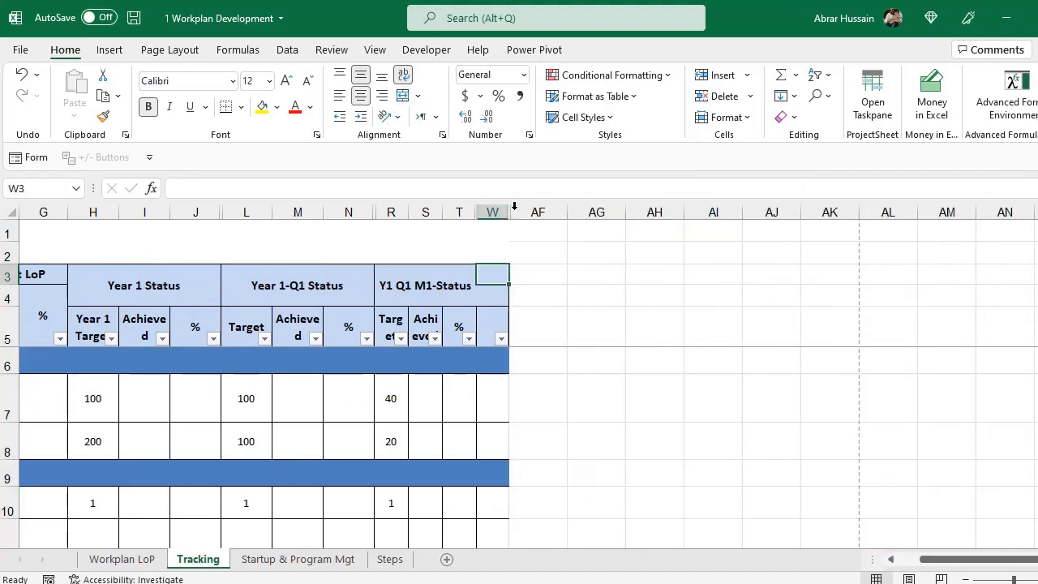
Widen column W and merge W3:W5 into a 'Remarks' header.
left_click_drag(506, 212, 702, 213)
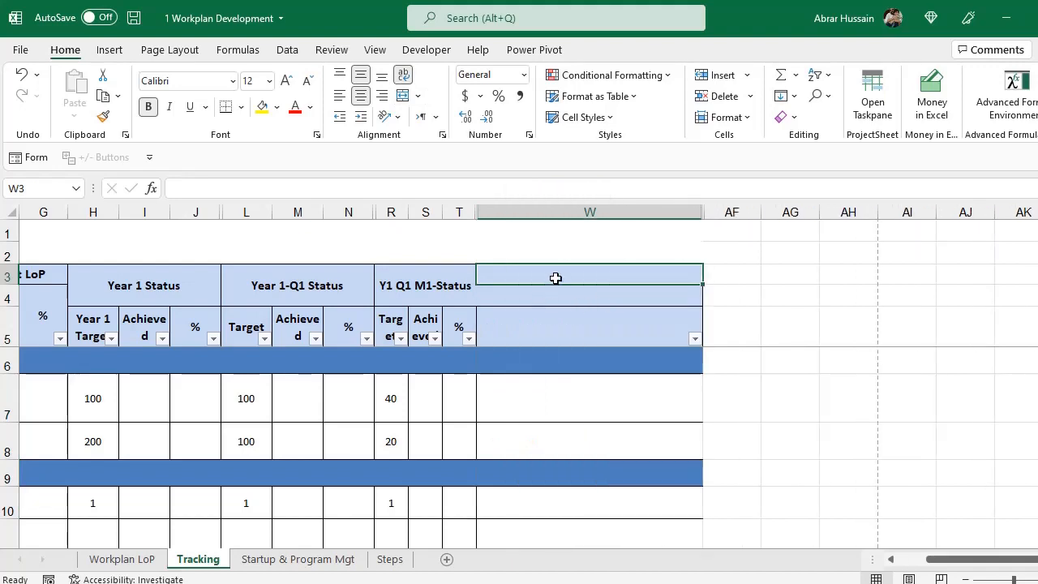
left_click_drag(556, 281, 545, 329)
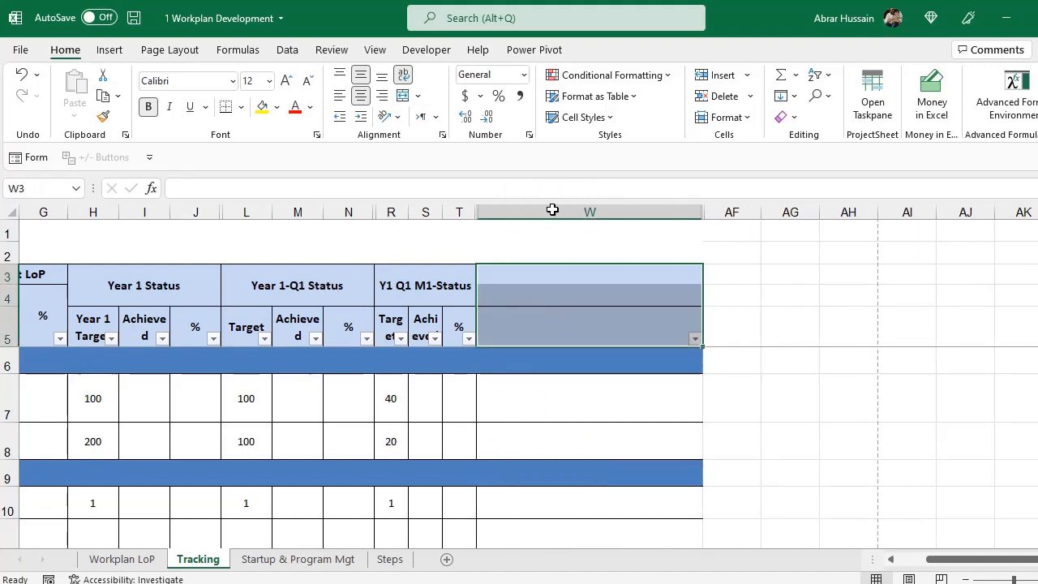
left_click(403, 95)
type("Remarks")
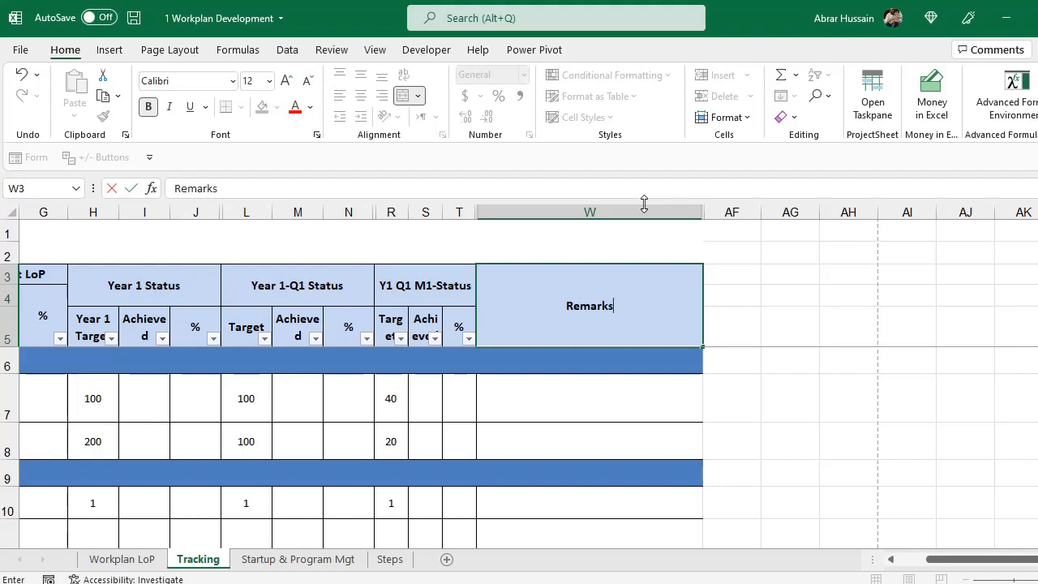
key("Return")
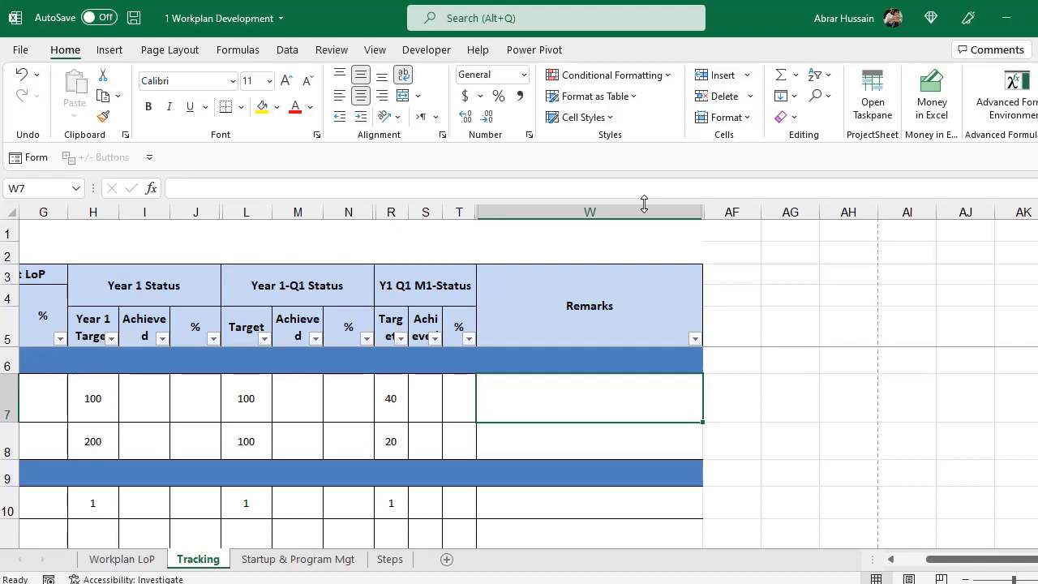
key("Left")
key("Left")
key("Left")
key("Left")
key("Left")
key("Left")
key("Left")
key("Left")
key("Left")
key("Left")
key("Left")
key("Left")
key("Left")
key("Left")
key("Left")
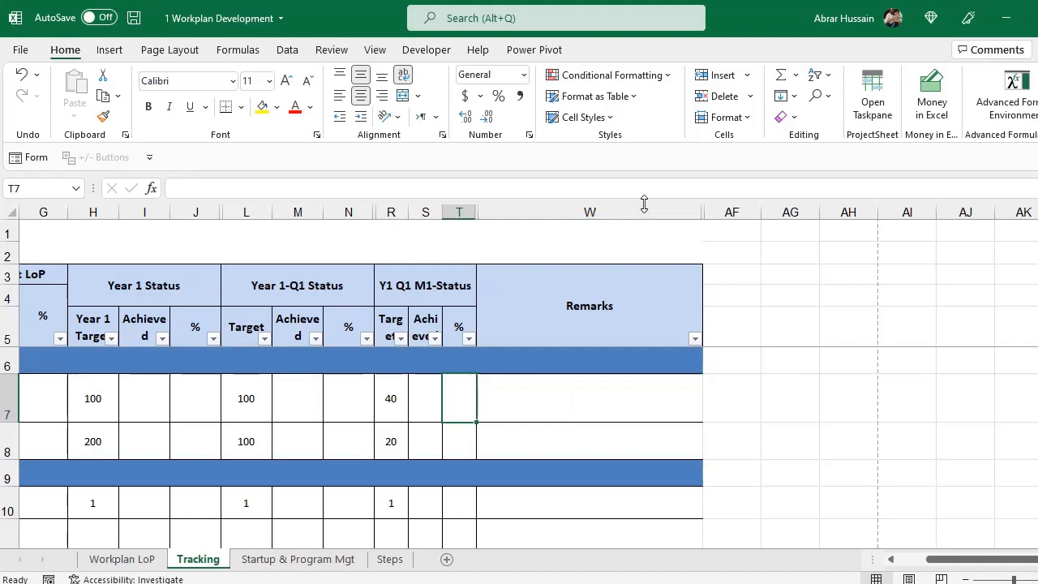
key("Right")
key("Right")
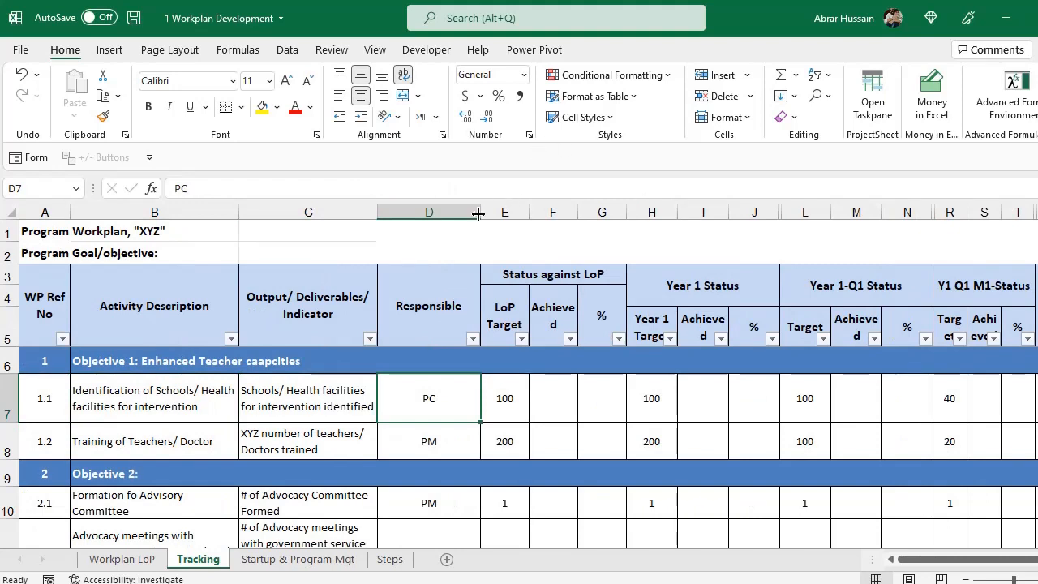
Narrow the Responsible column and enter 20 as the M1 achieved value in S7.
left_click_drag(478, 214, 455, 213)
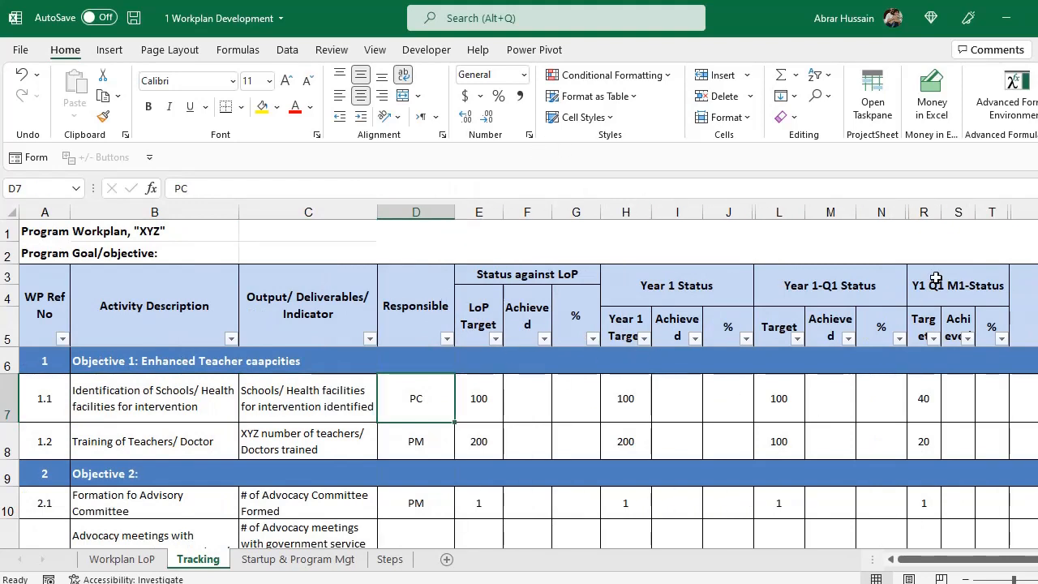
left_click(935, 279)
scroll(760, 287, "right", 2)
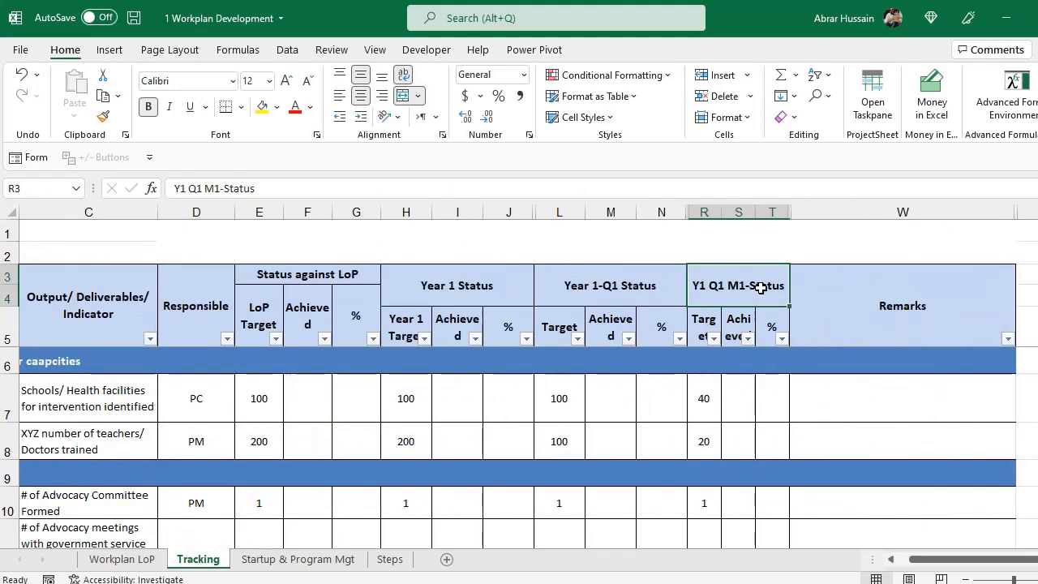
left_click(702, 398)
left_click(740, 395)
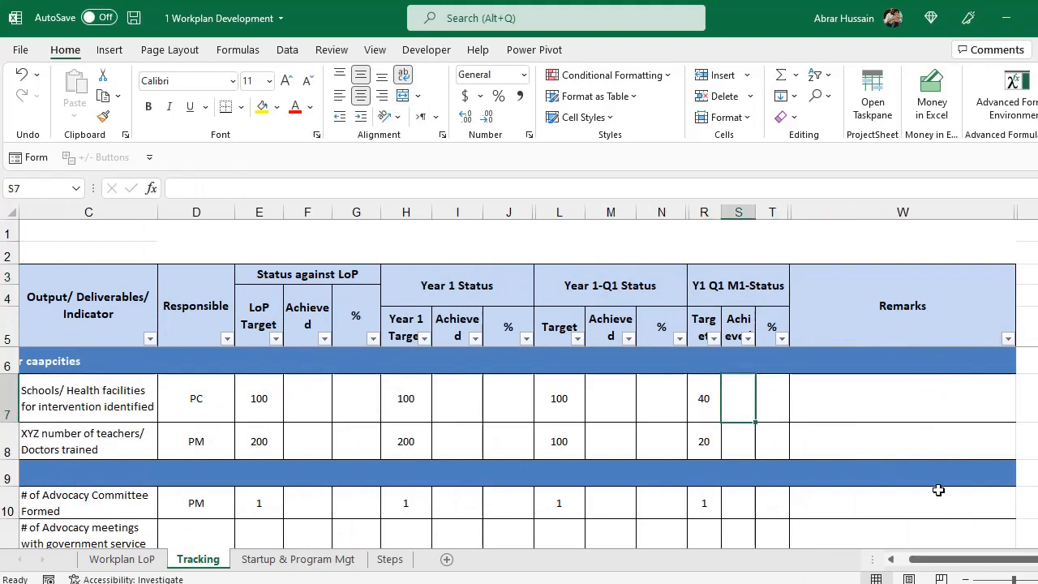
type("20")
key("Tab")
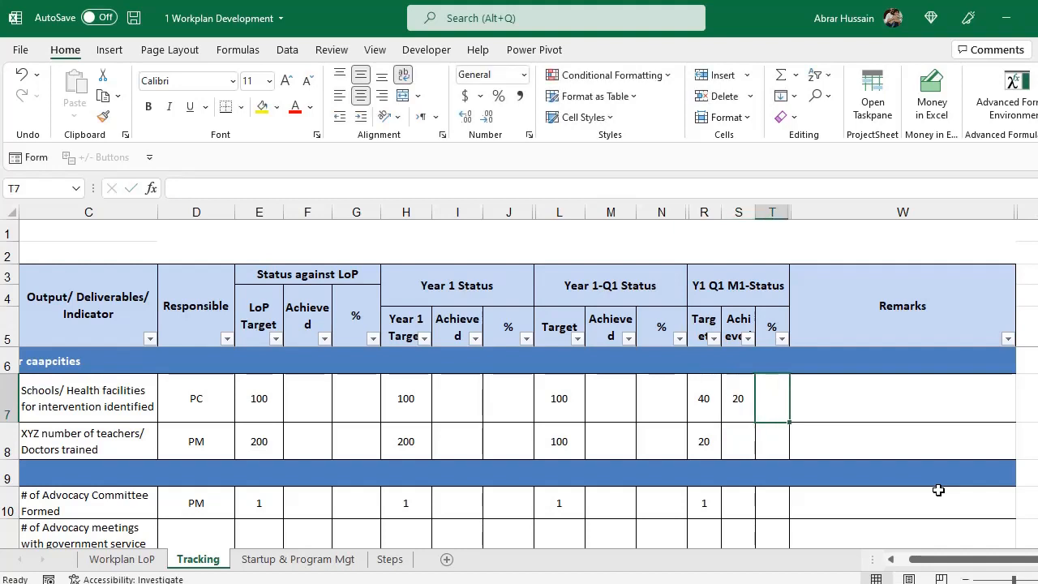
Put =S7/R7 in T7 and format it as a percentage, showing 50%.
type("=")
key("Left")
type("/")
key("Left")
key("Left")
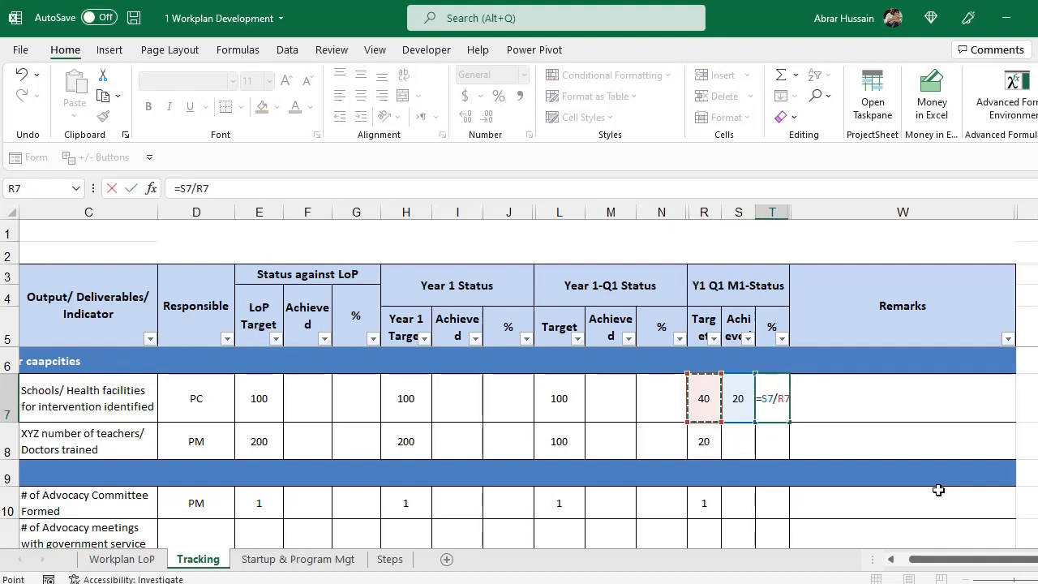
key("Return")
key("Up")
key("F2")
key("Escape")
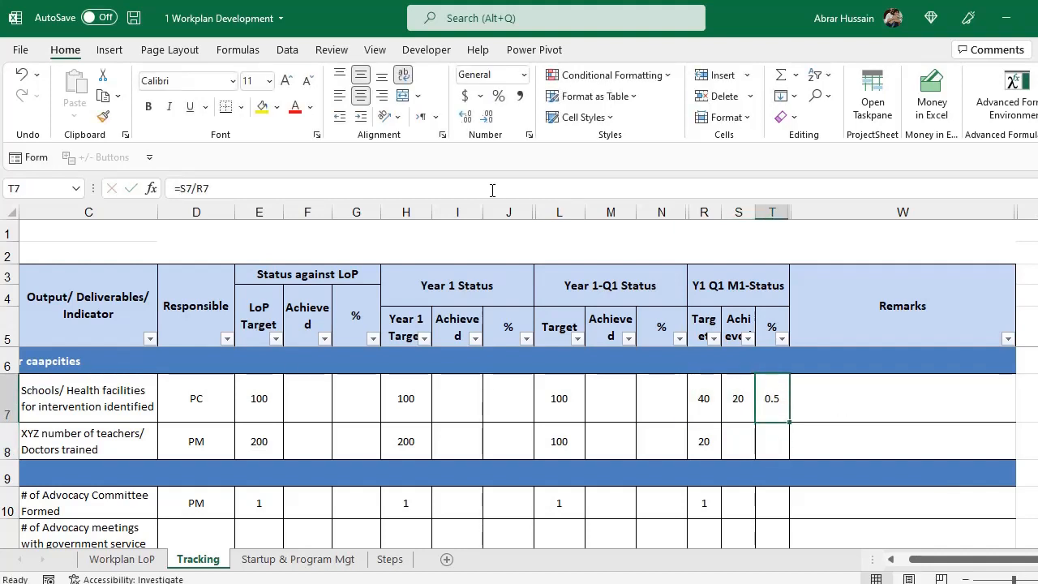
left_click(498, 96)
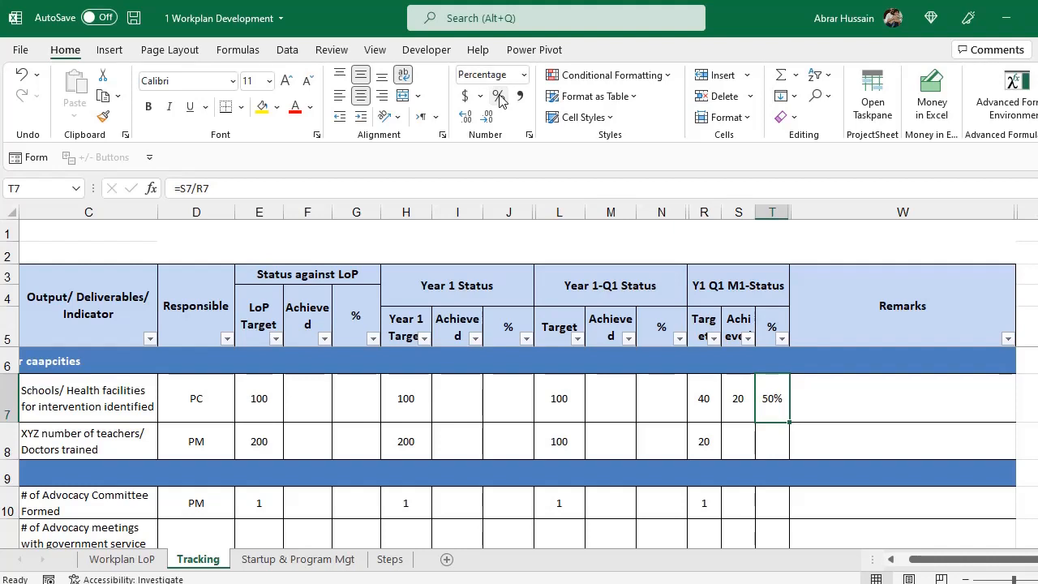
Enter =M7/L7 in N7 for the Year 1-Q1 percentage.
left_click(649, 408)
type("=")
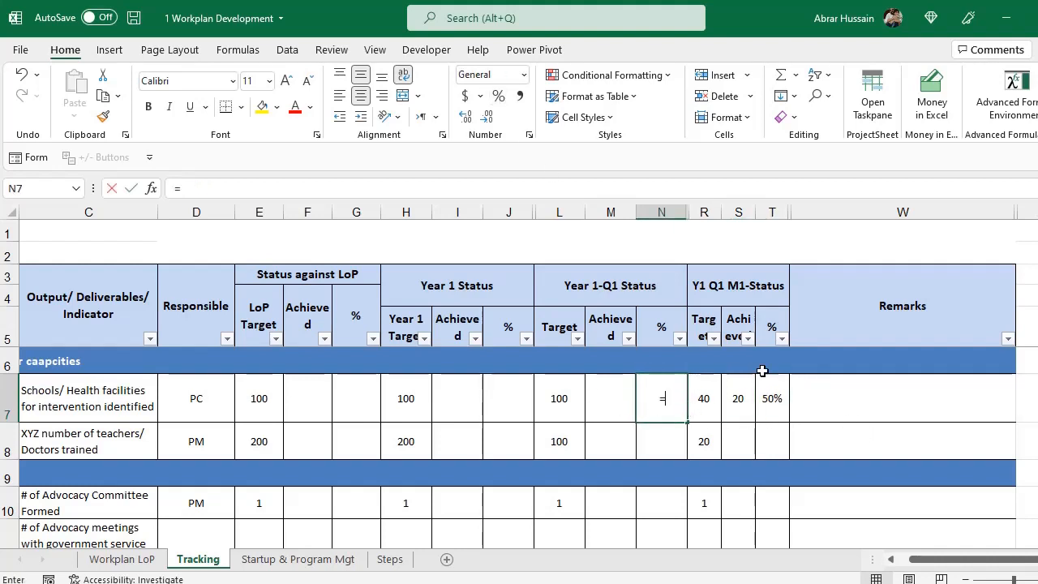
key("Escape")
key("Right")
key("Right")
key("Right")
key("F2")
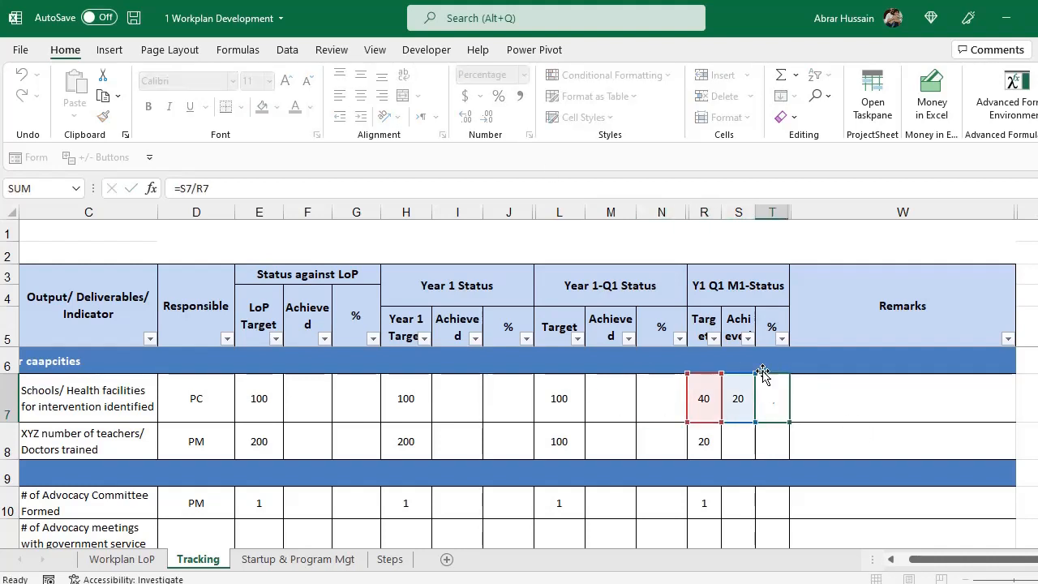
key("Escape")
key("Left")
key("Left")
key("Left")
type("=")
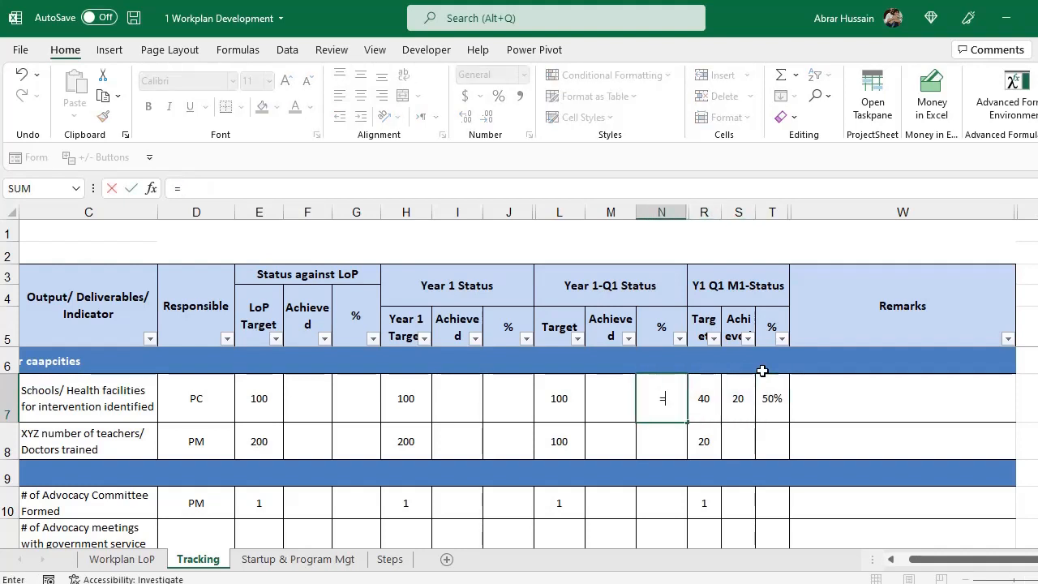
key("Left")
type("/")
key("Left")
key("Left")
key("Return")
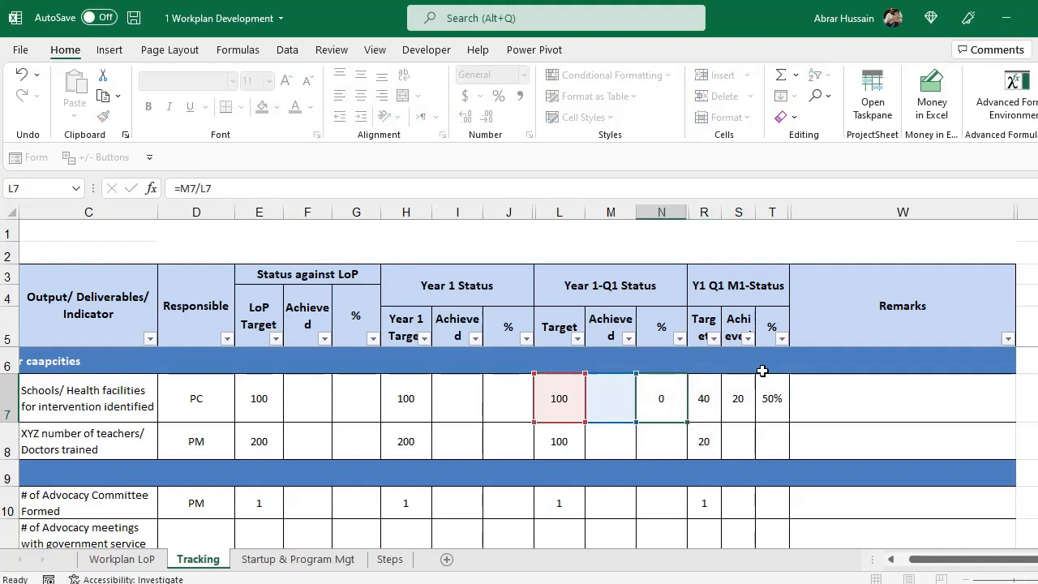
Enter =I7/H7 in J7 and =F7/E7 in G7 for the Year 1 and LoP percentages.
key("Left")
key("Left")
key("Left")
type("=")
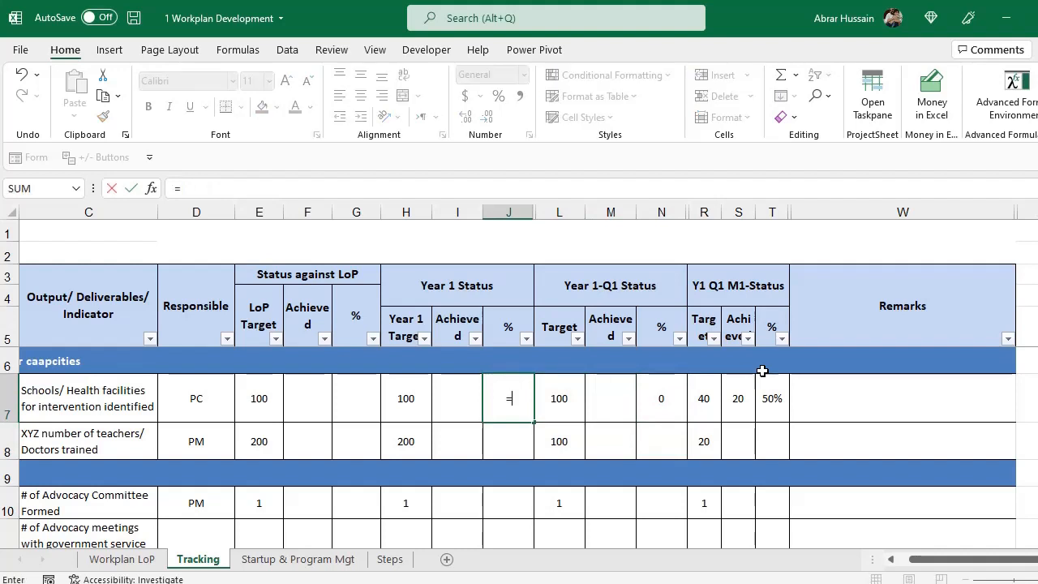
key("Left")
type("/")
key("Left")
key("Left")
key("Return")
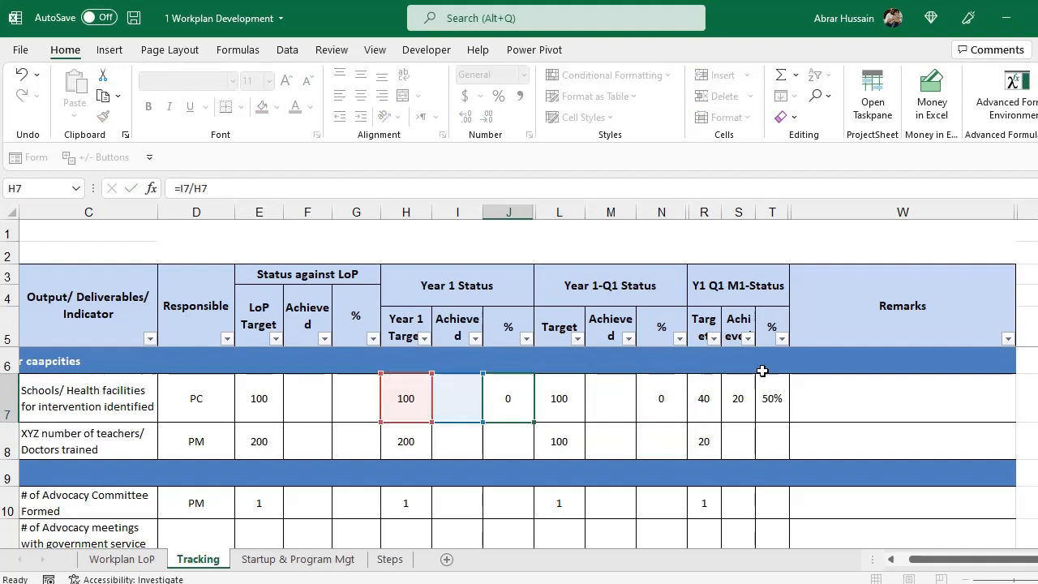
key("Left")
key("Left")
key("Left")
type("=")
key("Left")
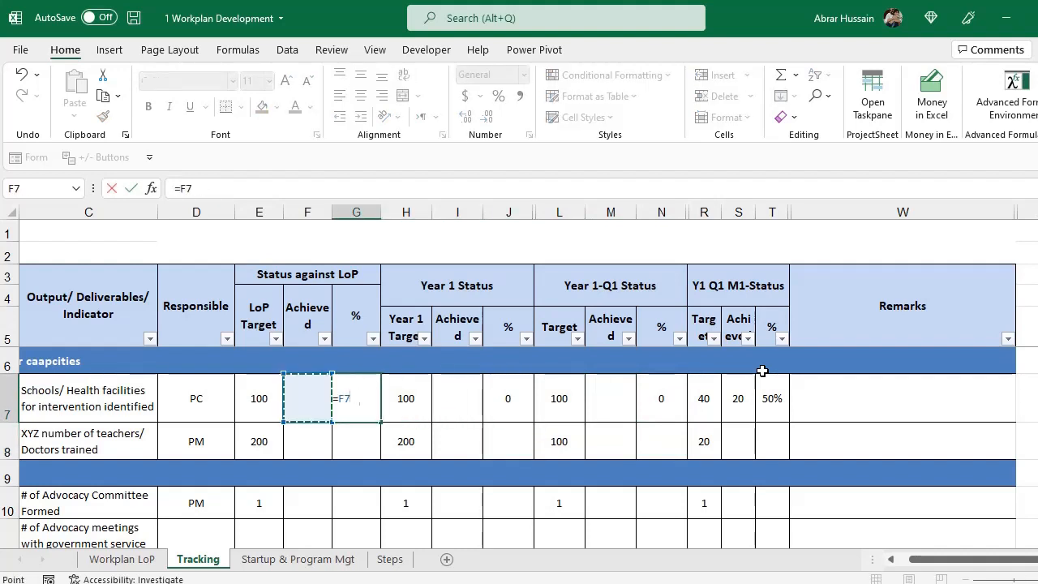
type("/")
key("Left")
key("Left")
key("Left")
key("Right")
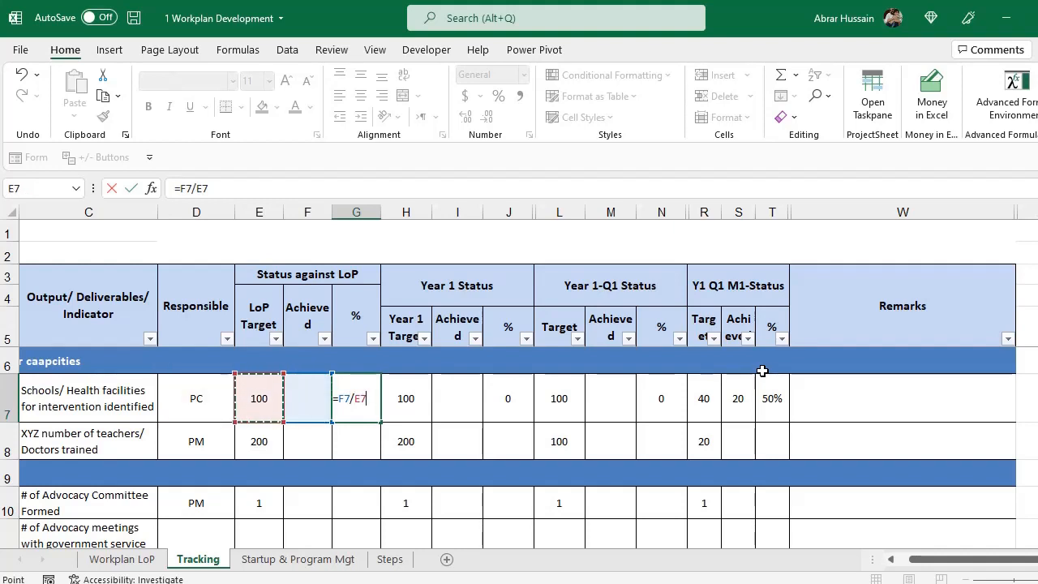
key("Return")
Format the G7, J7 and N7 cells as percentages.
left_click(512, 414, "ctrl")
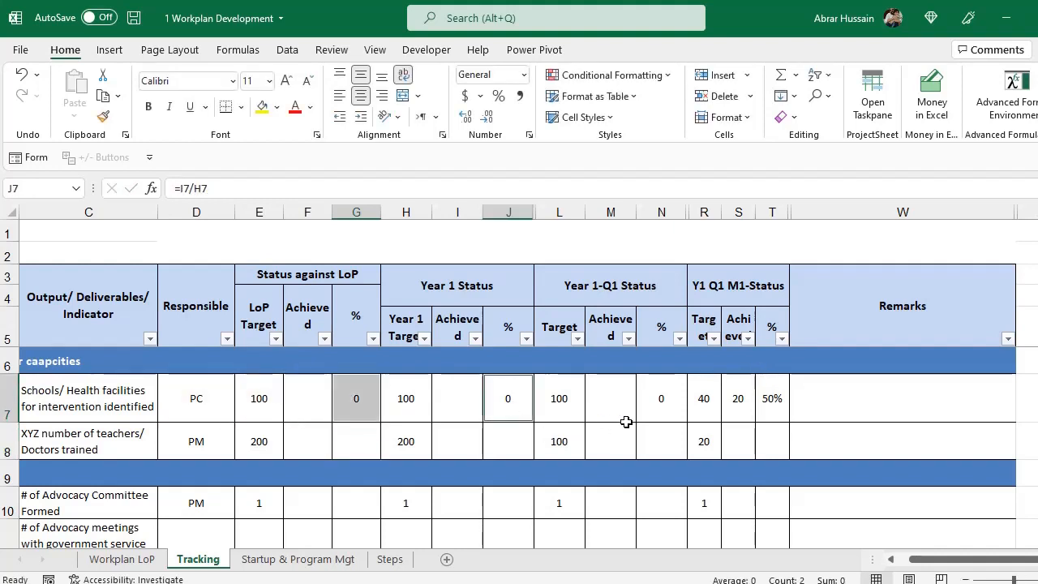
left_click(655, 399, "ctrl")
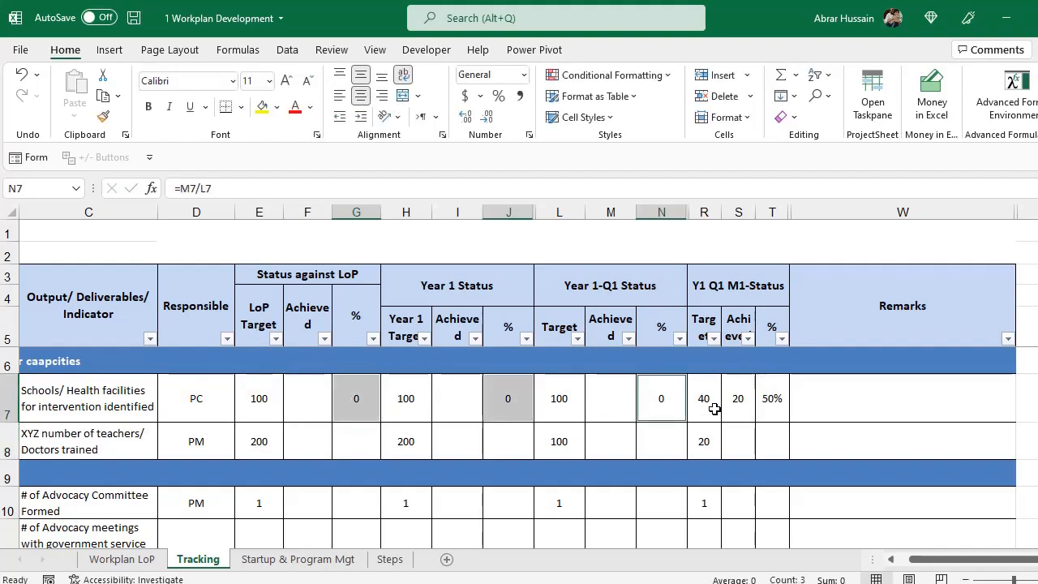
left_click(498, 95)
left_click(261, 395)
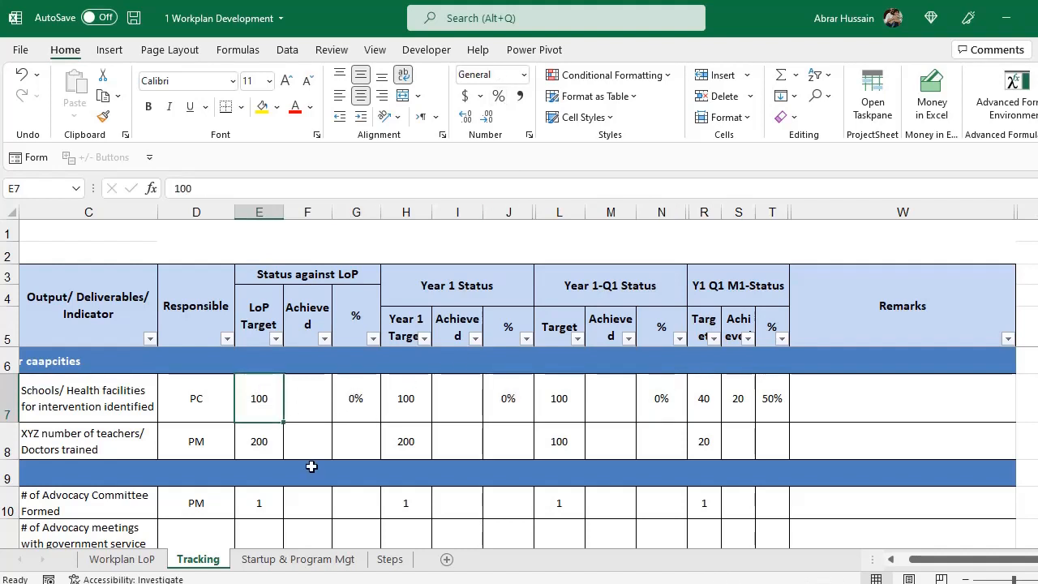
Set the Q1 achieved cell M7 to =S7.
left_click(737, 395)
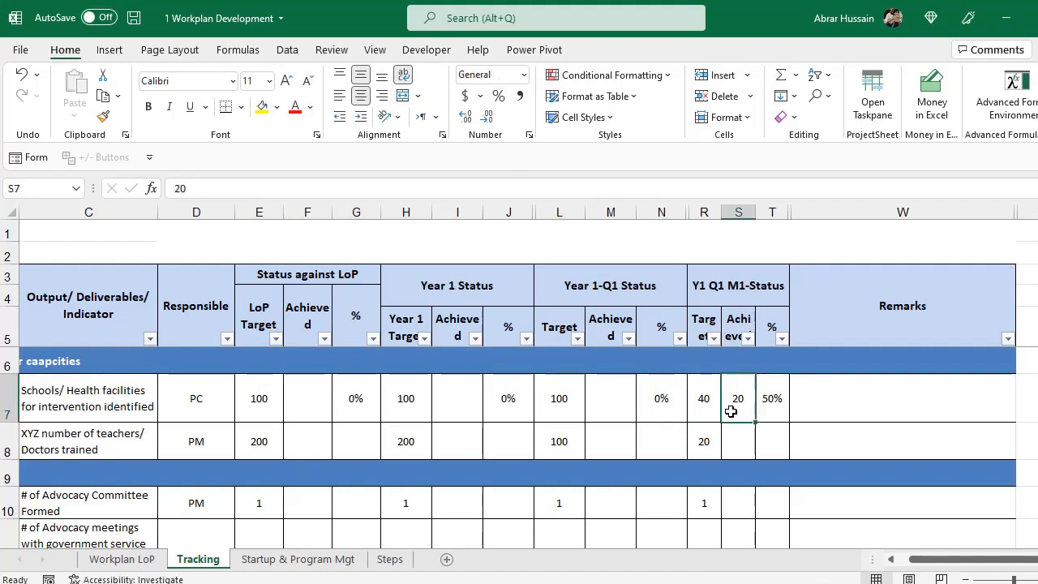
left_click(612, 406)
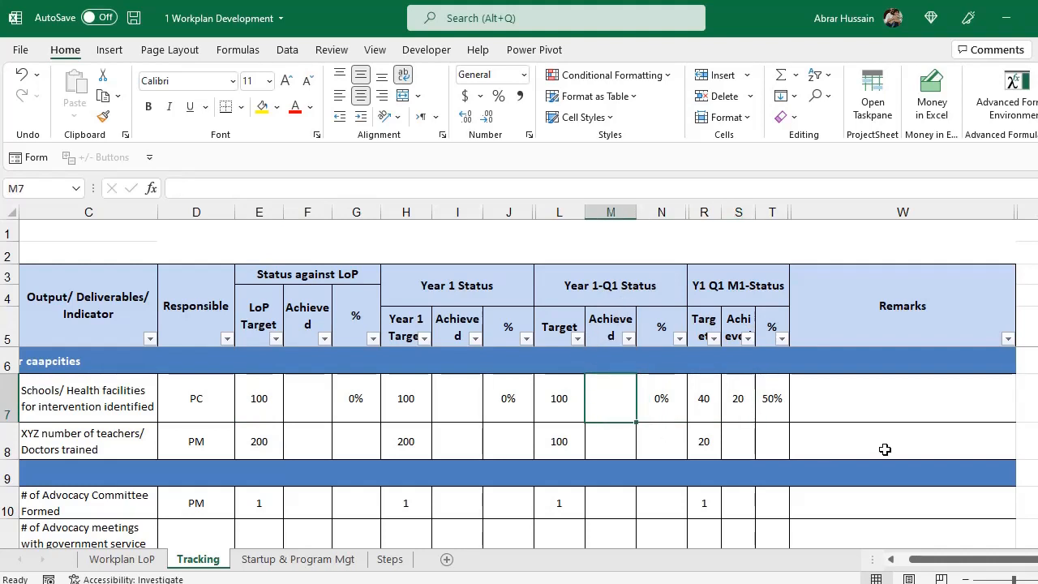
type("=")
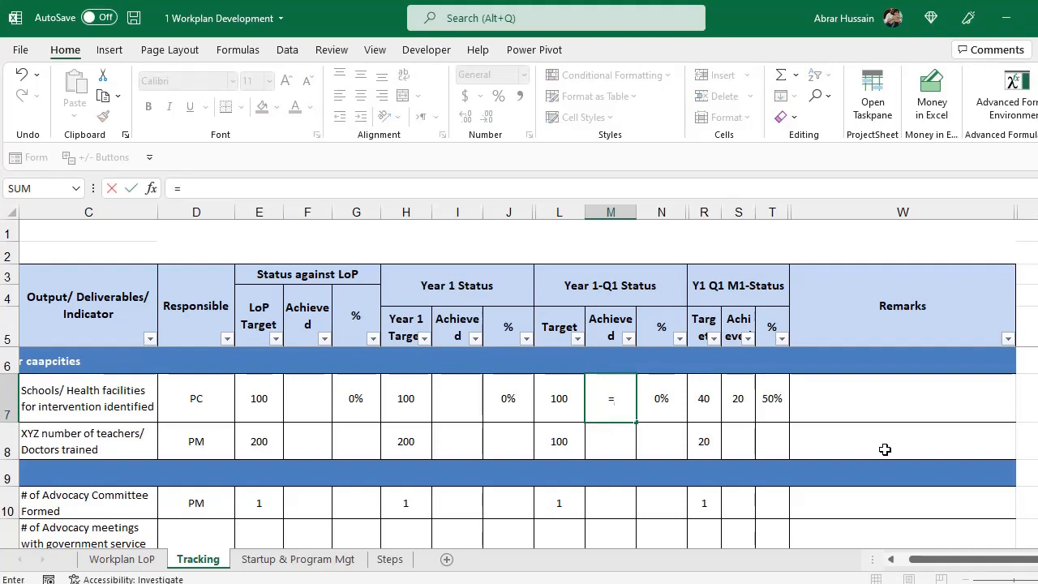
key("Right")
key("Right")
key("Right")
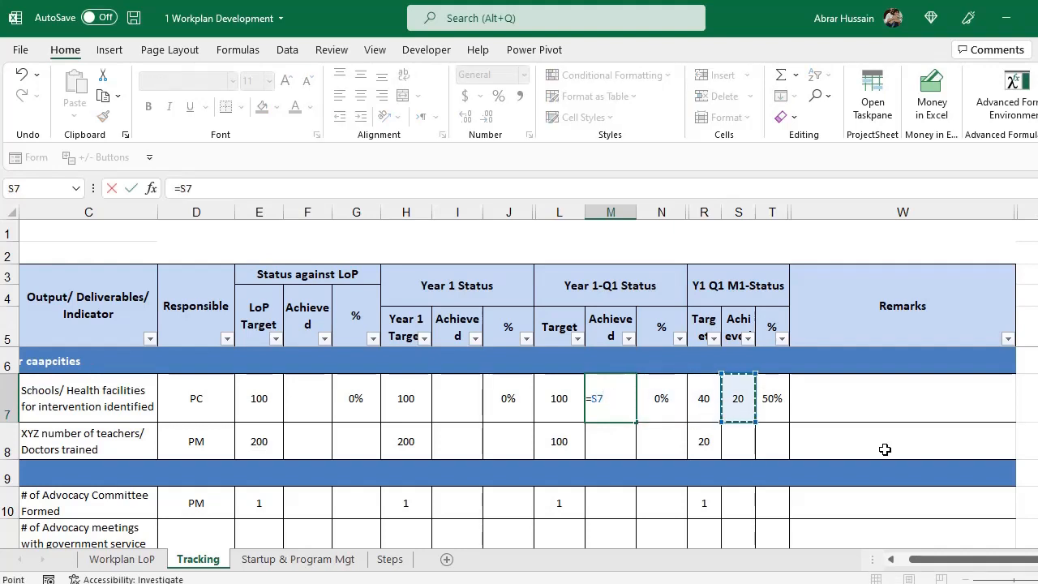
type("+")
key("Return")
key("Up")
key("F2")
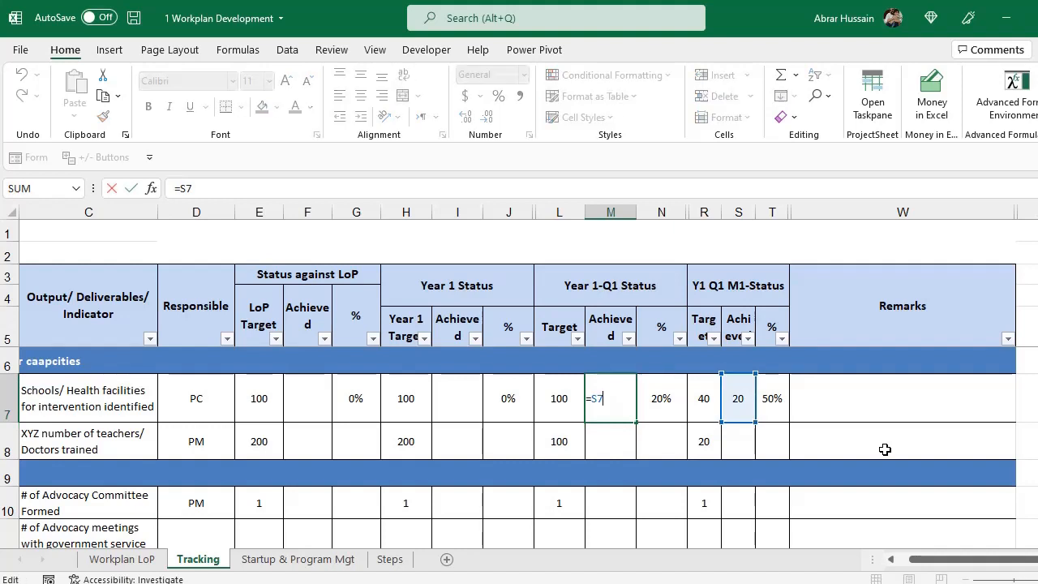
Set the Year 1 achieved cell I7 to =M7.
key("shift+Tab")
key("Left")
key("Left")
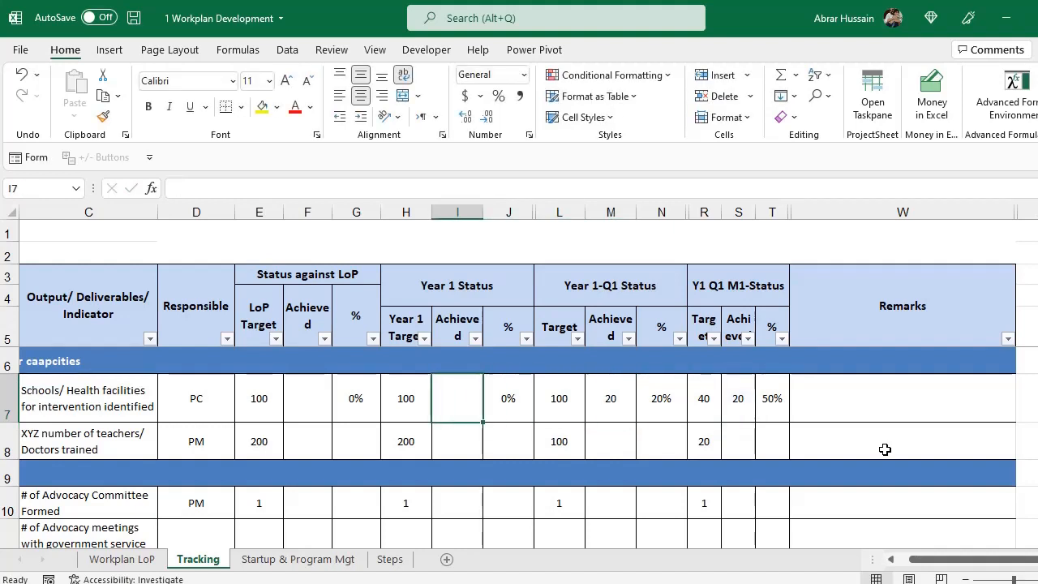
type("=")
key("Right")
key("Right")
key("Right")
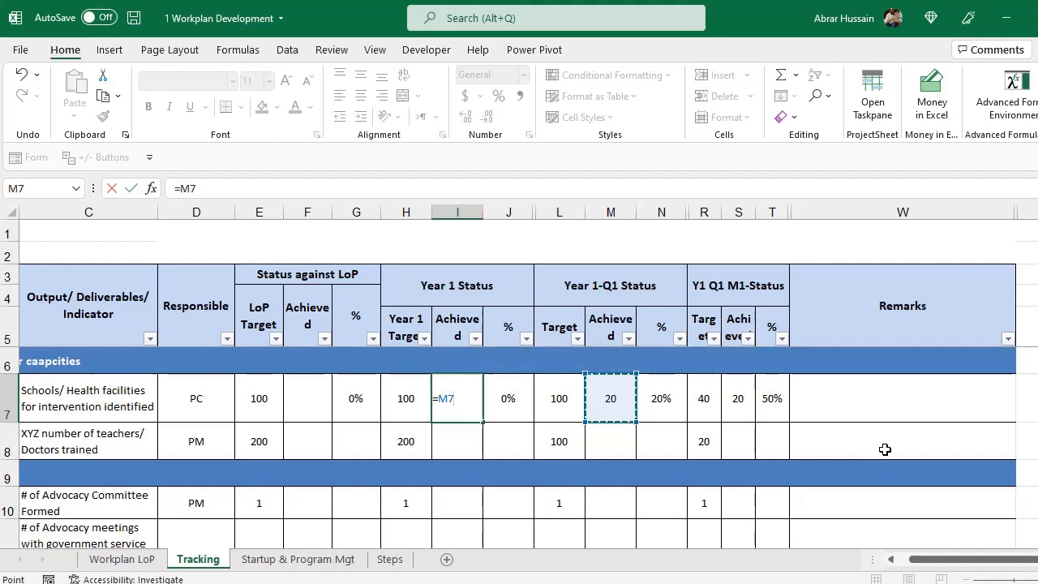
type("+")
key("Return")
key("Up")
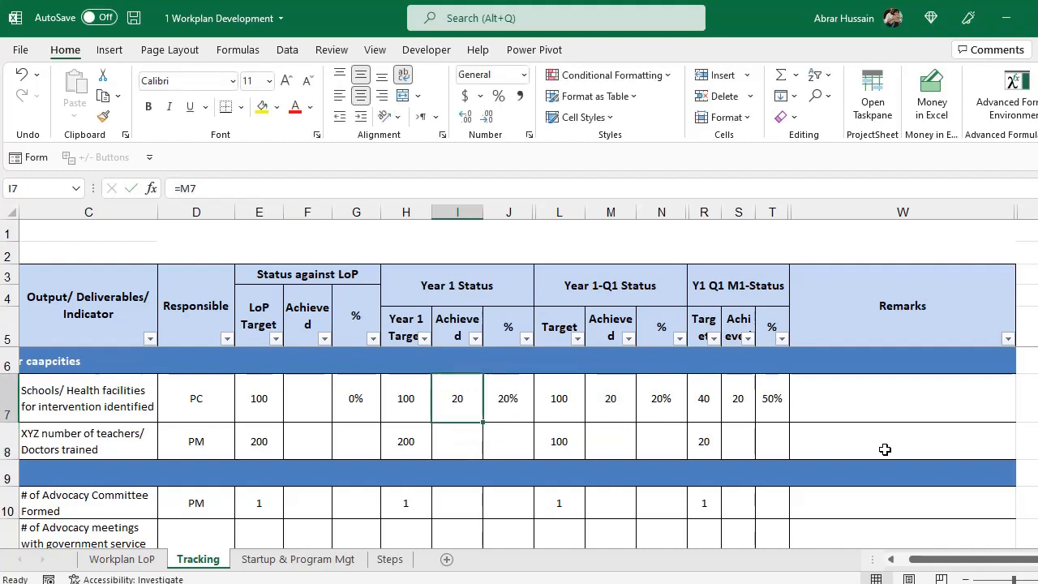
key("F2")
key("Escape")
Set the LoP achieved cell F7 to =I7 and check the linked formulas along row 7.
key("Left")
key("Left")
key("Left")
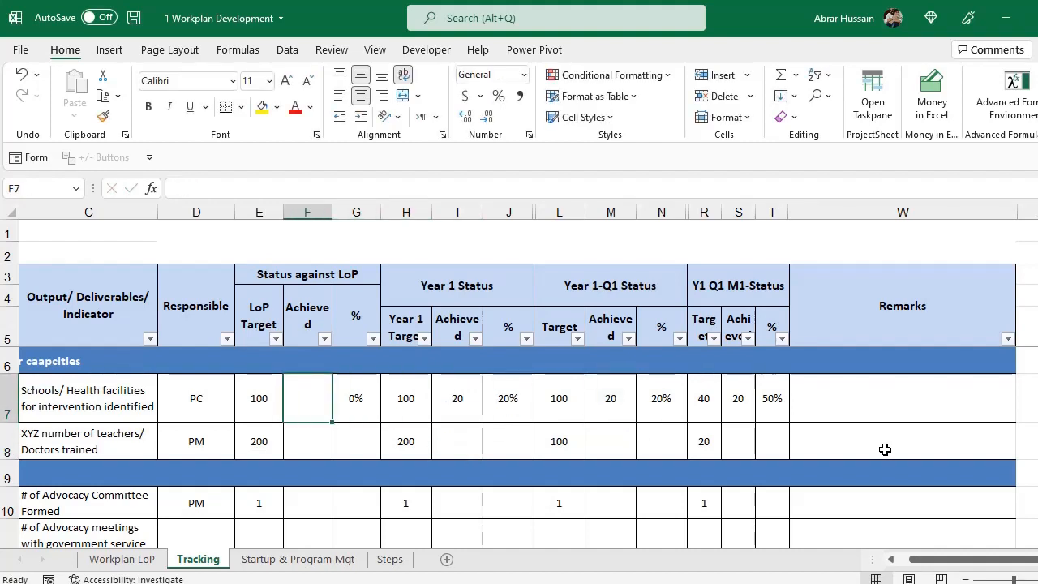
type("=")
key("Right")
key("Right")
key("Right")
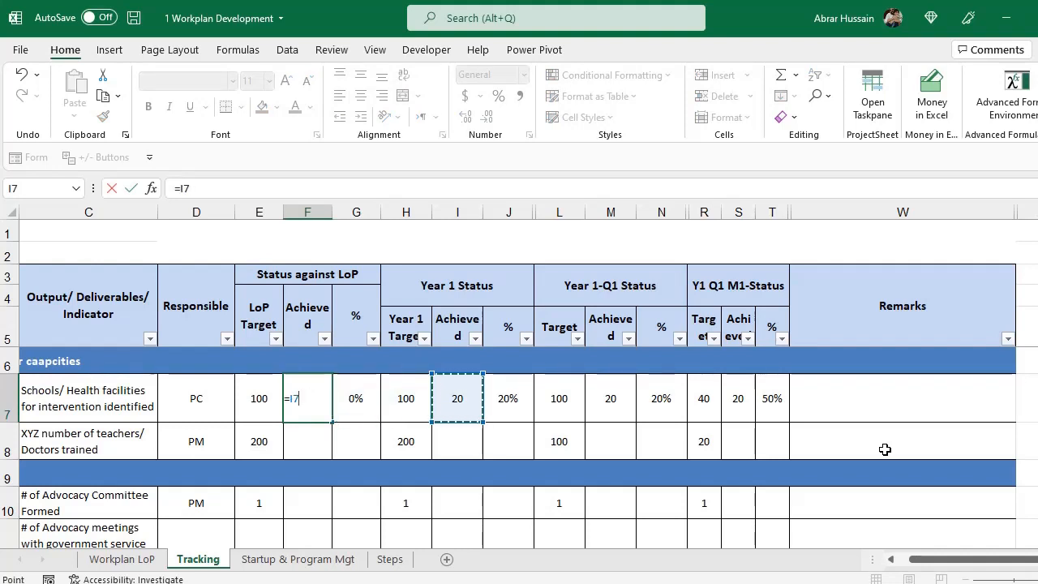
type("+")
key("ctrl+Return")
key("Right")
key("Right")
key("Right")
key("Right")
key("Right")
key("Right")
key("Right")
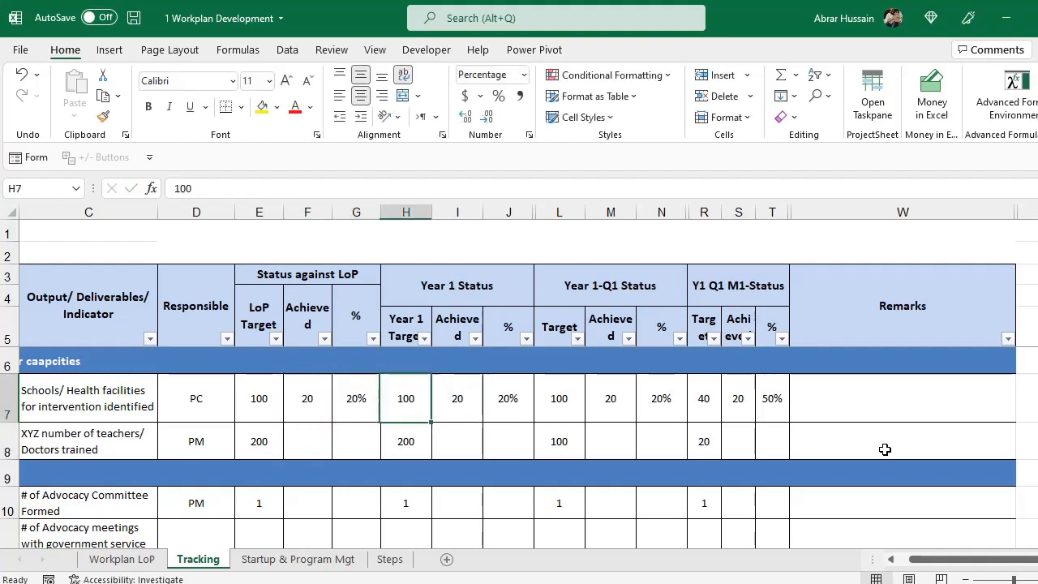
key("Right")
key("Right")
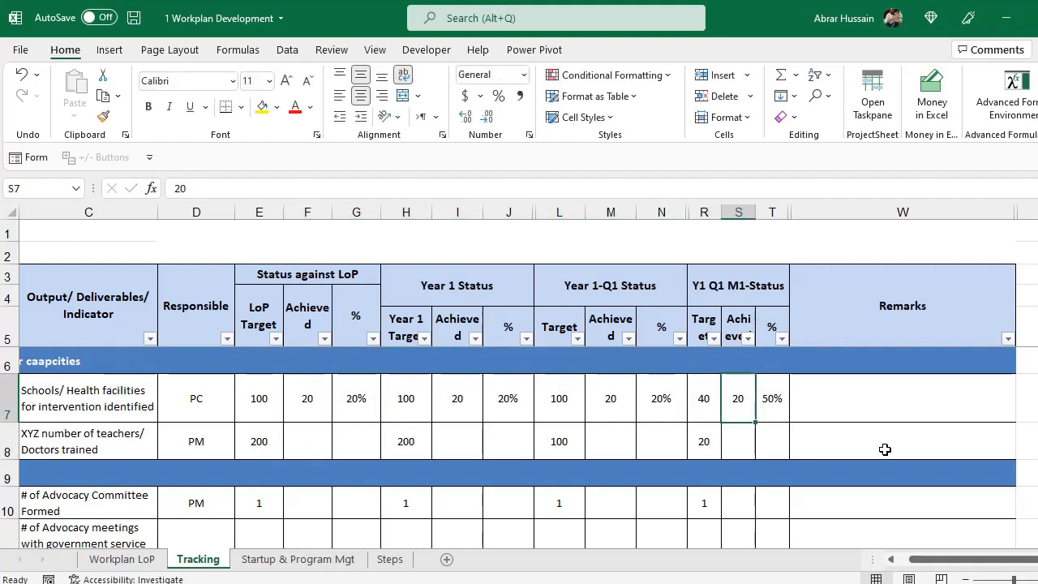
left_click(306, 398)
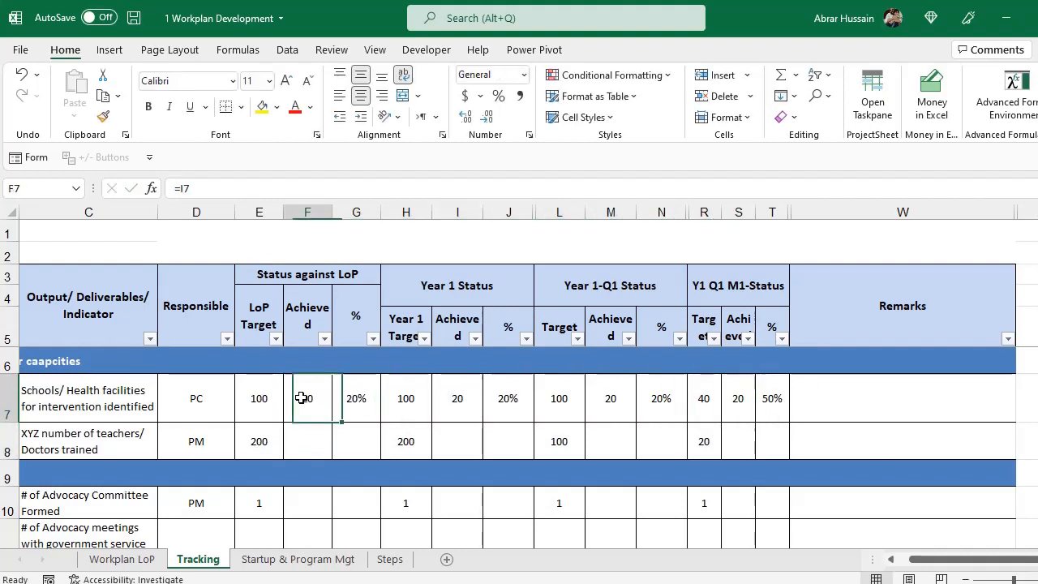
left_click(460, 398)
left_click(604, 390)
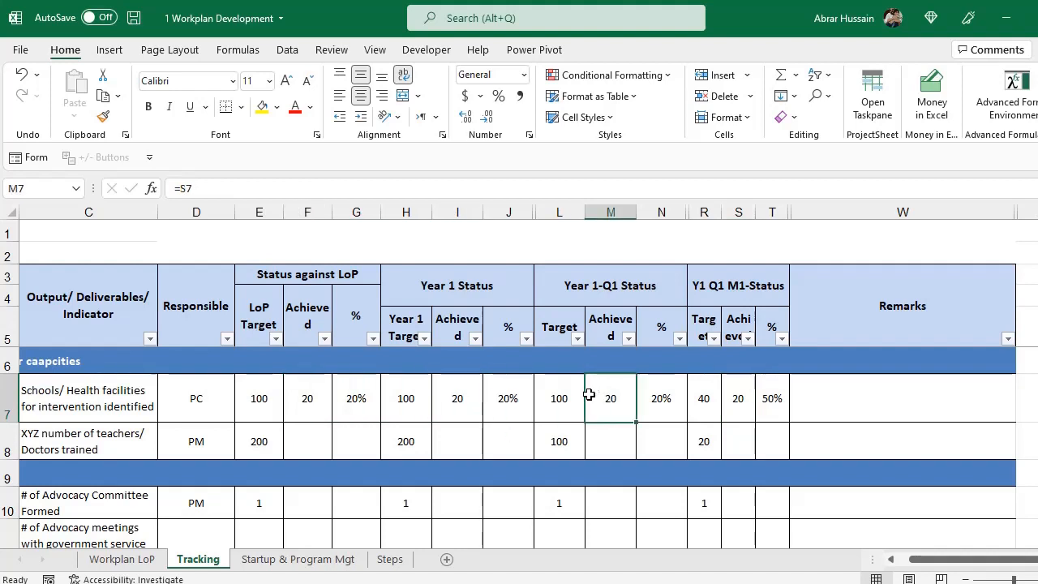
left_click(460, 395)
left_click(302, 387)
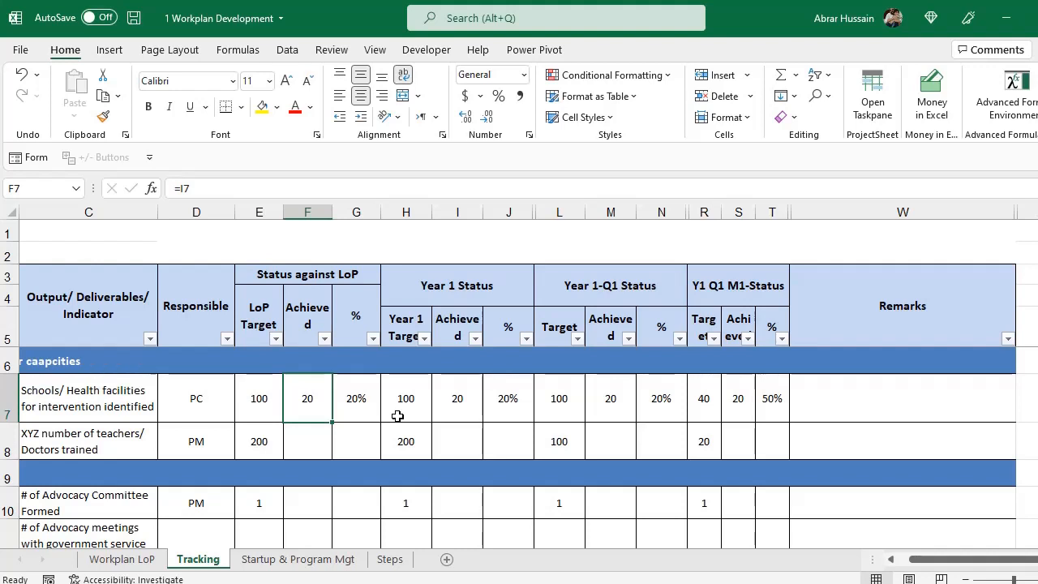
left_click_drag(964, 559, 934, 562)
left_click_drag(57, 300, 884, 475)
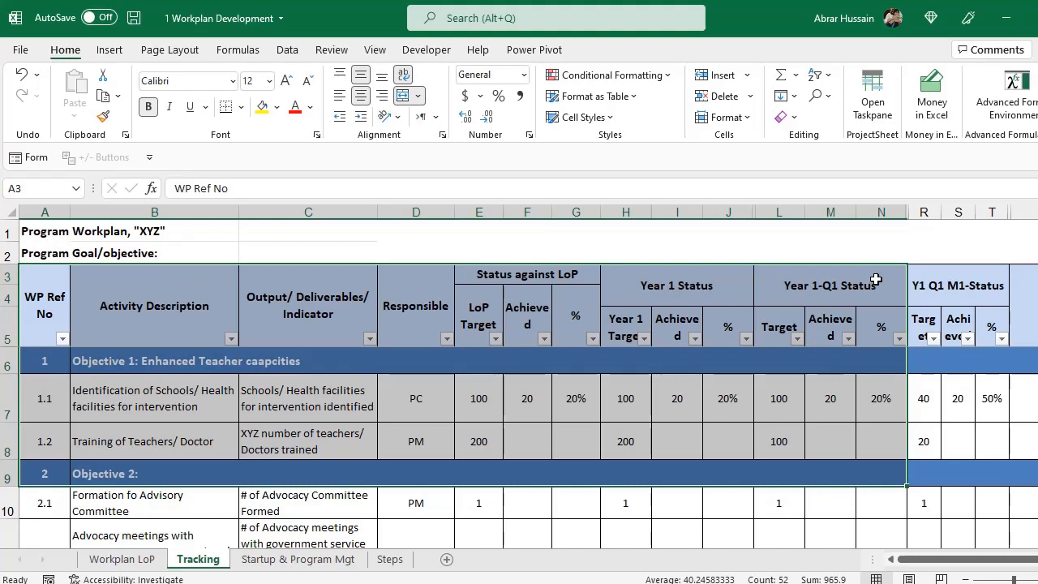
left_click(810, 278)
left_click(933, 278)
left_click_drag(1000, 221, 1020, 512)
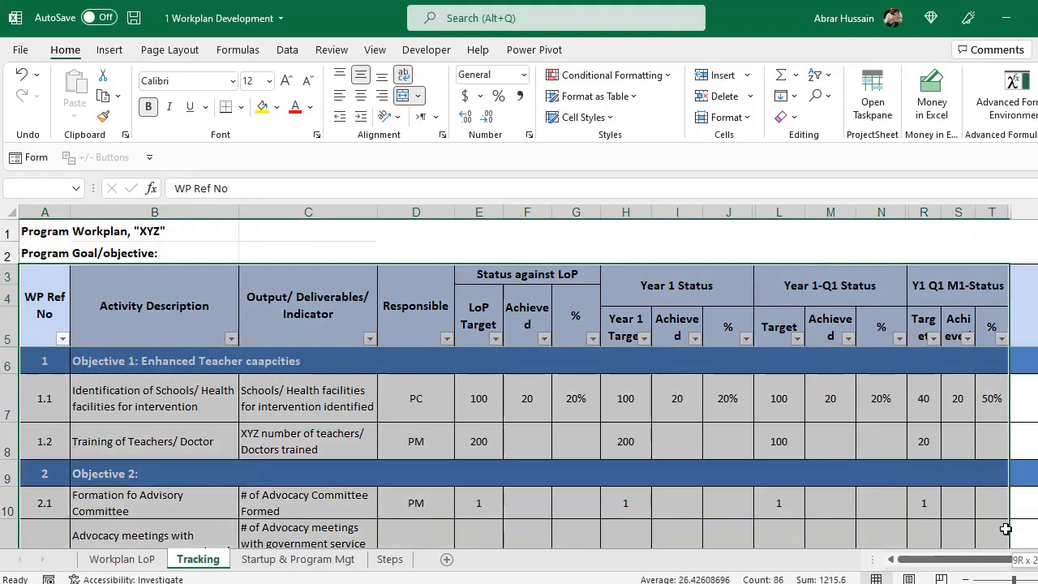
left_click(957, 249)
left_click(941, 286)
left_click_drag(940, 286, 961, 450)
left_click(957, 398)
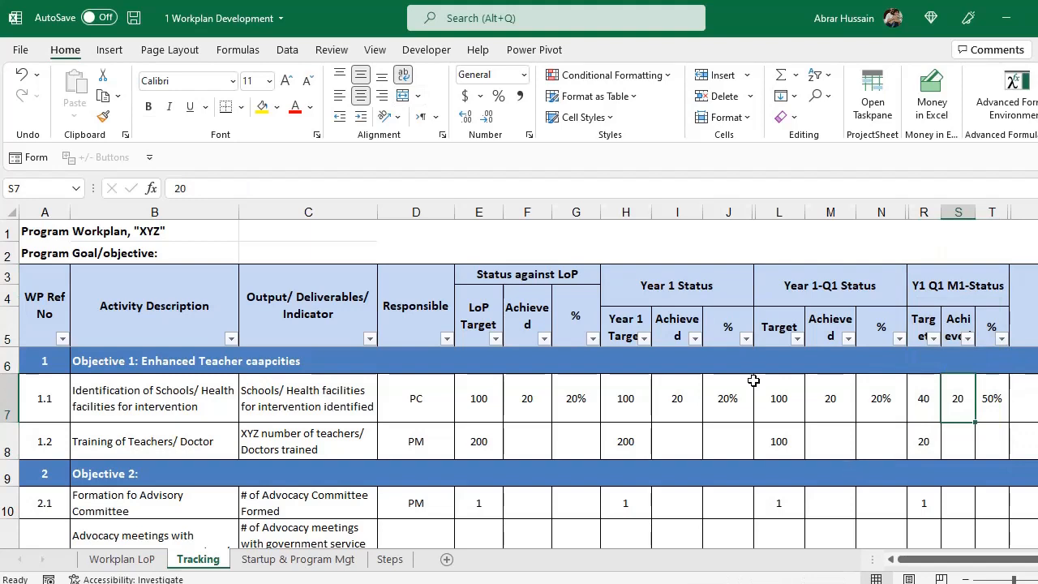
left_click(782, 407)
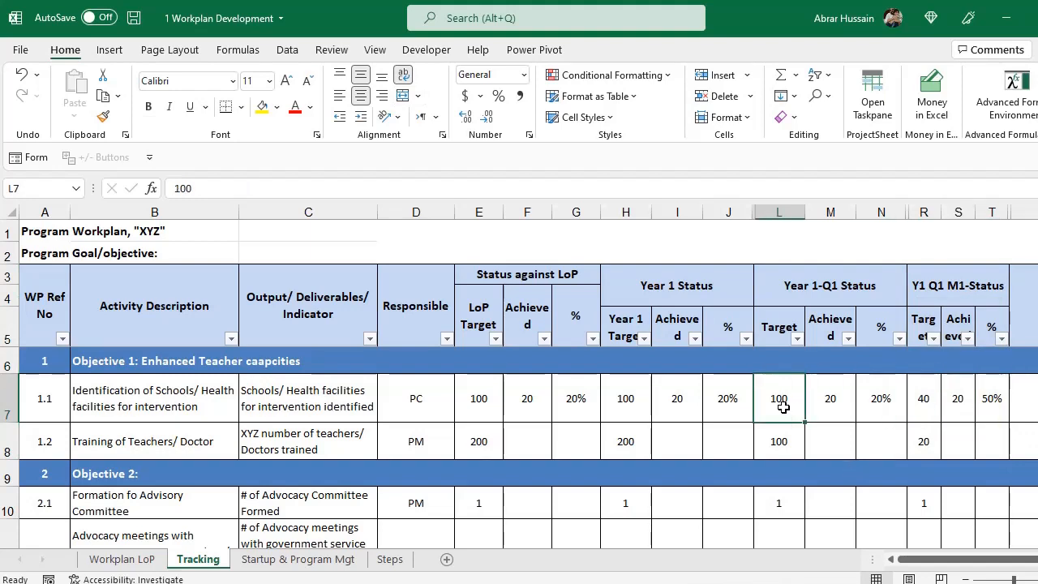
left_click(822, 394)
left_click(676, 400)
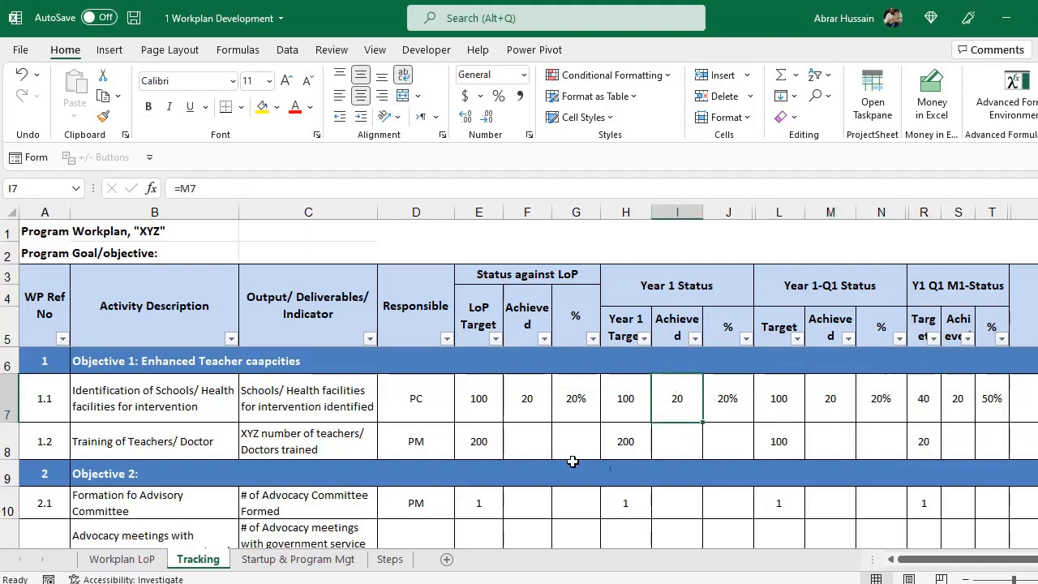
left_click(485, 395)
left_click(532, 398)
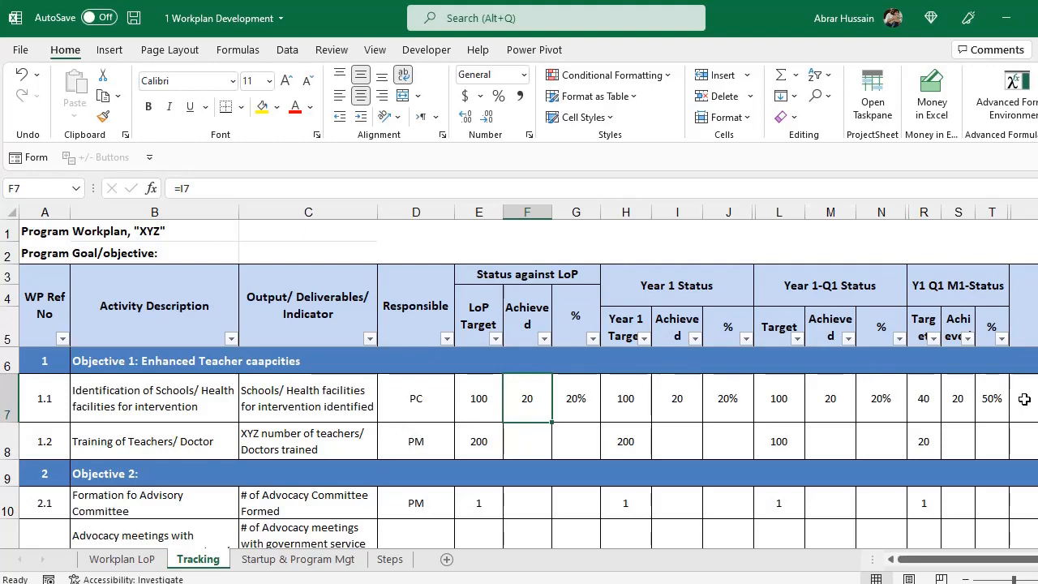
left_click_drag(928, 214, 985, 212)
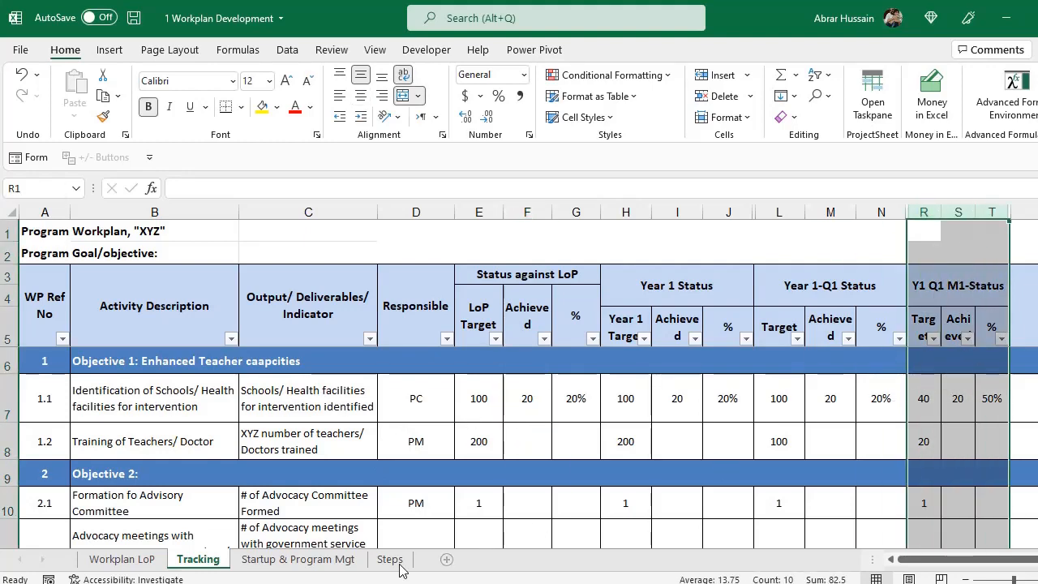
Fill step 11 'Review meetings on Monthly Basis' (D17:E17) yellow on the Steps sheet, then go back to Tracking.
left_click(326, 561)
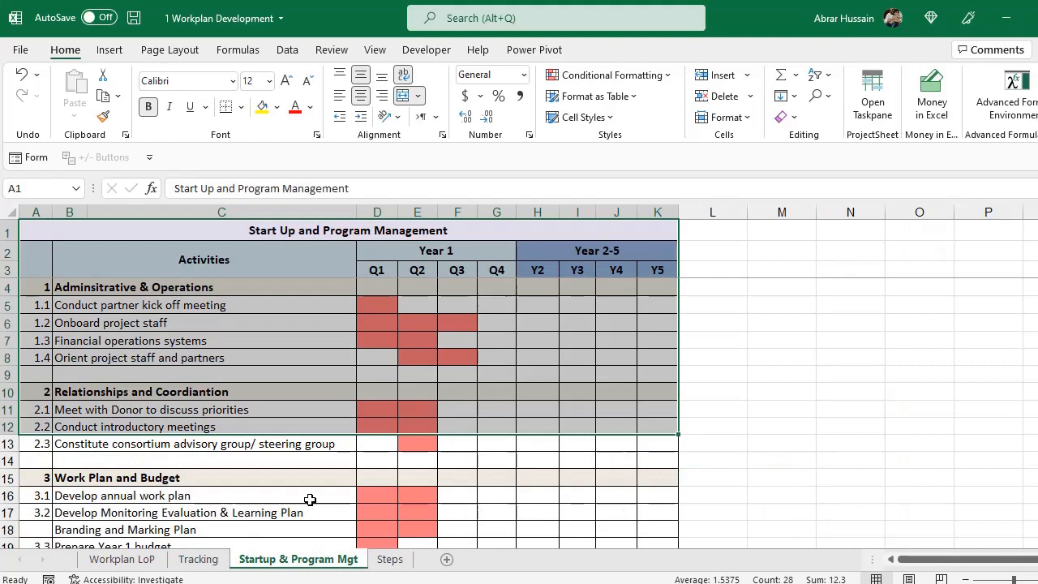
left_click(389, 558)
scroll(273, 454, "down", 2)
left_click_drag(222, 374, 343, 372)
left_click(263, 106)
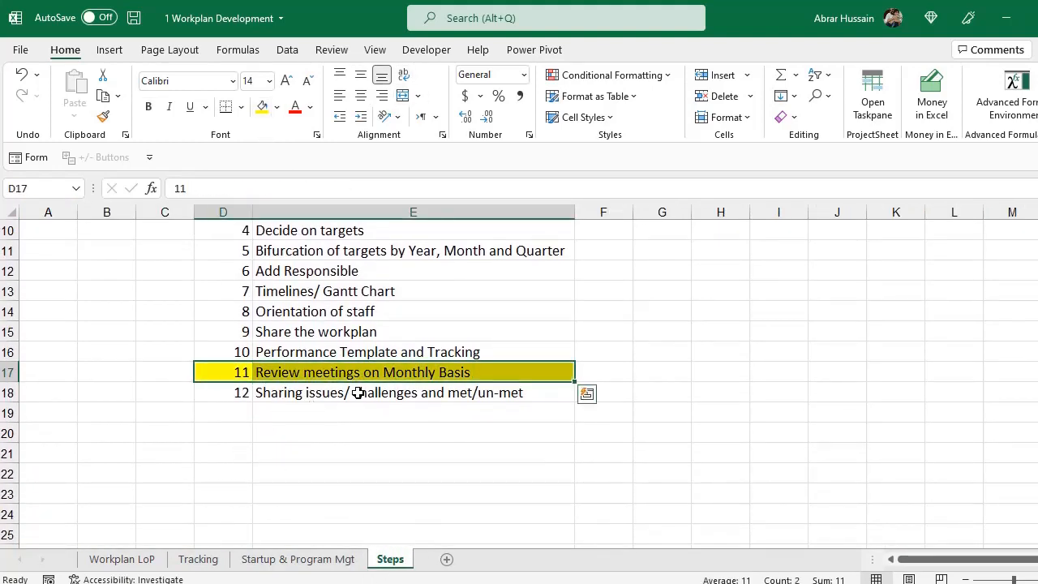
left_click(134, 561)
left_click(191, 561)
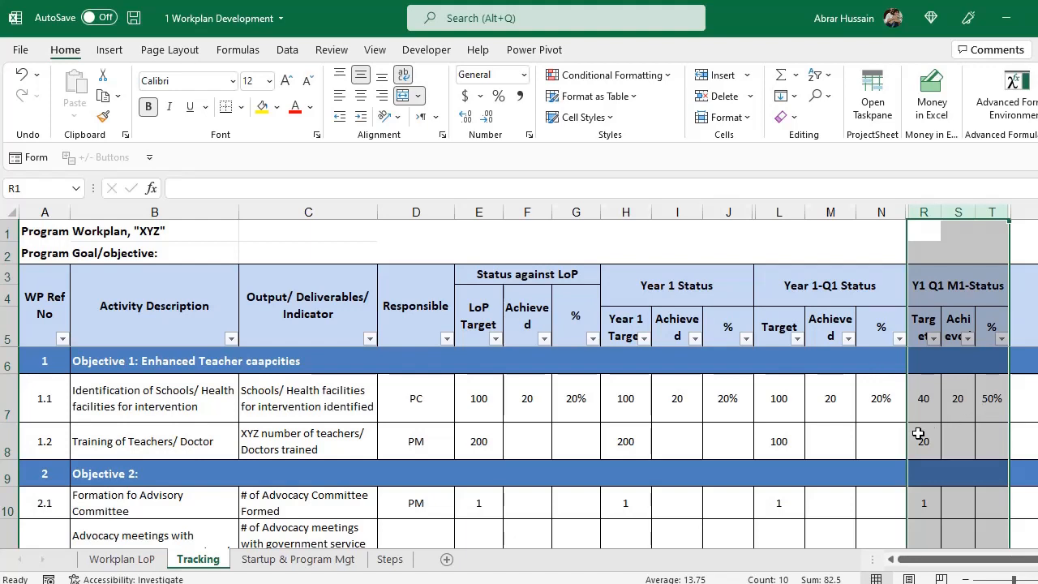
After checking the M1 targets in R7 and R8, unhide the M2 and M3 columns within T:W.
left_click(920, 397)
left_click(925, 439)
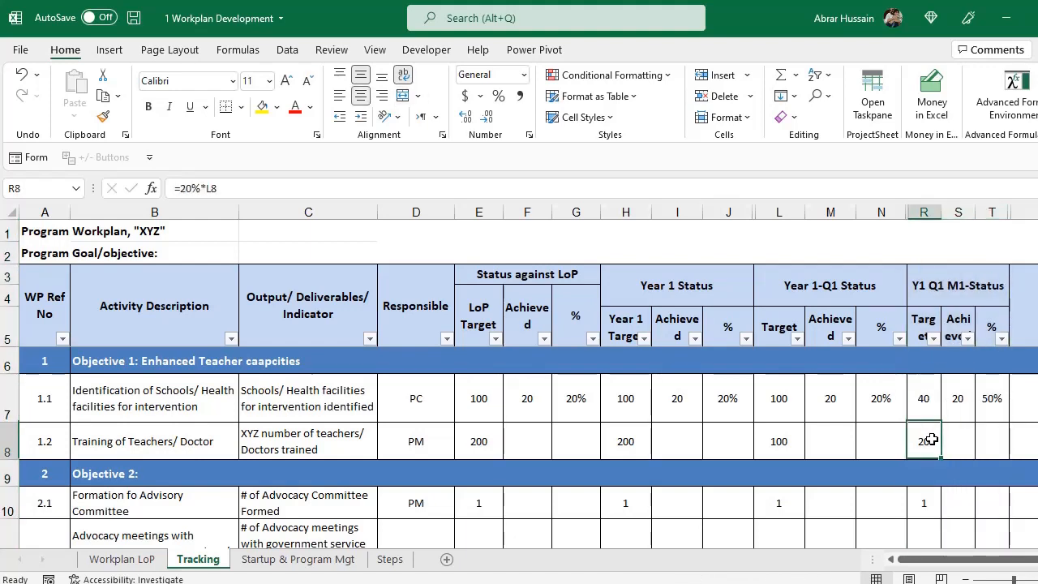
left_click_drag(979, 567, 1000, 561)
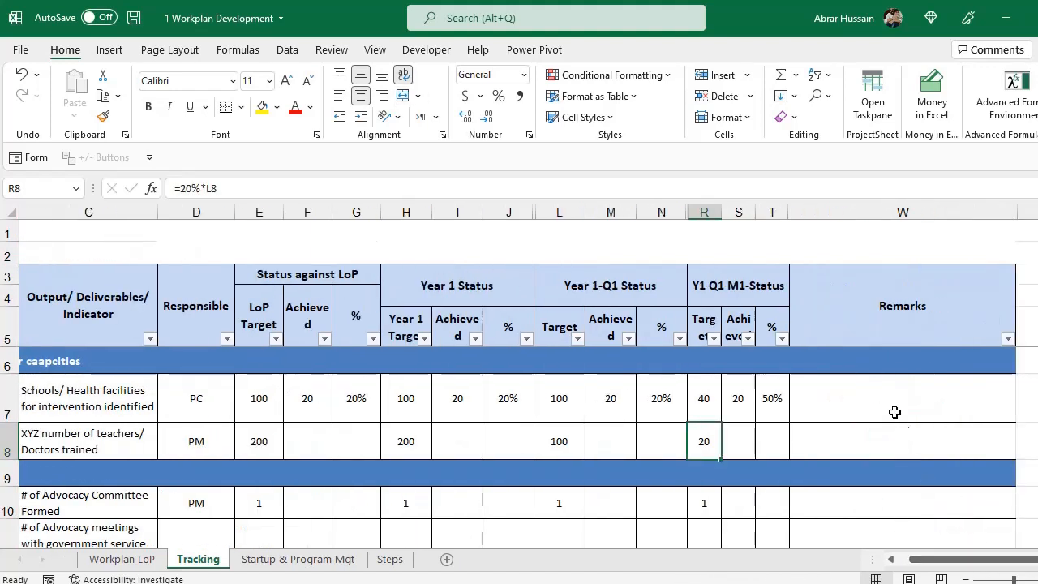
left_click_drag(894, 413, 873, 428)
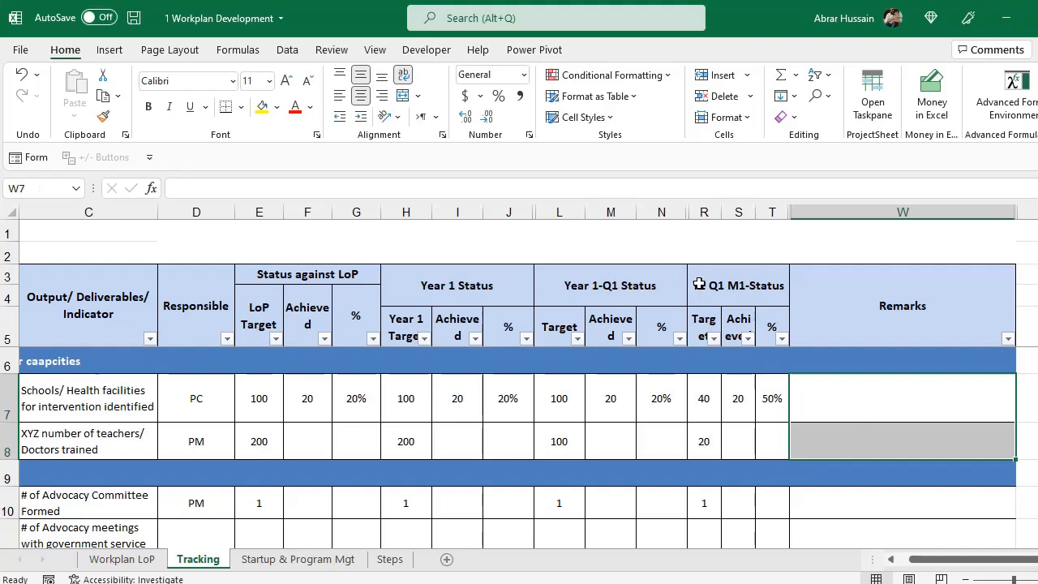
left_click(704, 209)
left_click_drag(704, 207, 775, 213)
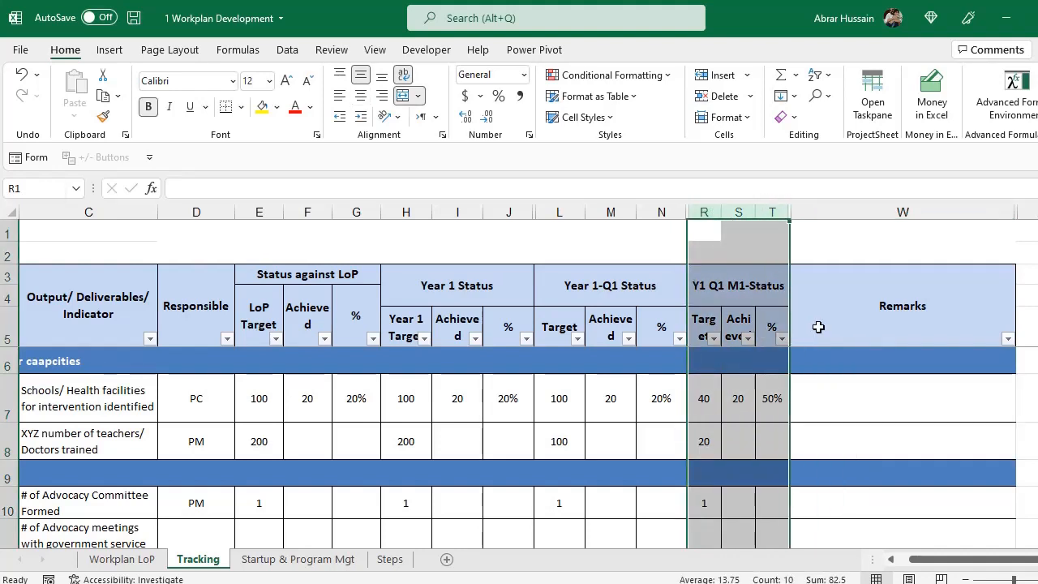
left_click(827, 326)
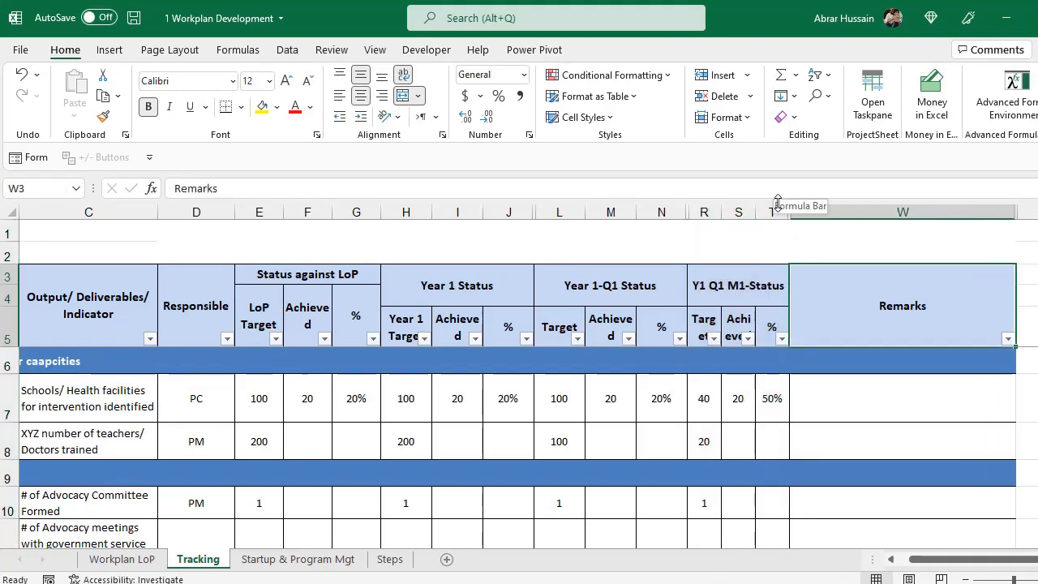
left_click_drag(774, 212, 811, 218)
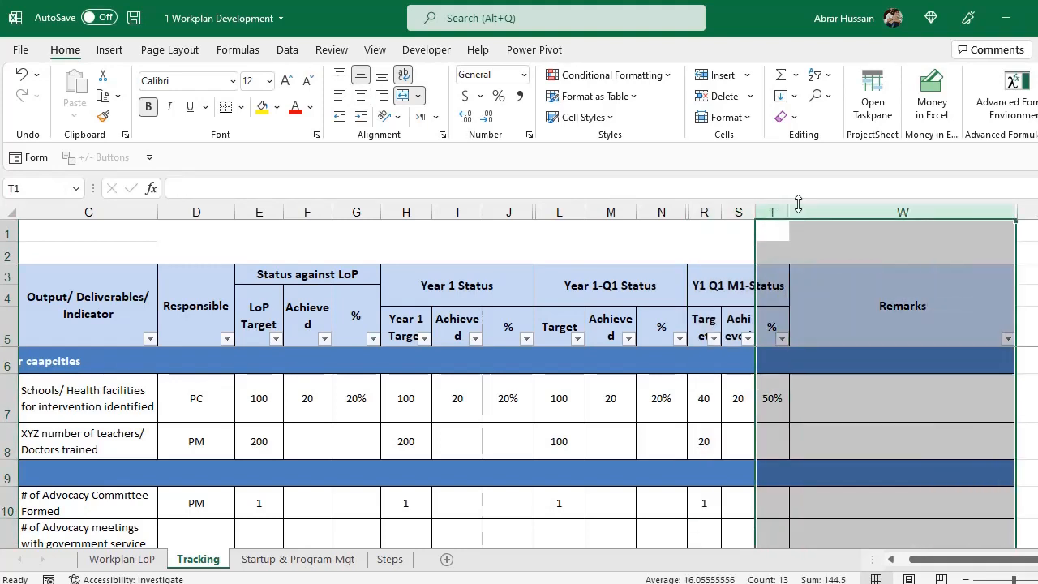
right_click(812, 217)
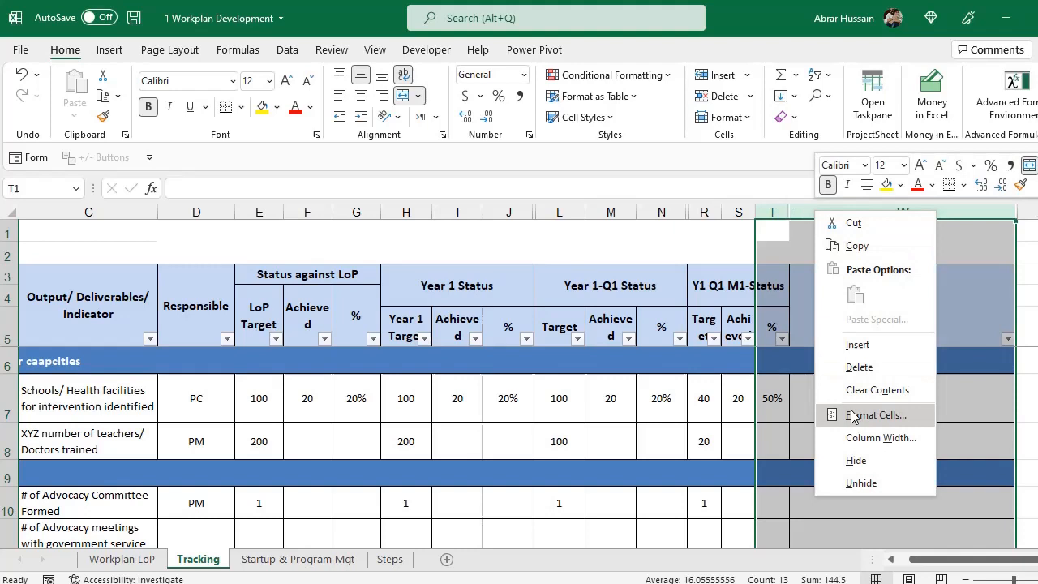
left_click(859, 485)
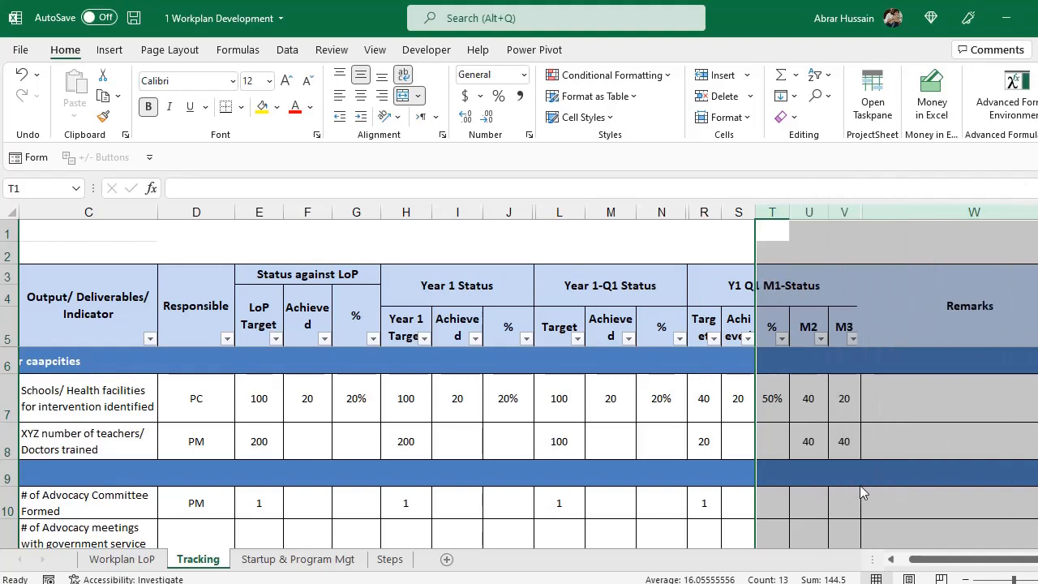
left_click(808, 326)
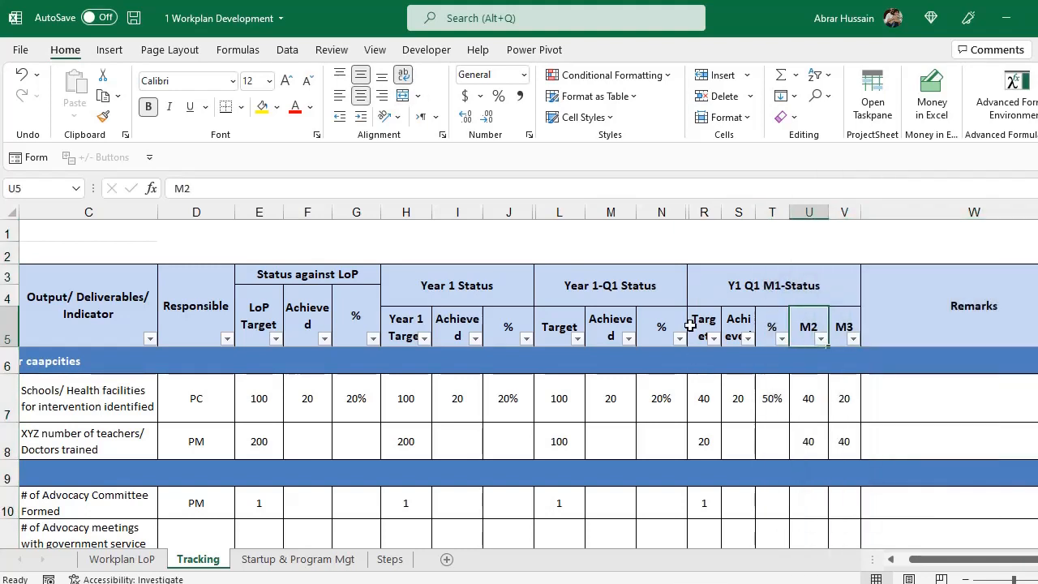
Change U7's M2 target to the carry-forward formula =40+R7-S7, showing 60.
left_click(704, 398)
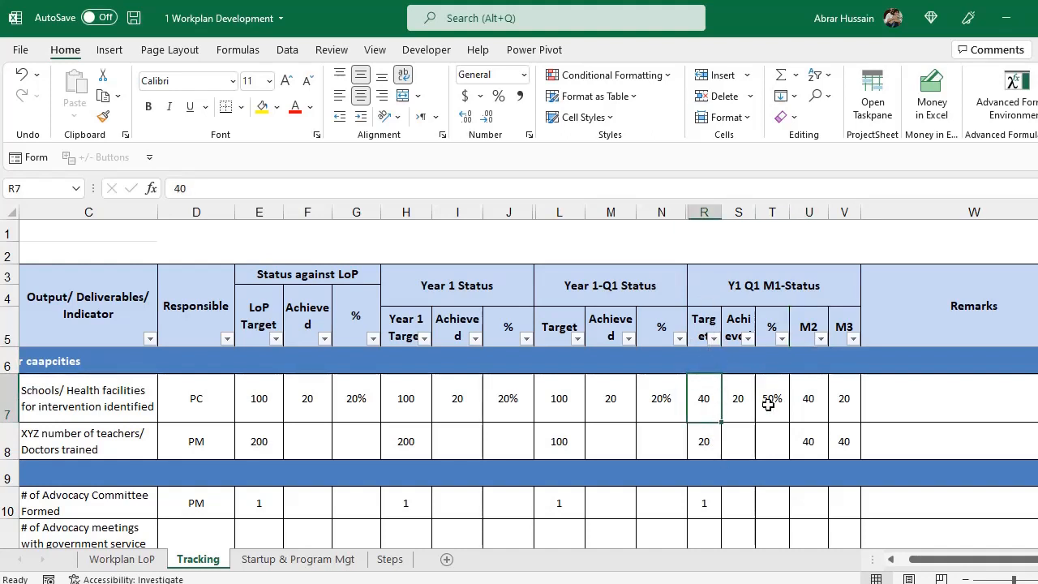
double_click(814, 396)
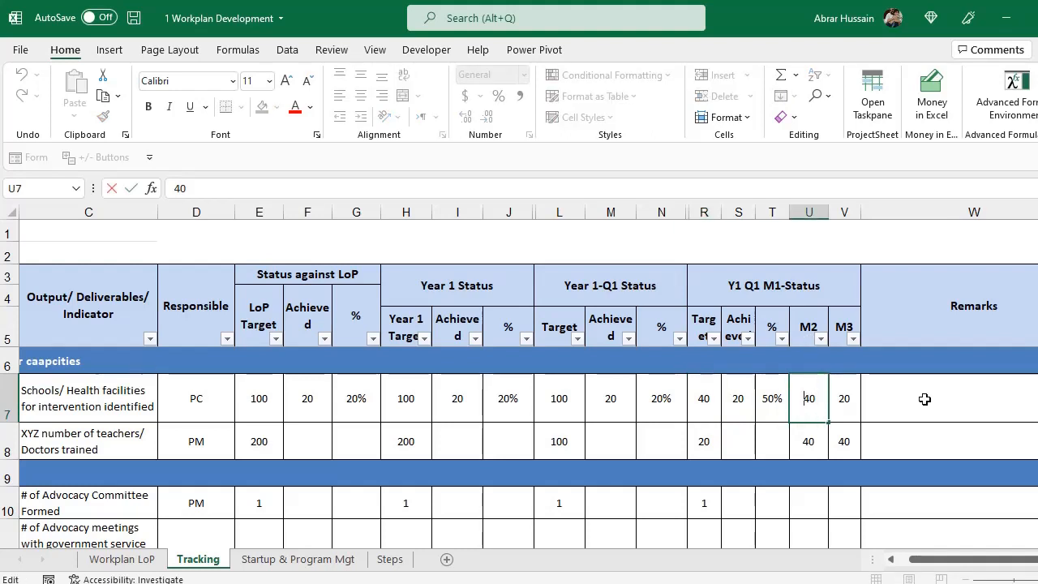
type("=40+")
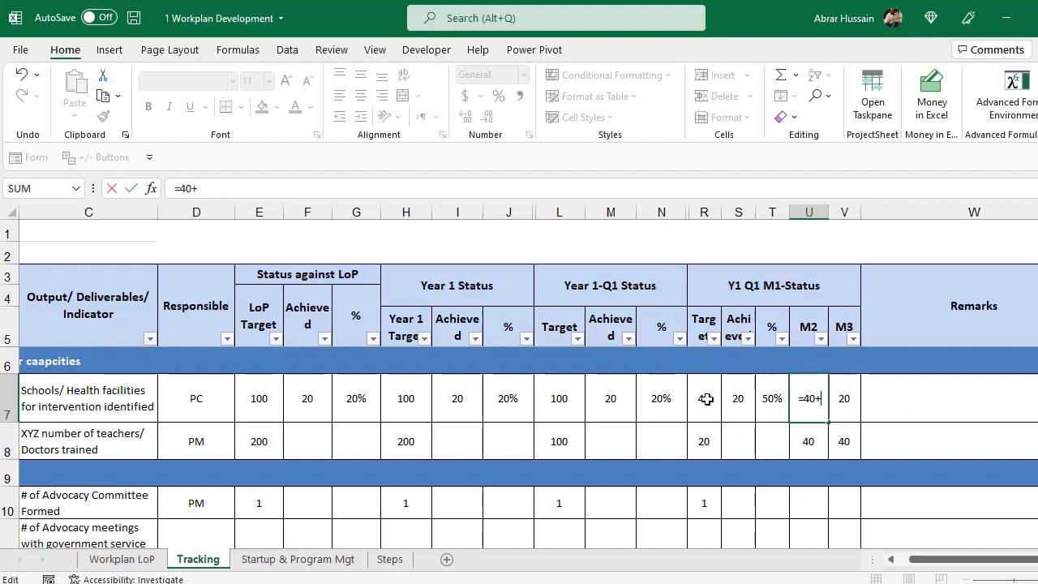
left_click(706, 398)
type("-")
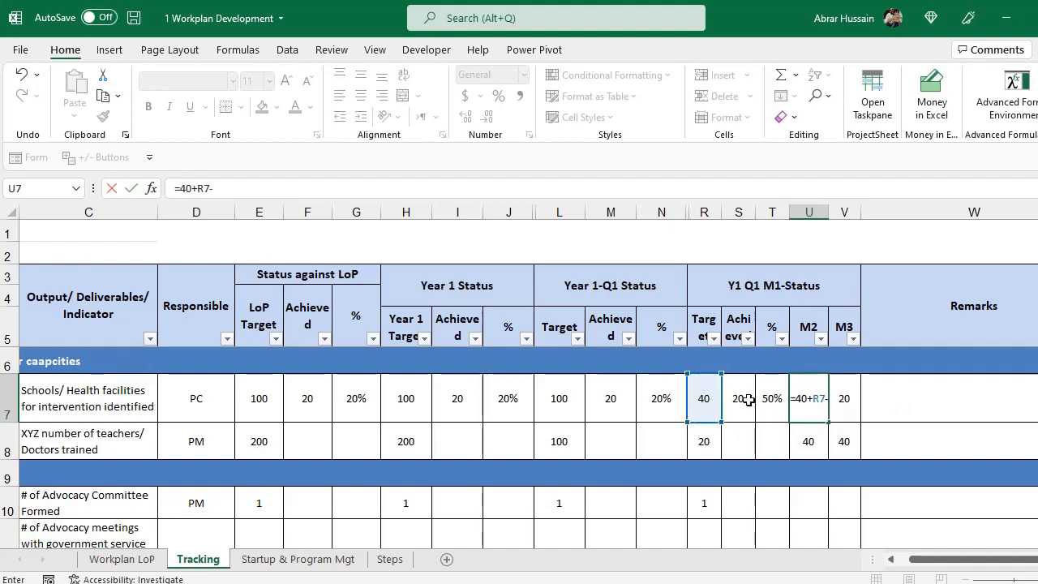
left_click(747, 400)
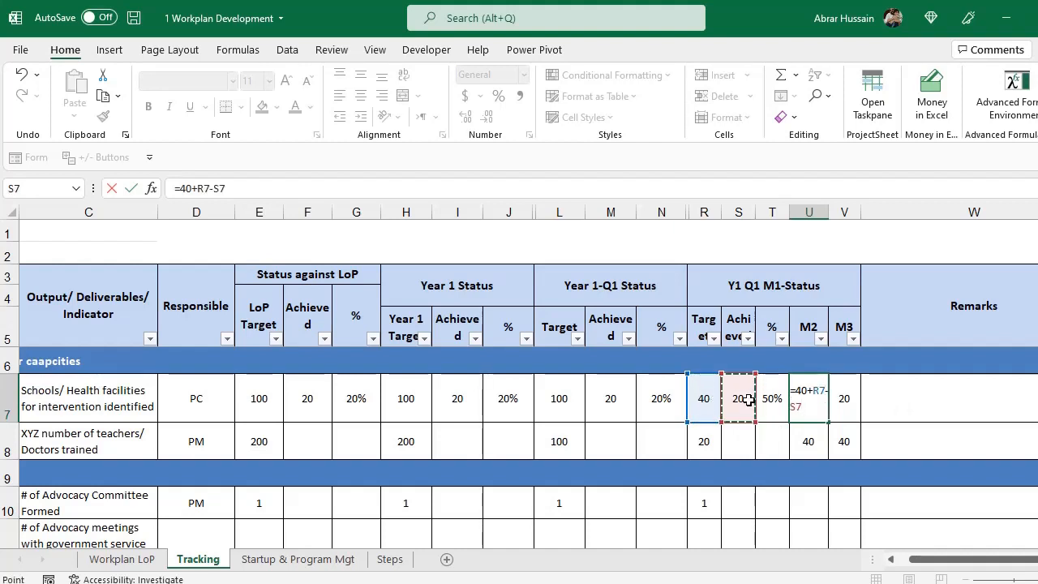
key("Return")
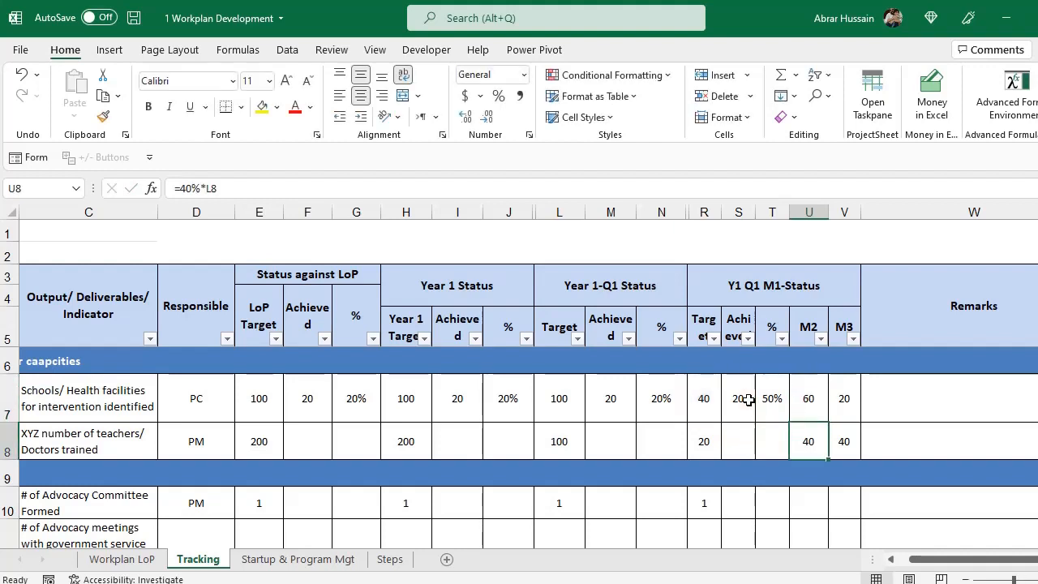
key("Up")
key("Left")
key("Left")
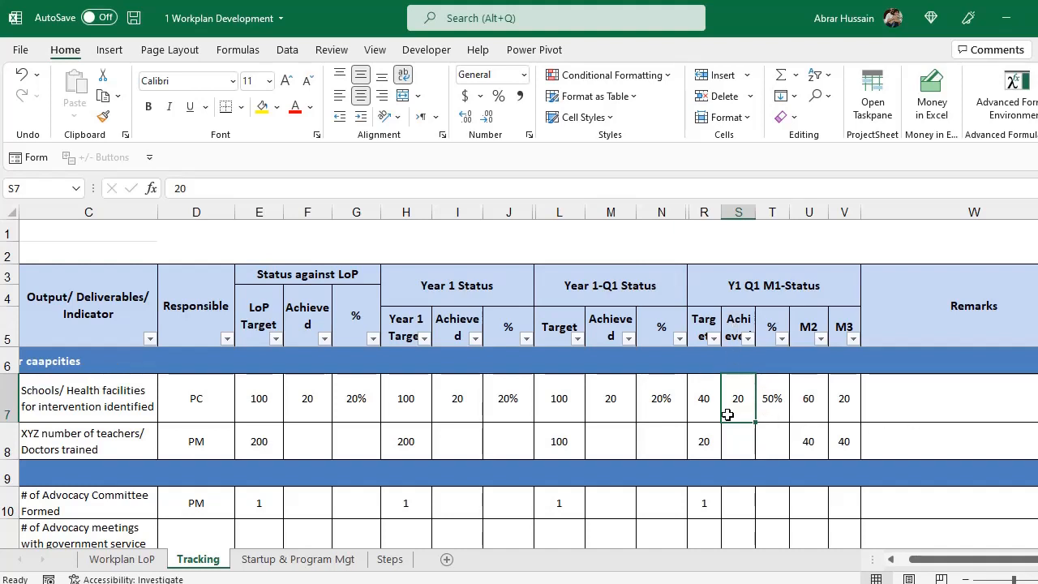
left_click(808, 332)
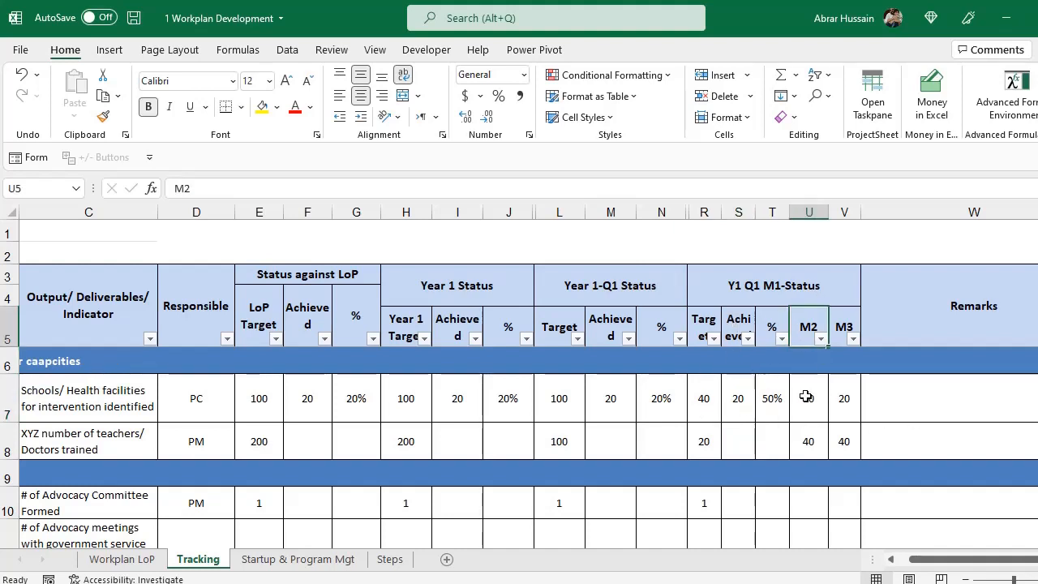
left_click(808, 400)
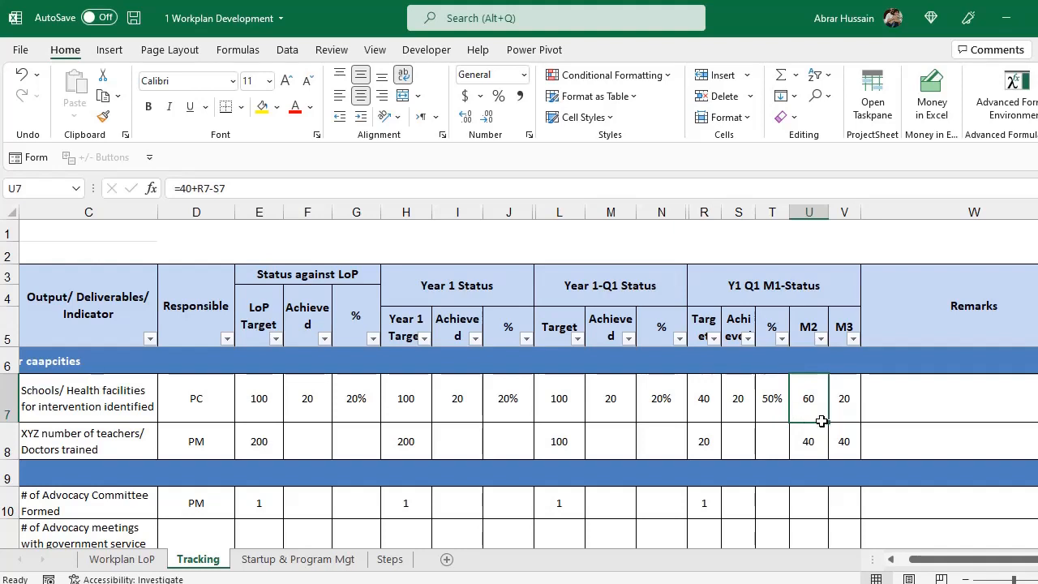
left_click(737, 398)
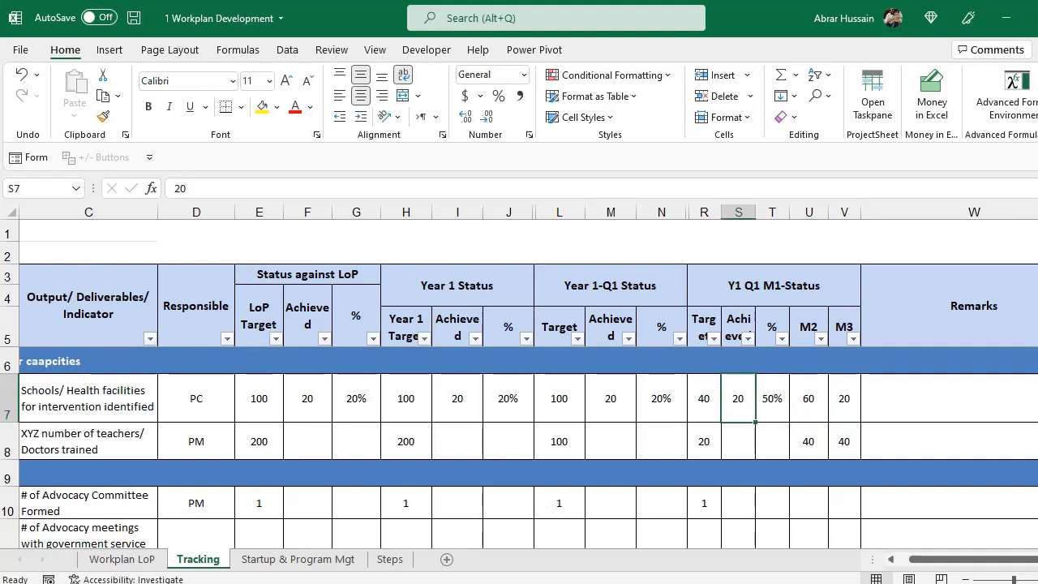
Change the M1 achieved value in S7 to 40, so T7 shows 100%.
type("40")
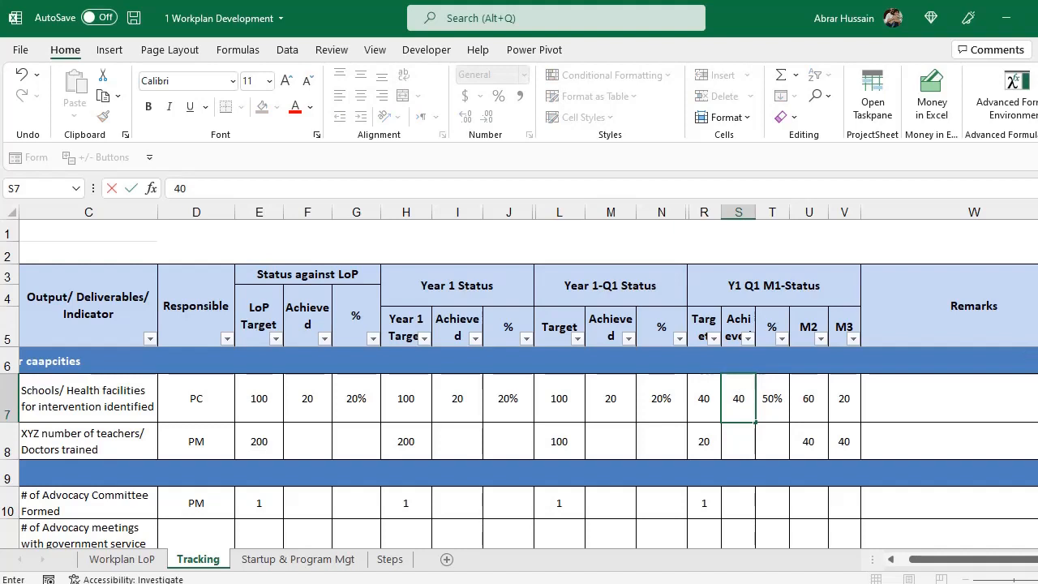
left_click(809, 409)
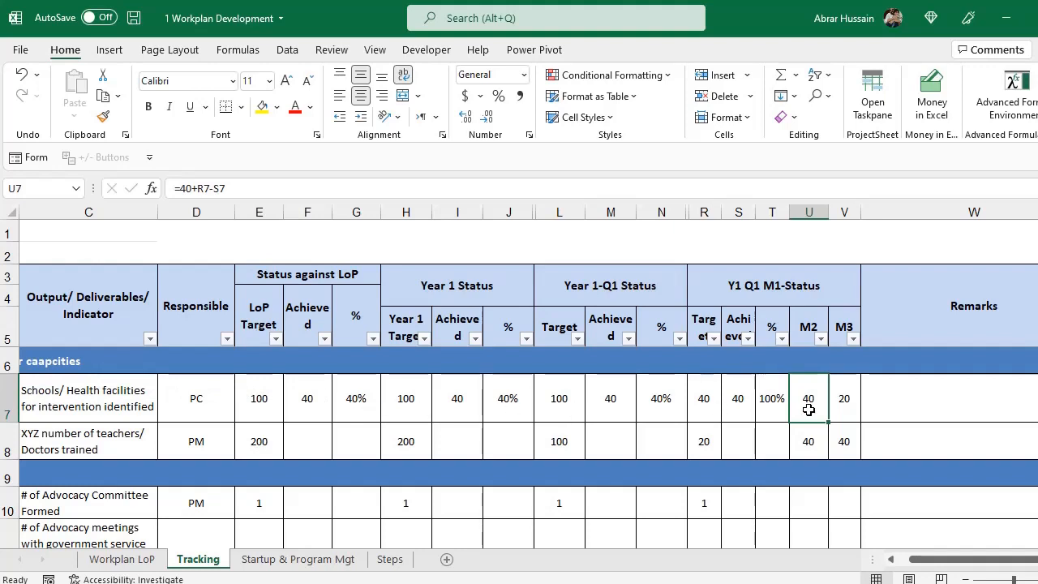
left_click(746, 397)
left_click(766, 397)
double_click(766, 397)
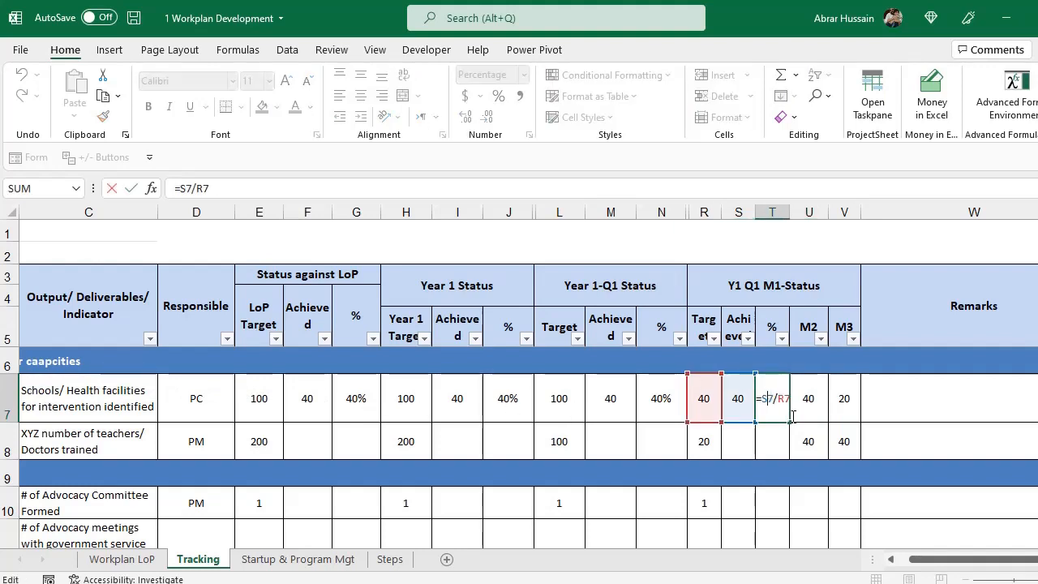
key("Escape")
Bracket the shortfall in U7's formula so it reads =40+(R7-S7), showing 40.
double_click(811, 399)
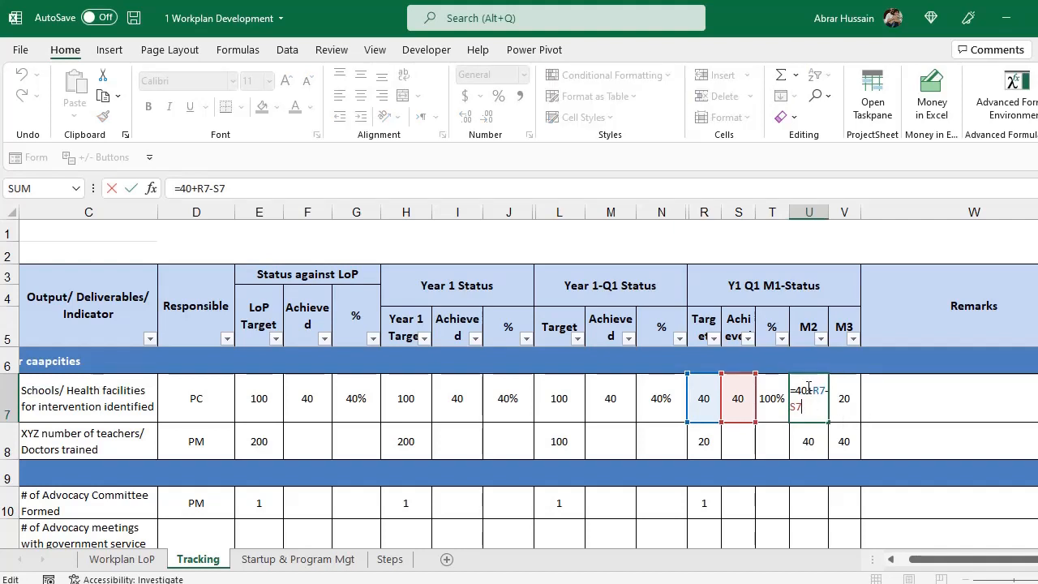
double_click(801, 389)
left_click(813, 390)
type("(")
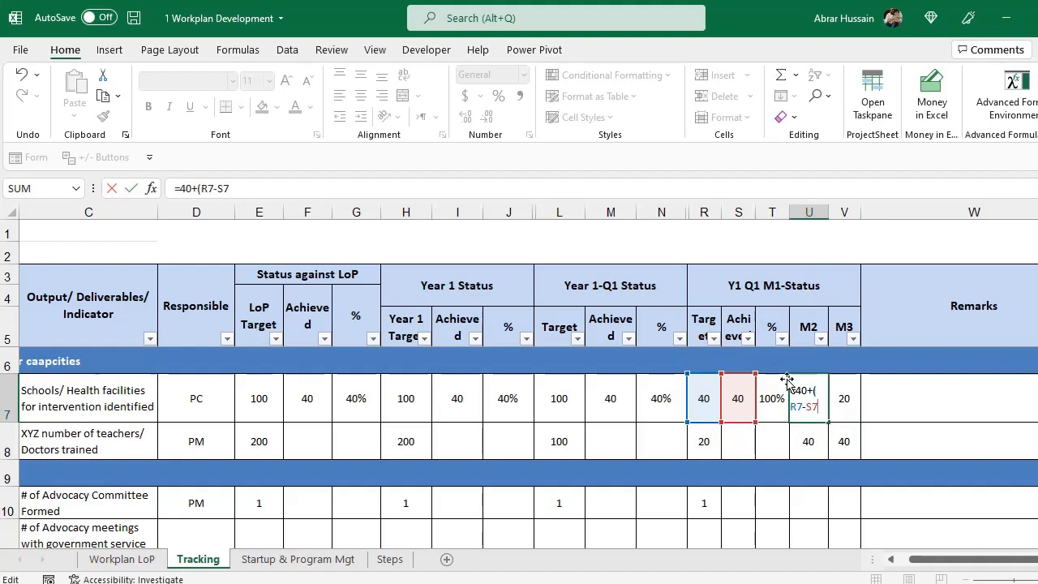
type(")")
key("Return")
key("Up")
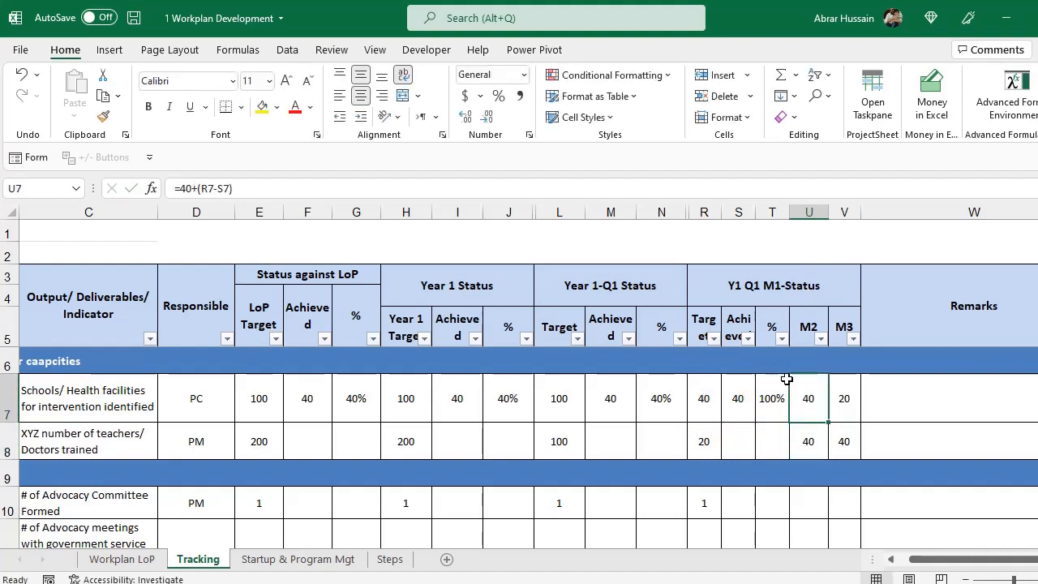
left_click(847, 399)
Abandon the M3 entry in V7 and insert two blank columns before Remarks.
type("20")
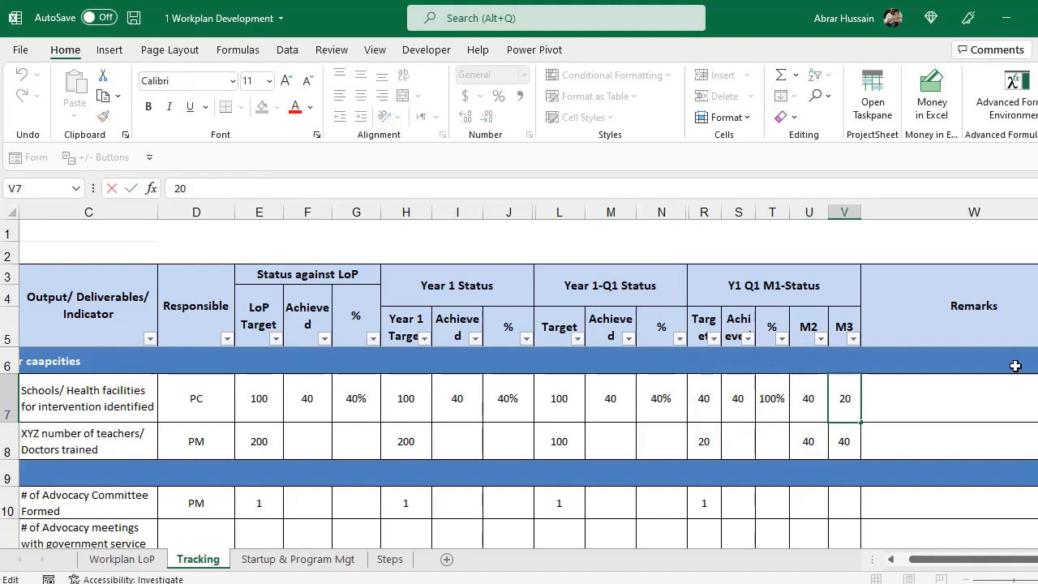
key("Home")
type("=")
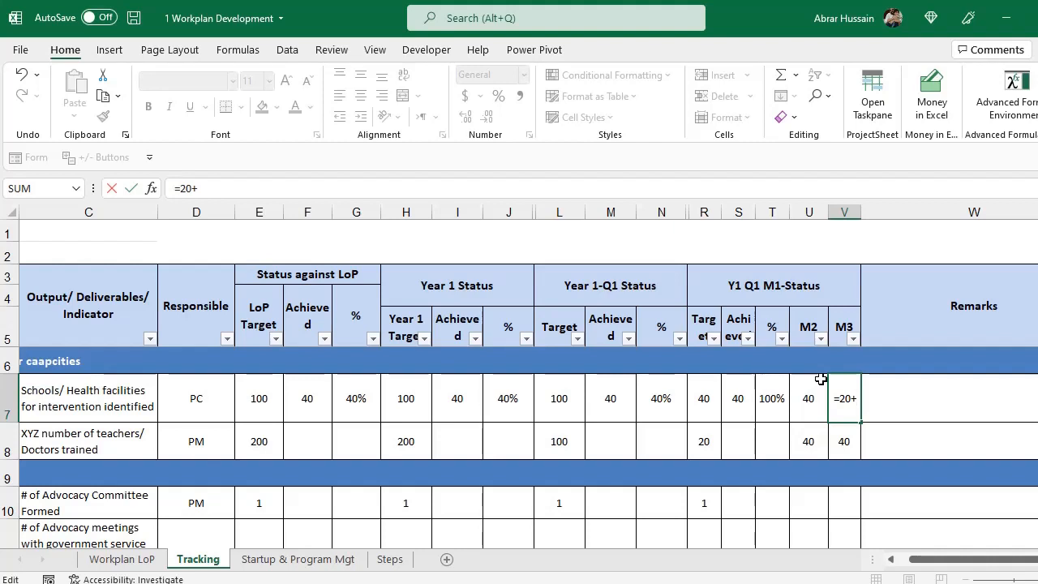
key("Escape")
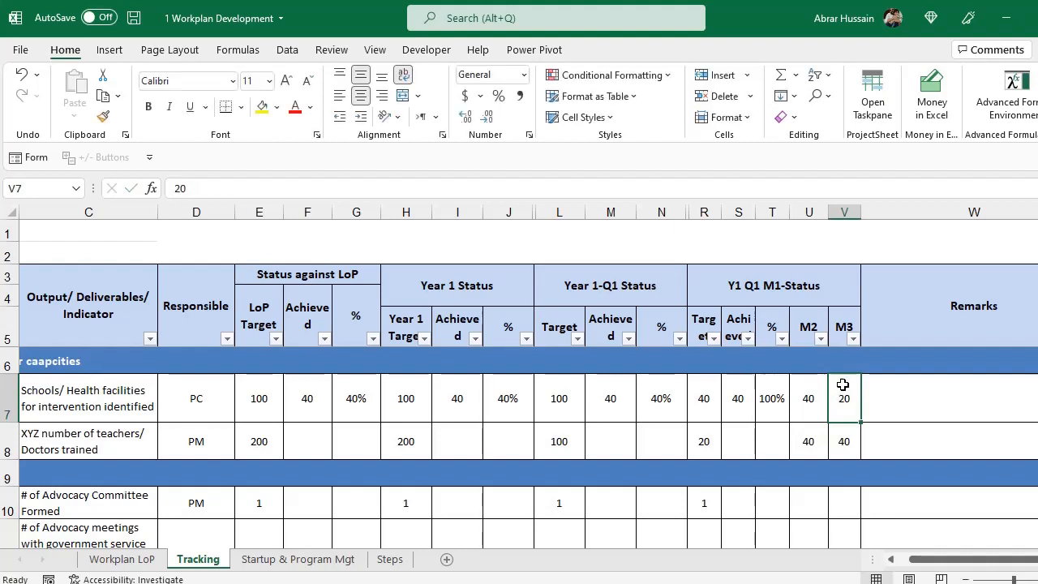
left_click(842, 230)
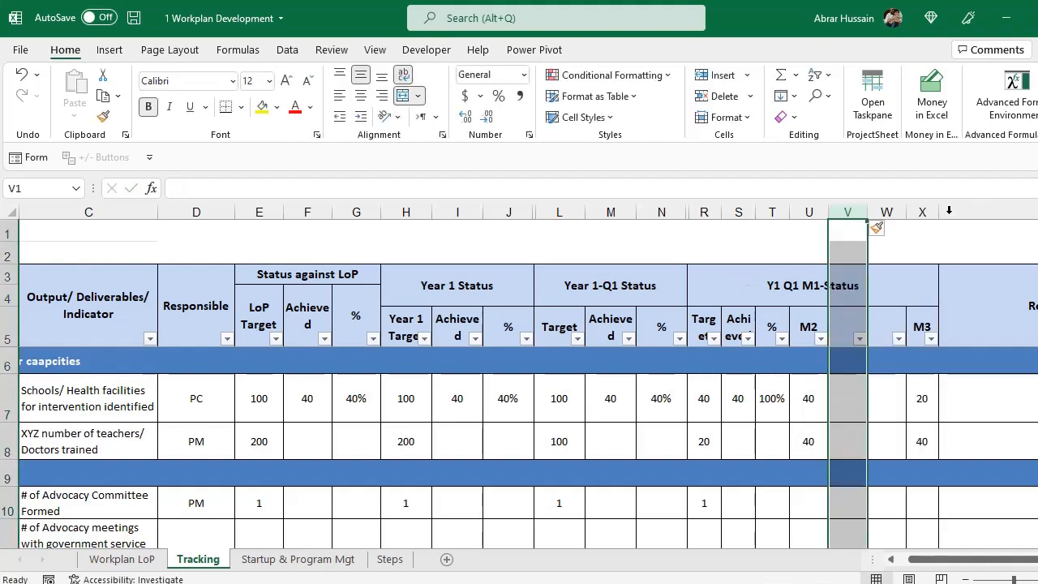
left_click(948, 210)
right_click(949, 212)
left_click(992, 347)
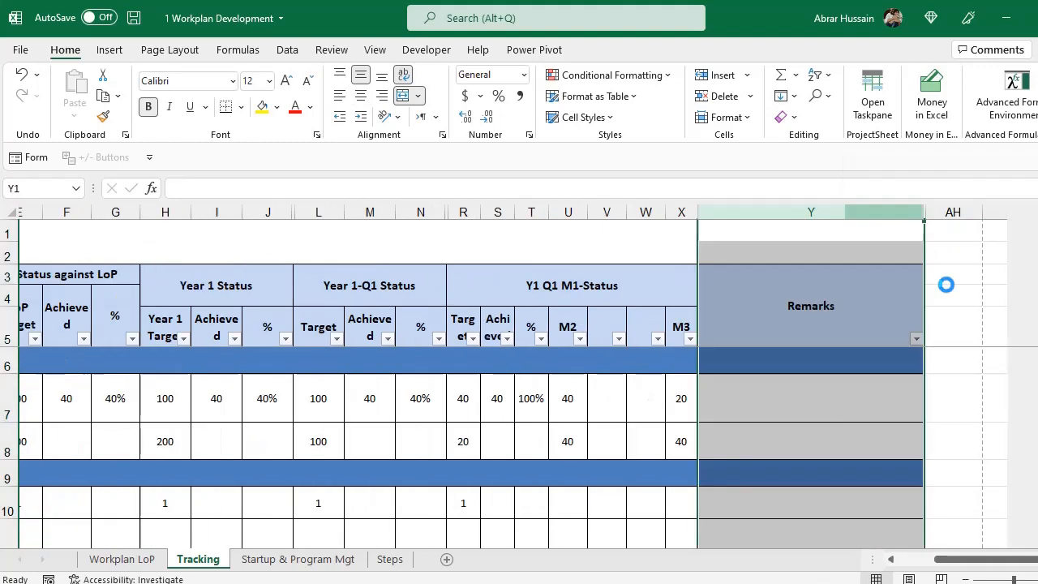
right_click(549, 213)
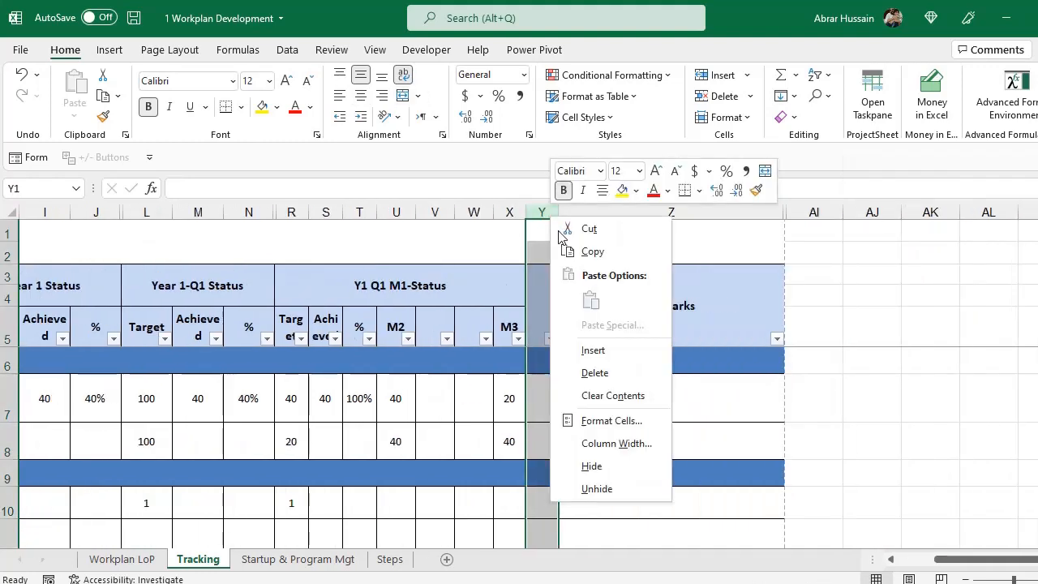
left_click(584, 346)
Copy the M1 Target/Achieved/% subheadings and re-merge the Y1 Q1 M1-Status heading over R3:T4 only.
left_click(357, 336)
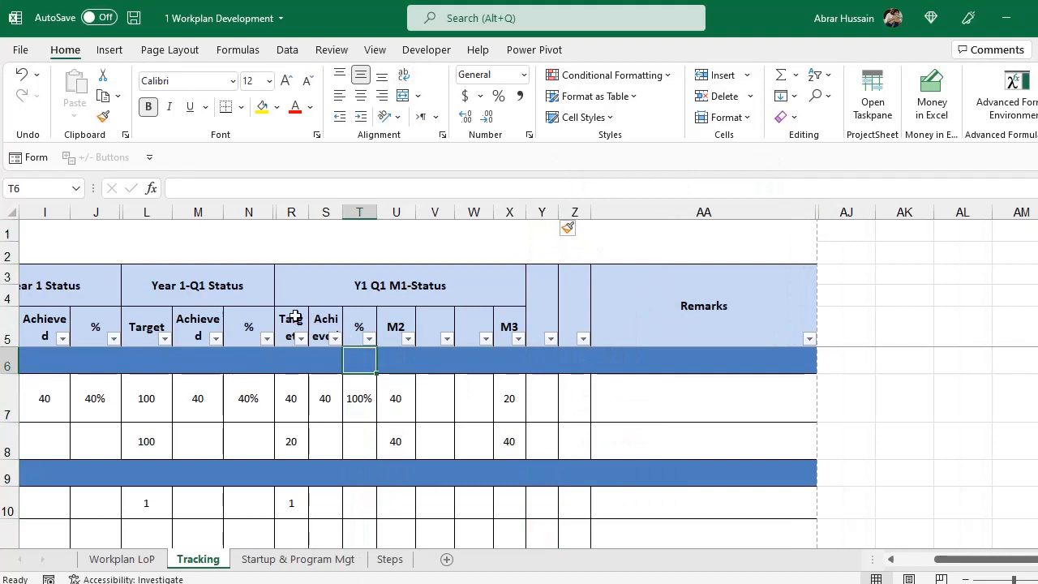
left_click_drag(297, 319, 361, 325)
key("ctrl+c")
left_click(401, 324)
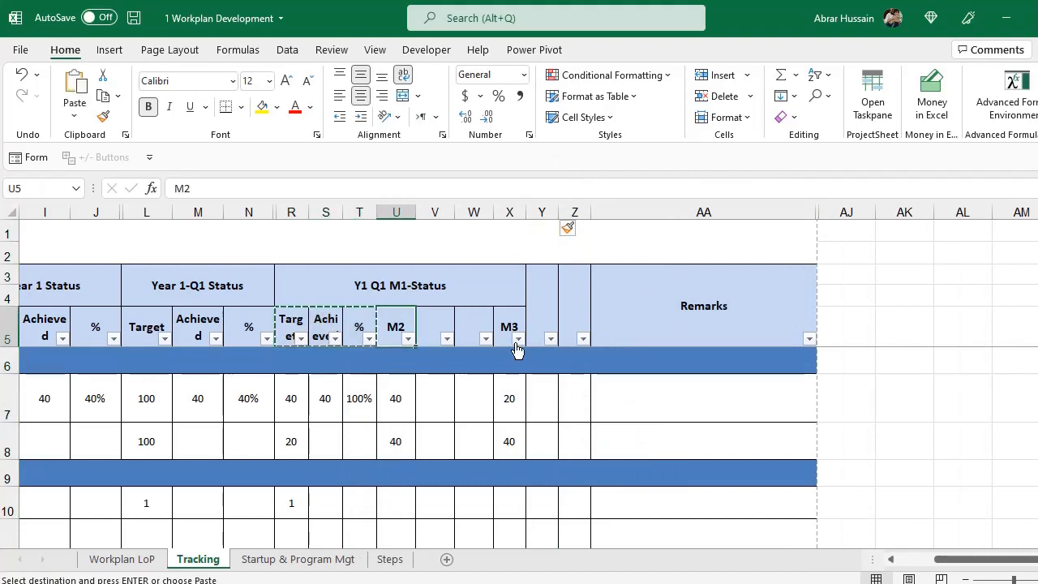
left_click(441, 301)
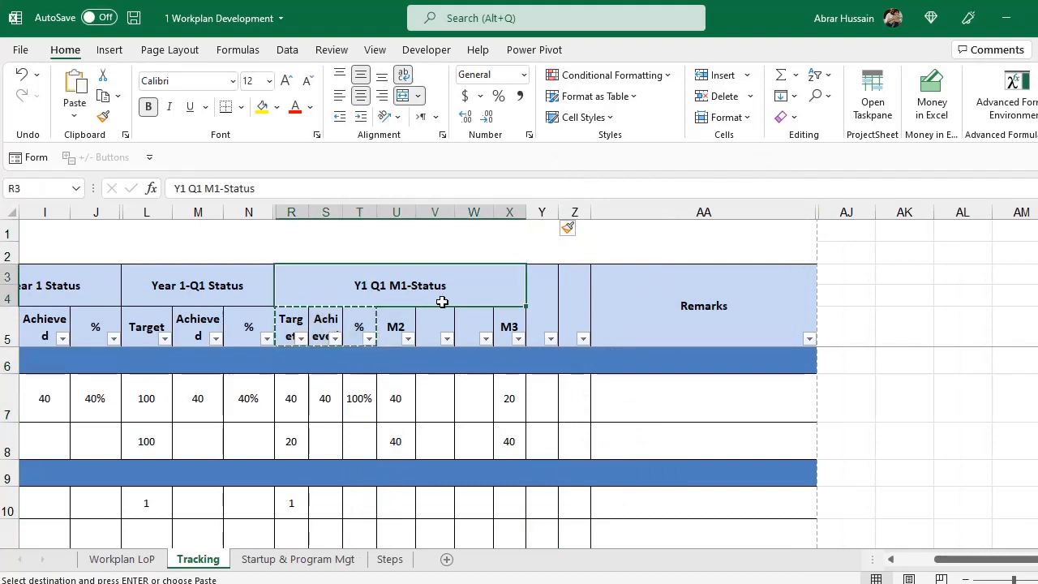
left_click(403, 95)
left_click(292, 277)
left_click_drag(292, 277, 343, 301)
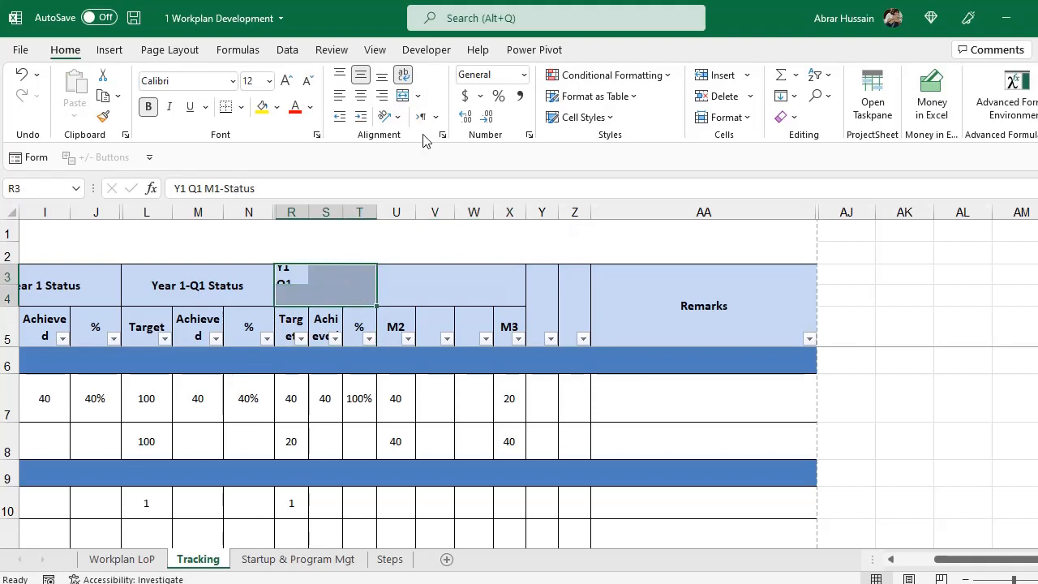
left_click(403, 95)
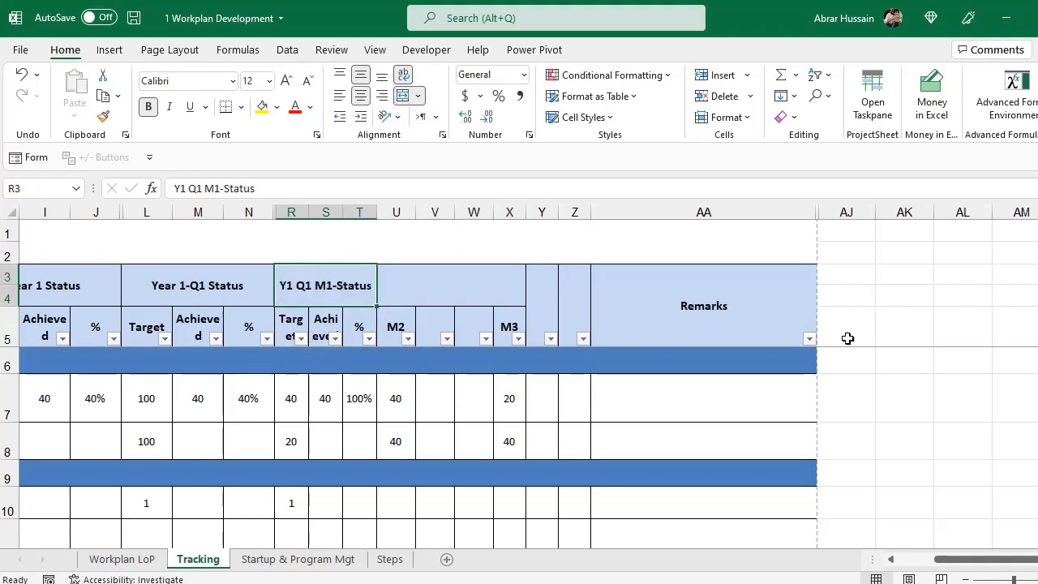
Copy the Y1 Q1 M1-Status heading into U3 and rename it Y1 Q1 M2-Status.
key("ctrl+c")
key("Right")
key("ctrl+v")
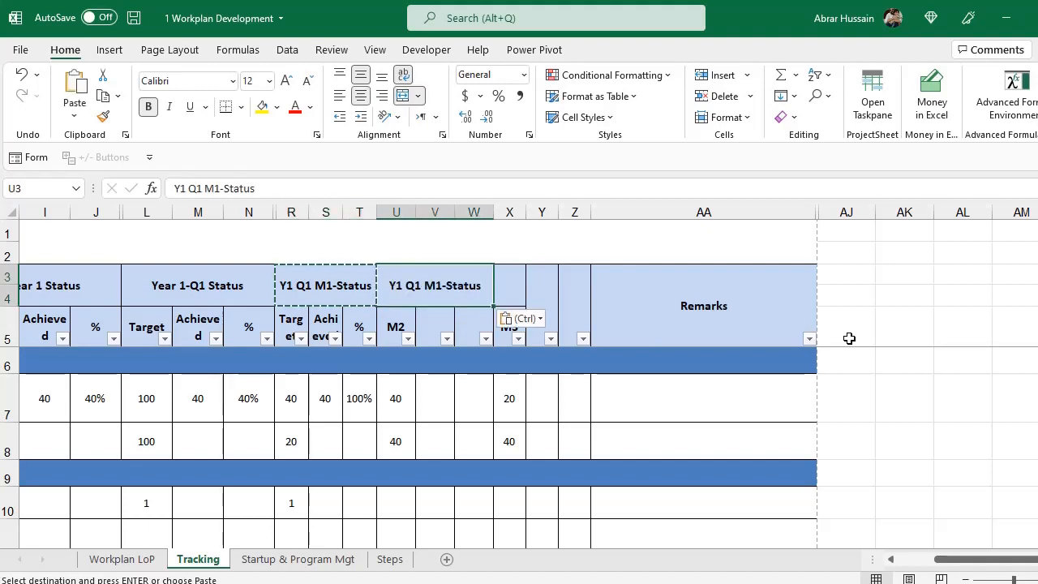
key("F2")
key("Left")
key("Left")
key("Left")
key("Left")
key("Left")
key("Left")
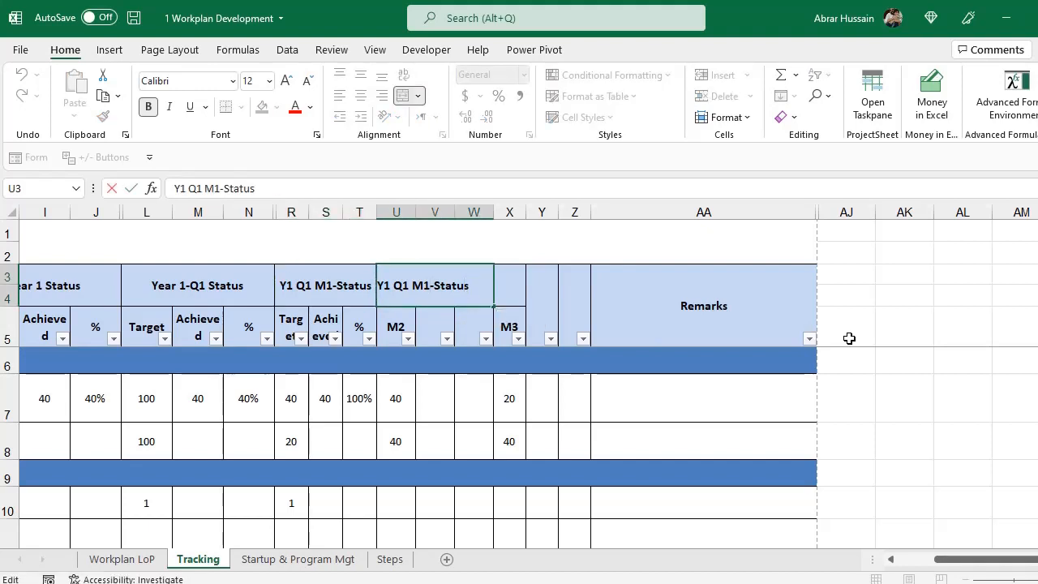
type("2")
key("ctrl+Return")
key("Right")
Copy the M2 heading into X3 and rename it Y1 Q1 M3-Status.
key("Left")
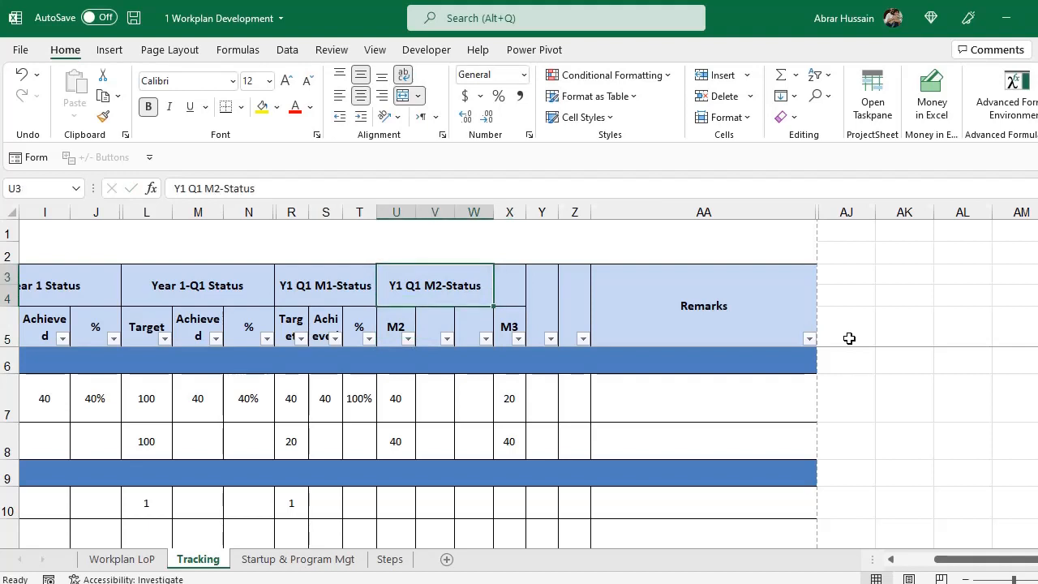
key("ctrl+c")
key("Right")
key("Down")
key("Up")
key("ctrl+v")
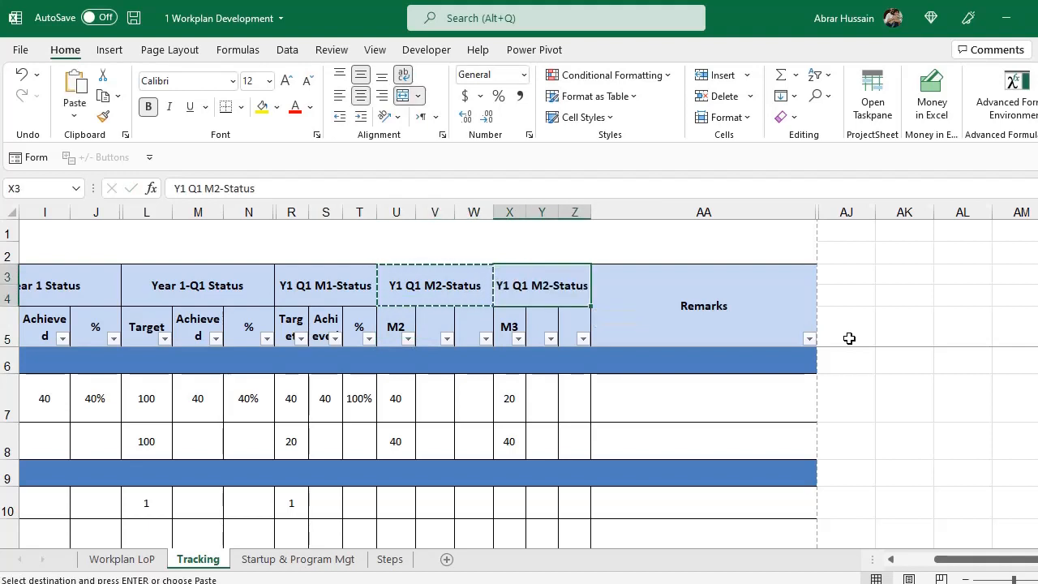
key("F2")
key("Left")
key("Left")
key("Left")
key("Left")
key("Left")
key("Left")
key("BackSpace")
type("3")
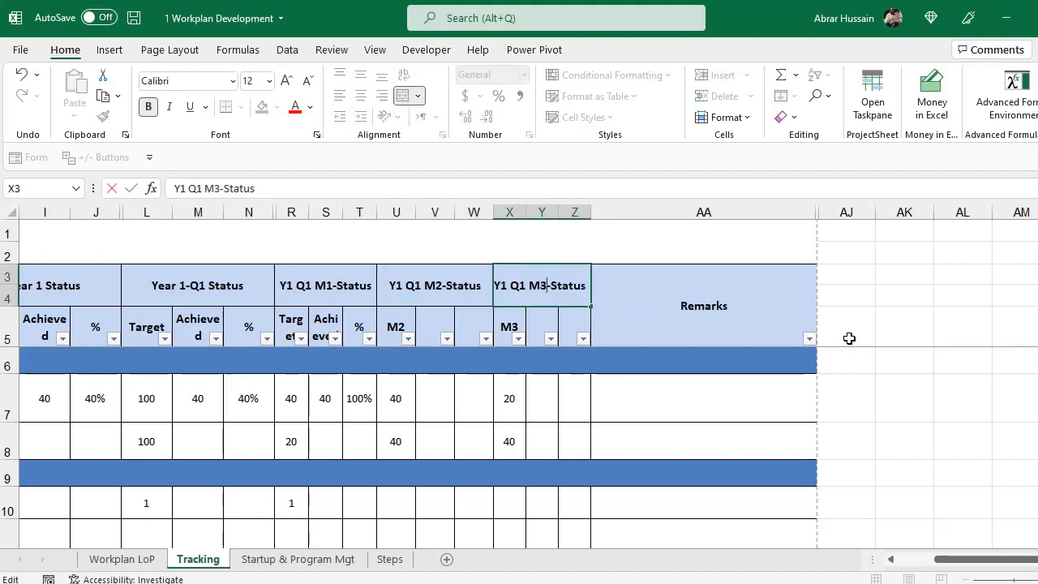
key("ctrl+Return")
key("Down")
key("F2")
key("ctrl+Return")
Copy the Target, Achieved, % subheadings from R5:T5 into the M2 and M3 blocks.
key("Left")
key("Left")
key("Left")
key("Left")
key("Left")
key("Left")
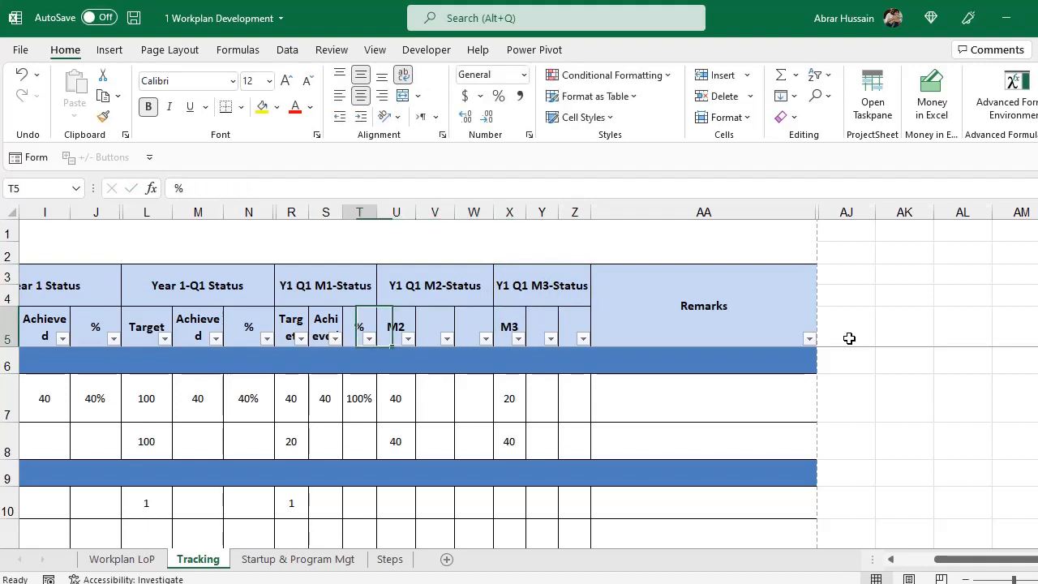
key("shift+Right")
key("shift+Right")
key("ctrl+c")
key("Right")
key("Right")
key("Right")
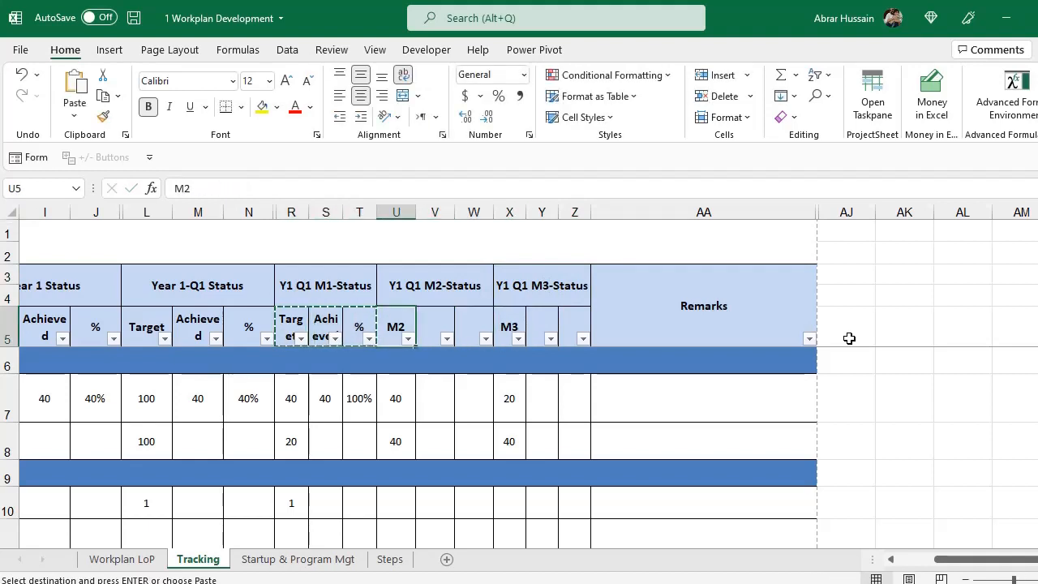
key("ctrl+v")
key("Right")
key("Right")
key("Right")
key("ctrl+v")
key("Escape")
key("Left")
key("Left")
key("Left")
key("Left")
key("Left")
key("Left")
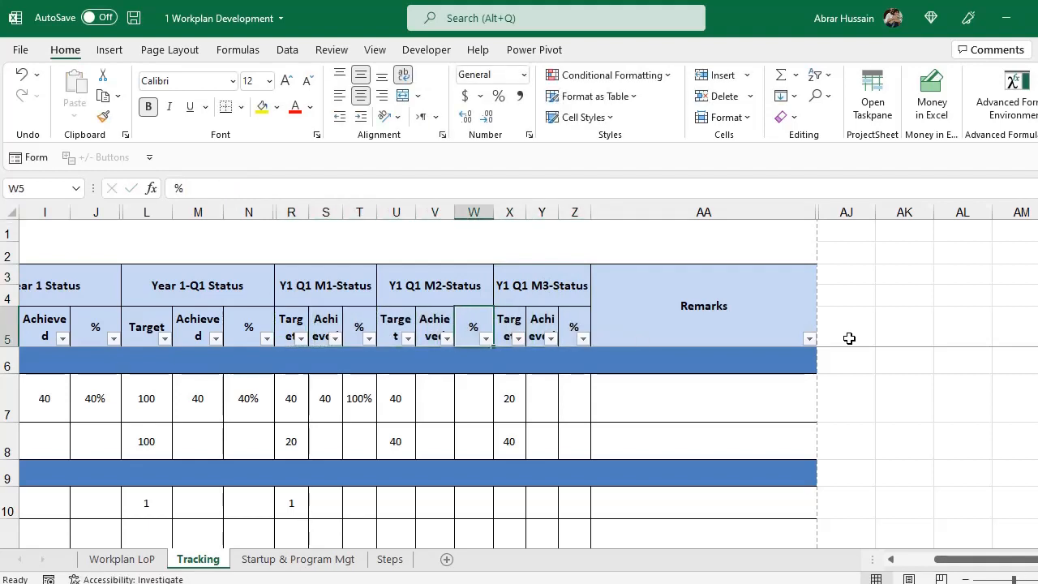
key("Down")
key("Down")
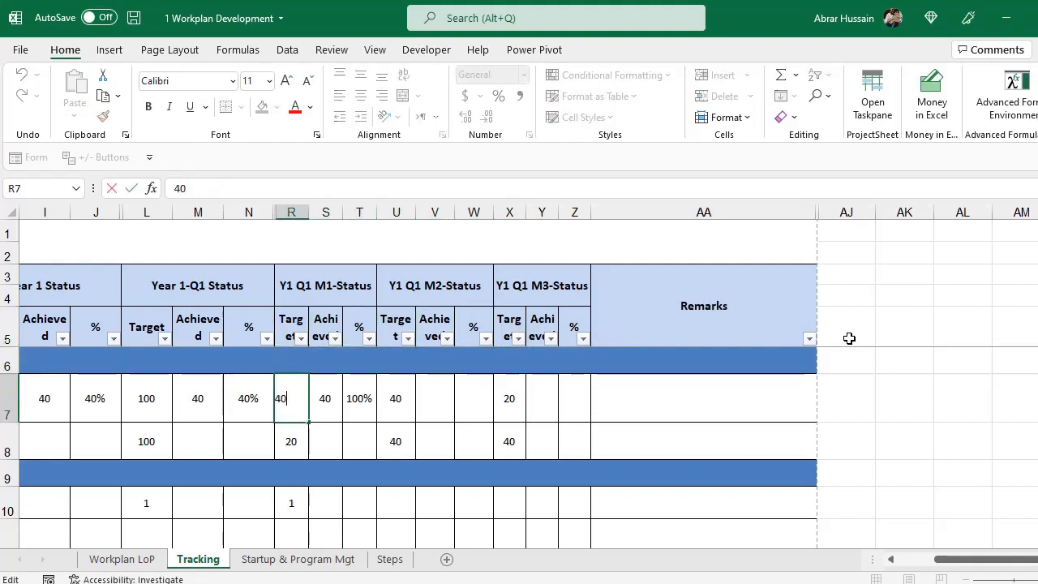
Change the M3 target in X7 to the carry-forward formula =20+(U7-V7).
key("F2")
key("Escape")
key("Right")
key("Right")
key("Right")
key("F2")
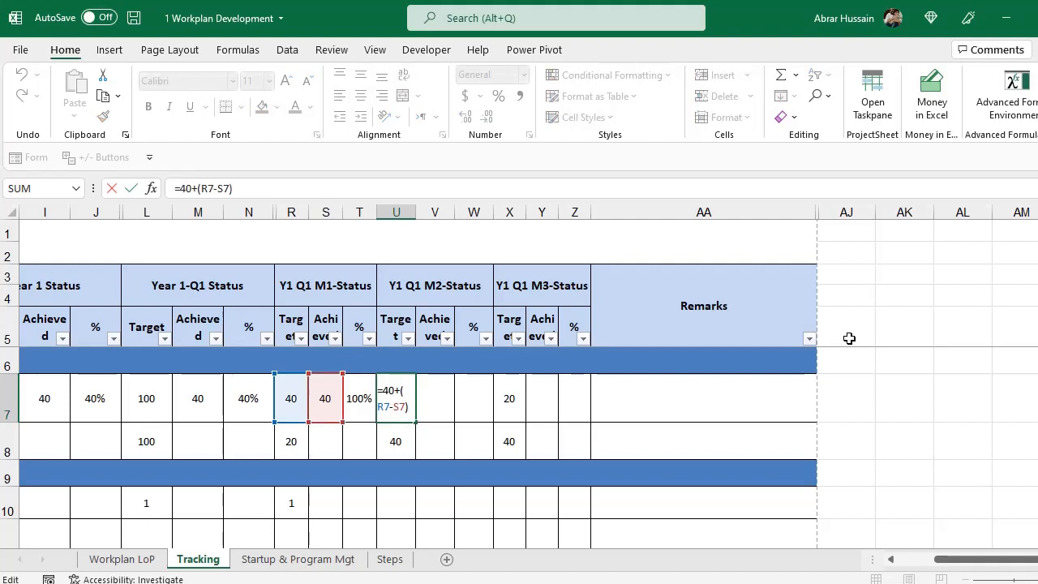
key("Escape")
key("Right")
key("Right")
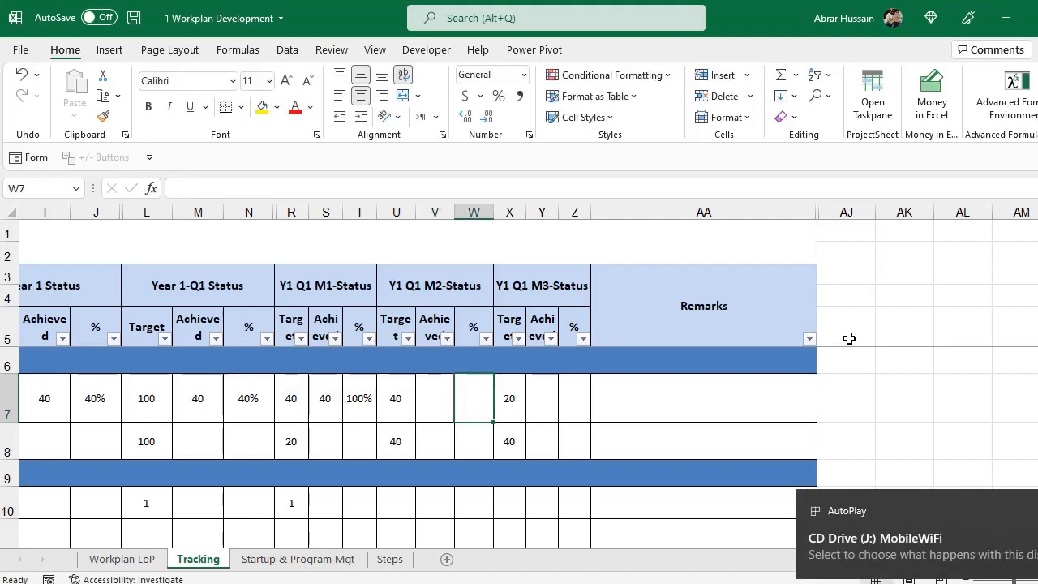
key("Right")
key("F2")
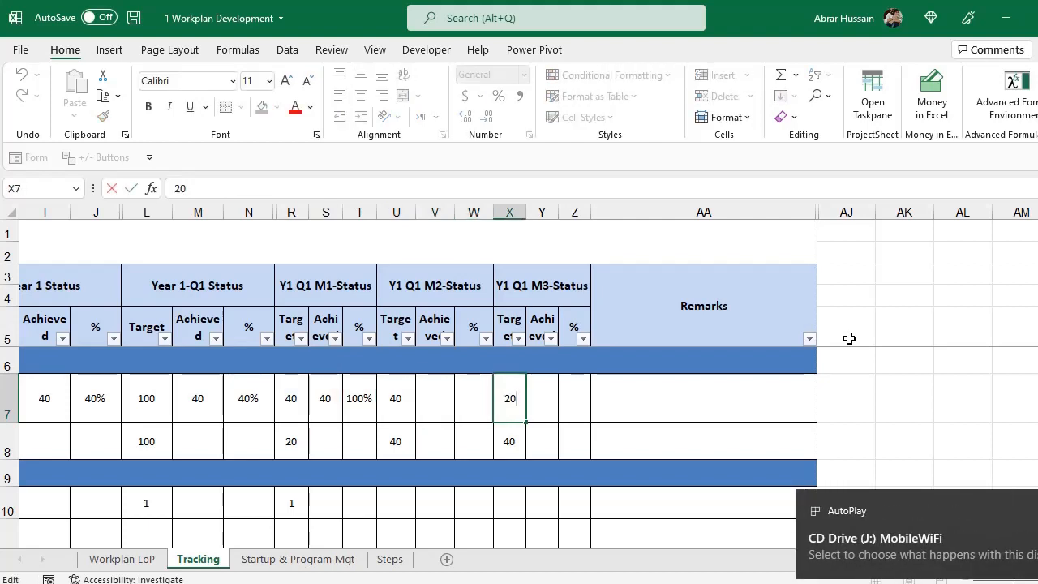
key("Home")
type("=")
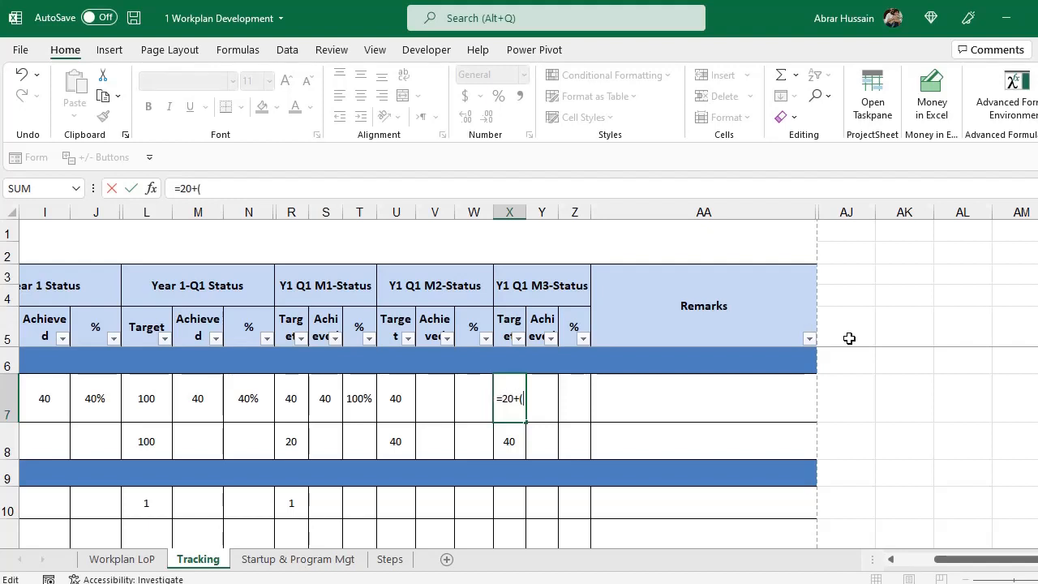
left_click(401, 398)
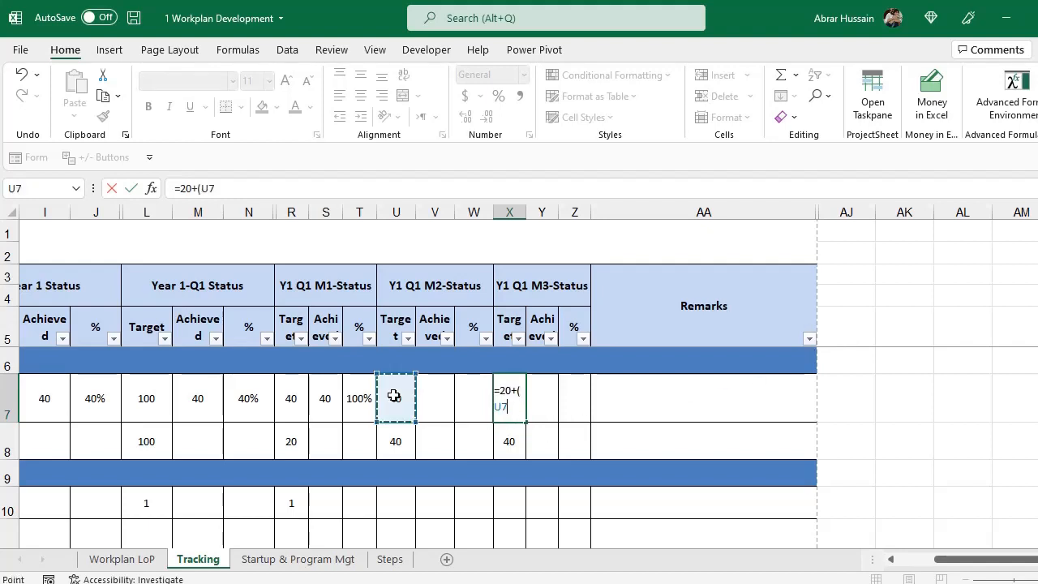
type("-")
left_click(436, 392)
type(")")
key("Return")
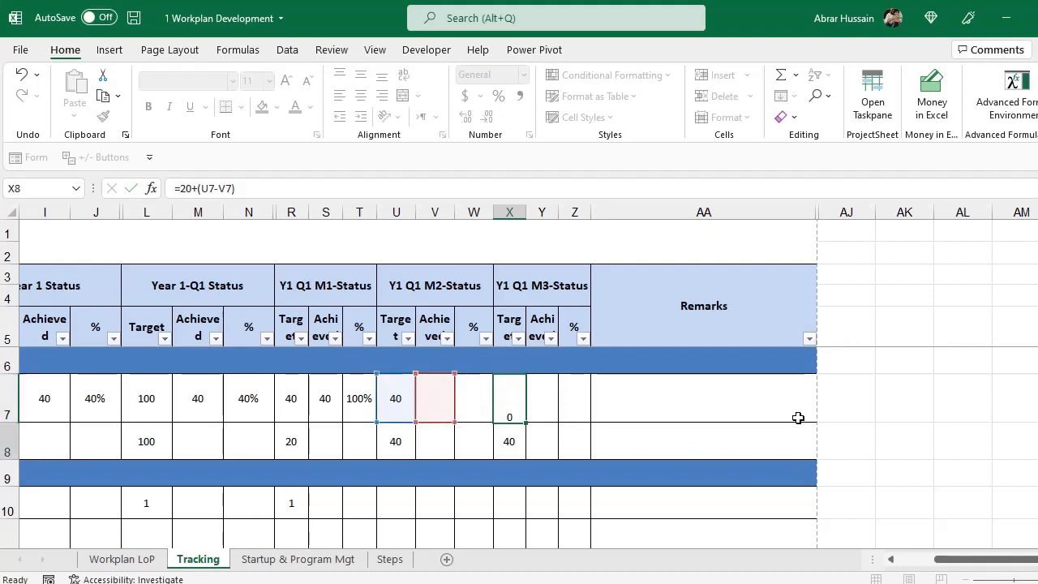
Enter 20 as M1 achieved in S7 and 30 as M2 achieved in V7.
key("Up")
key("F2")
key("Tab")
key("Tab")
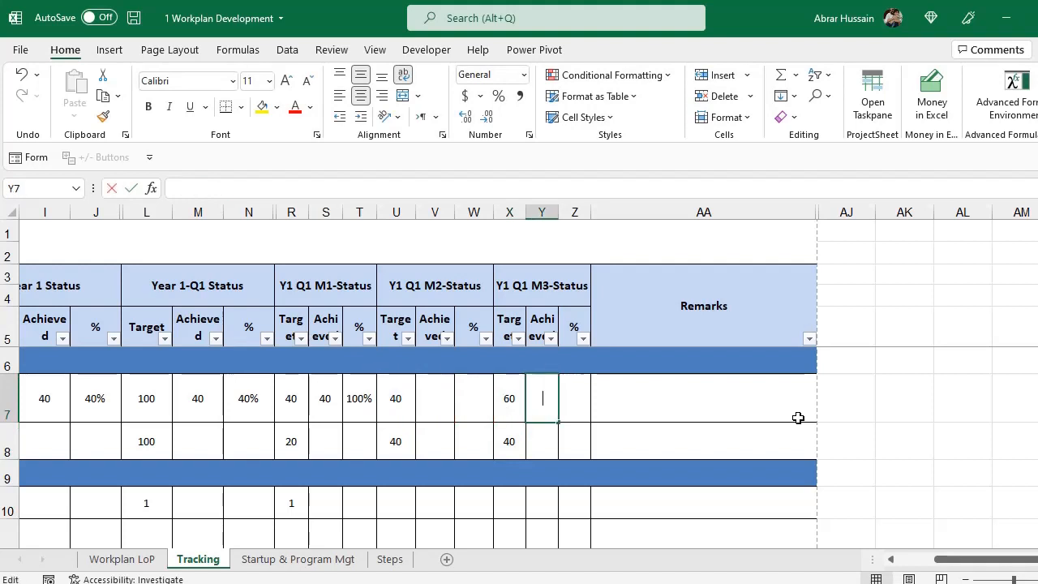
key("Left")
key("Left")
key("Left")
key("Left")
key("Left")
key("Left")
key("F2")
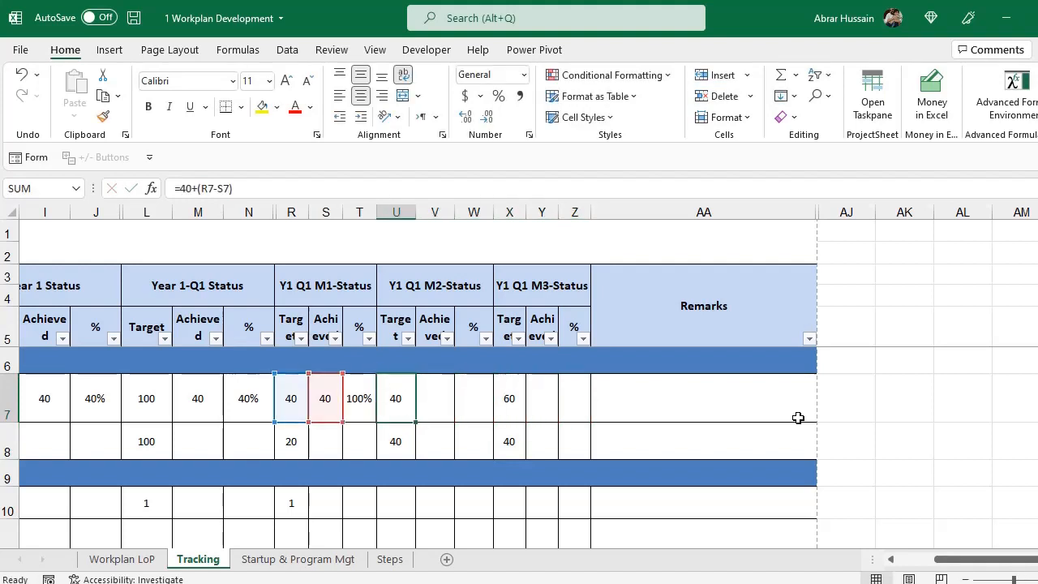
key("Escape")
key("Left")
key("Up")
key("Up")
key("Up")
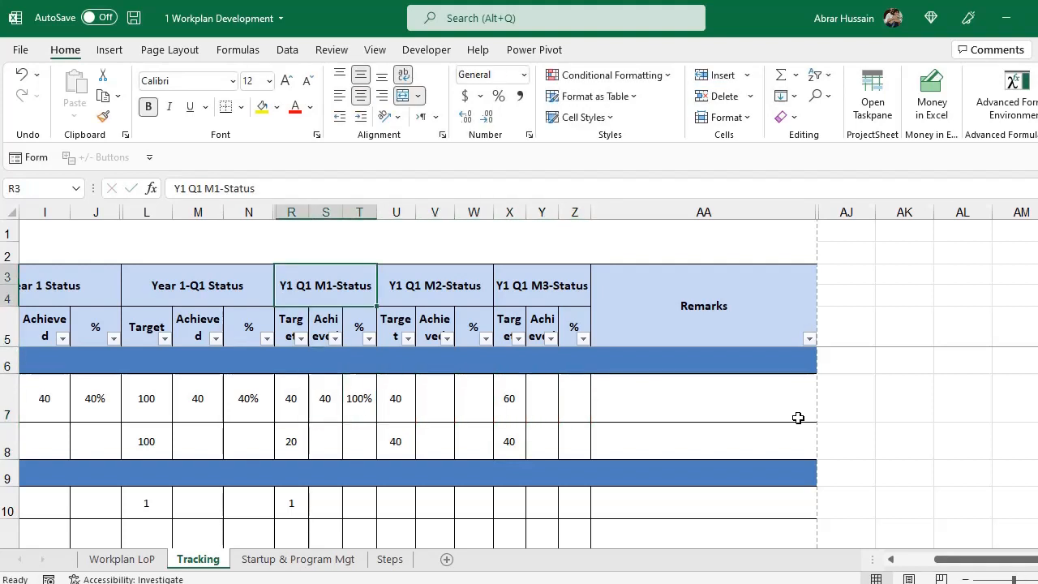
key("Down")
key("Down")
key("Down")
type("2")
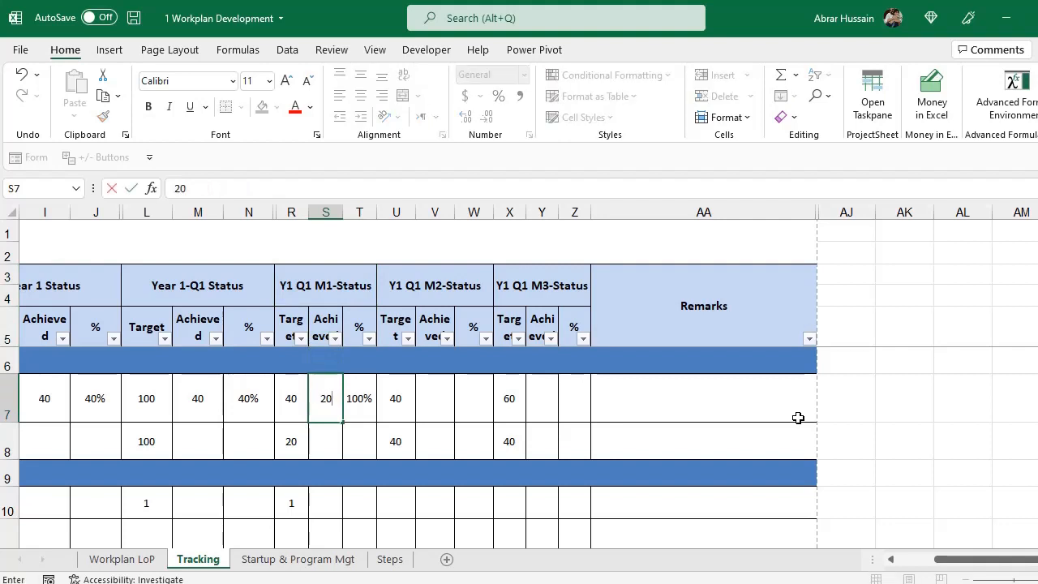
type("0")
key("Tab")
key("Tab")
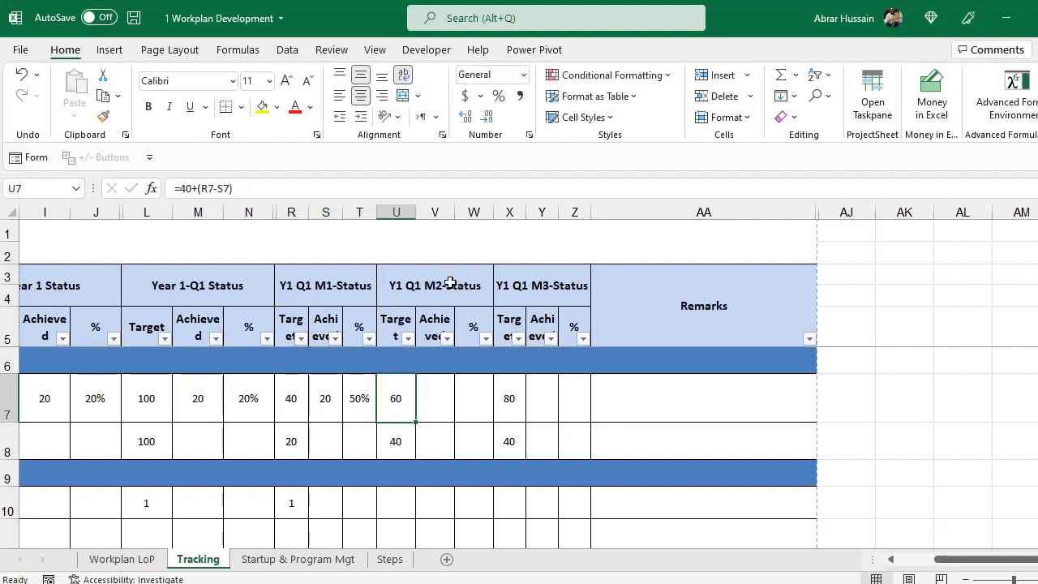
left_click(434, 406)
type("30")
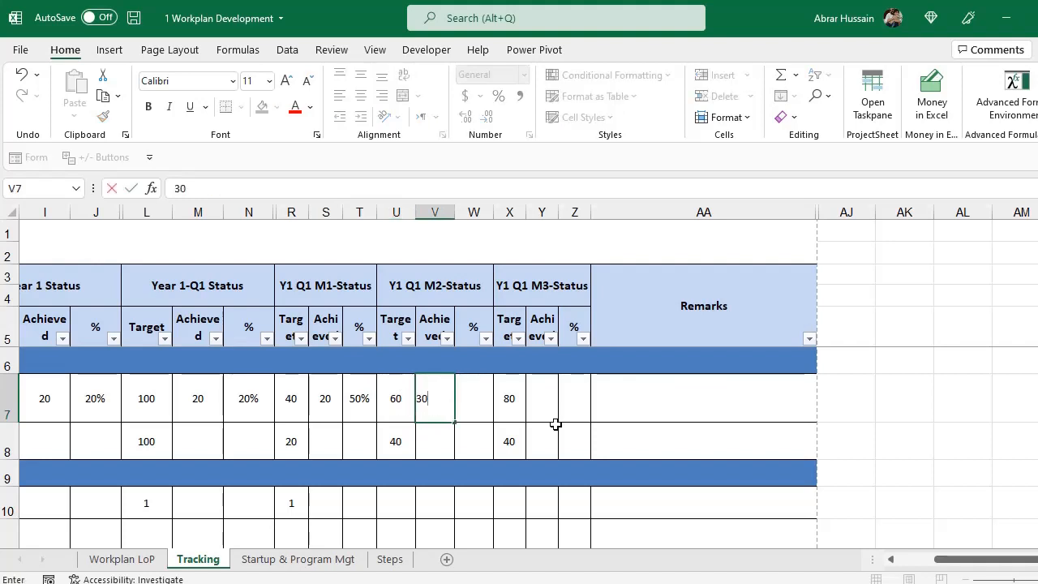
key("Tab")
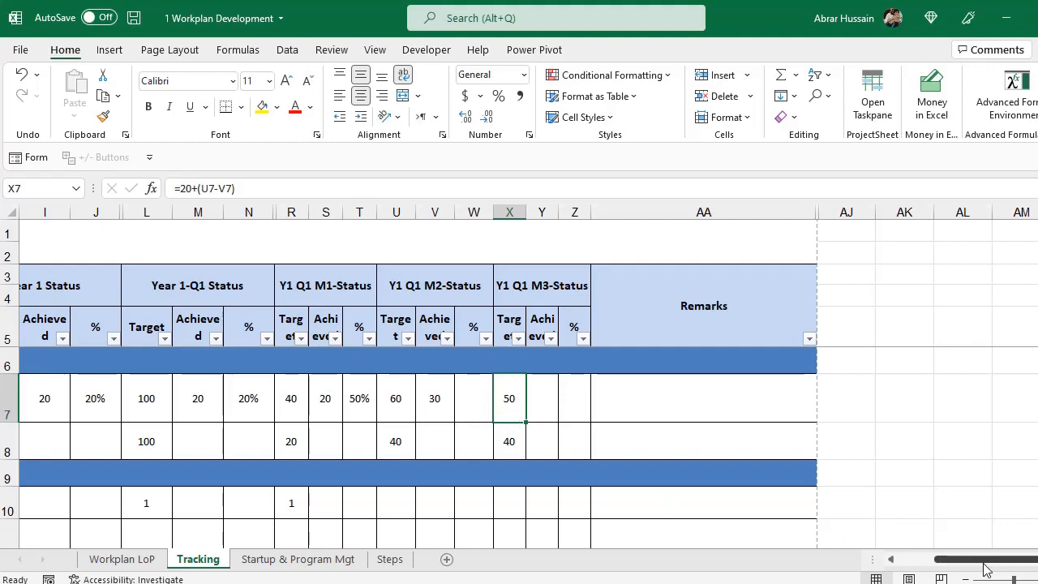
left_click_drag(975, 565, 954, 573)
Extend the quarterly achieved formula in M7 to =S7+V7+Y7.
left_click(617, 394)
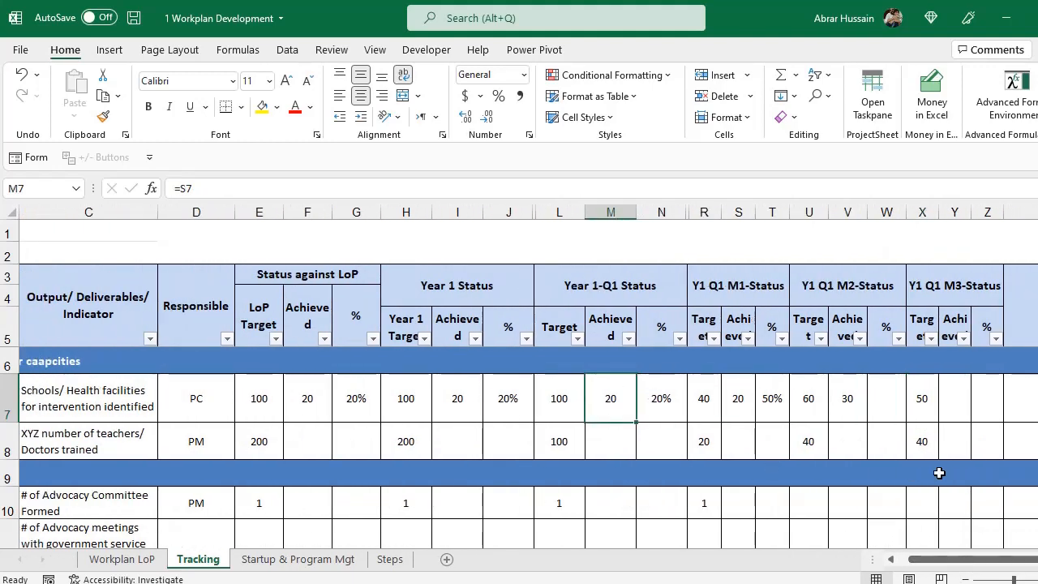
key("F2")
type("+")
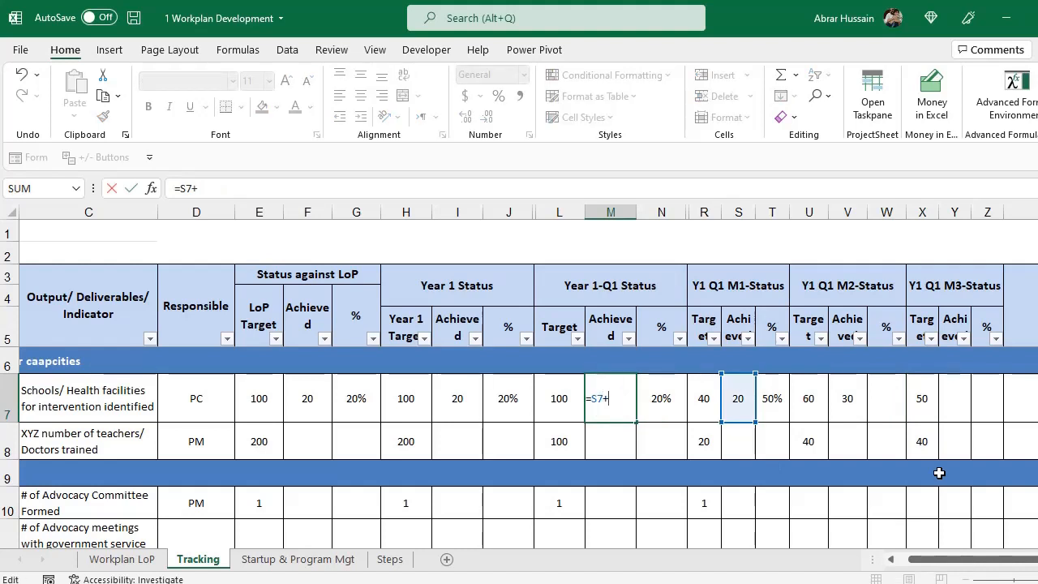
left_click(847, 398)
type("+")
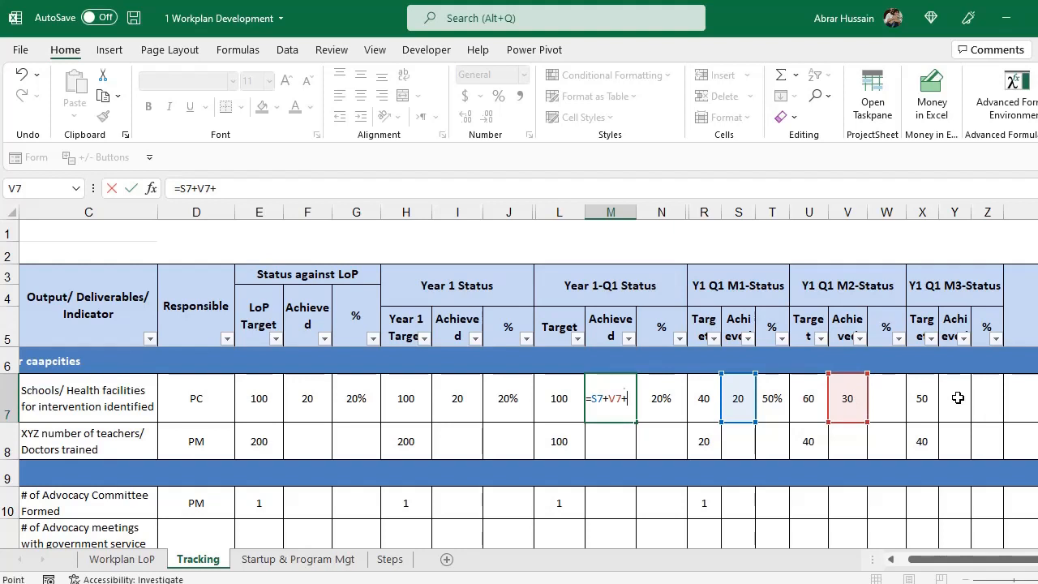
left_click(959, 399)
key("Return")
Review the =S7+V7+Y7 sum in M7 without changing it.
key("Up")
key("F2")
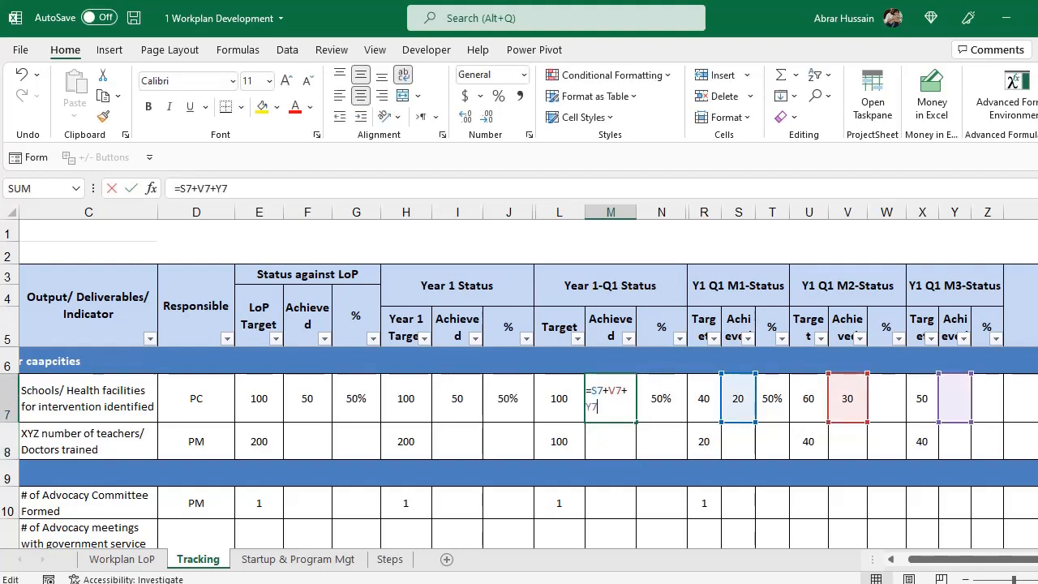
key("Escape")
key("F2")
key("Escape")
key("F2")
key("Escape")
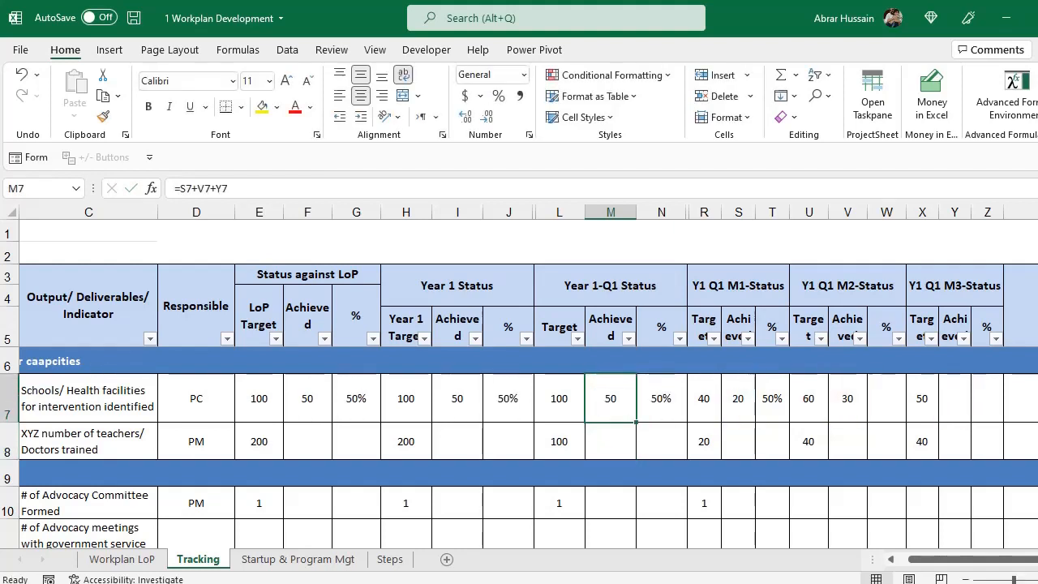
key("F2")
key("Escape")
left_click(618, 287)
left_click_drag(706, 285, 921, 444)
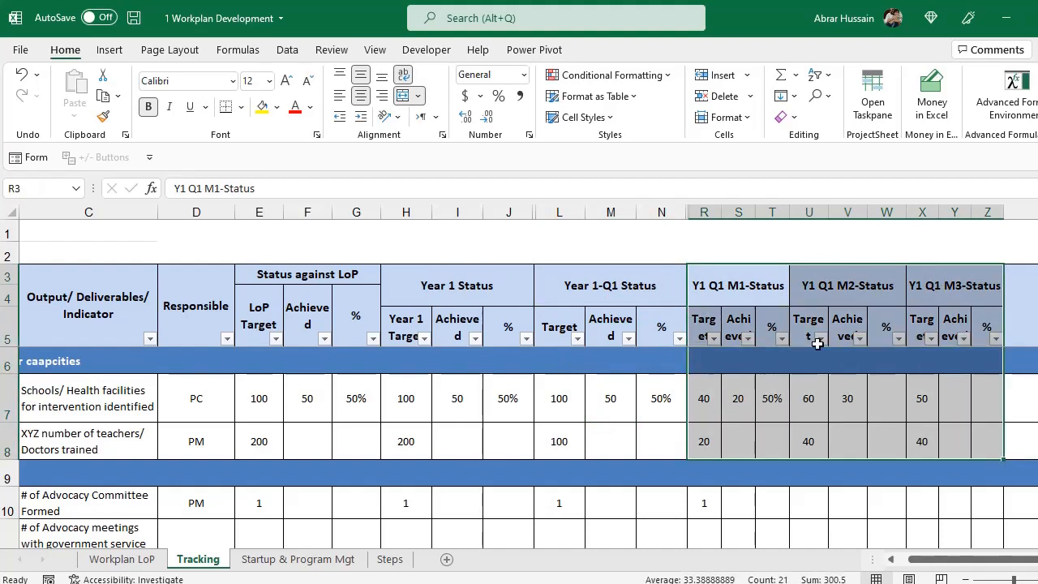
left_click_drag(703, 213, 985, 212)
left_click(564, 213)
left_click_drag(564, 214, 706, 210)
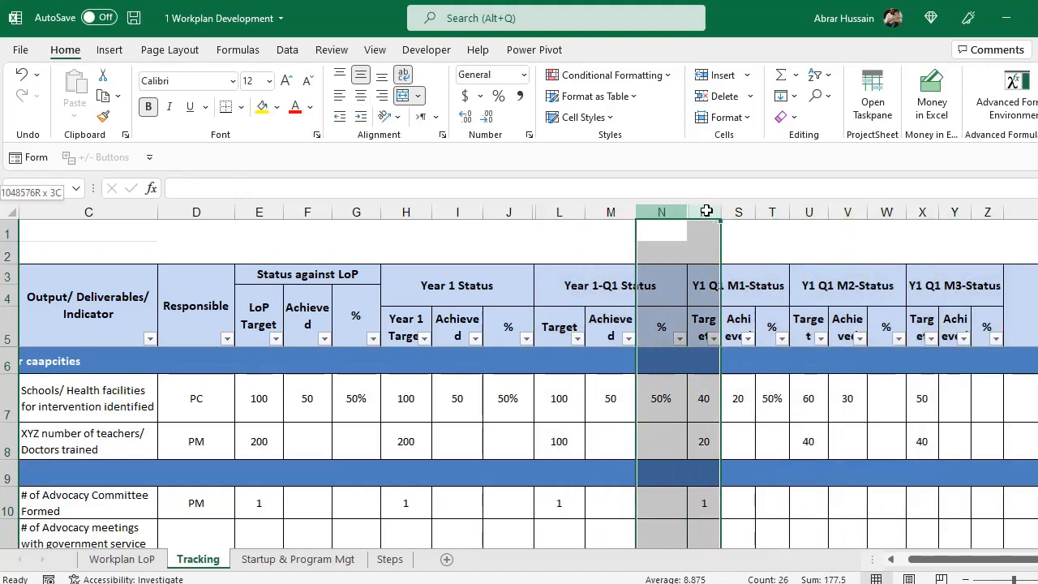
left_click_drag(742, 282, 933, 324)
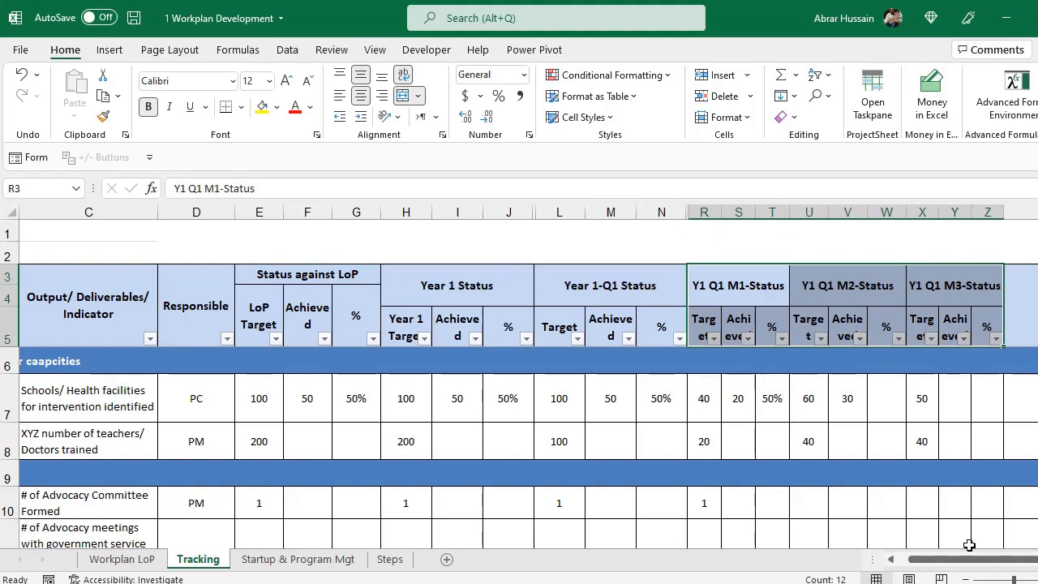
left_click_drag(972, 559, 1015, 556)
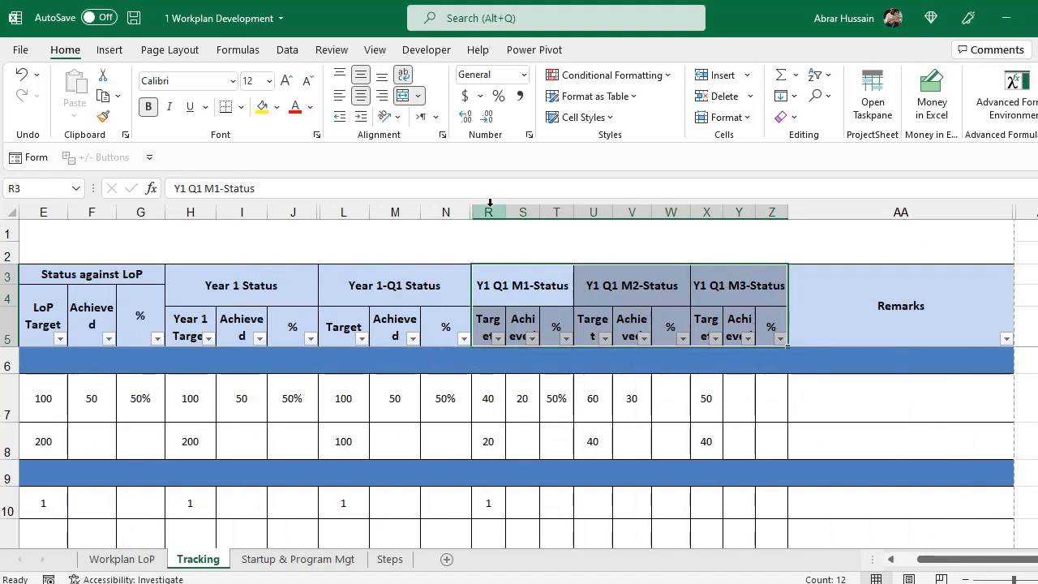
left_click_drag(488, 212, 769, 213)
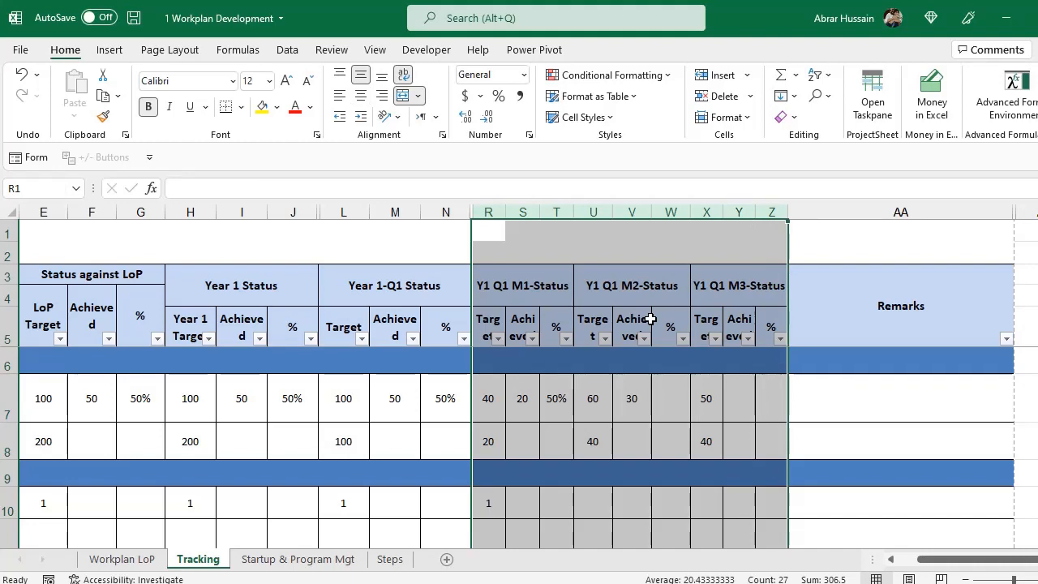
left_click_drag(973, 559, 713, 536)
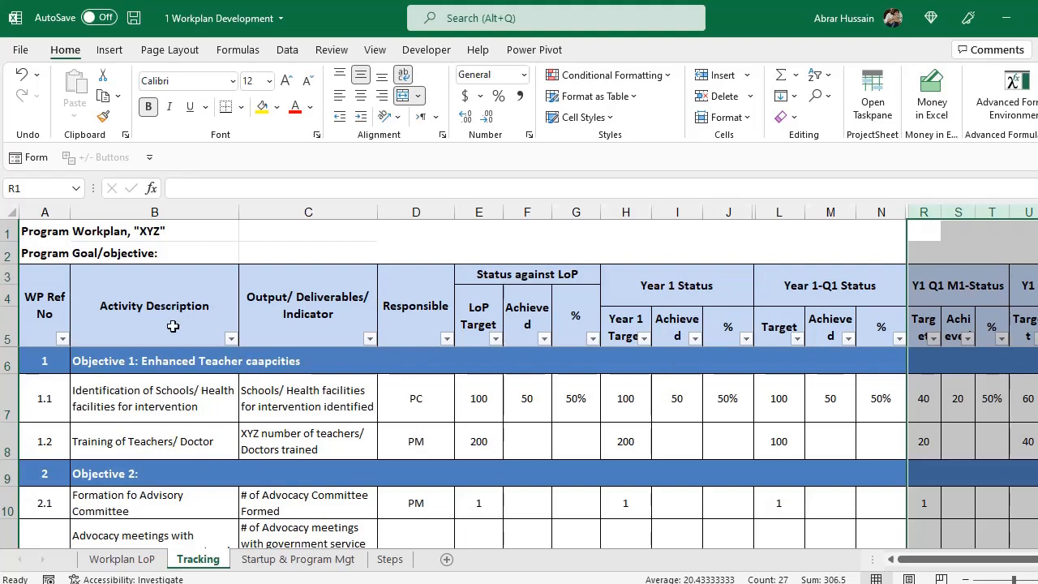
Select the A3:N7 block on Tracking, then add a new blank Sheet5 after it.
left_click_drag(46, 289, 826, 389)
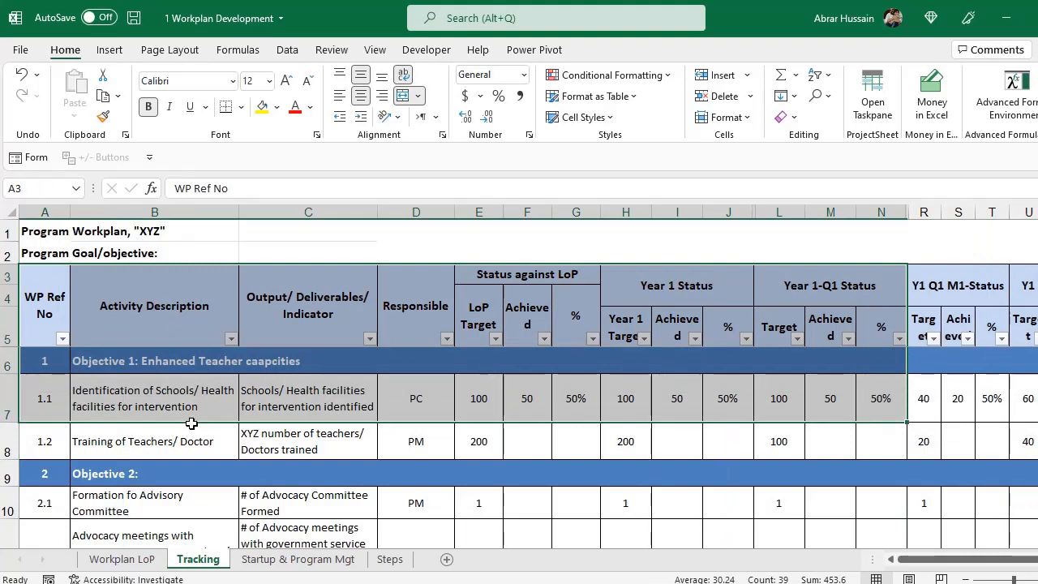
left_click(166, 405)
left_click(167, 444)
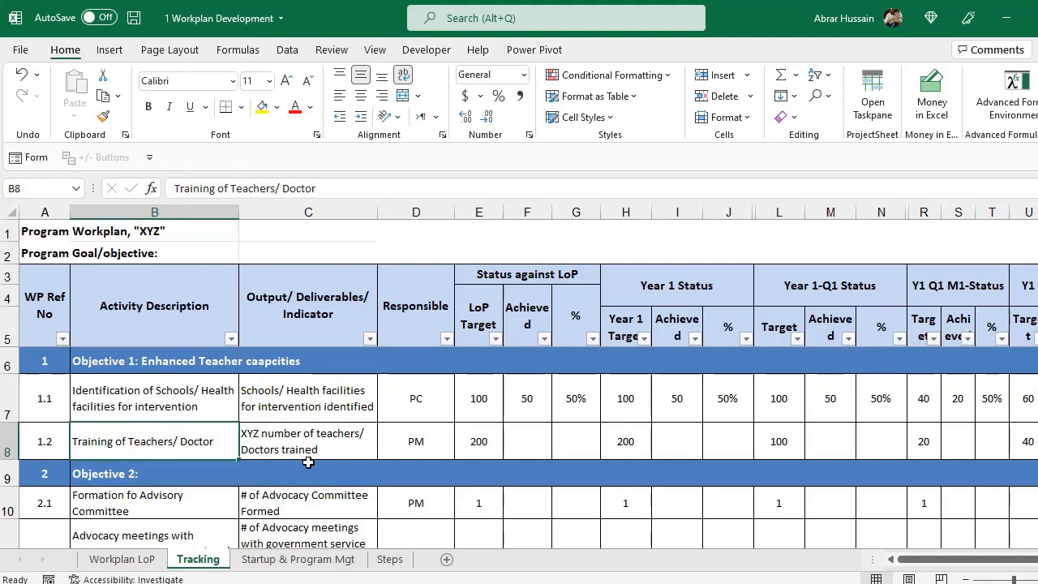
left_click(445, 558)
left_click_drag(243, 304, 284, 305)
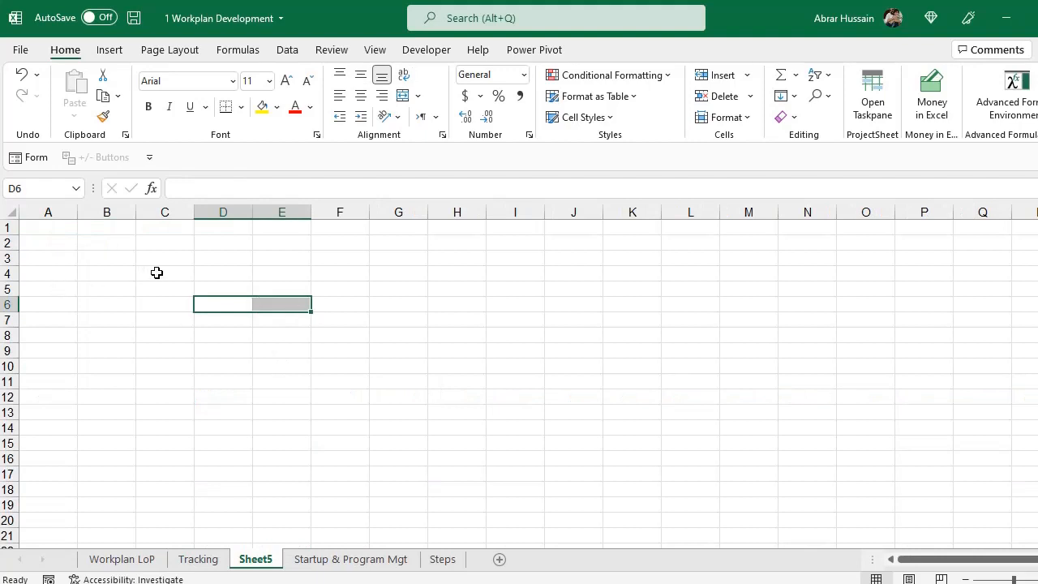
Enter the headers Name, ID, Conact and Gener across C4:F4 on Sheet5.
left_click(157, 272)
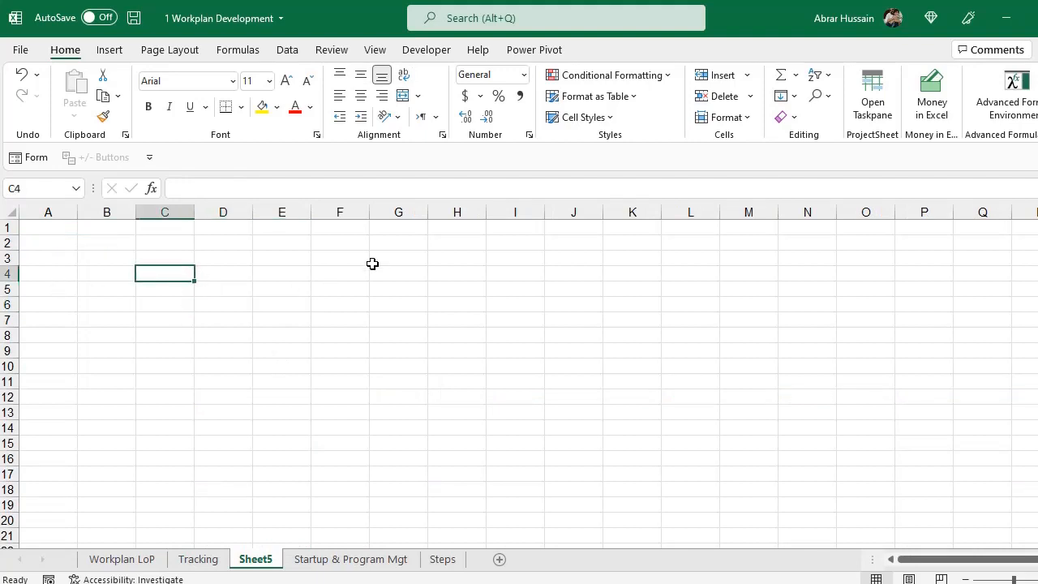
type("Name")
key("Tab")
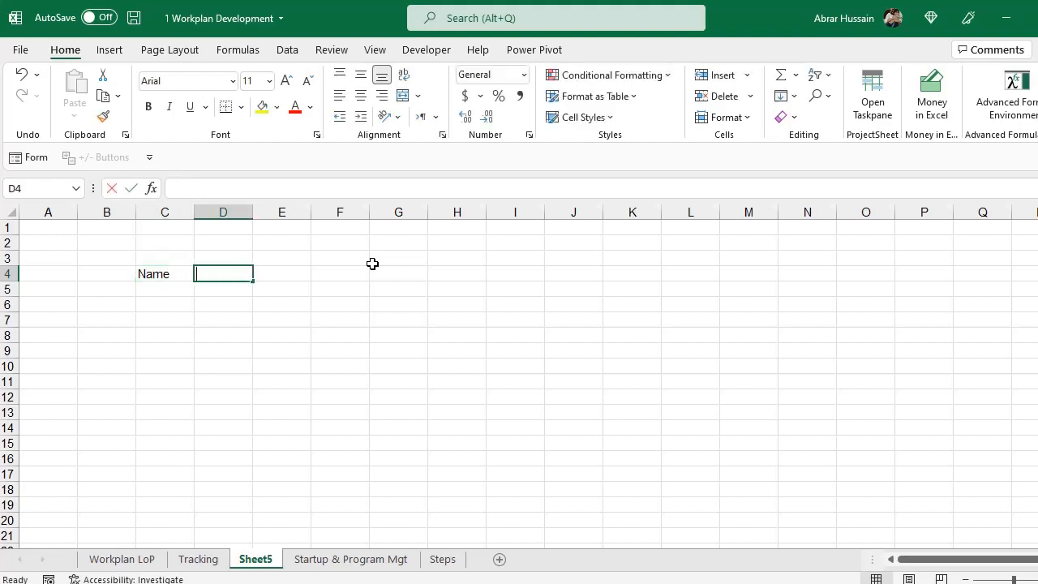
type("ID")
key("Tab")
type("Conact")
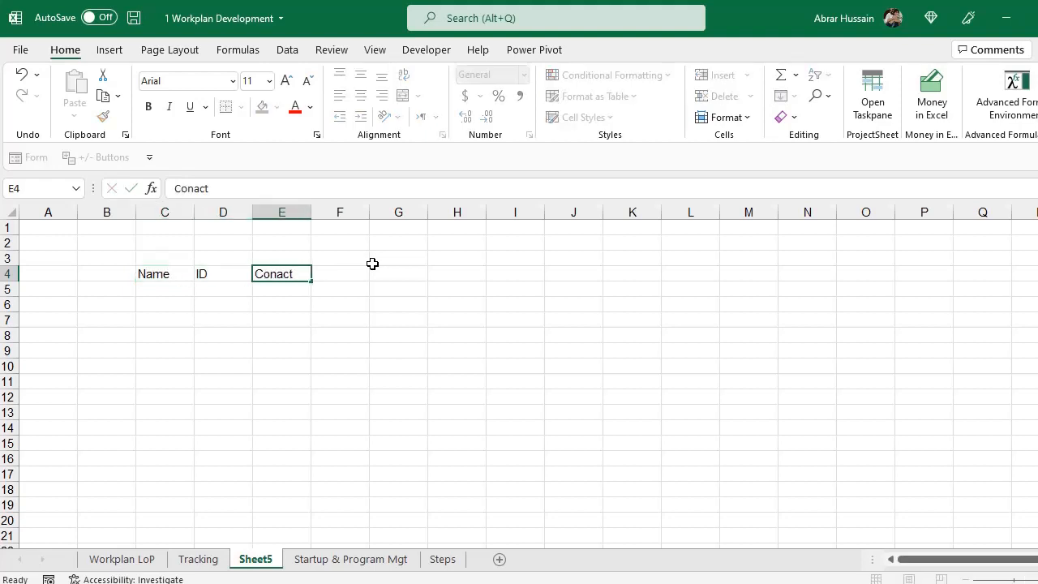
key("Tab")
type("Gener")
key("Tab")
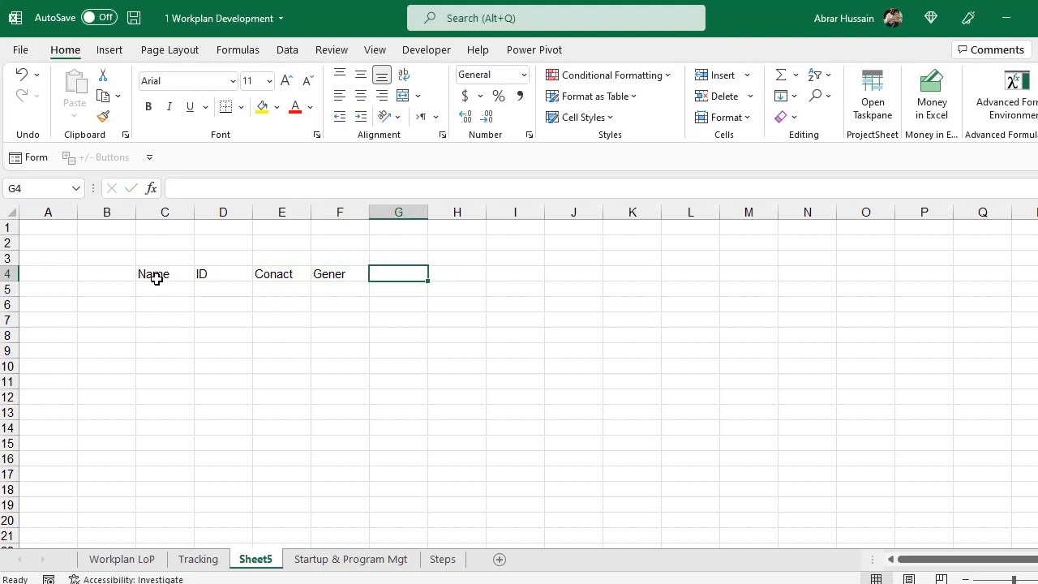
Select the C4:J9 block under the headers, then switch to the Workplan LoP sheet.
left_click_drag(157, 277, 616, 429)
double_click(338, 274)
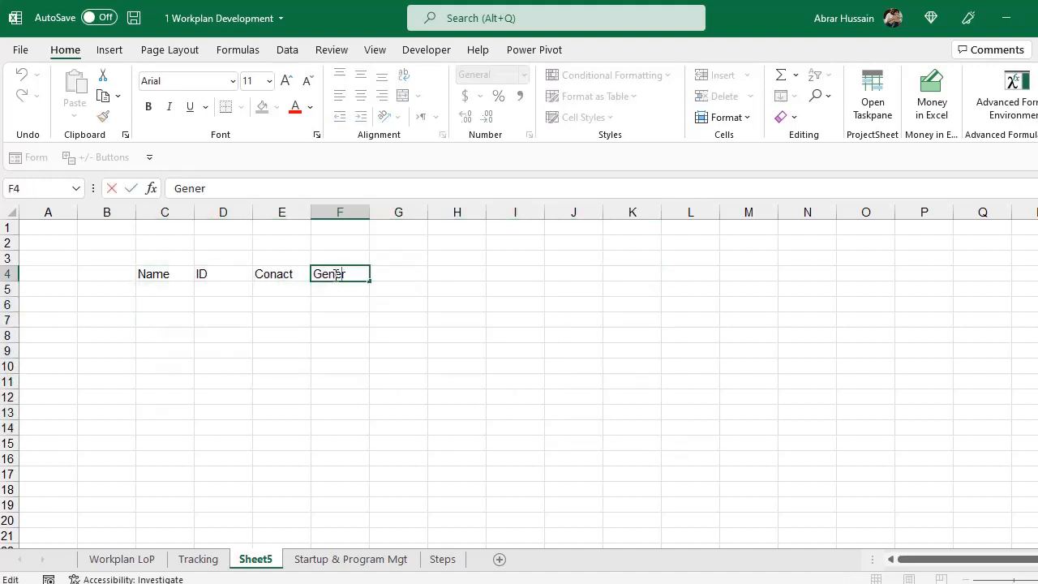
left_click_drag(170, 276, 578, 364)
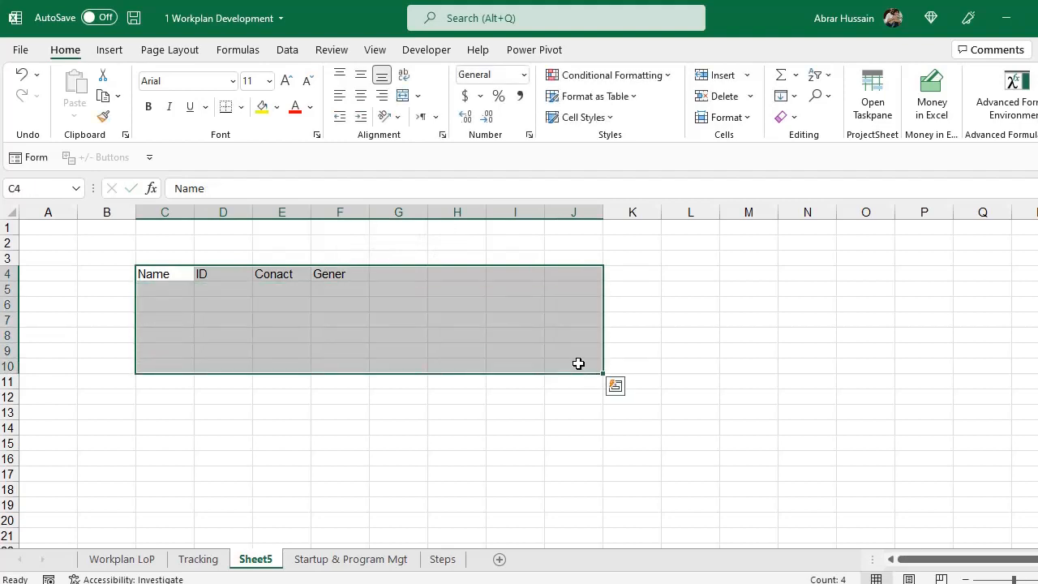
left_click(121, 560)
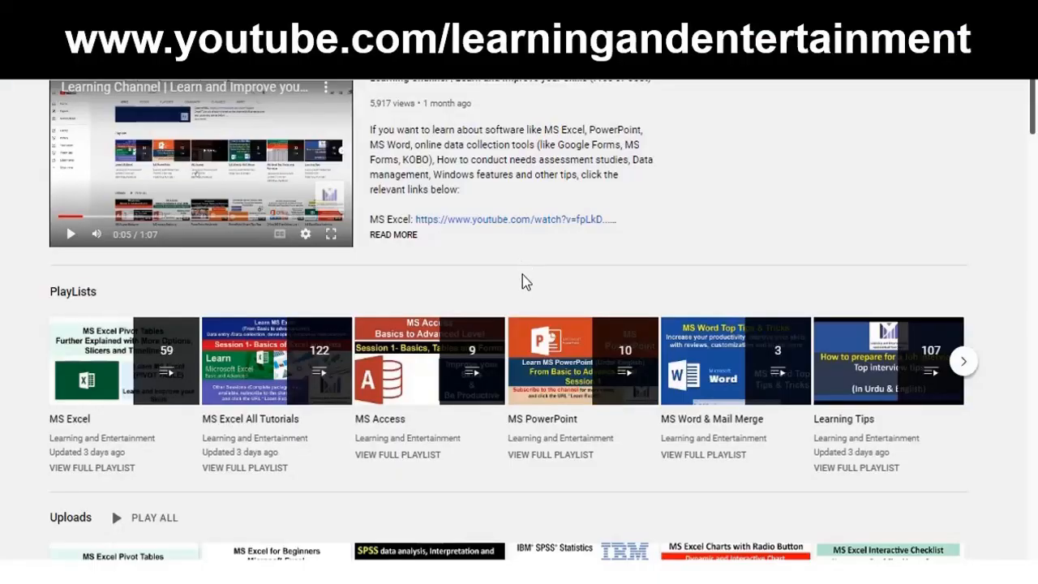
Scroll down through the Learning and Entertainment channel home page to the MS Excel All Tutorials playlist.
scroll(525, 281, "down", 2)
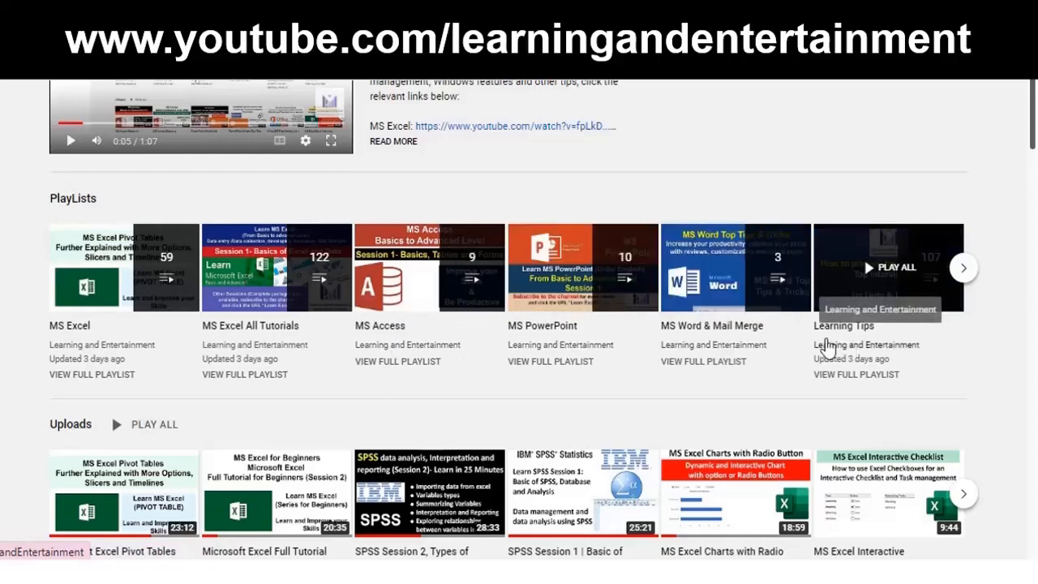
scroll(640, 340, "down", 3)
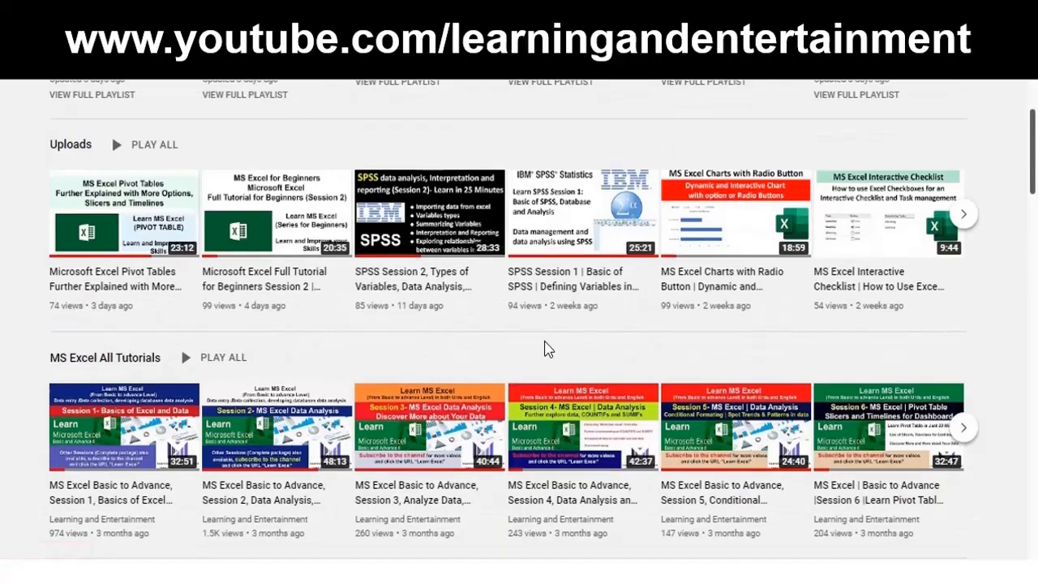
scroll(547, 348, "down", 2)
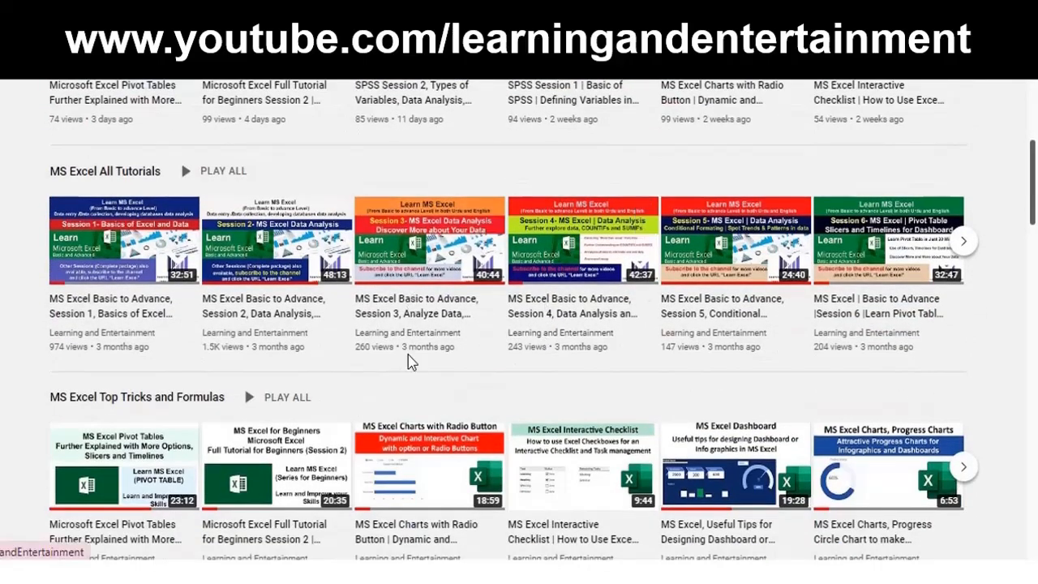
scroll(407, 356, "down", 4)
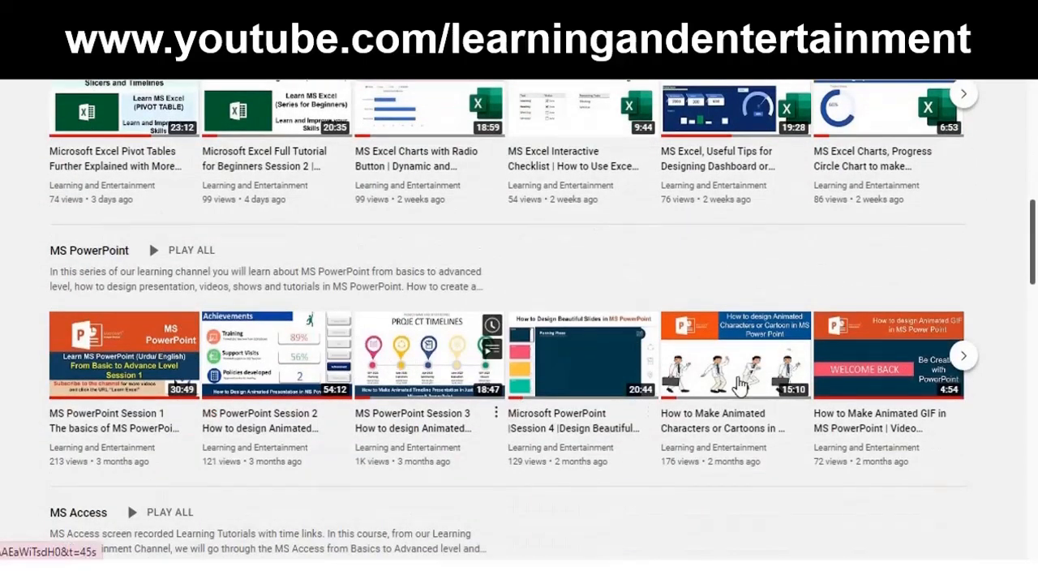
scroll(739, 385, "down", 3)
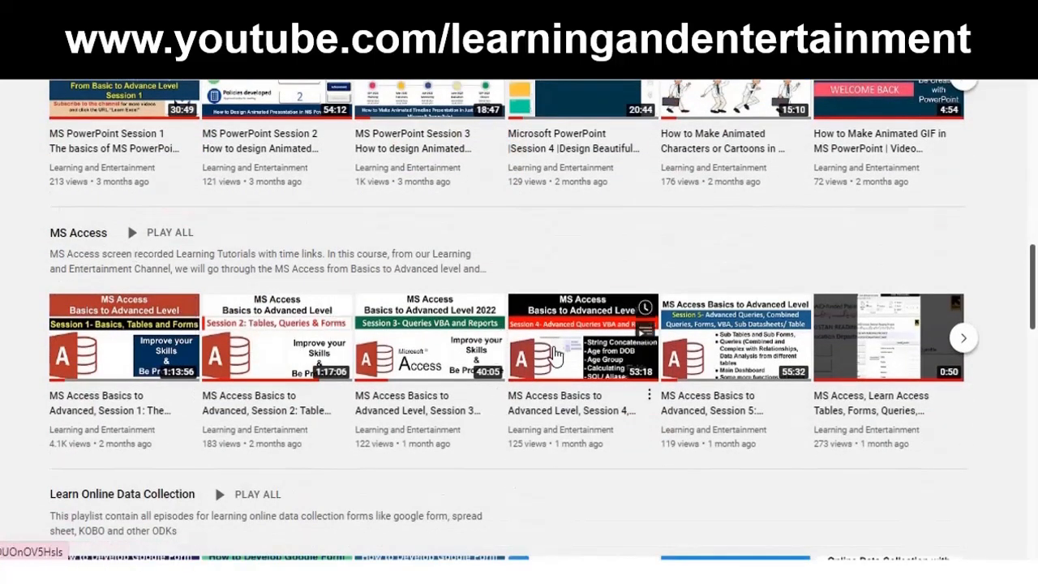
mouse_move(556, 354)
scroll(556, 354, "down", 3)
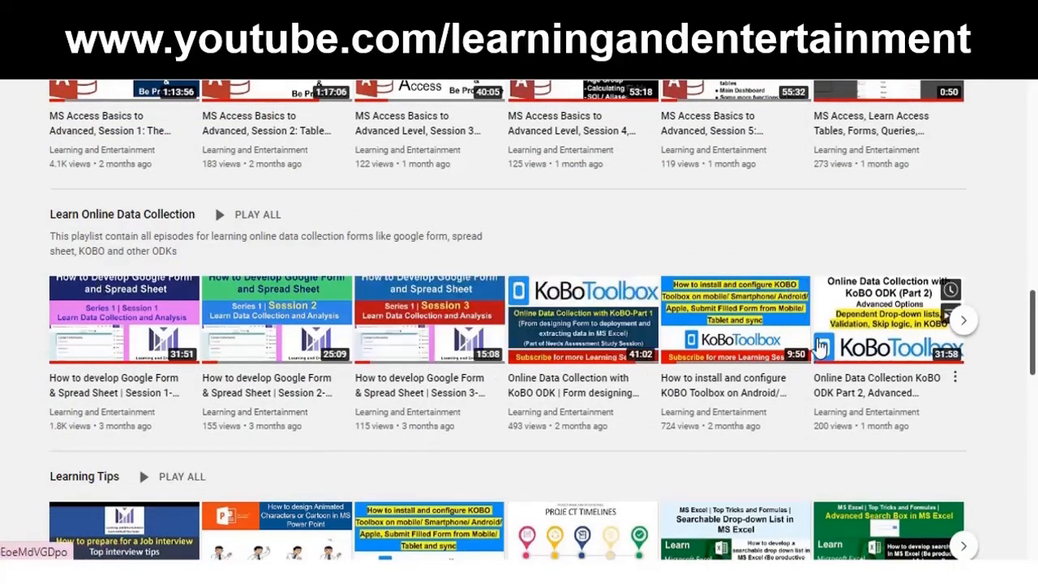
scroll(543, 346, "down", 1)
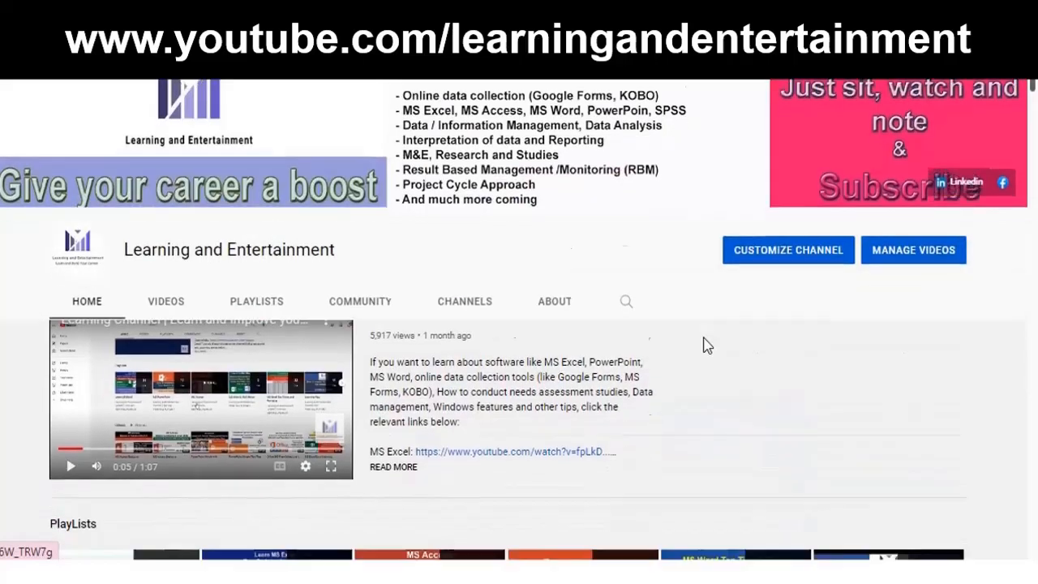
scroll(703, 339, "down", 2)
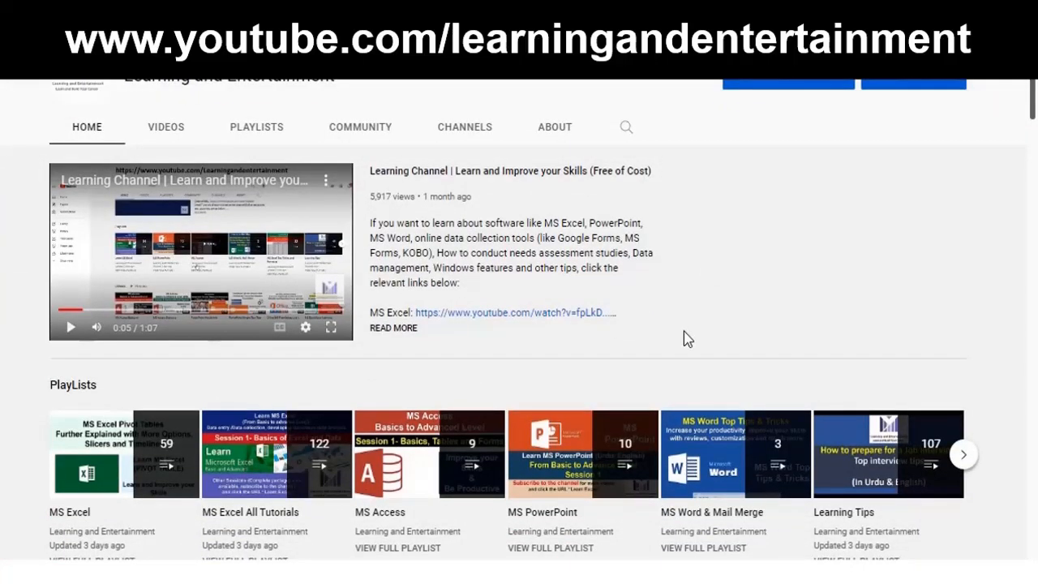
scroll(684, 339, "down", 2)
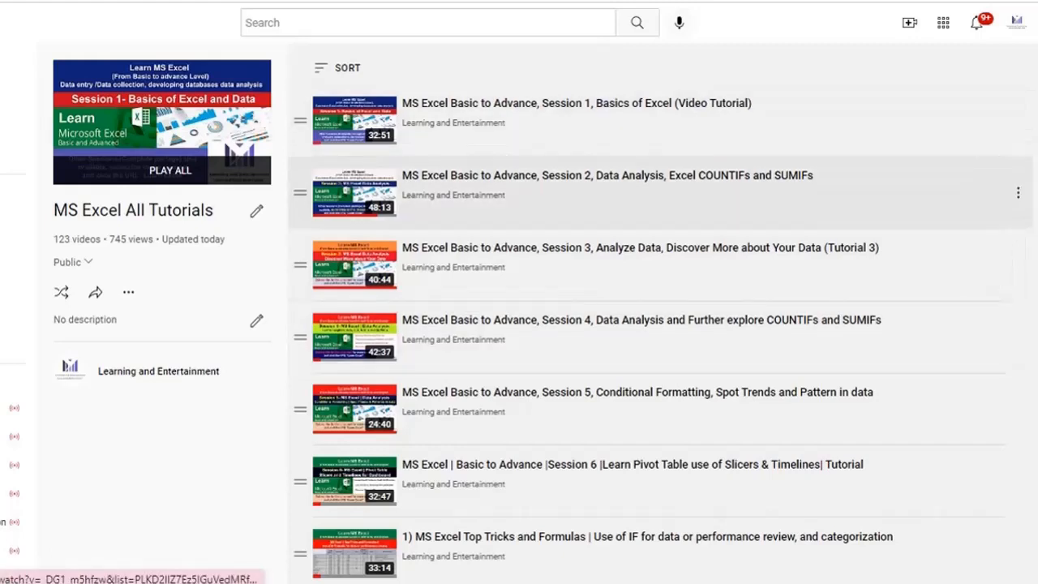
scroll(648, 335, "down", 2)
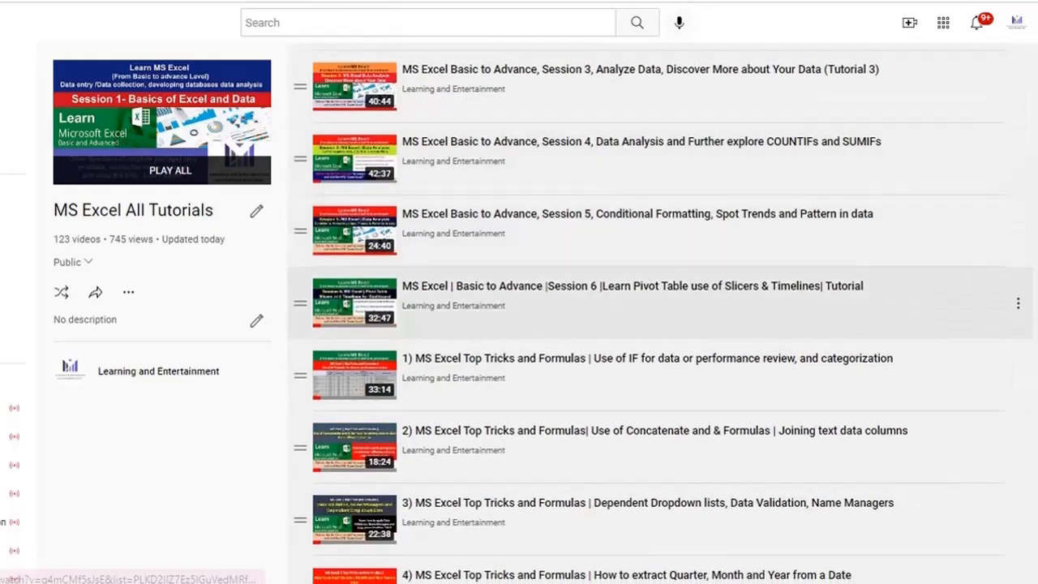
scroll(648, 300, "down", 1)
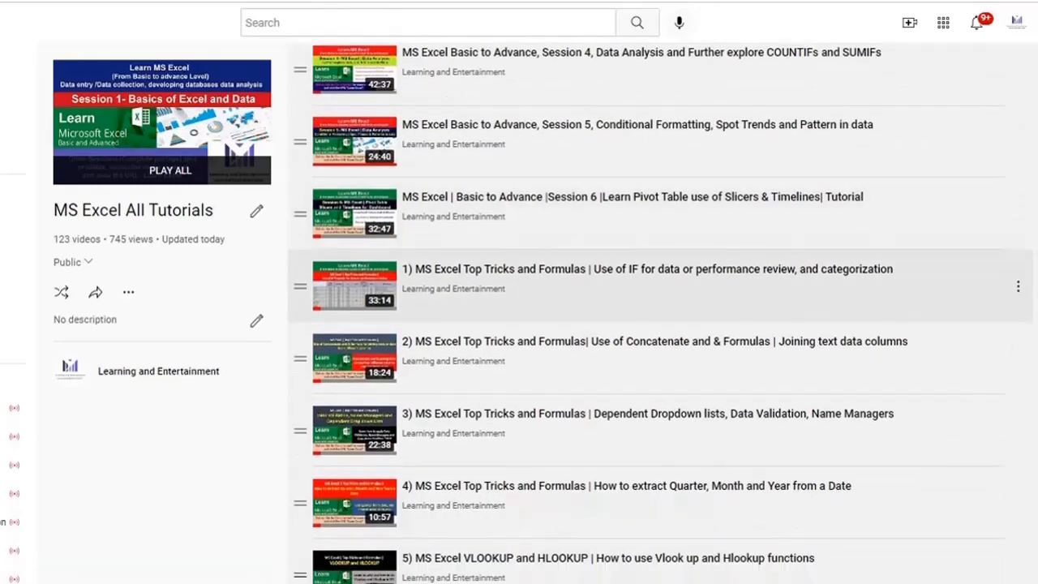
scroll(648, 292, "up", 1)
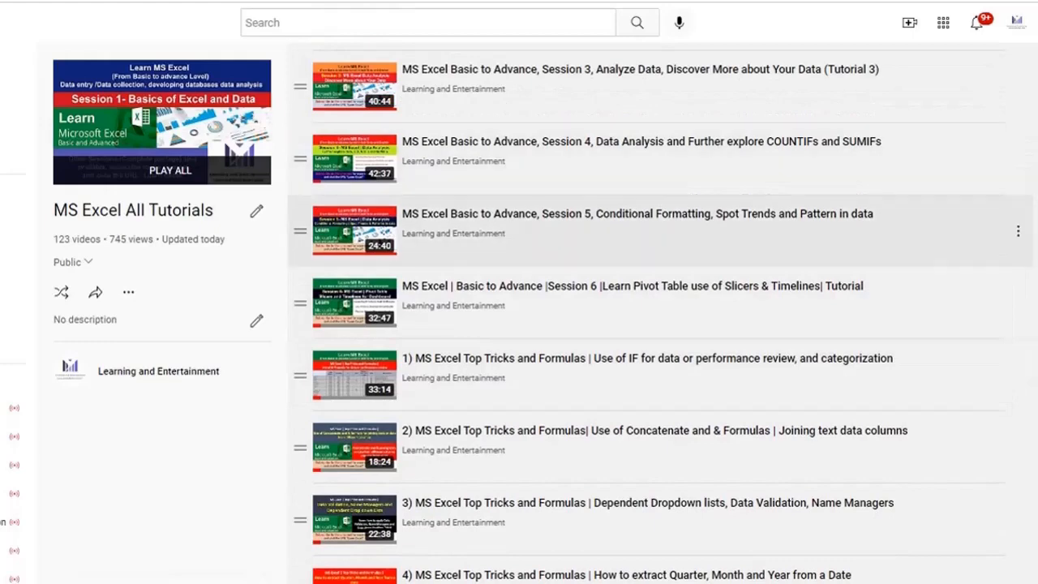
scroll(649, 162, "down", 1)
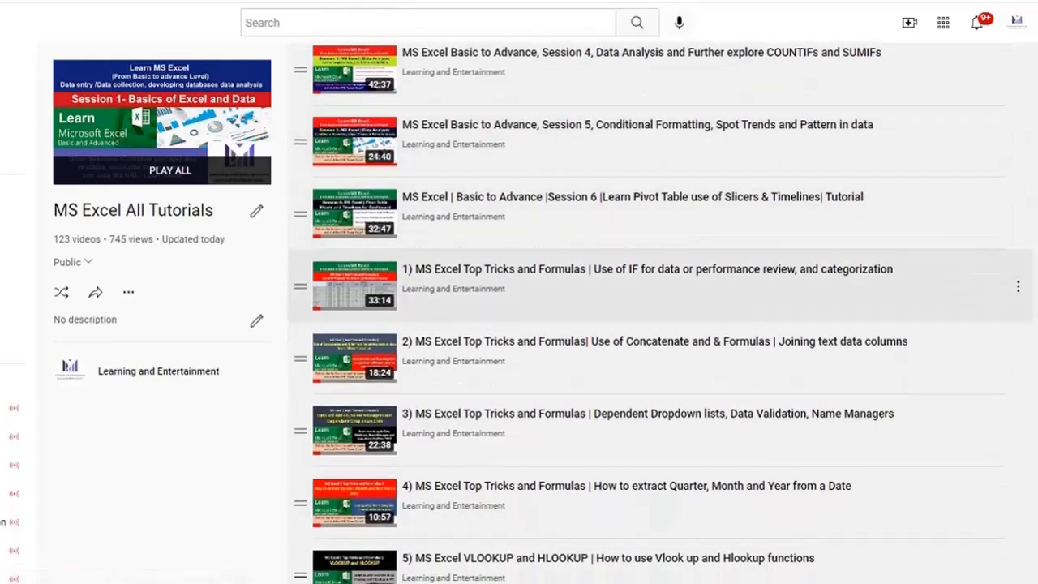
scroll(649, 211, "down", 1)
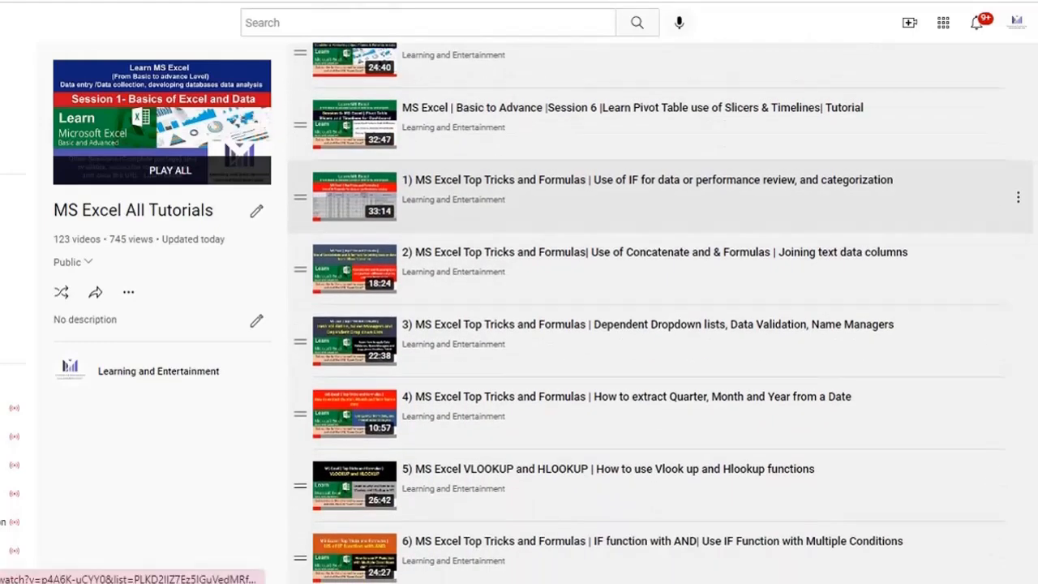
scroll(649, 227, "down", 1)
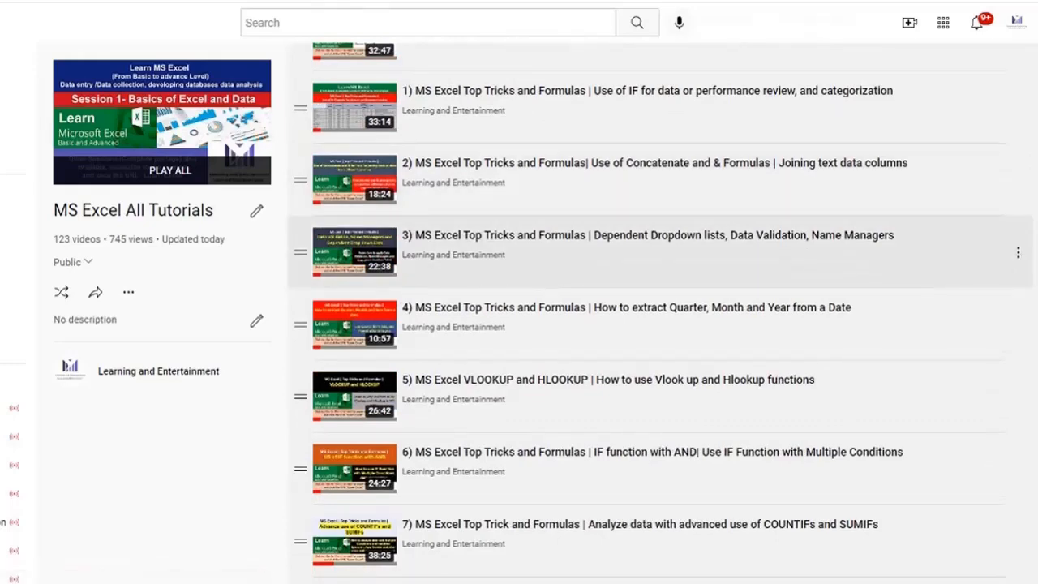
scroll(648, 243, "down", 1)
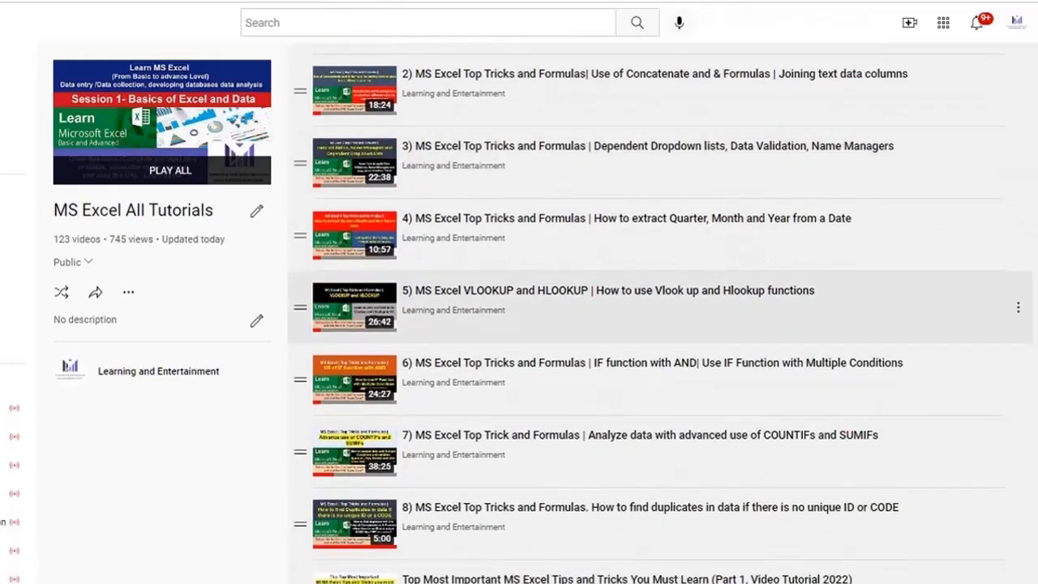
scroll(648, 304, "down", 2)
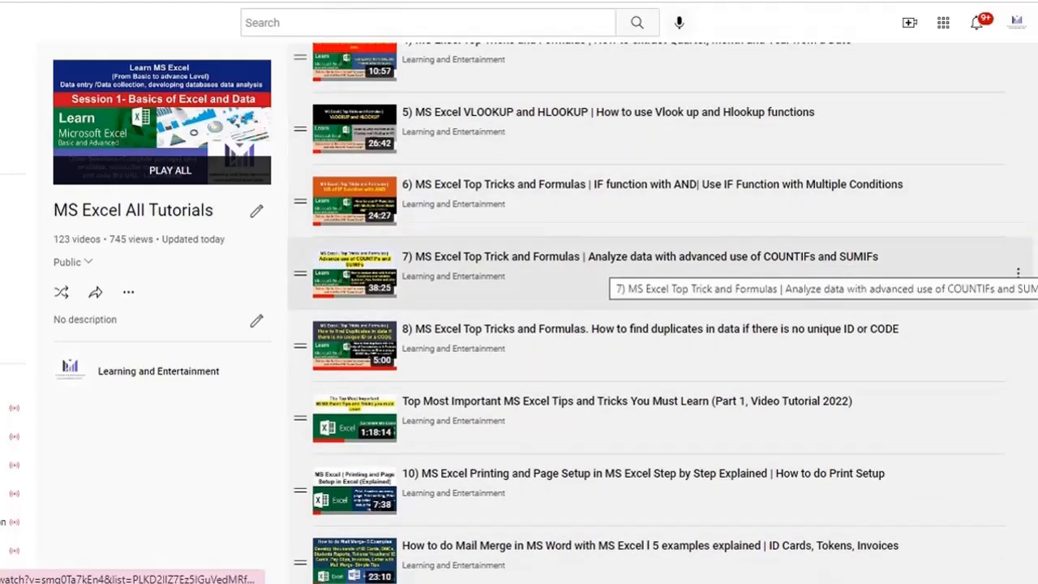
scroll(608, 284, "down", 1)
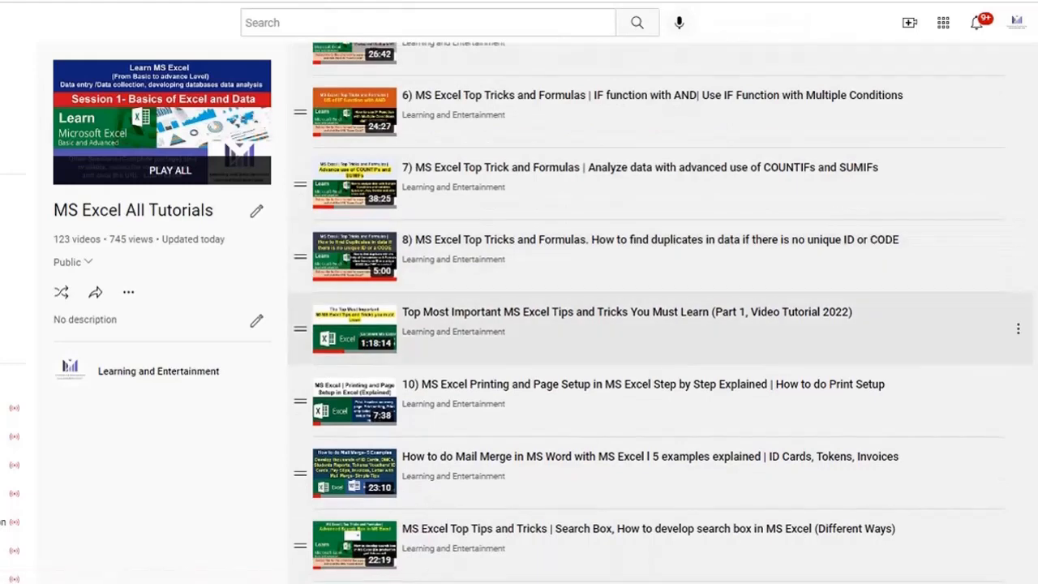
scroll(648, 324, "down", 4)
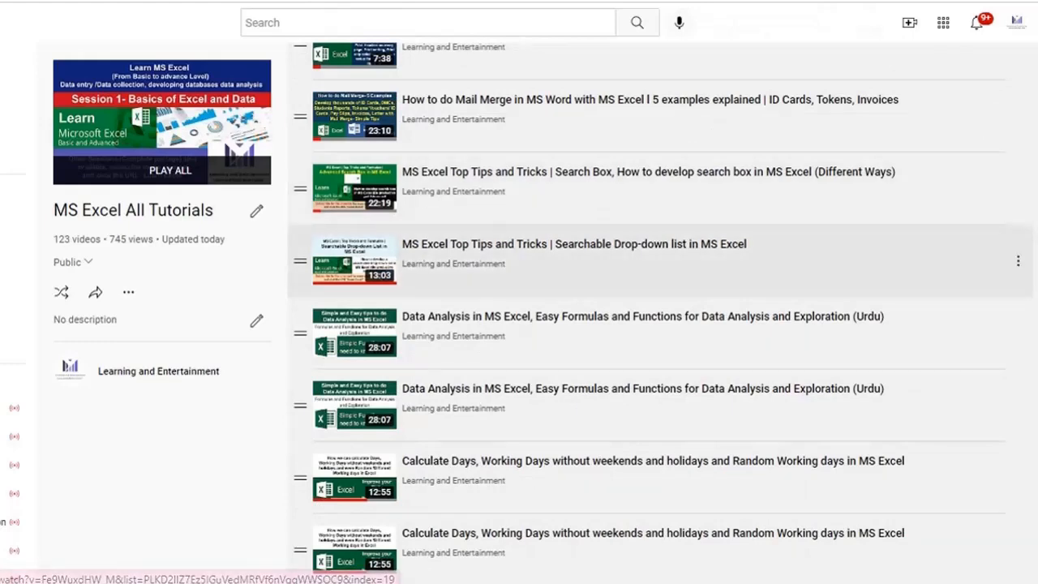
scroll(649, 260, "down", 1)
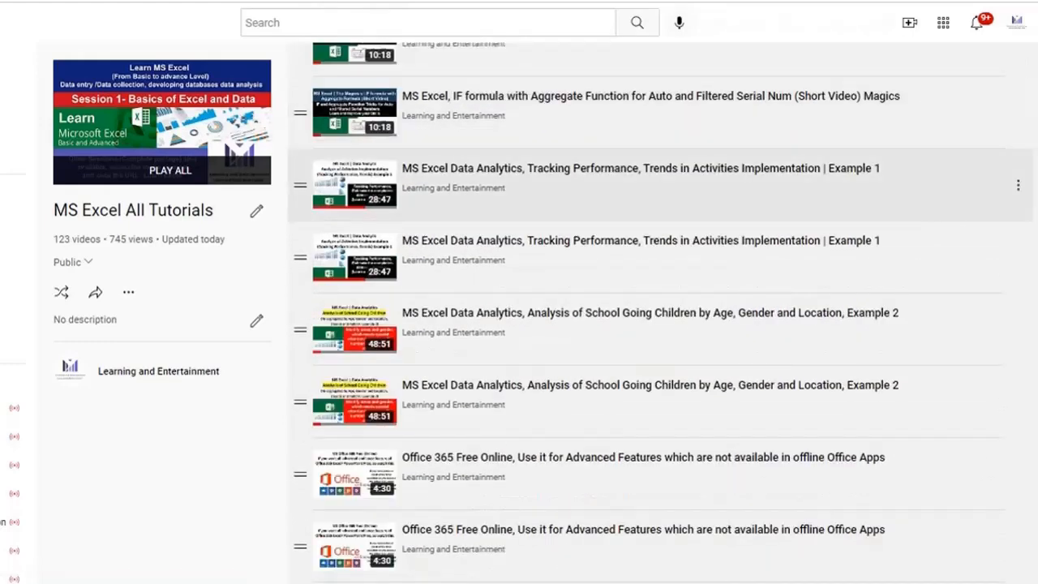
scroll(660, 313, "down", 2)
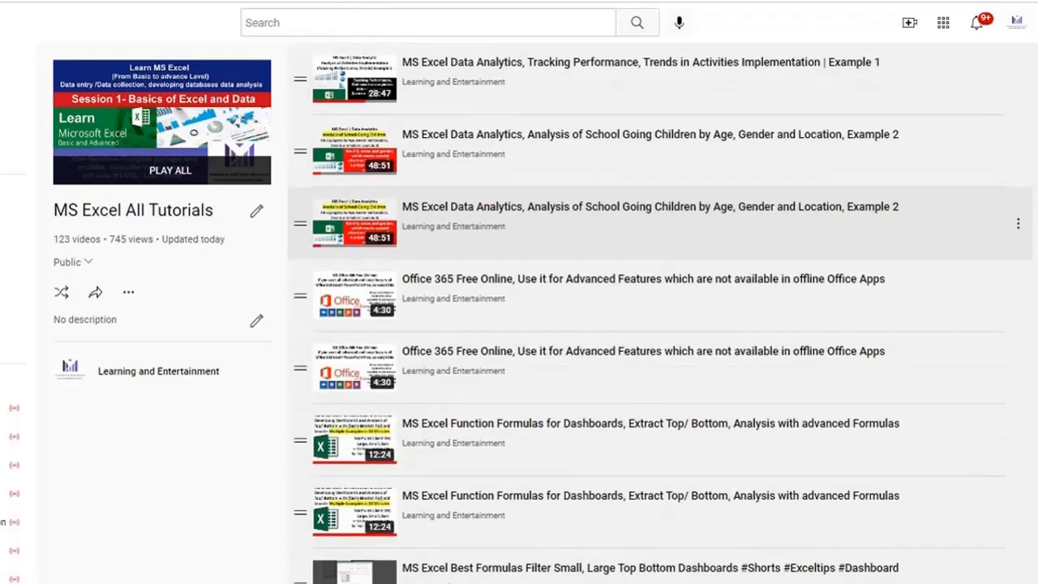
scroll(659, 313, "down", 1)
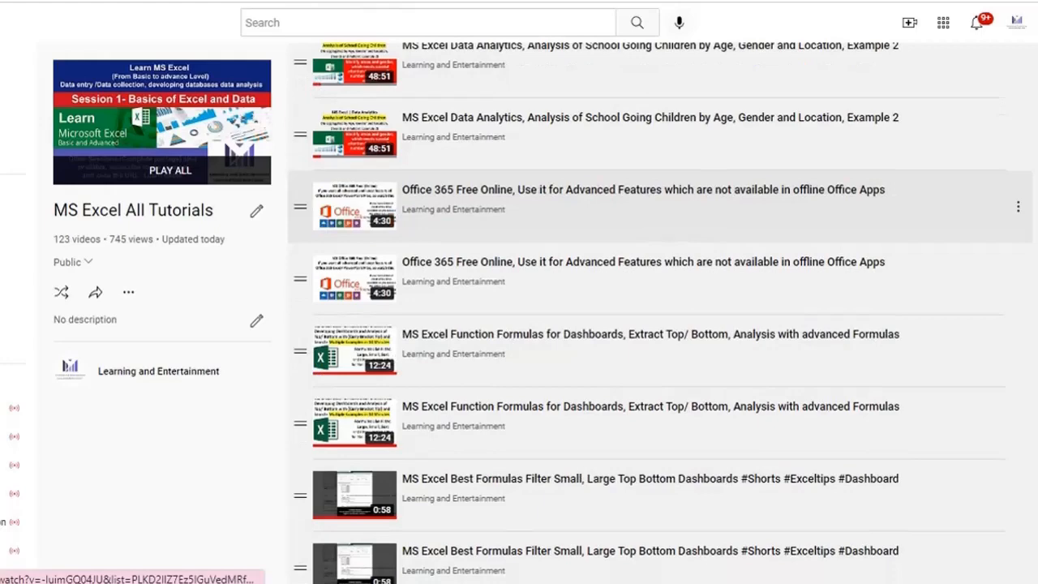
scroll(599, 199, "down", 8)
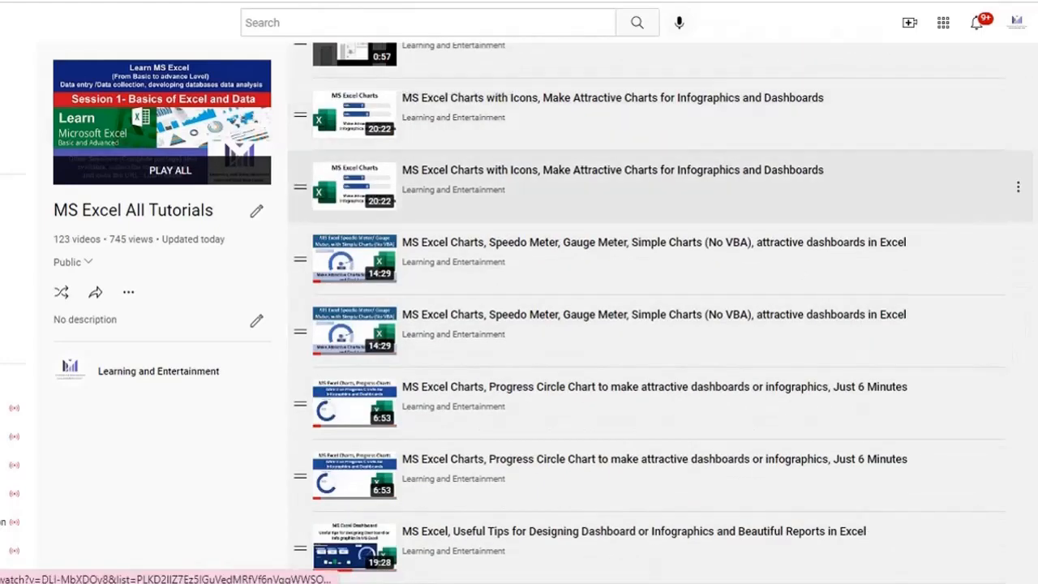
scroll(600, 243, "down", 1)
scroll(600, 292, "down", 2)
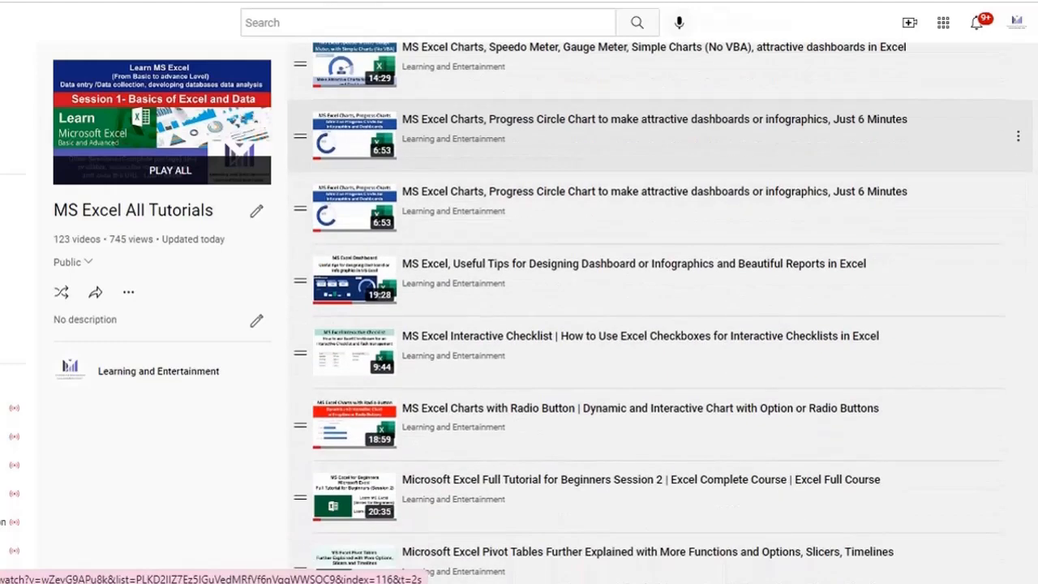
scroll(454, 150, "down", 1)
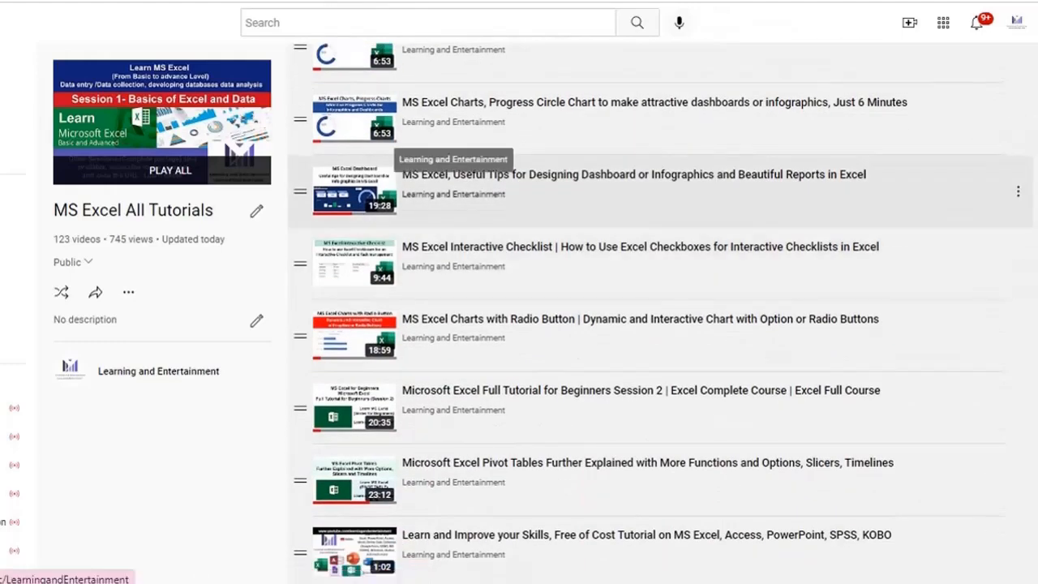
scroll(436, 281, "up", 2)
Move from the MS PowerPoint playlist tab on to the MS Access playlist tab.
key("ctrl+Tab")
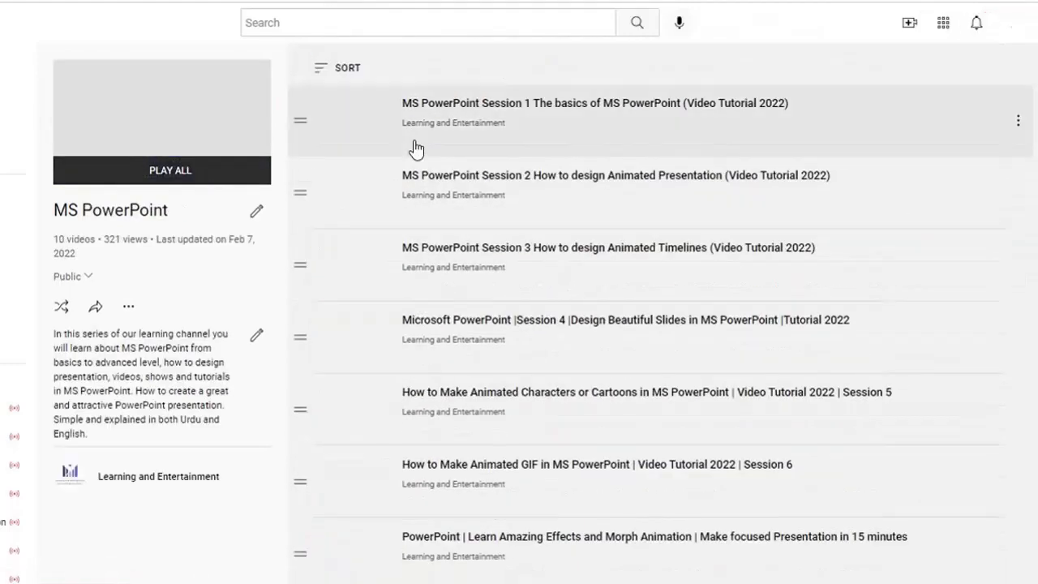
scroll(528, 284, "down", 1)
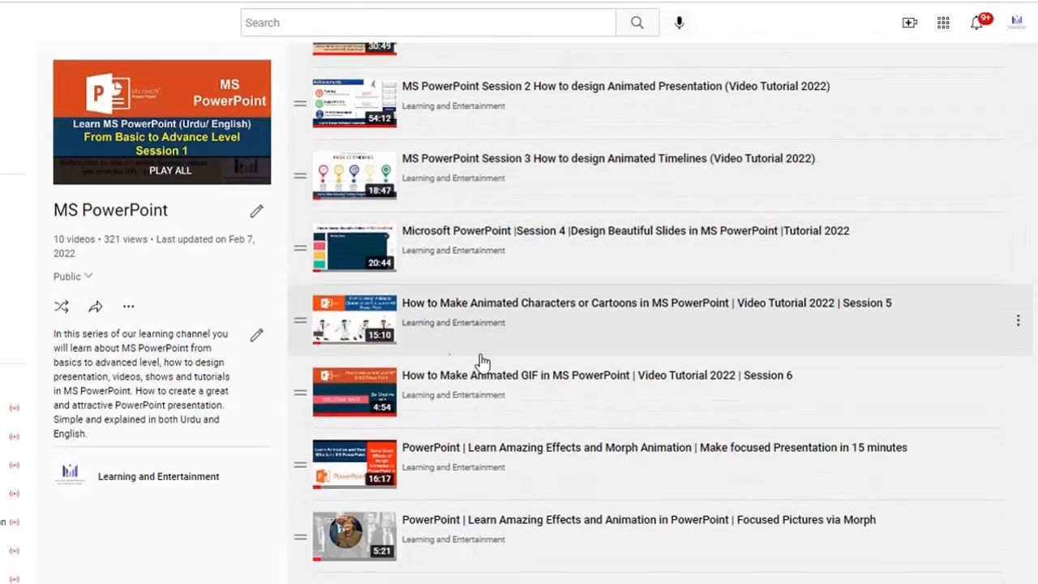
scroll(482, 361, "down", 2)
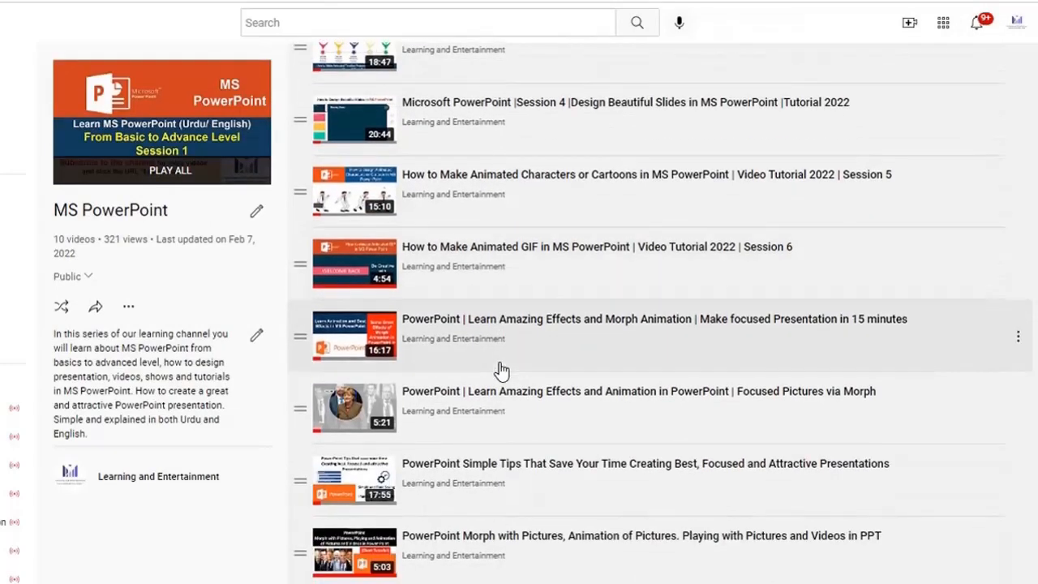
key("ctrl+Tab")
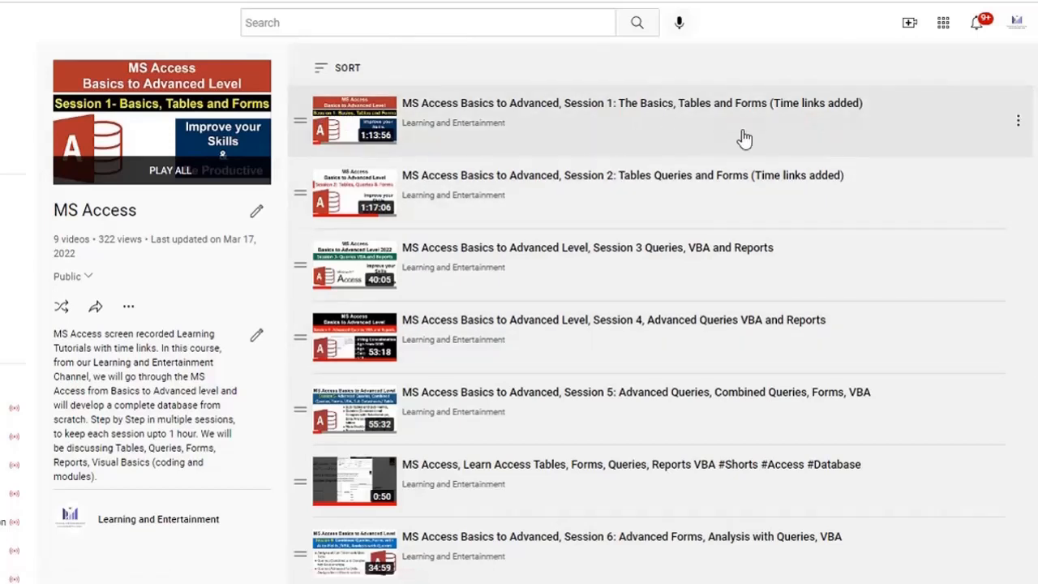
Scroll down the MS Access playlist's video list.
scroll(705, 280, "down", 2)
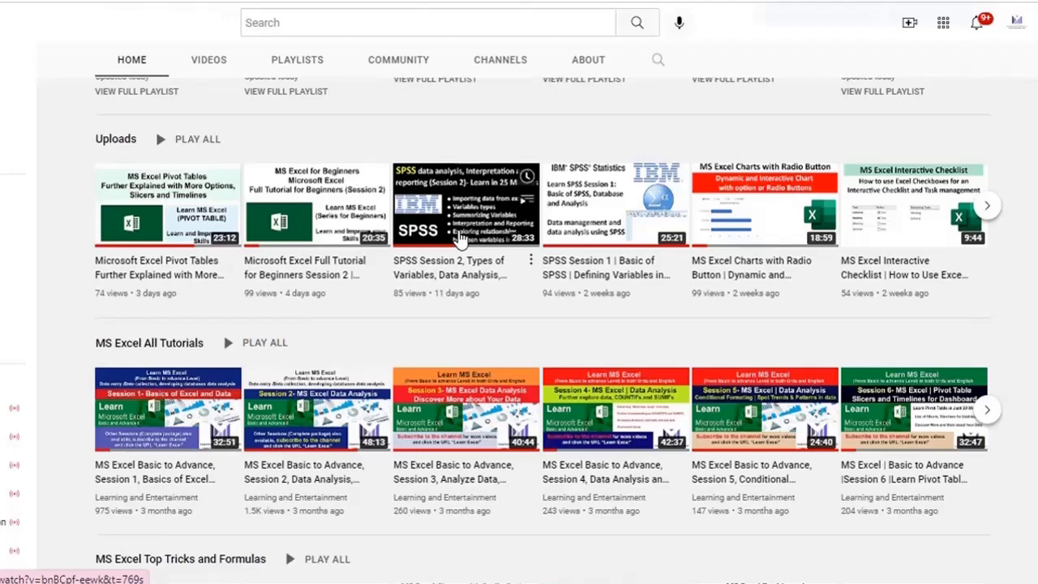
Scroll the channel home page down to the PlayLists row.
scroll(303, 297, "down", 7)
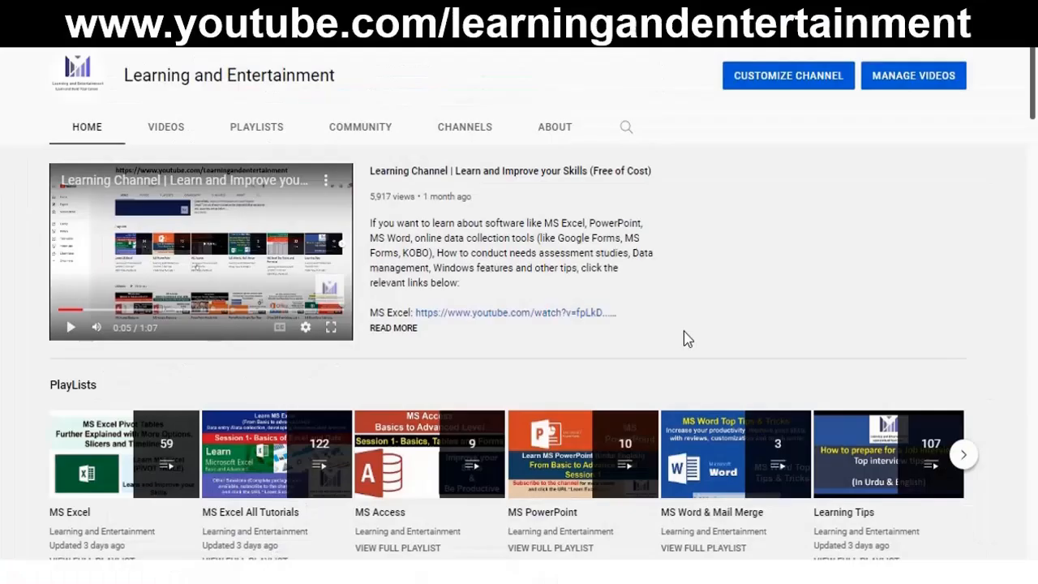
scroll(683, 331, "down", 1)
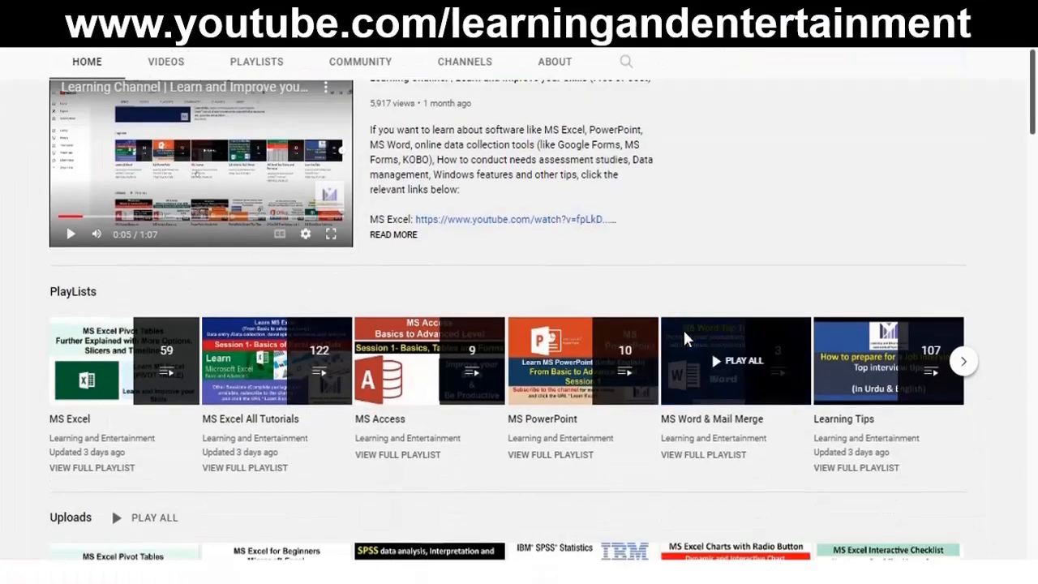